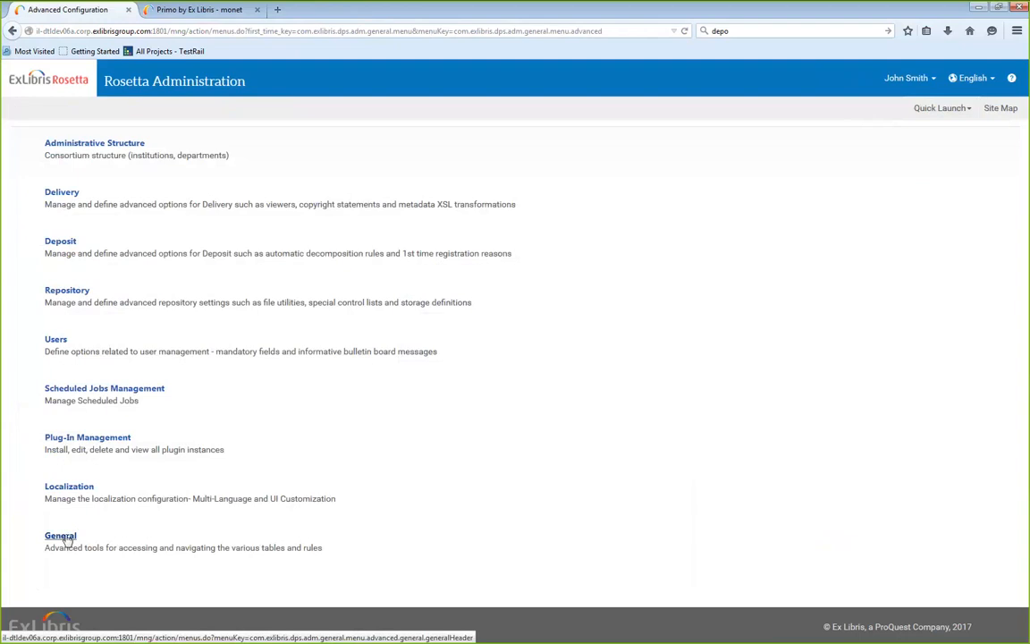
Open the general configuration files and filter them to the XSL Transformation file group and Publishing sub-group
click(64, 538)
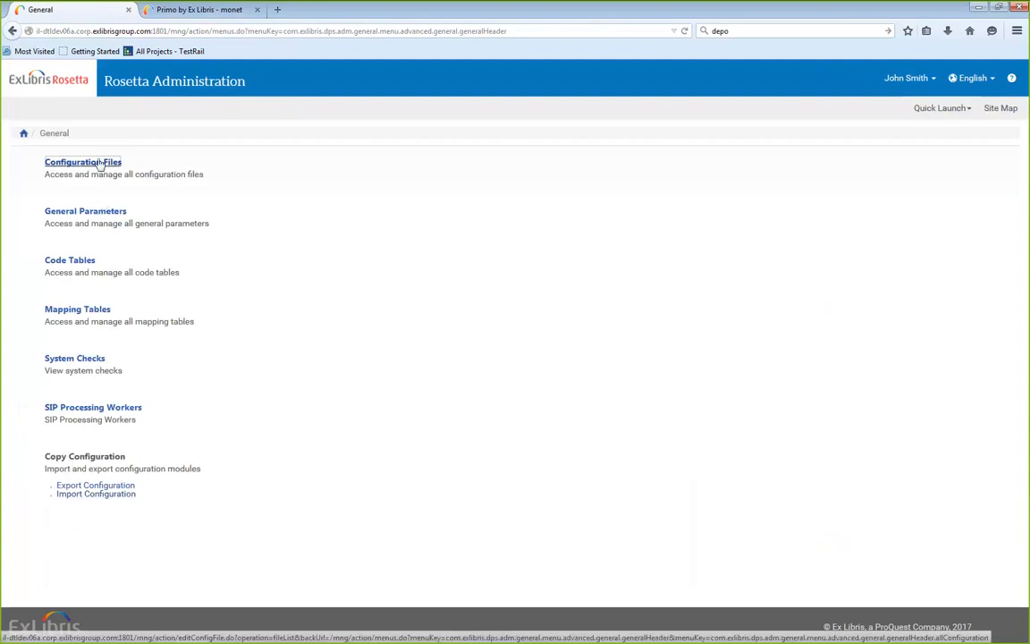
click(108, 162)
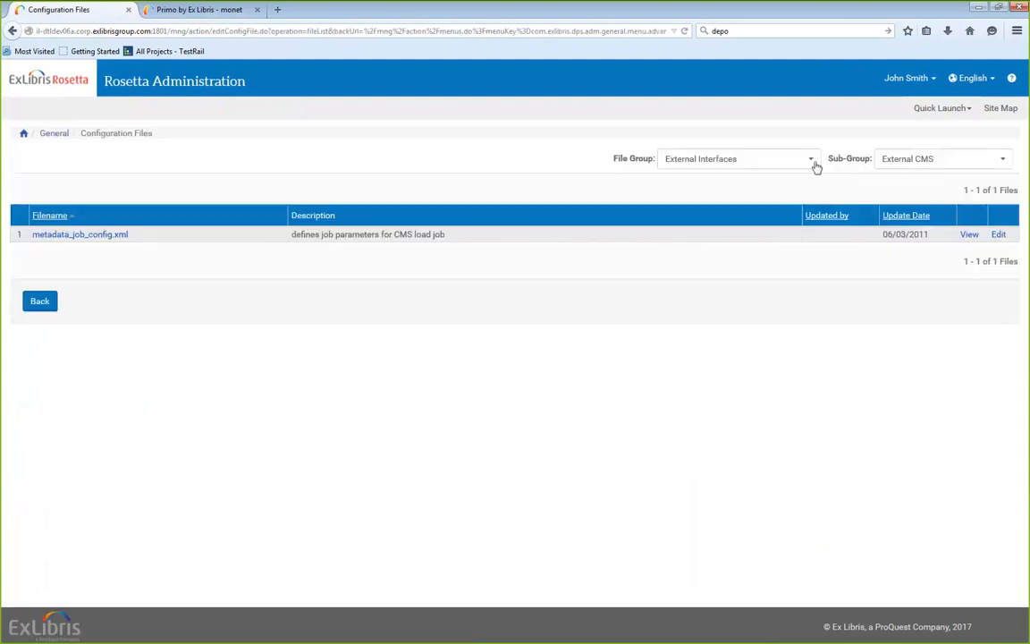
click(813, 165)
click(764, 223)
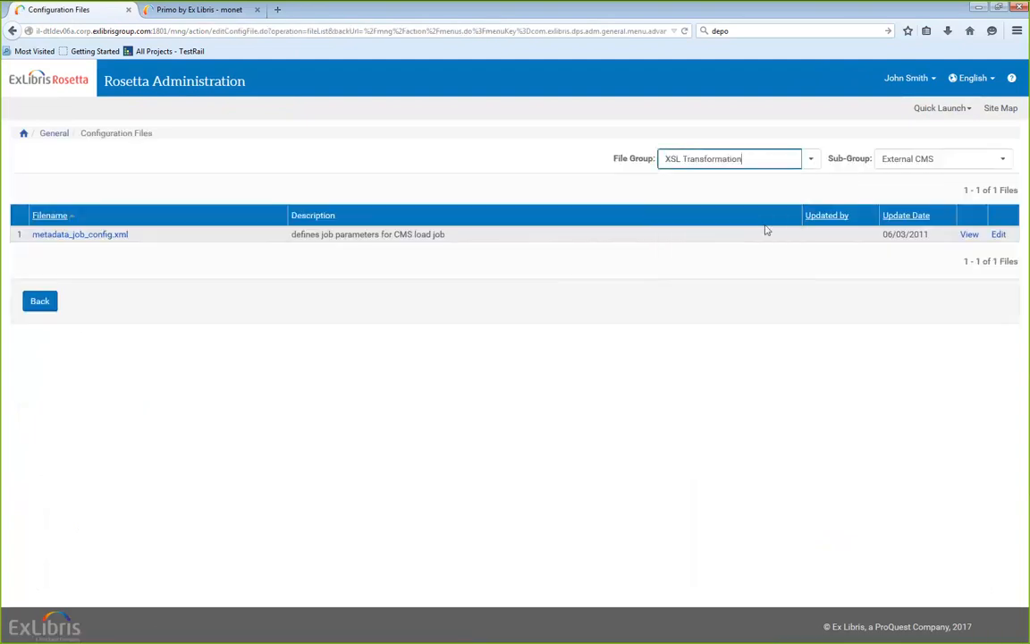
click(930, 159)
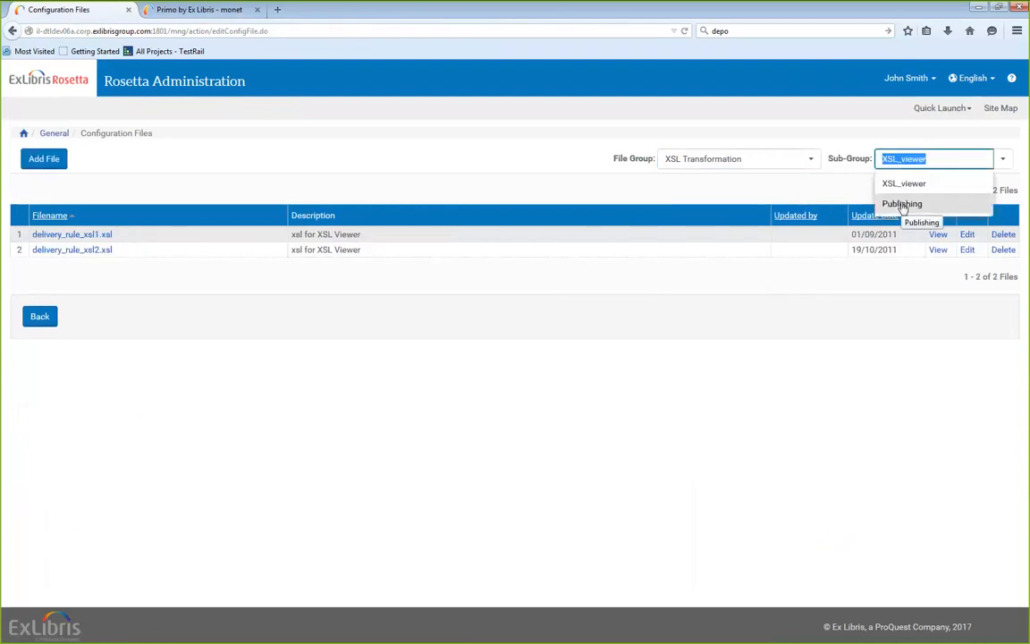
click(903, 205)
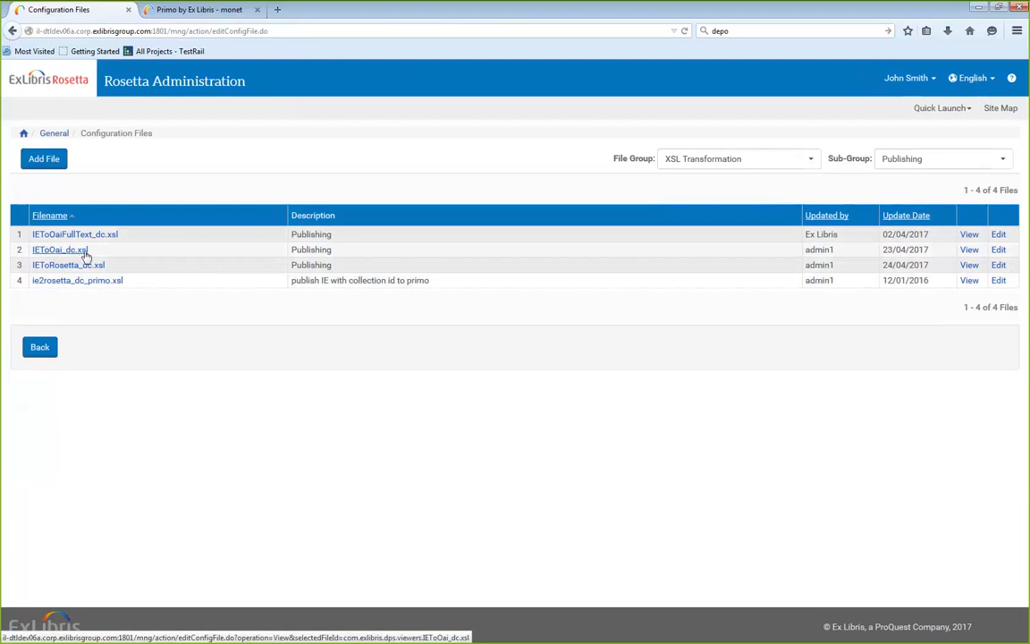
Examine the dc:record copy rule and the oai_dc:dc wrapper in IEToOai_dc.xsl, and leave the file without saving
click(997, 251)
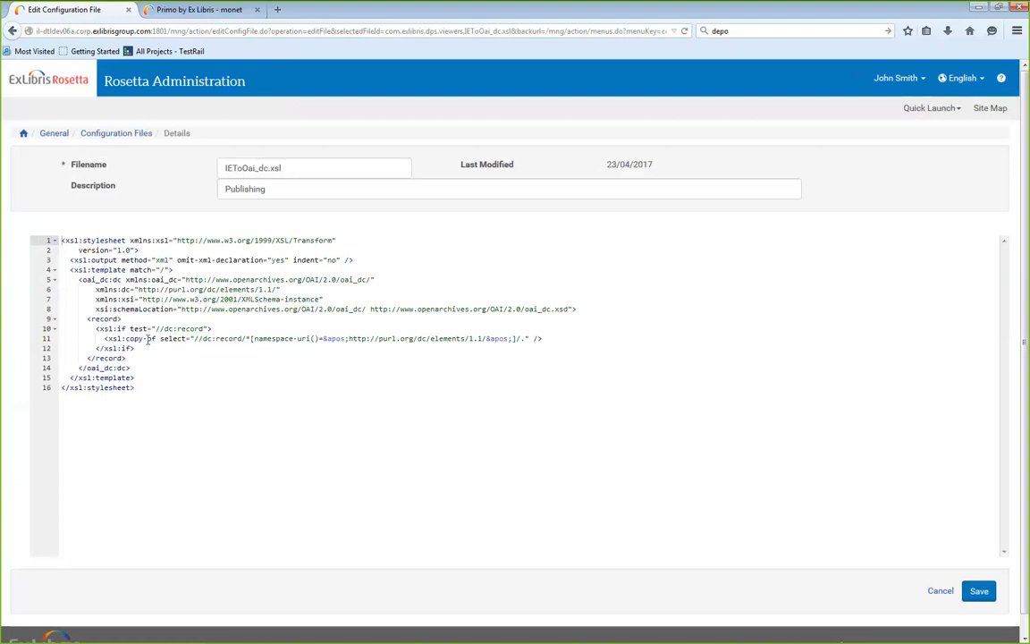
click(96, 328)
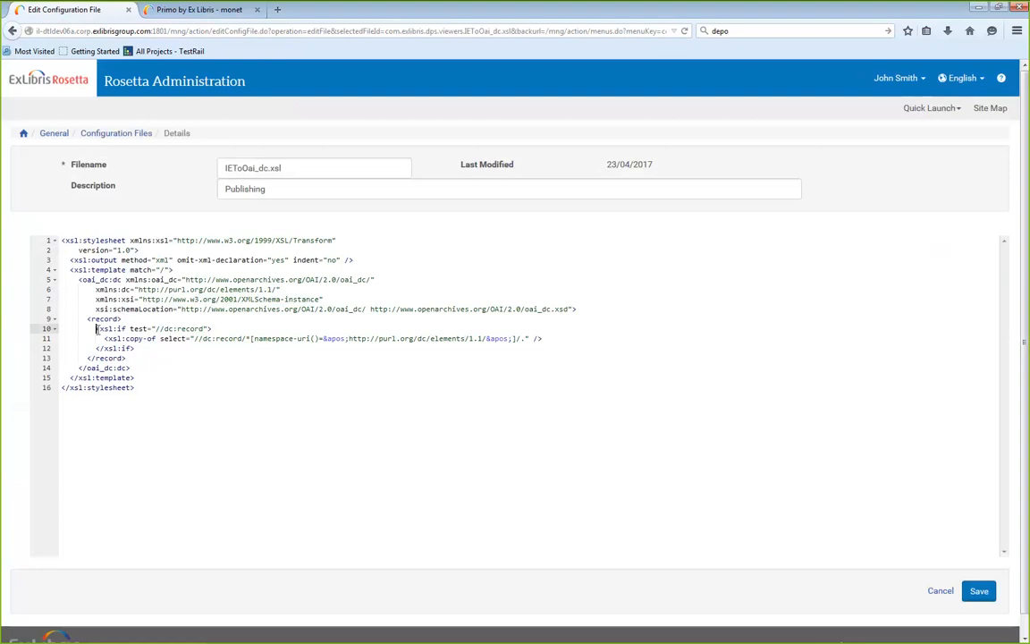
drag(95, 328, 306, 338)
click(136, 348)
click(239, 338)
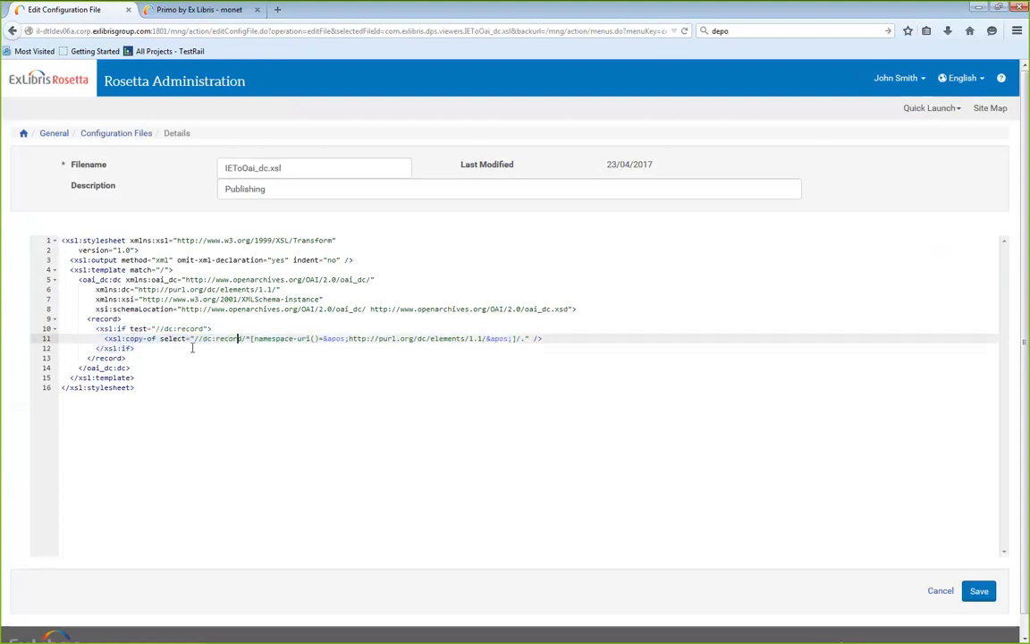
drag(78, 280, 122, 283)
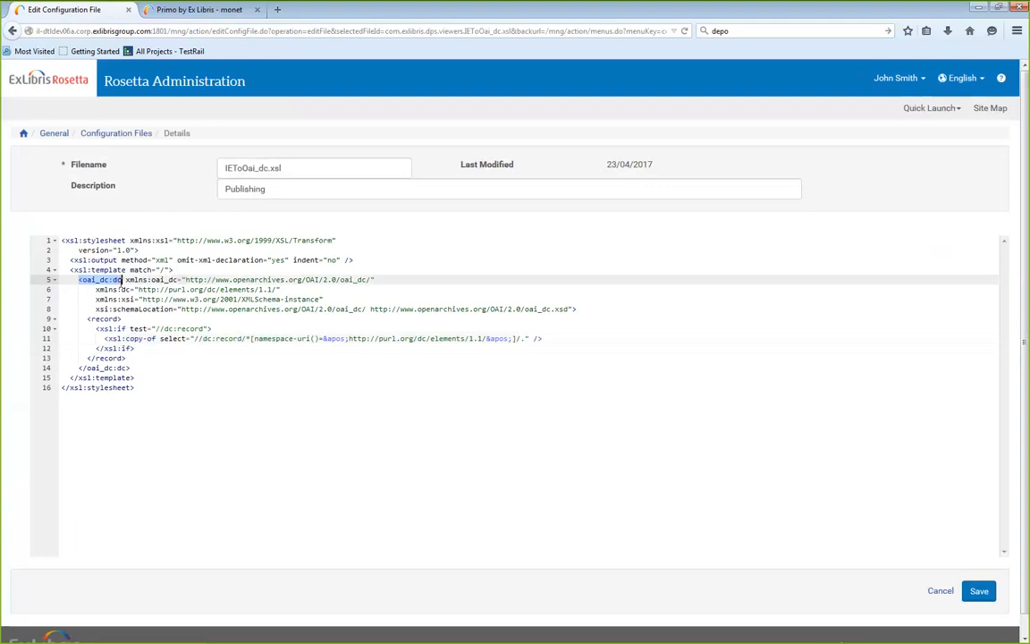
triple_click(122, 282)
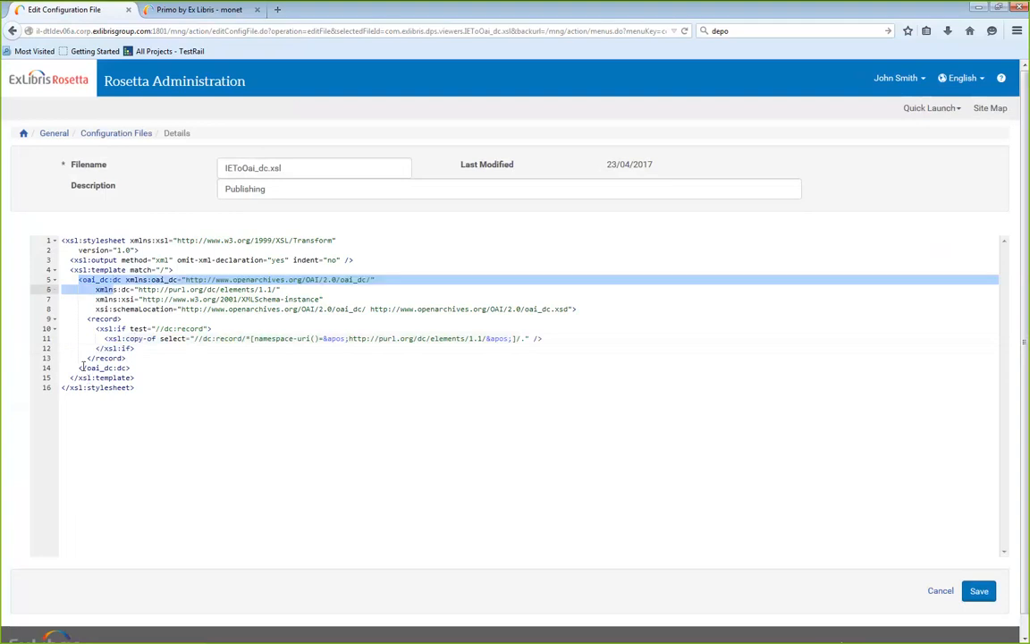
drag(79, 367, 131, 368)
click(132, 367)
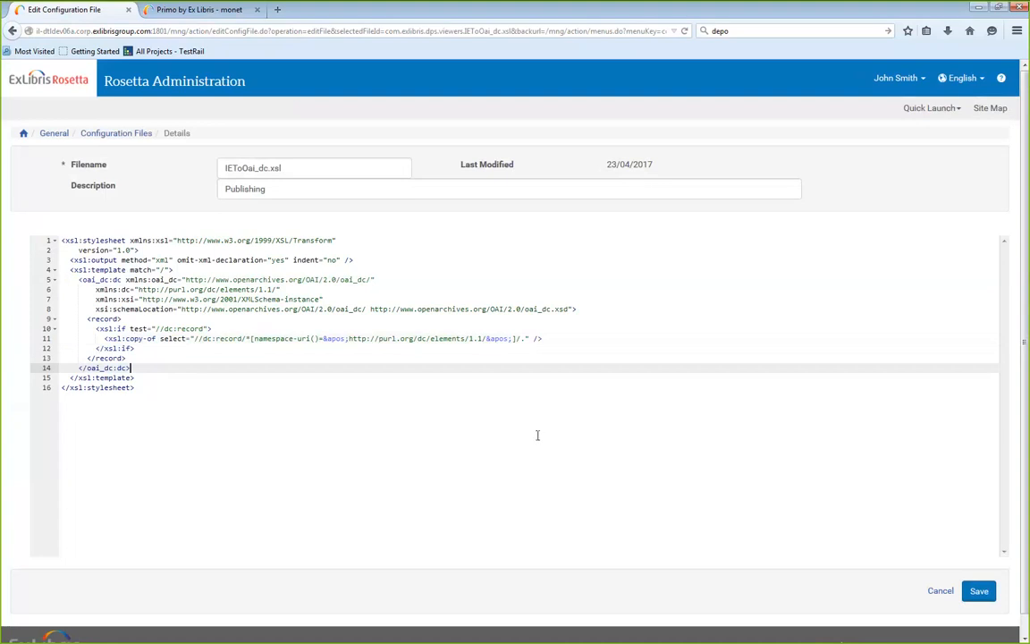
click(945, 594)
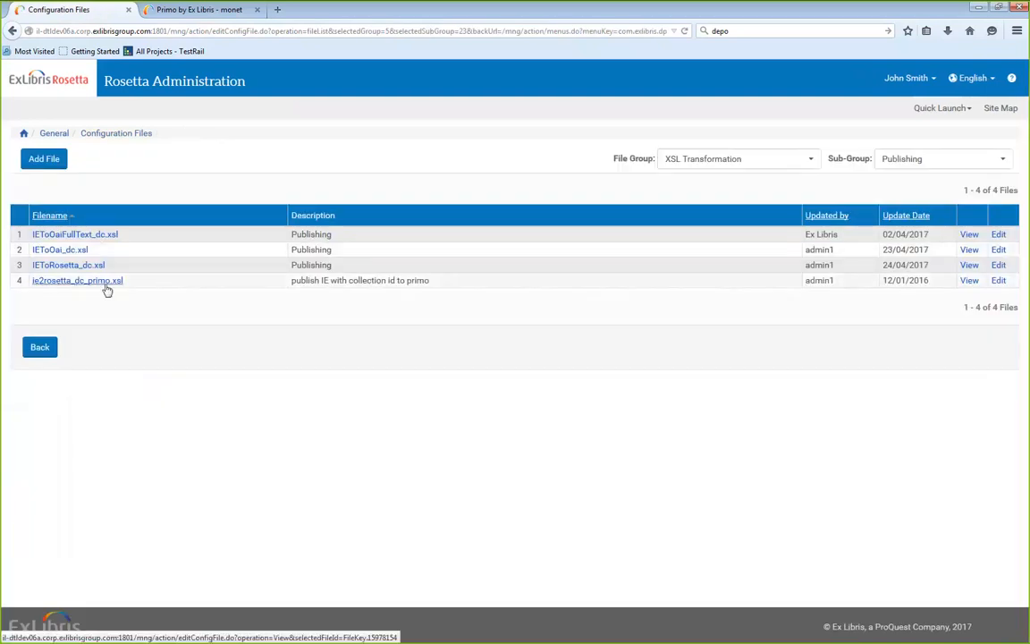
Examine the dc:record copy rule and the dcterms:isPartOf collectionId mapping in ie2rosetta_dc_primo.xsl, and leave the file without saving
click(998, 282)
click(381, 395)
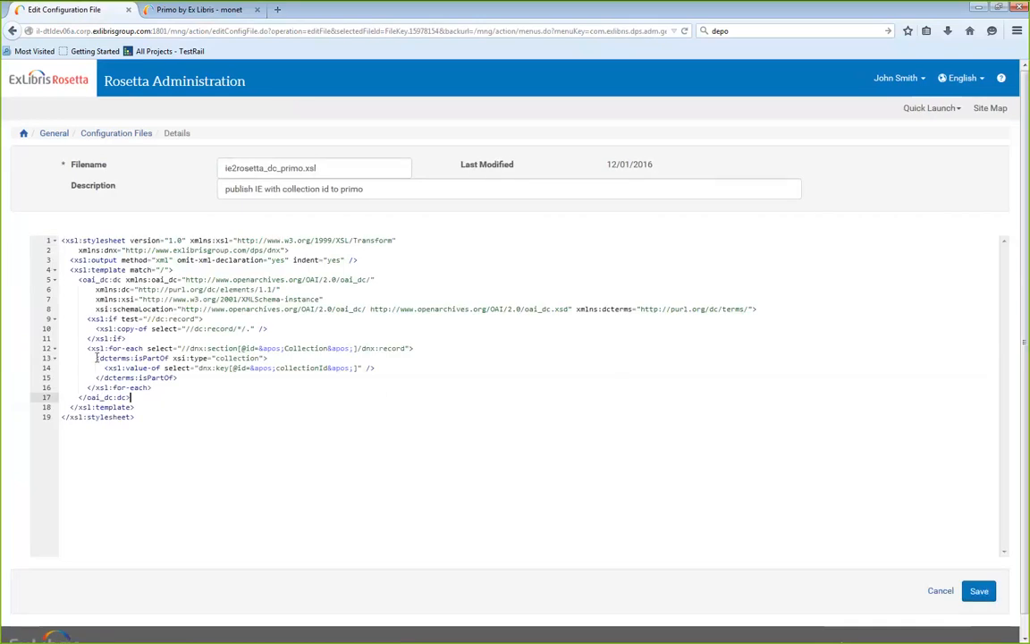
drag(97, 357, 148, 357)
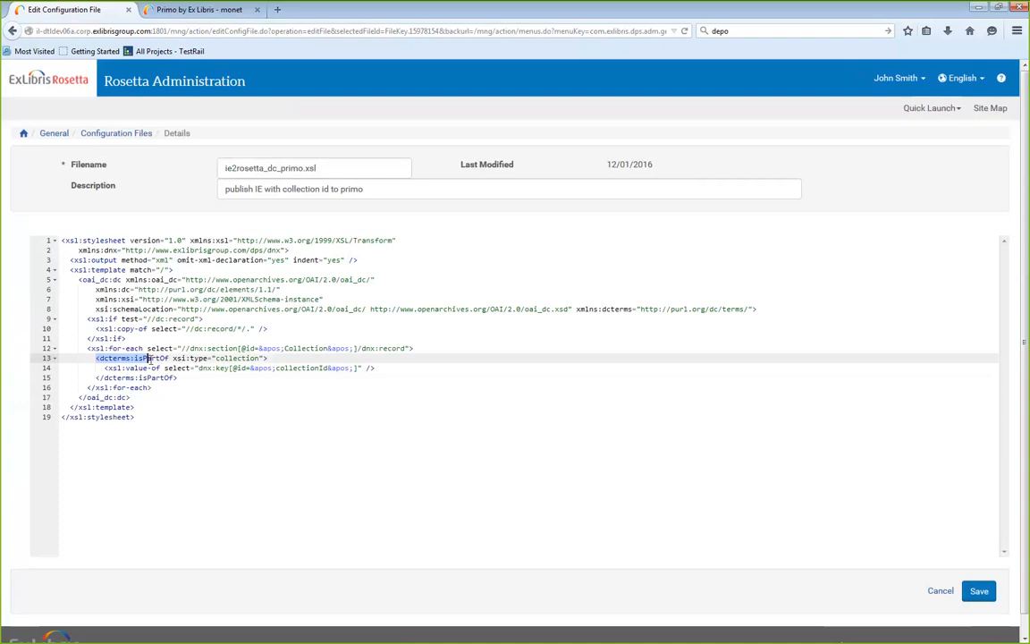
drag(87, 318, 146, 338)
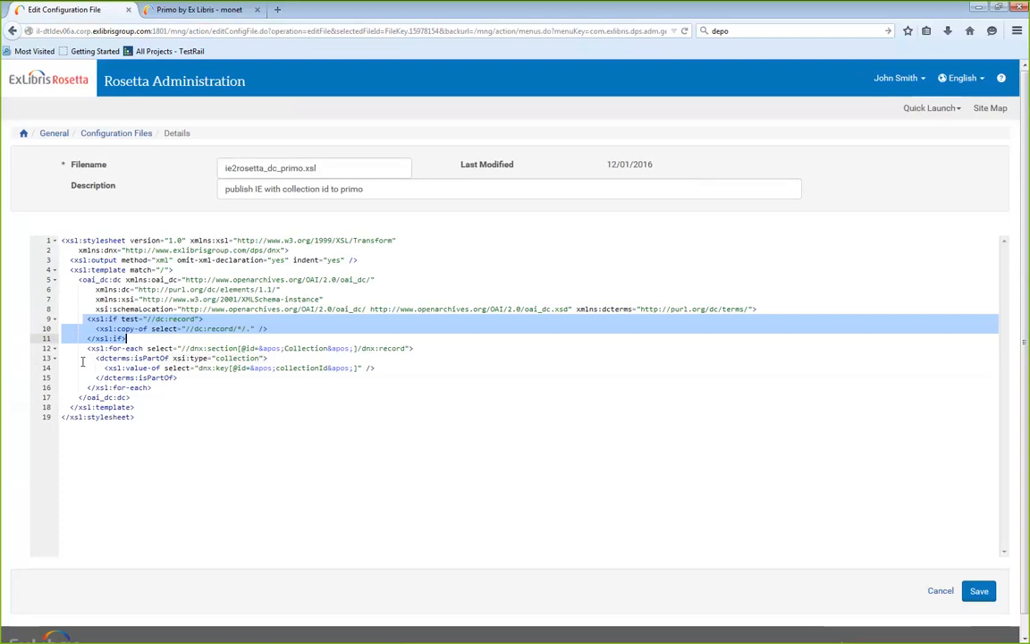
drag(96, 357, 178, 381)
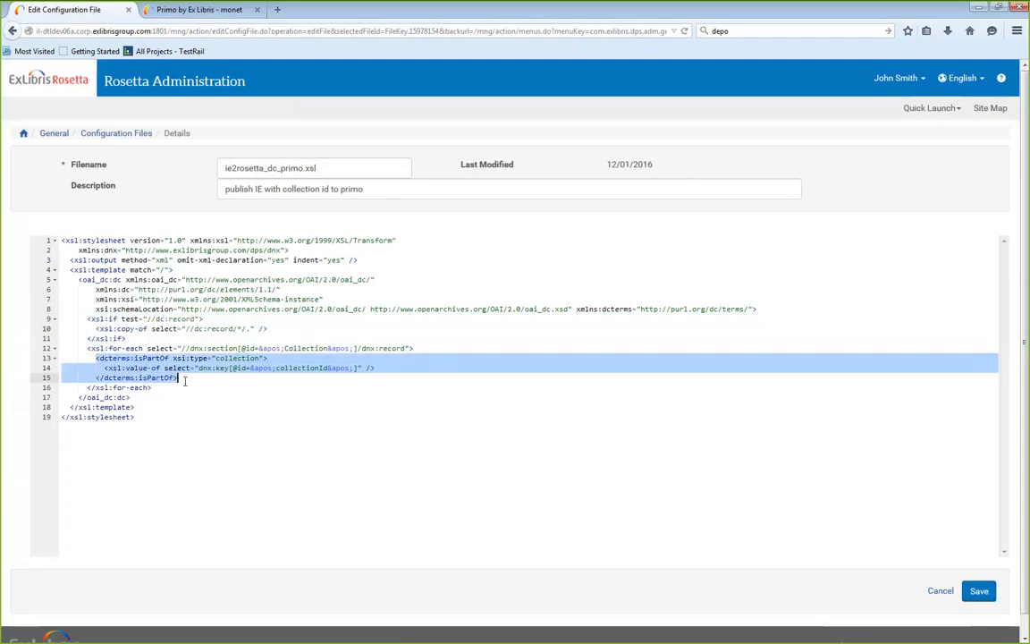
click(185, 380)
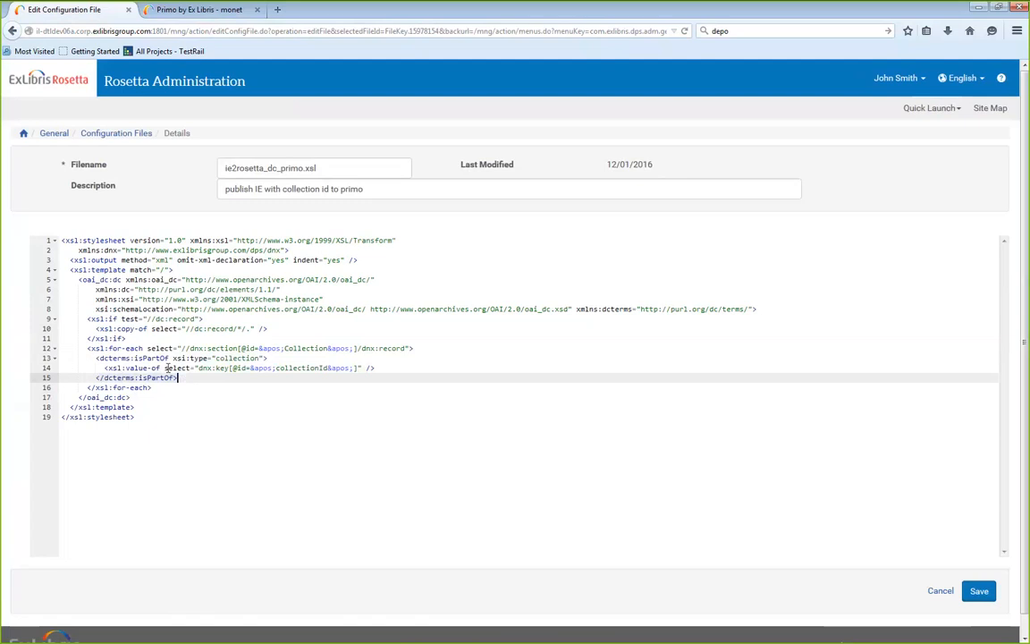
drag(198, 367, 357, 367)
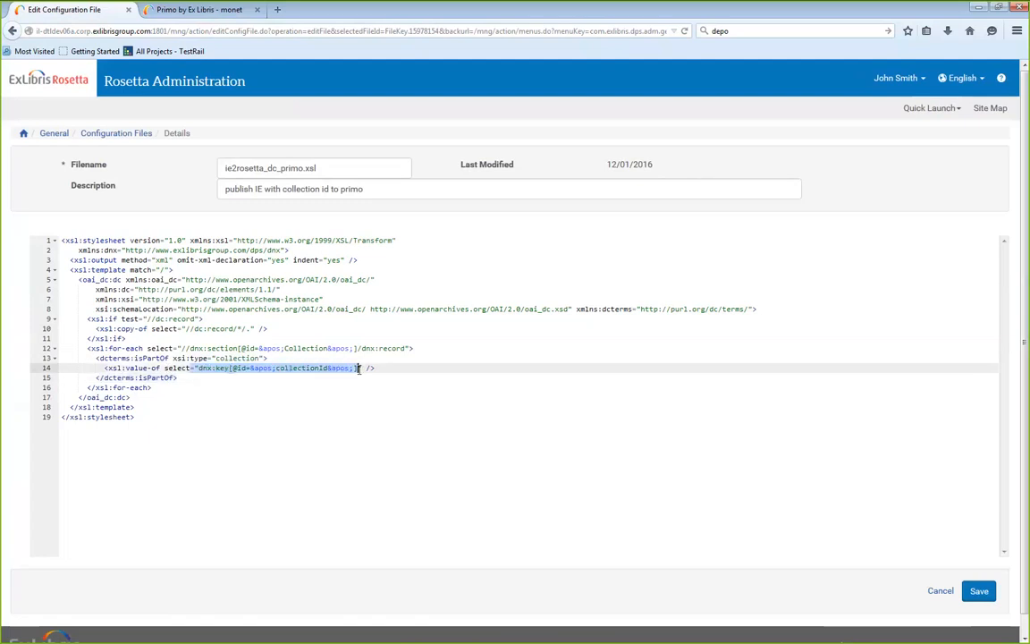
double_click(306, 368)
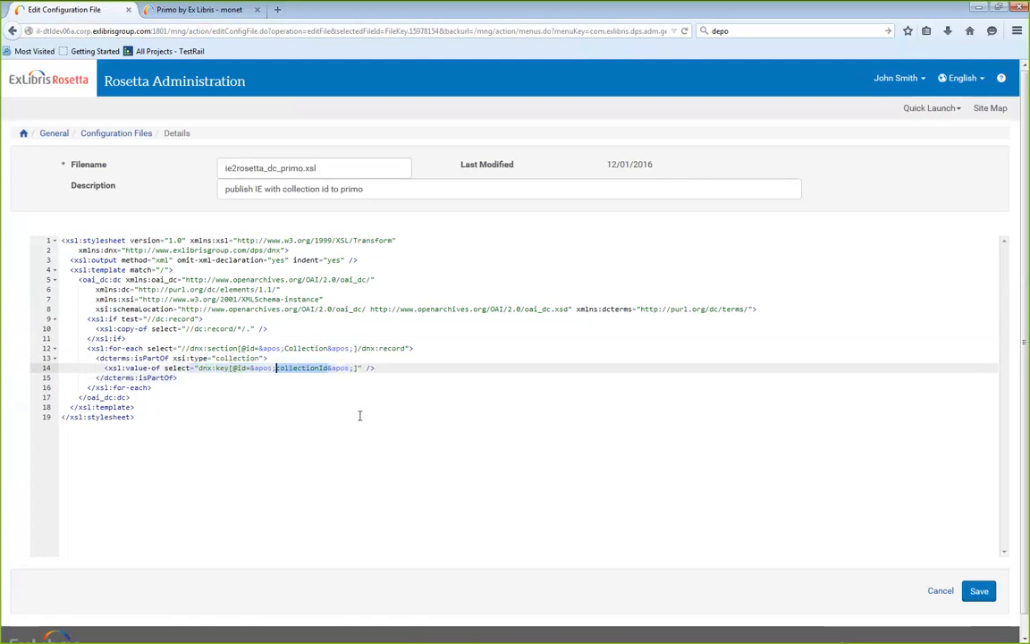
click(939, 591)
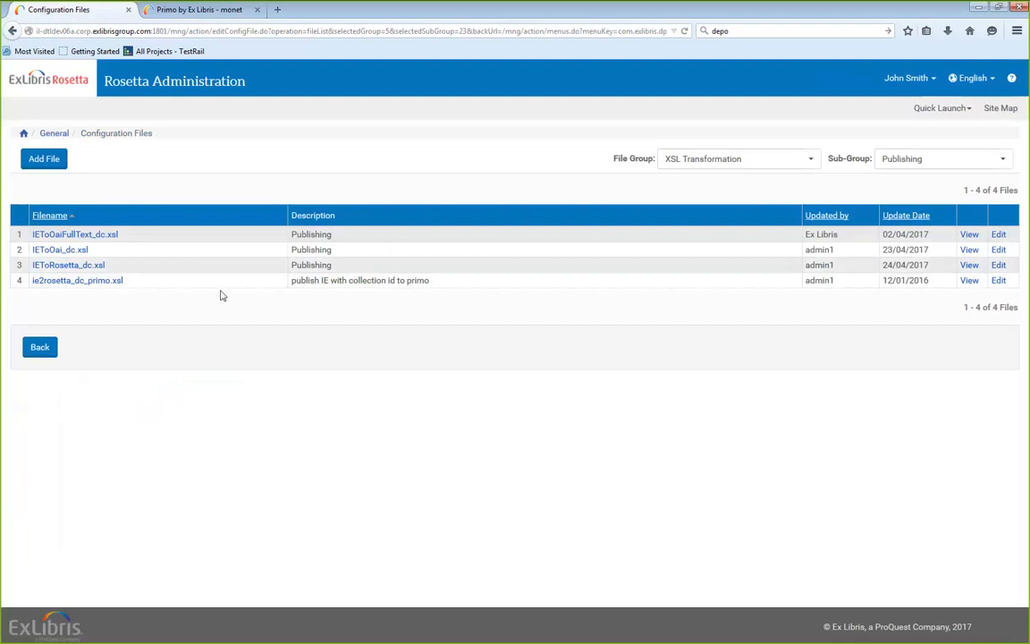
Switch to system management for Demo Institution and open the list of publishing configurations
click(941, 107)
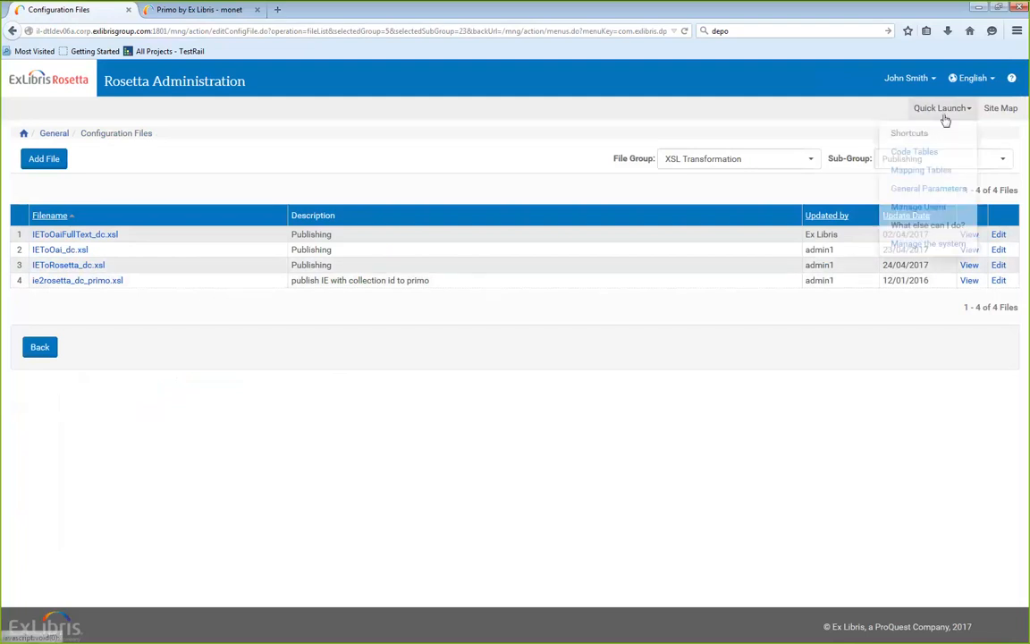
click(935, 244)
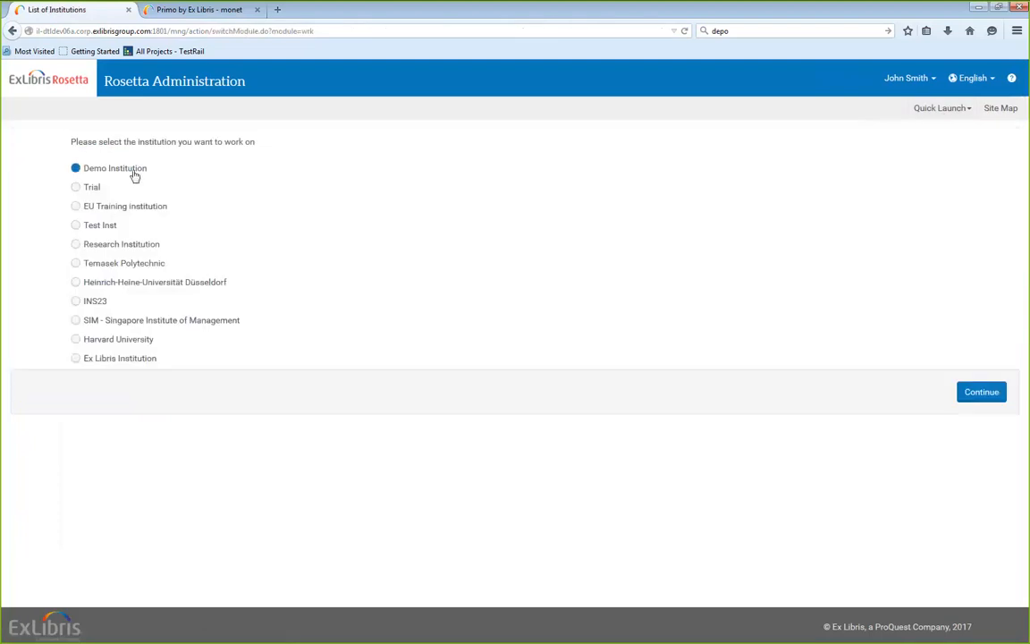
click(983, 394)
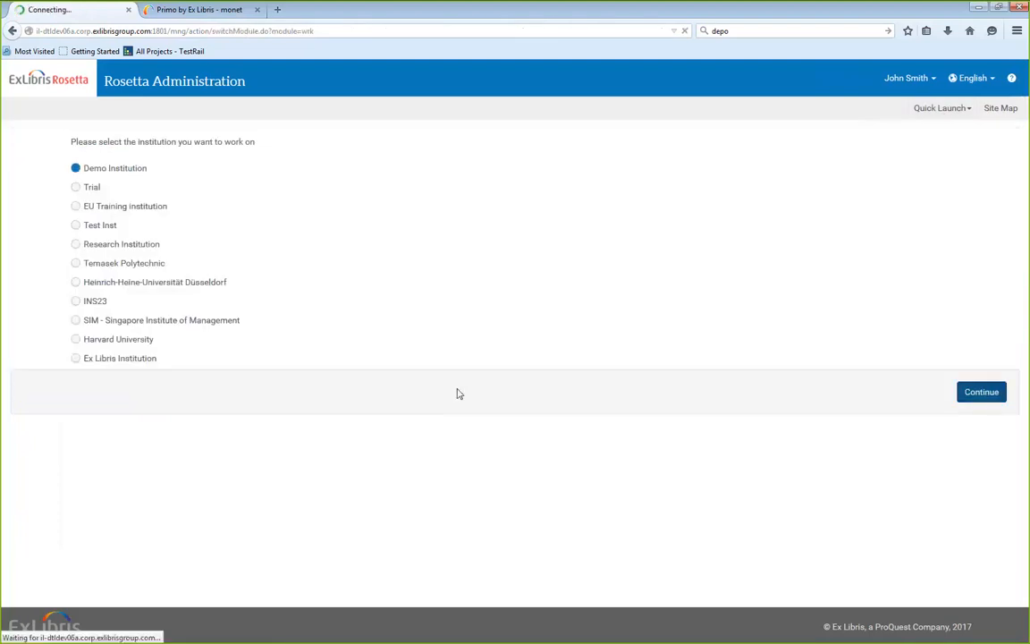
click(182, 114)
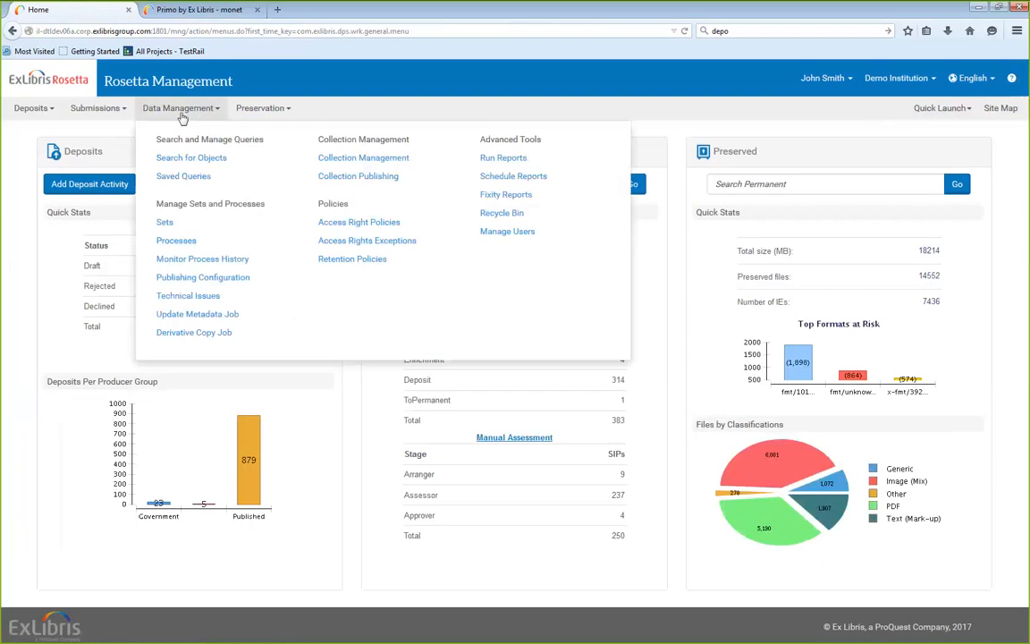
click(206, 278)
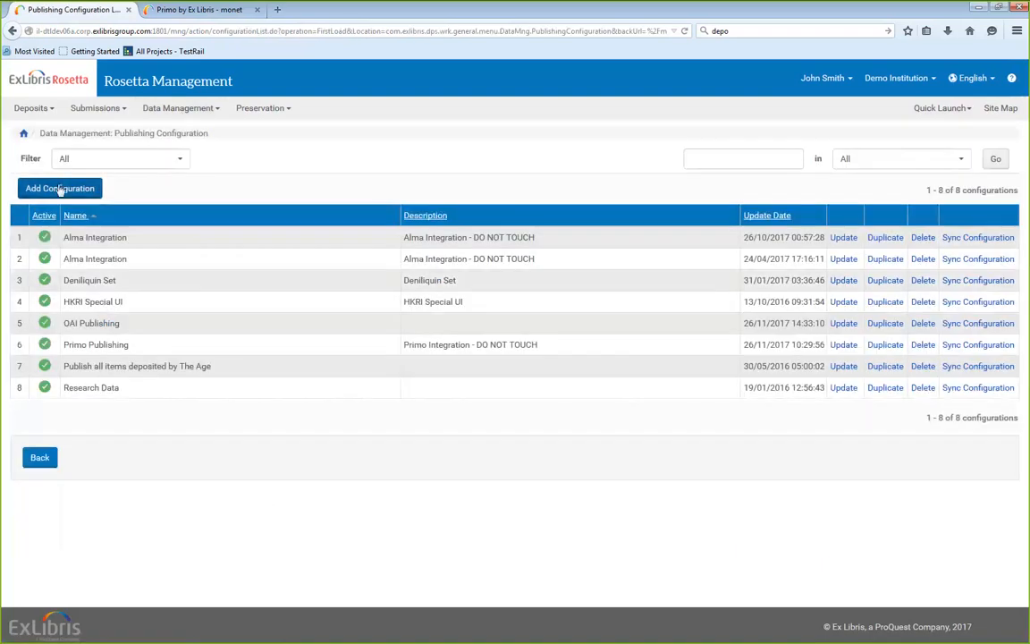
Add a new publishing configuration and name it NFS Publishing
click(60, 190)
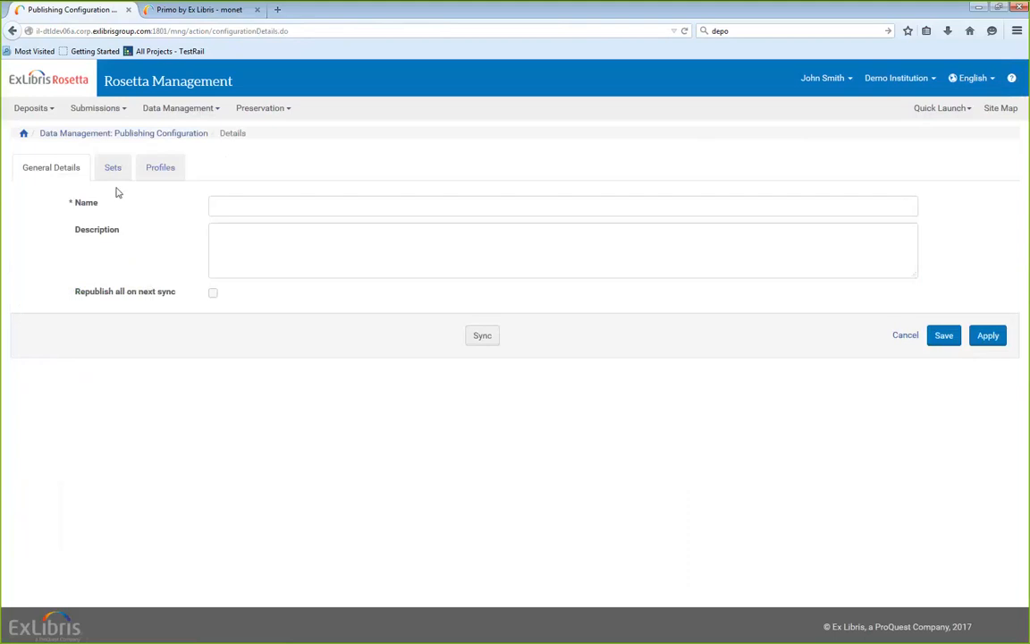
double_click(218, 206)
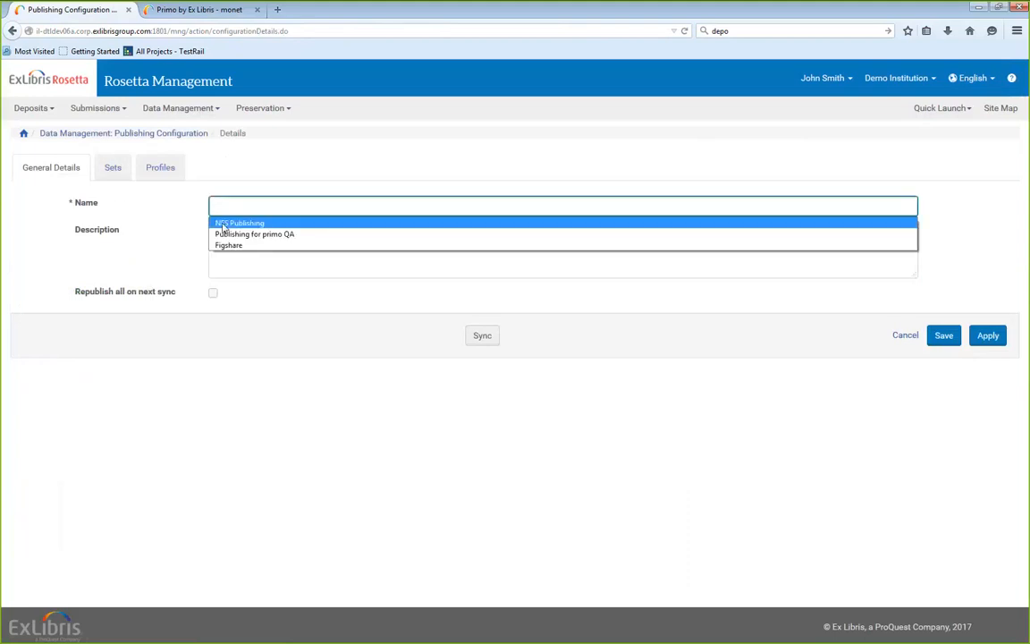
click(222, 225)
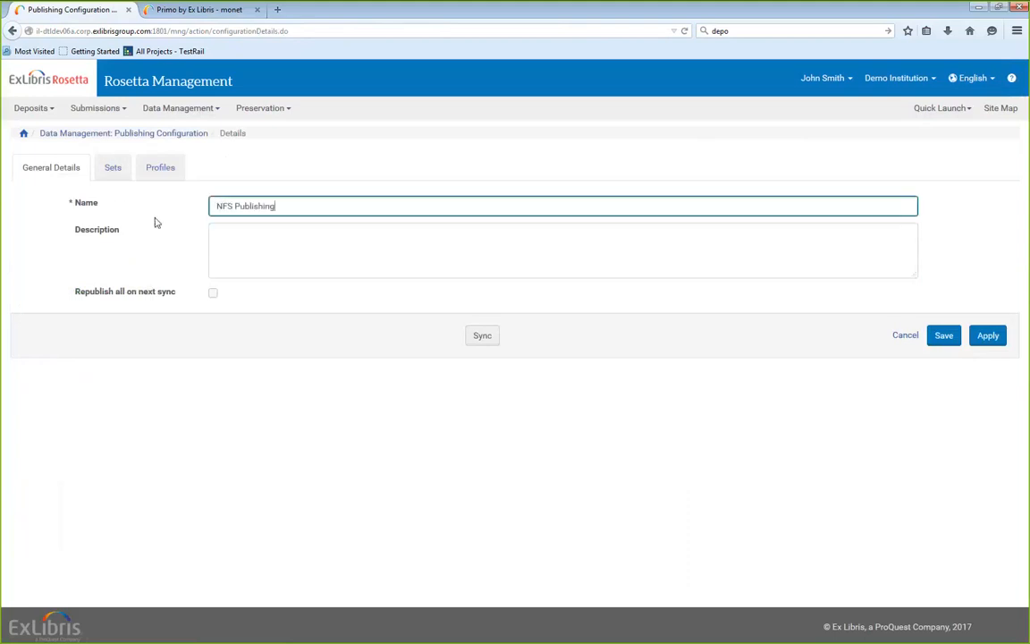
Search the logical sets for "van" and add the Van Gogh Paintings set to the publishing configuration
click(112, 169)
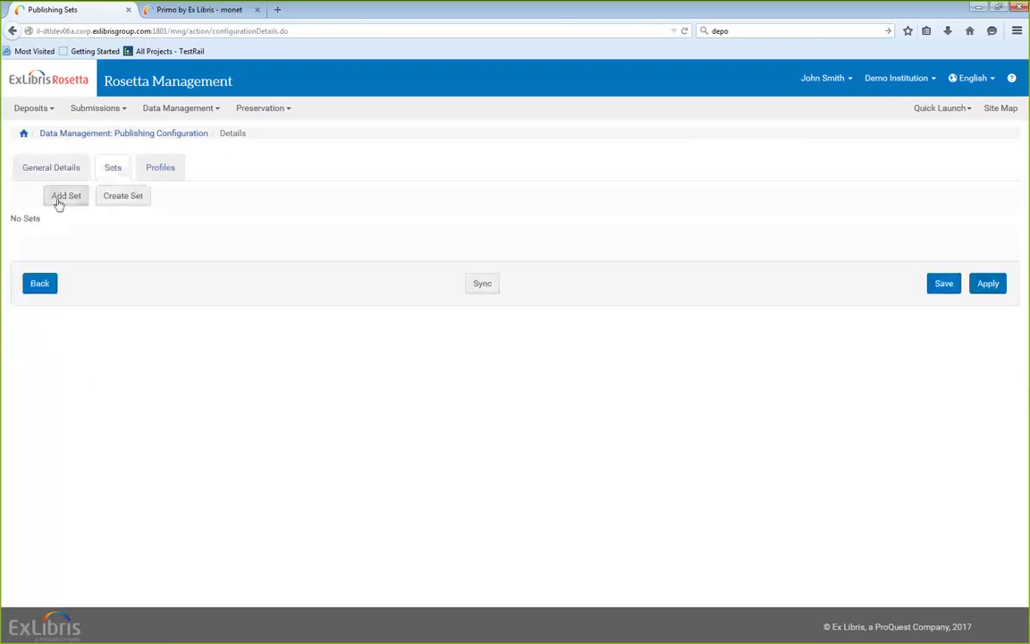
click(74, 199)
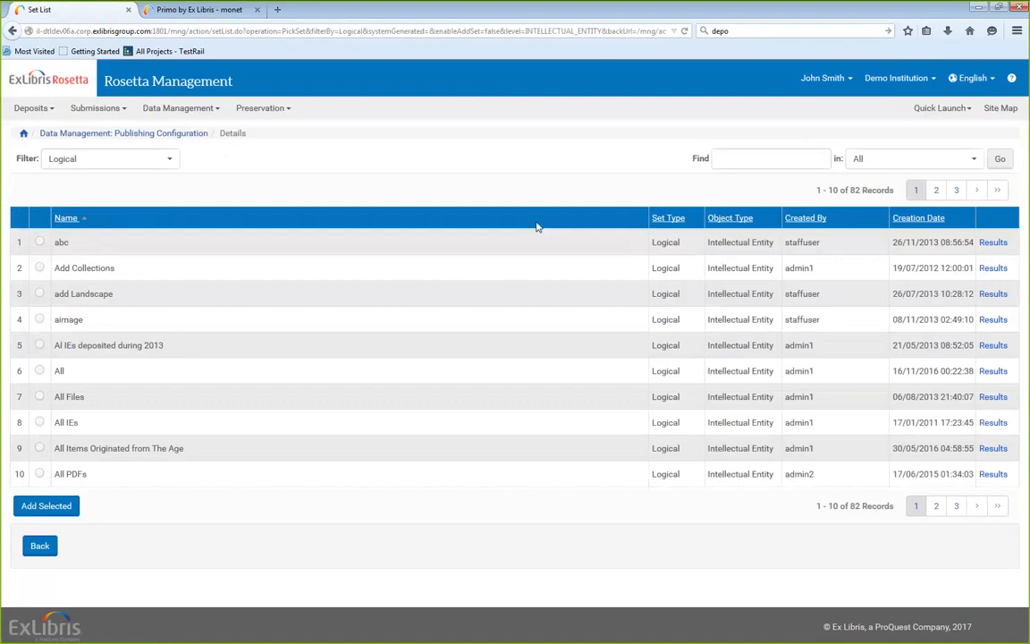
click(749, 160)
text(van)
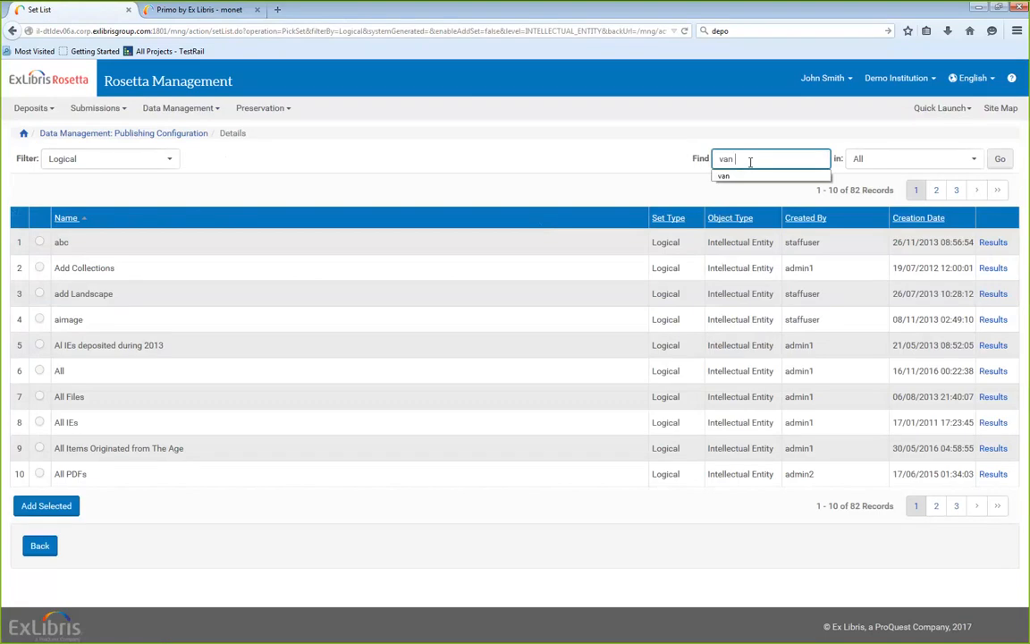
key(Return)
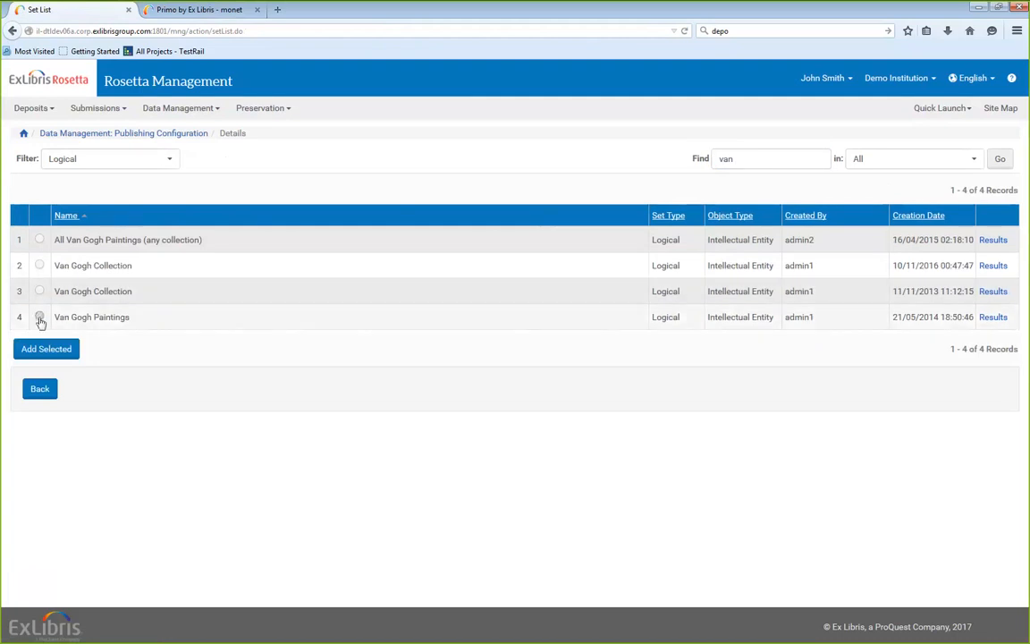
click(39, 317)
click(49, 349)
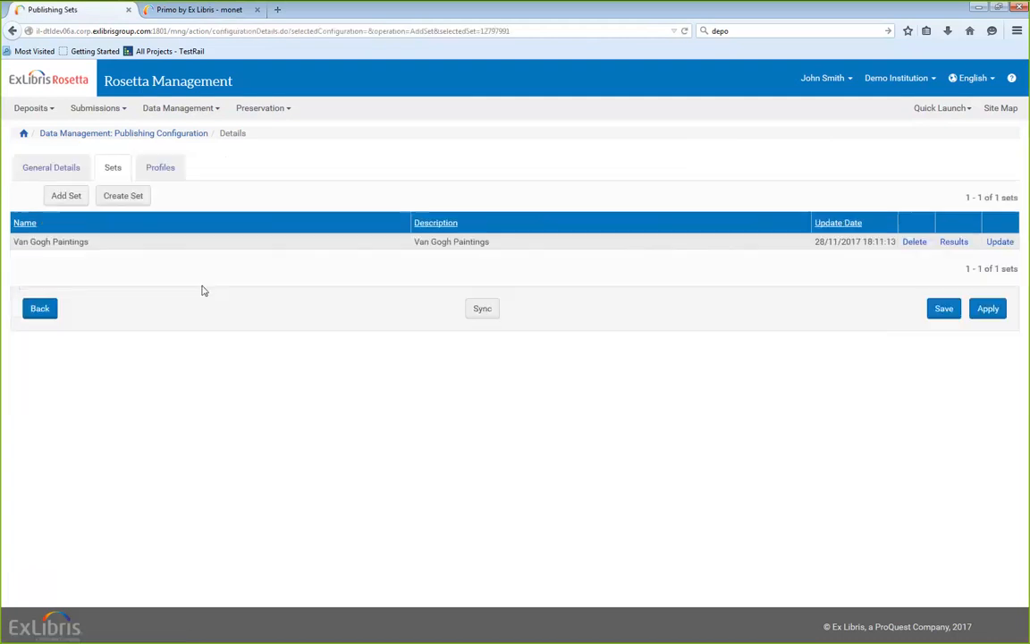
Review the records contained in the Van Gogh Paintings set and return to the configuration's sets
click(951, 245)
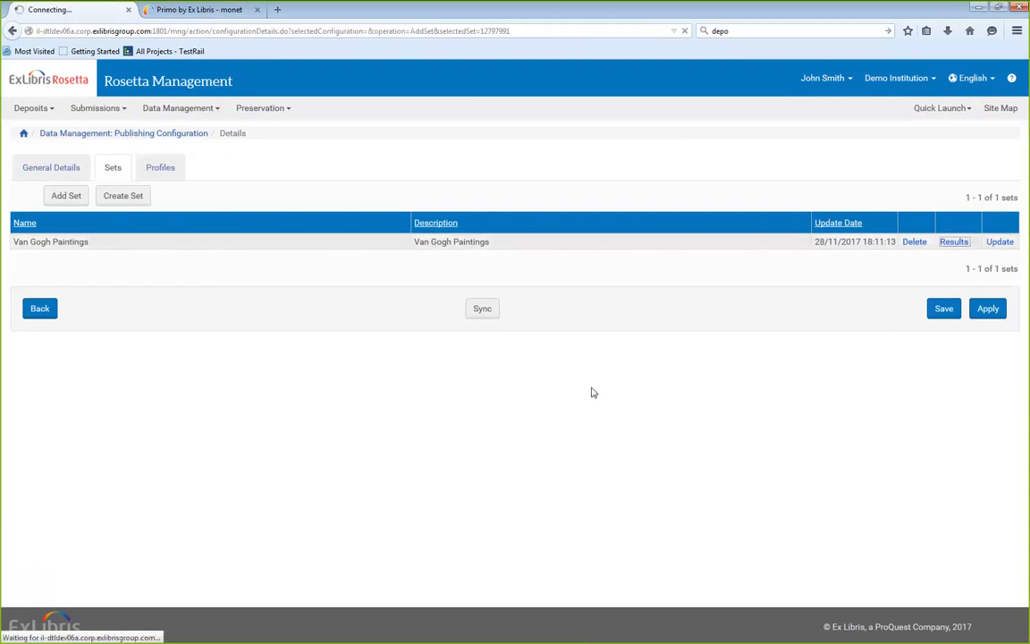
scroll(547, 398, down, 3)
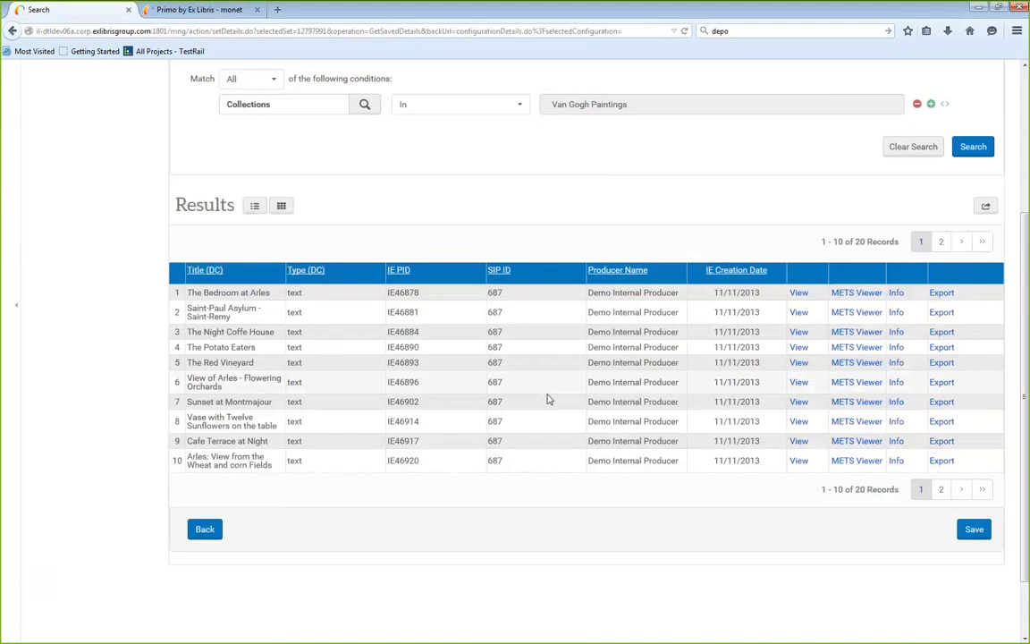
scroll(160, 501, down, 1)
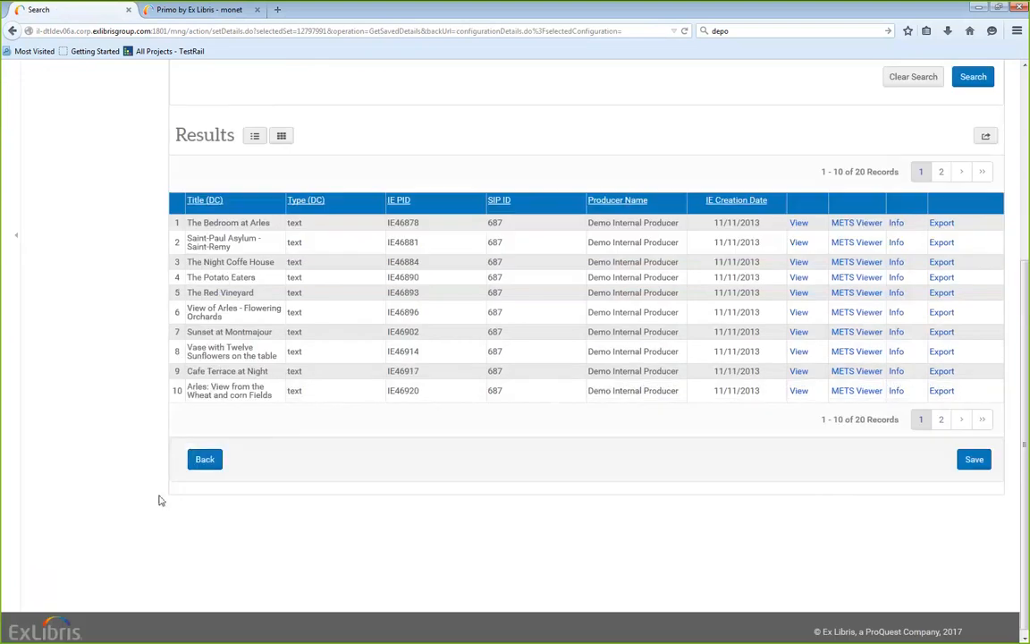
click(205, 461)
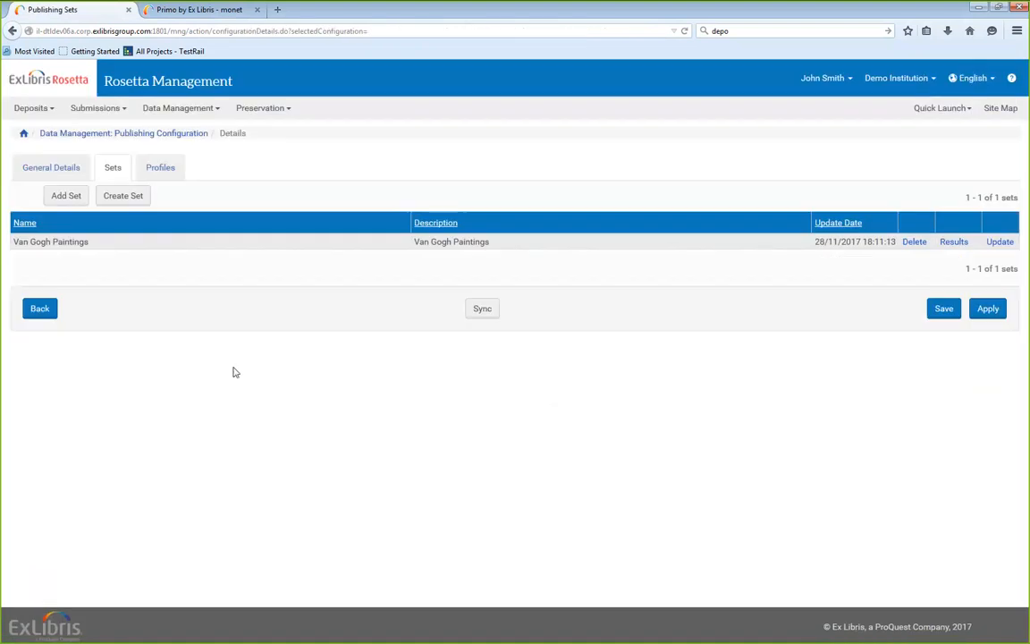
Add a publishing profile named NFS with the preservation types Preservation Master and Modified Master
click(164, 170)
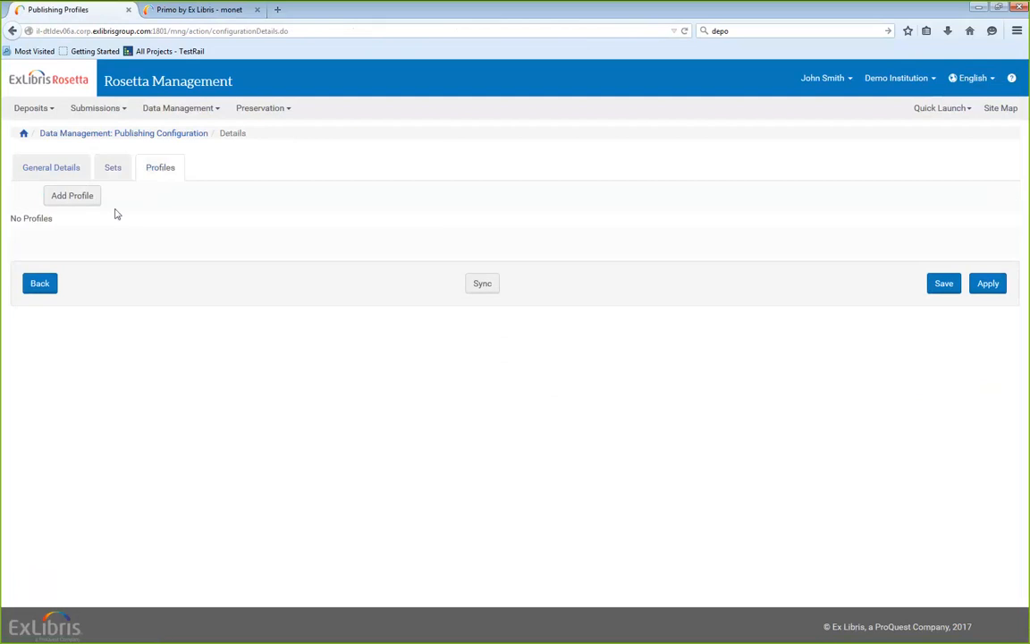
click(84, 201)
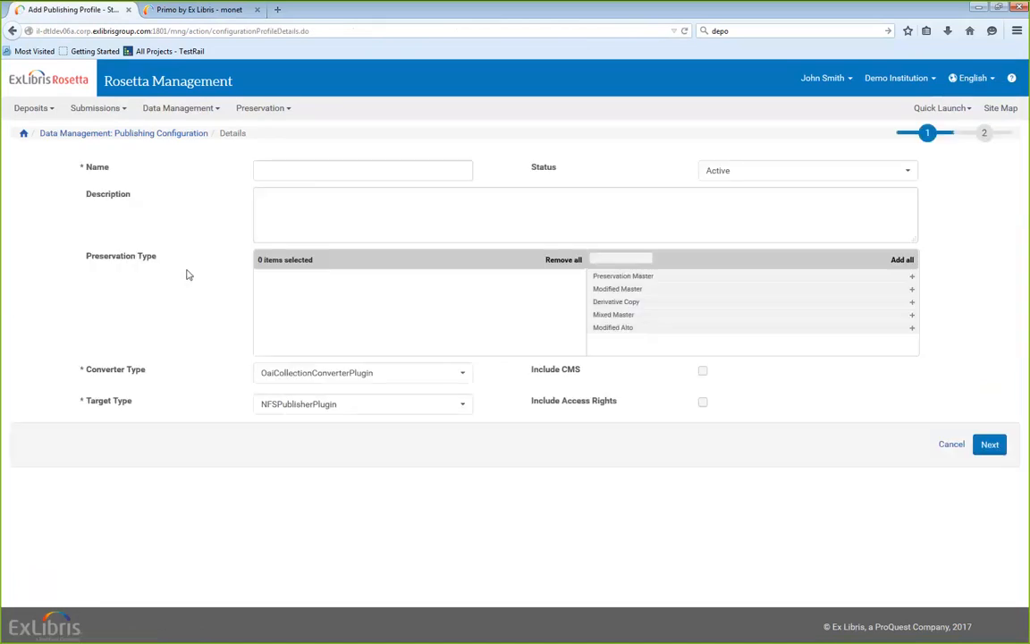
click(291, 171)
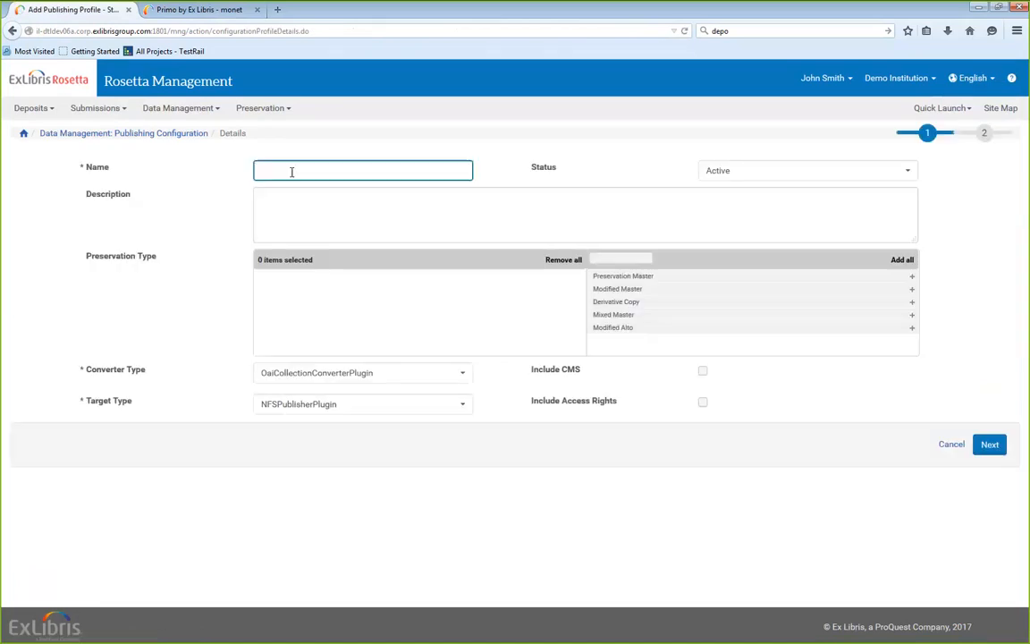
text(NF)
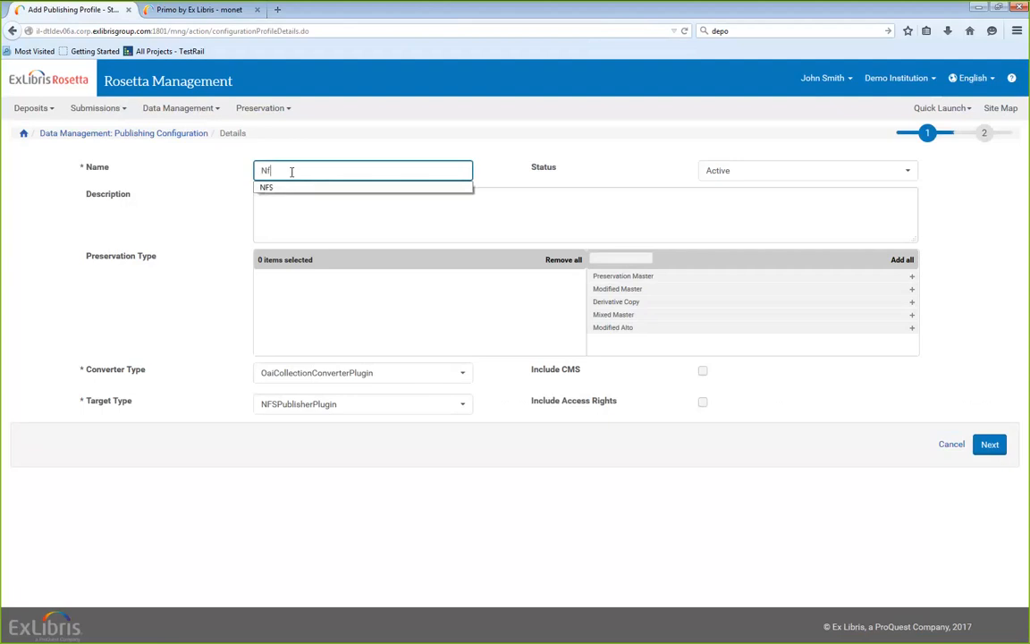
key(Down)
key(Return)
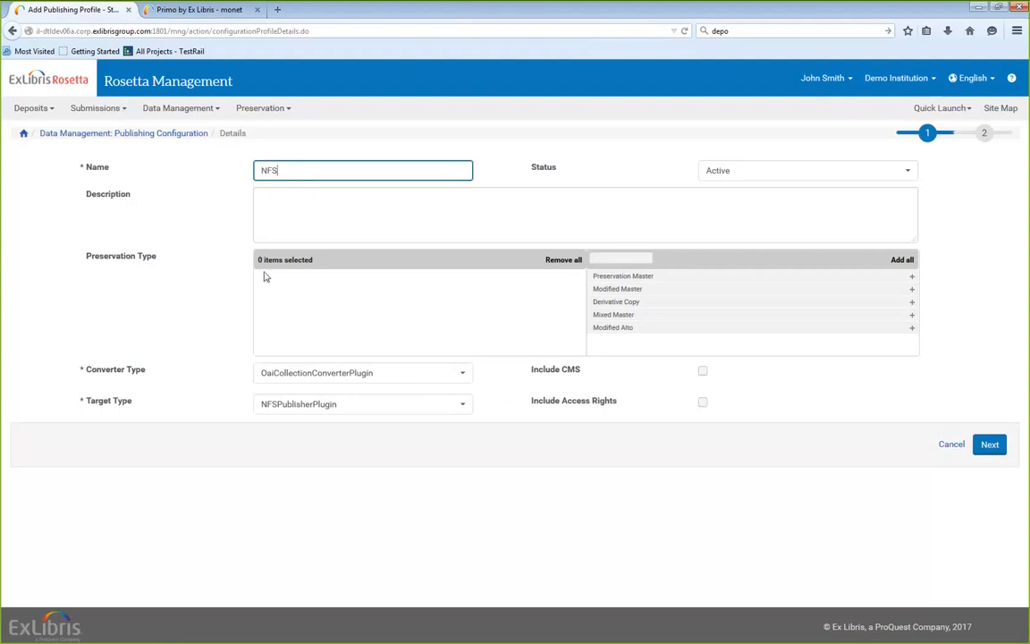
click(631, 279)
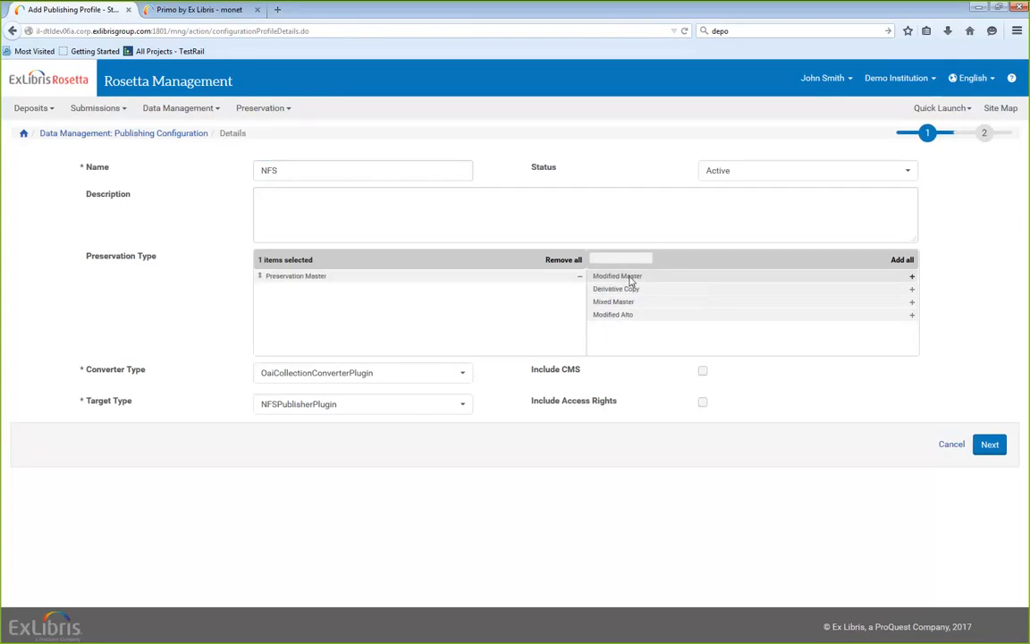
click(630, 278)
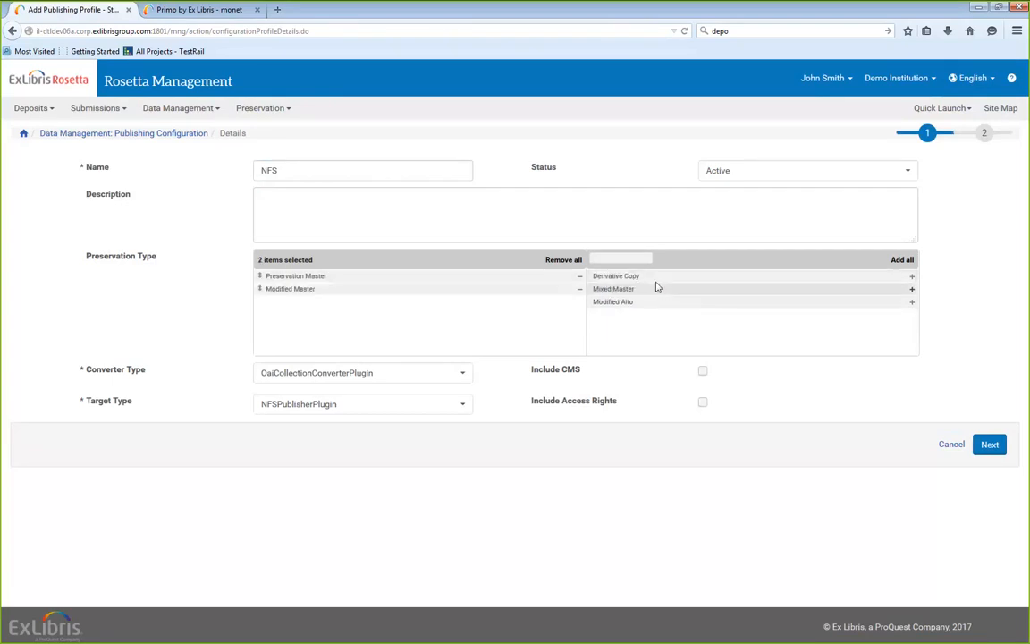
Set the profile's target type to NFSPublisherPlugin and its converter type to XSLIEConverterPlugin, and continue to the plugin parameters
click(377, 376)
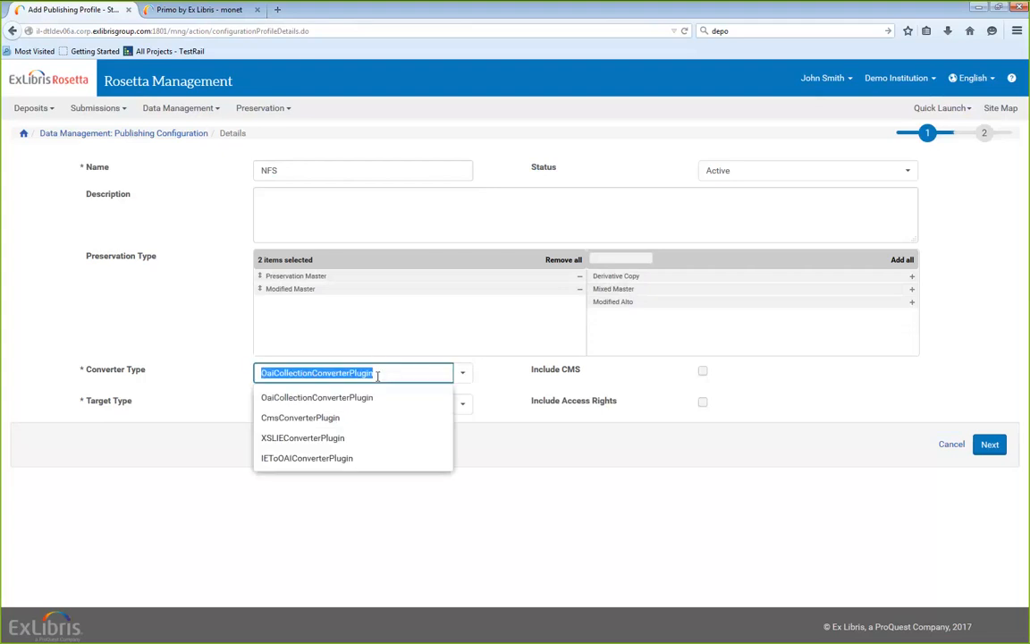
click(142, 369)
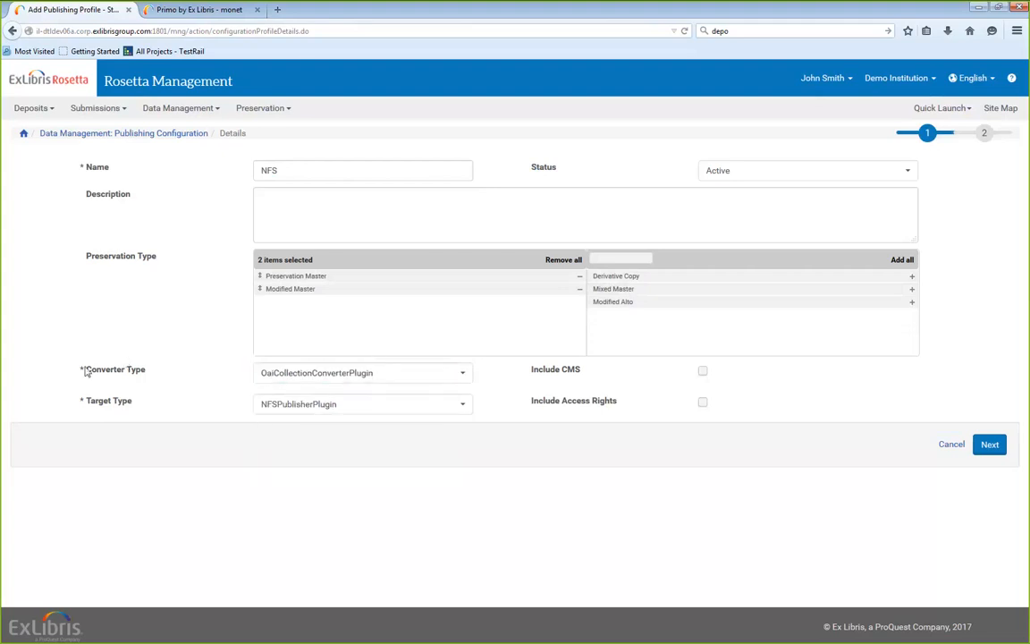
drag(86, 373, 150, 380)
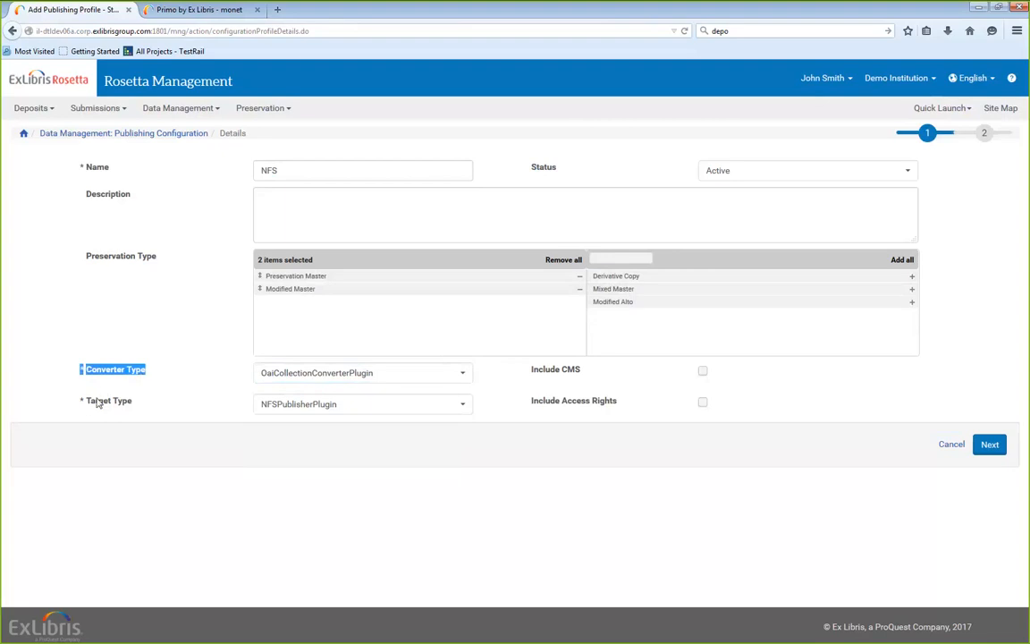
drag(82, 403, 214, 402)
click(239, 394)
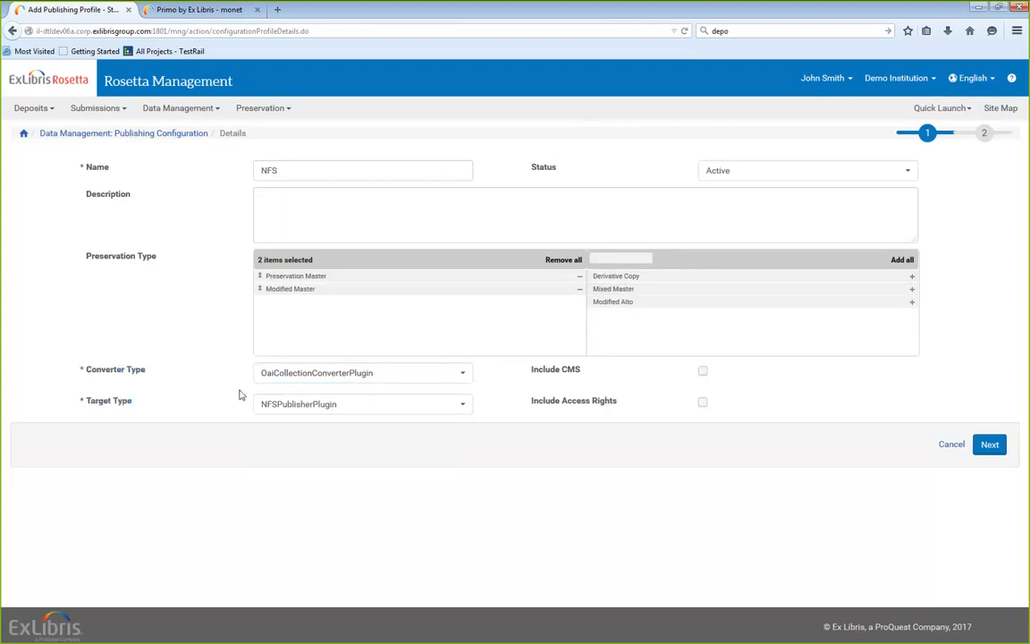
click(278, 404)
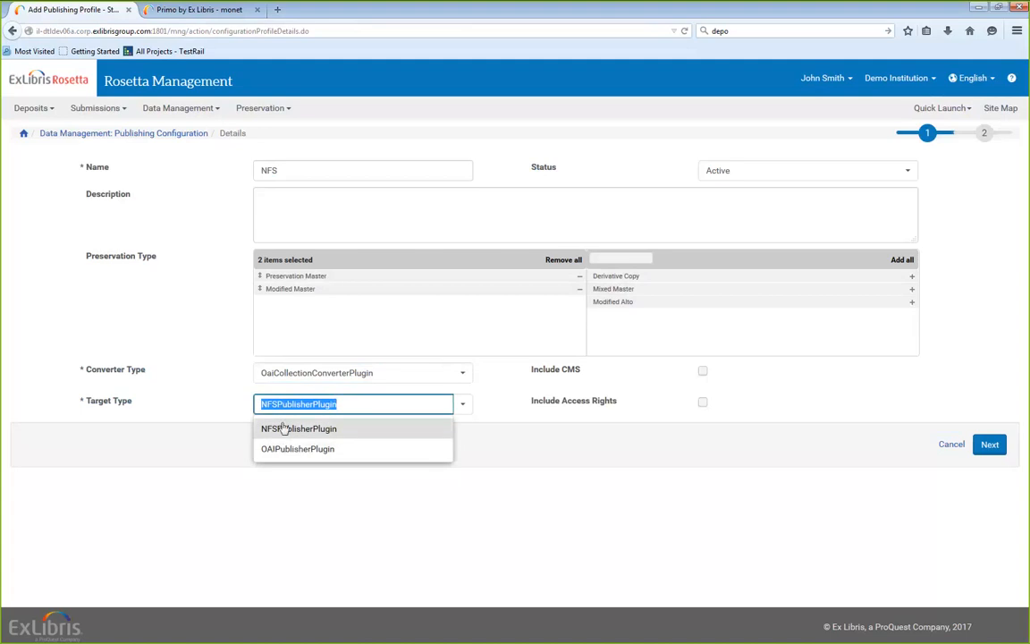
click(277, 430)
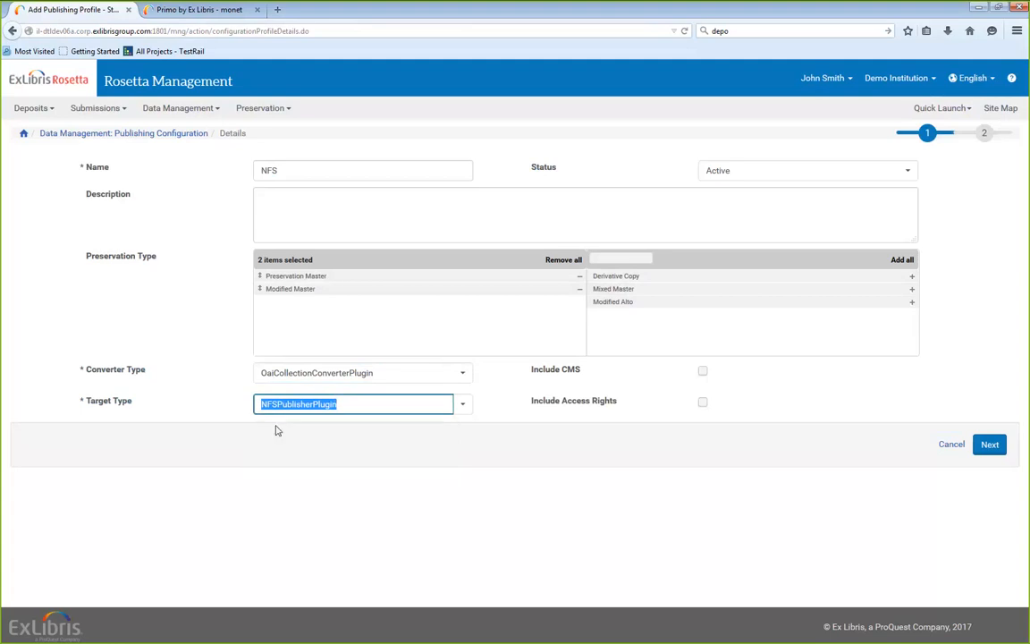
click(291, 373)
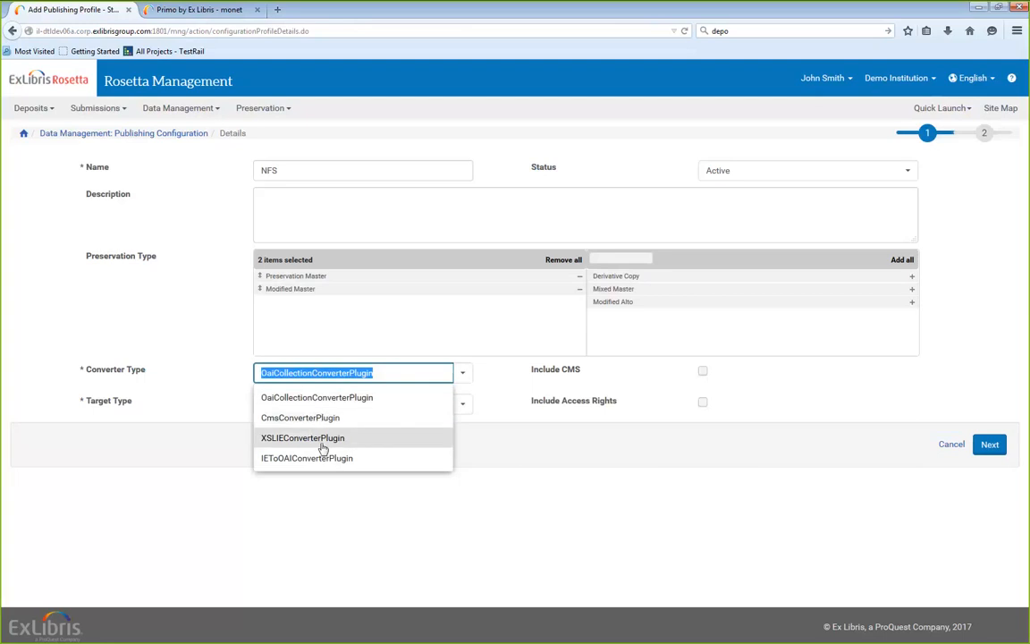
click(313, 438)
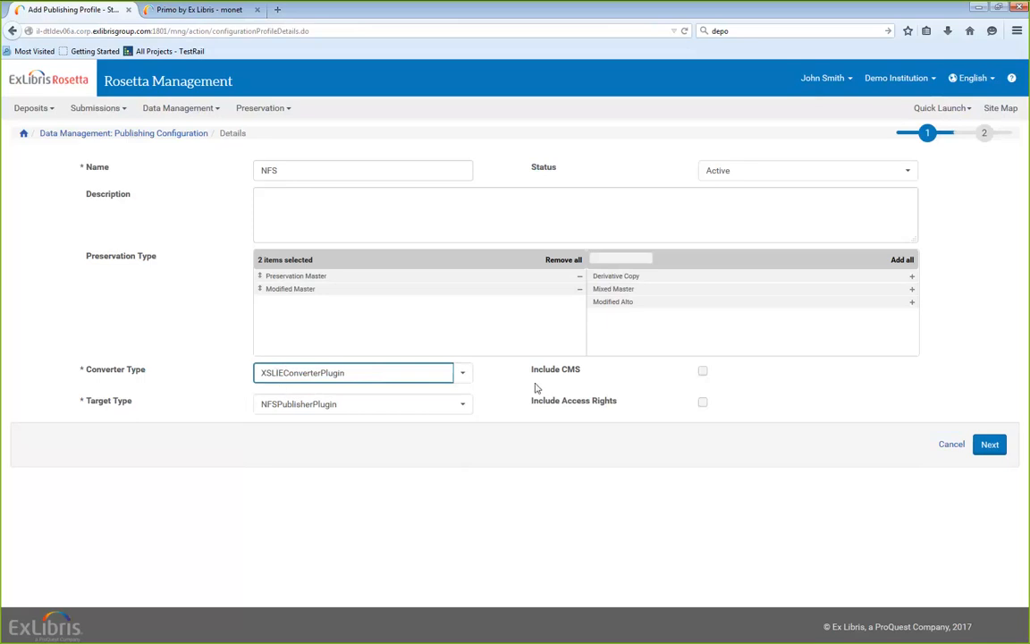
click(988, 444)
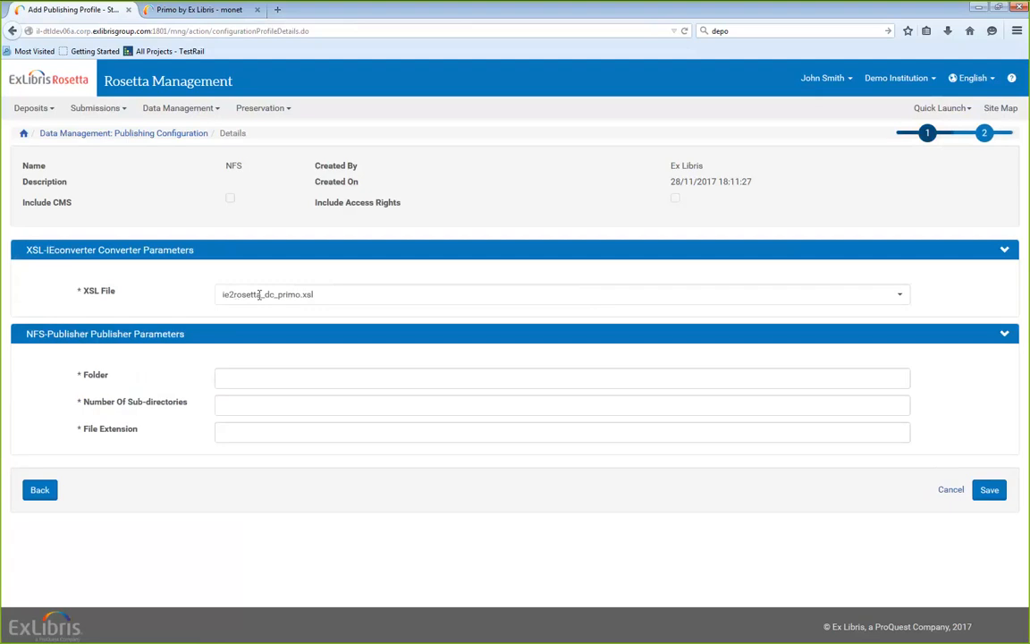
Choose ie2rosetta_dc_primo.xsl as the XSL file and set the publishing folder to /exlibris/dps/d4_1/profile/operational_shared/NFS_Publishing
click(259, 294)
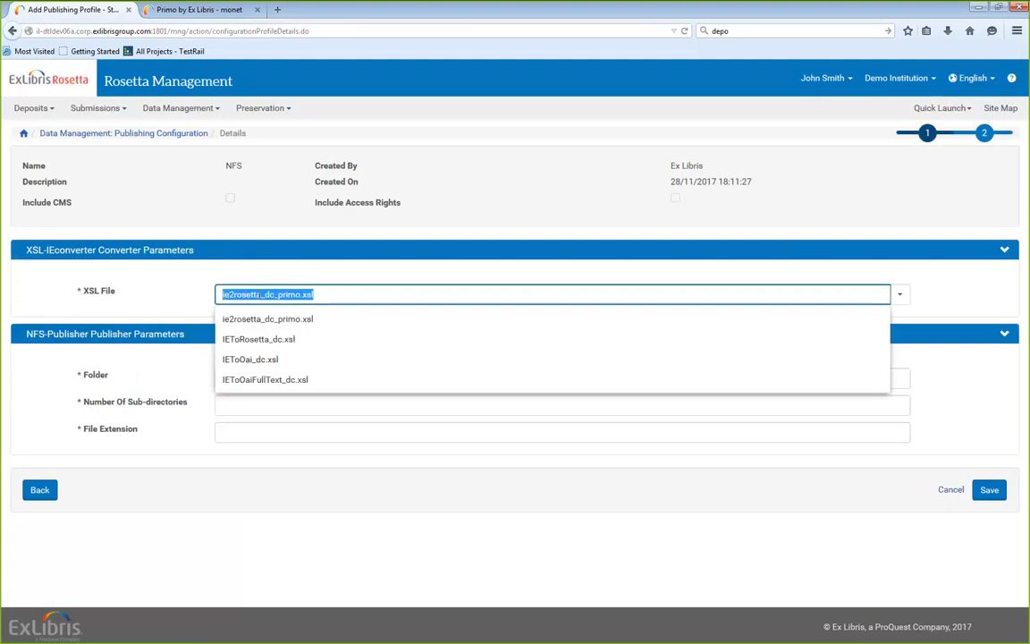
click(315, 320)
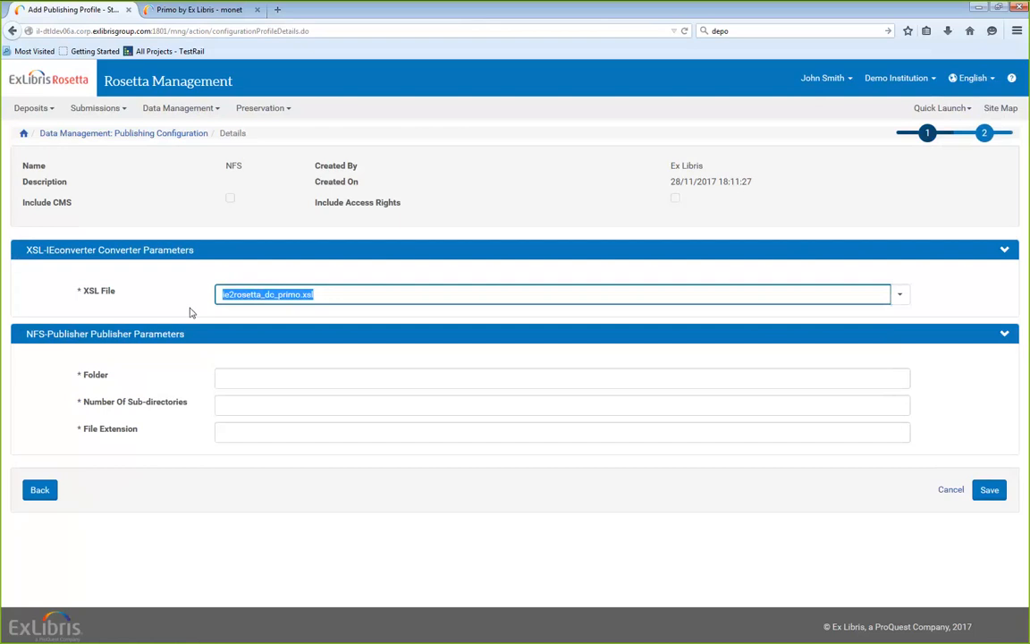
click(237, 380)
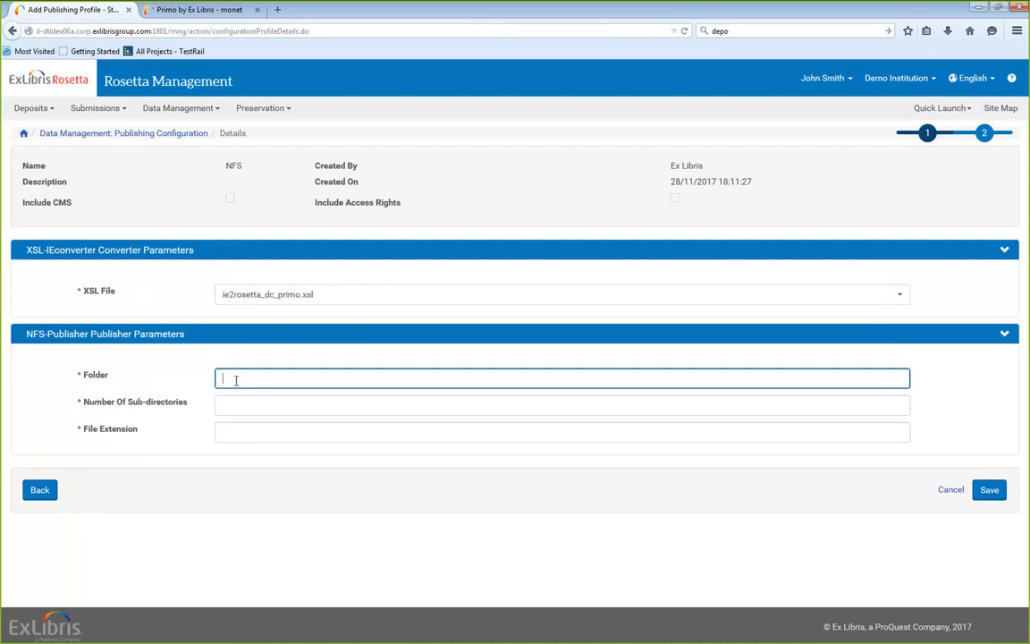
click(237, 380)
click(240, 394)
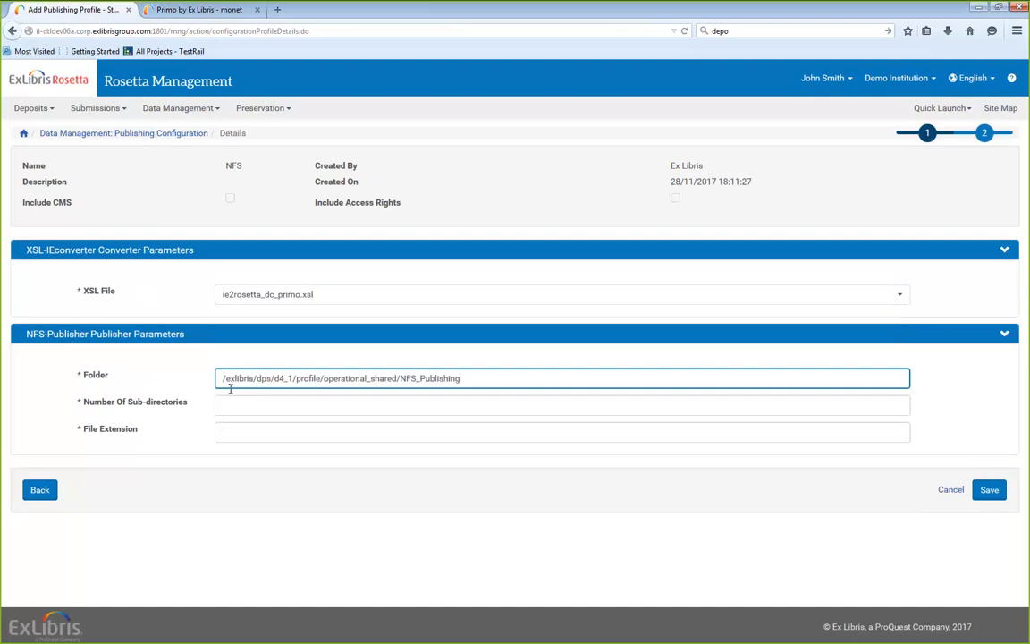
click(222, 379)
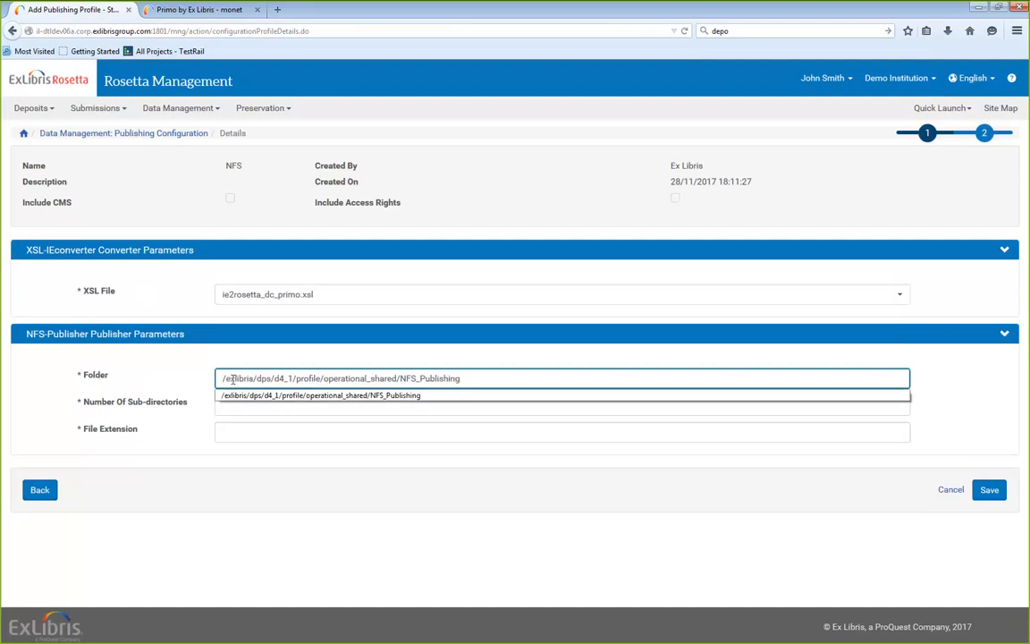
double_click(401, 379)
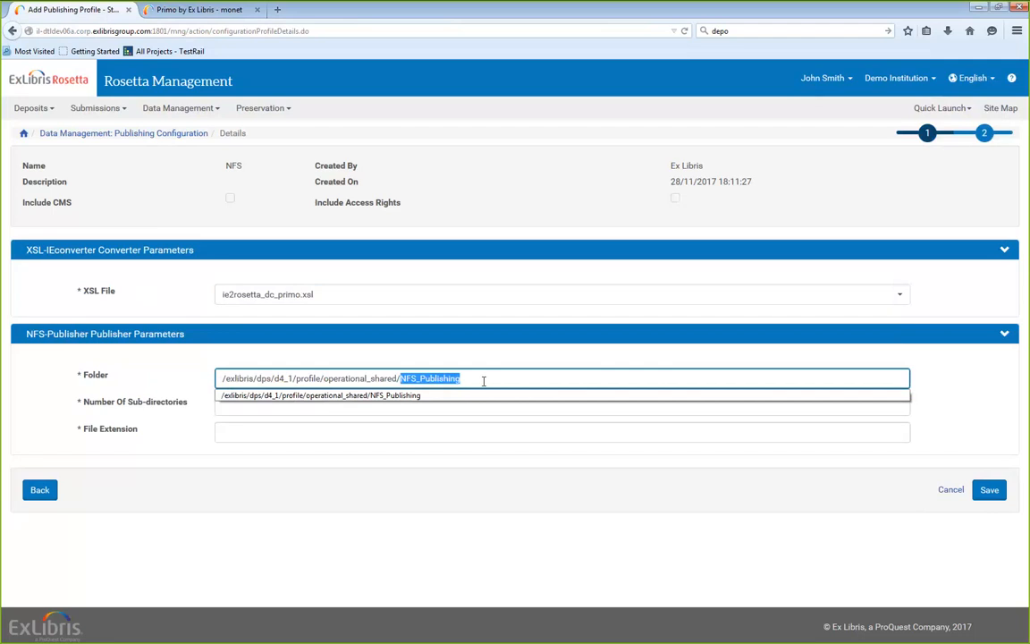
click(459, 397)
Set the number of sub-directories to 2 and the file extension to txt, and save the profile
click(247, 403)
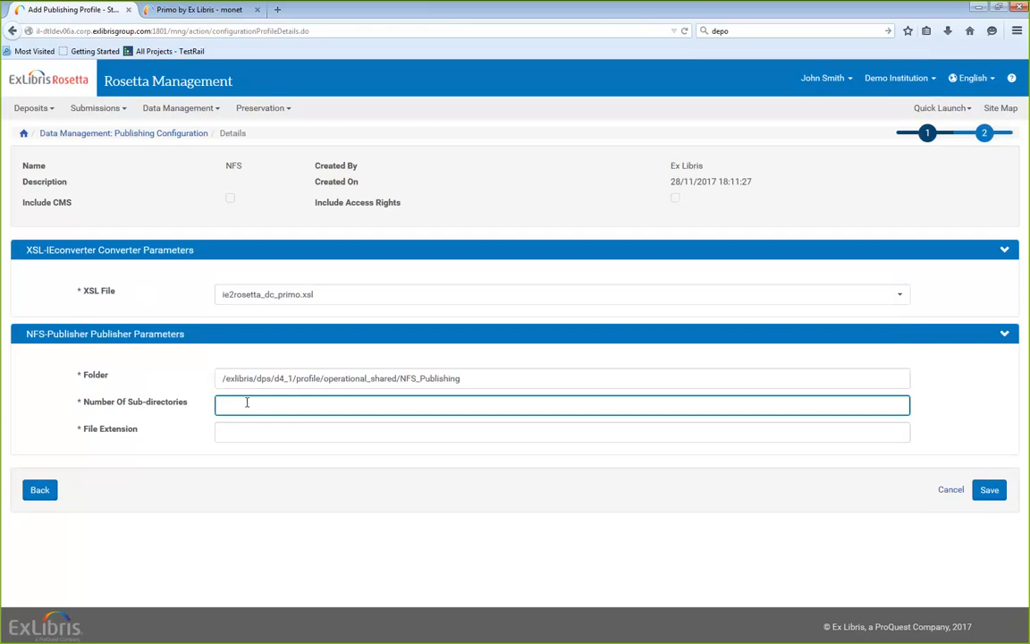
text(2)
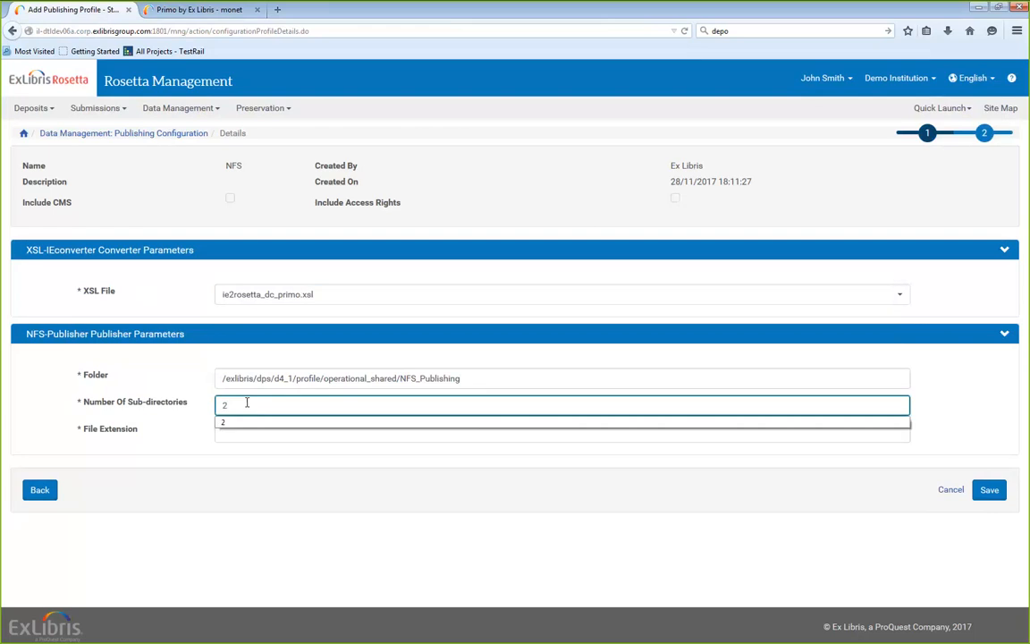
click(191, 377)
click(228, 431)
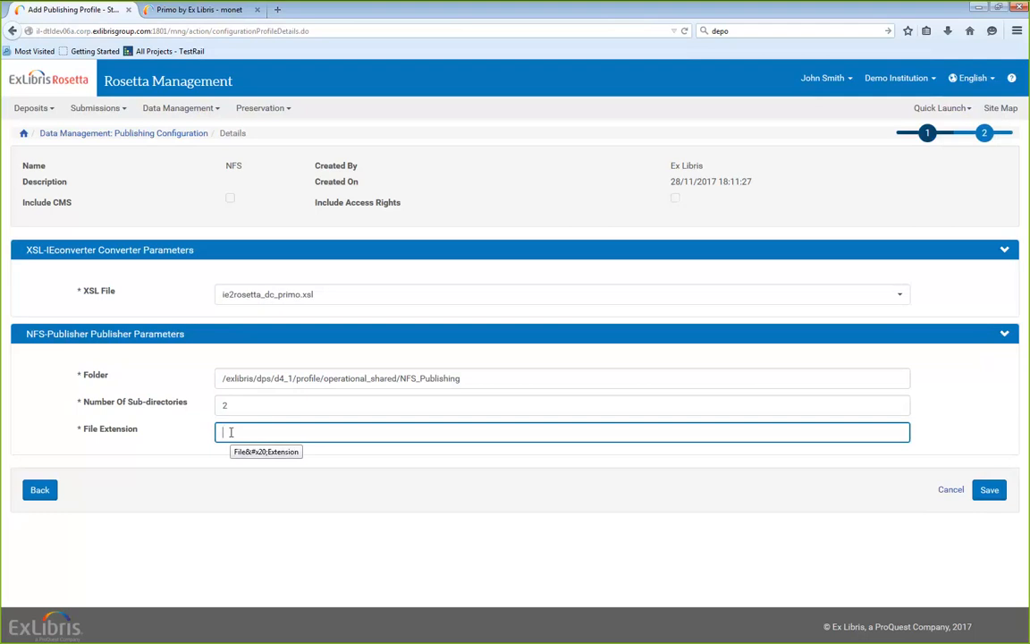
text(txt)
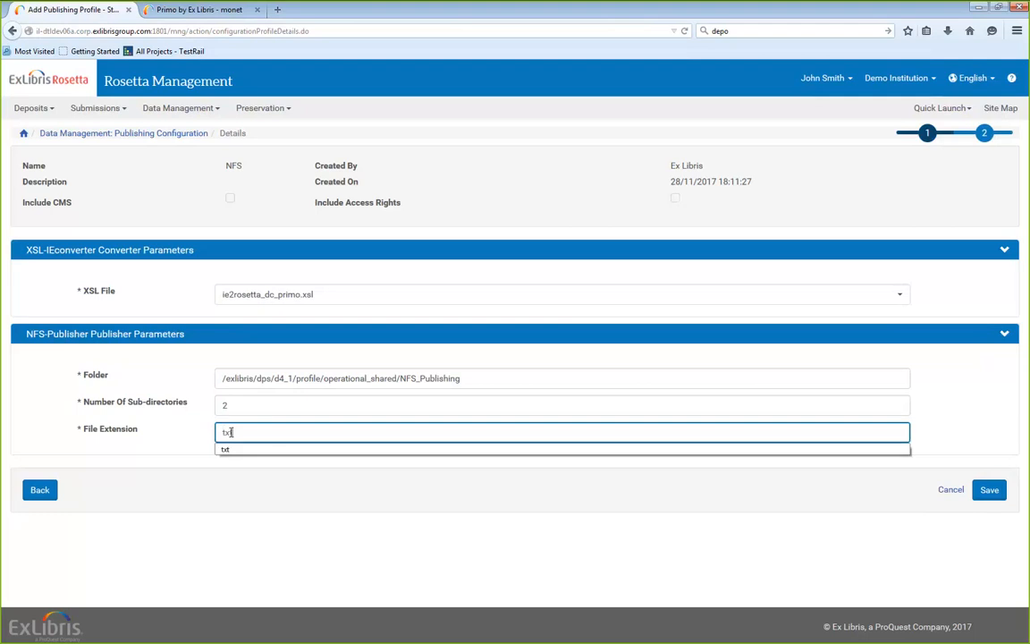
click(197, 430)
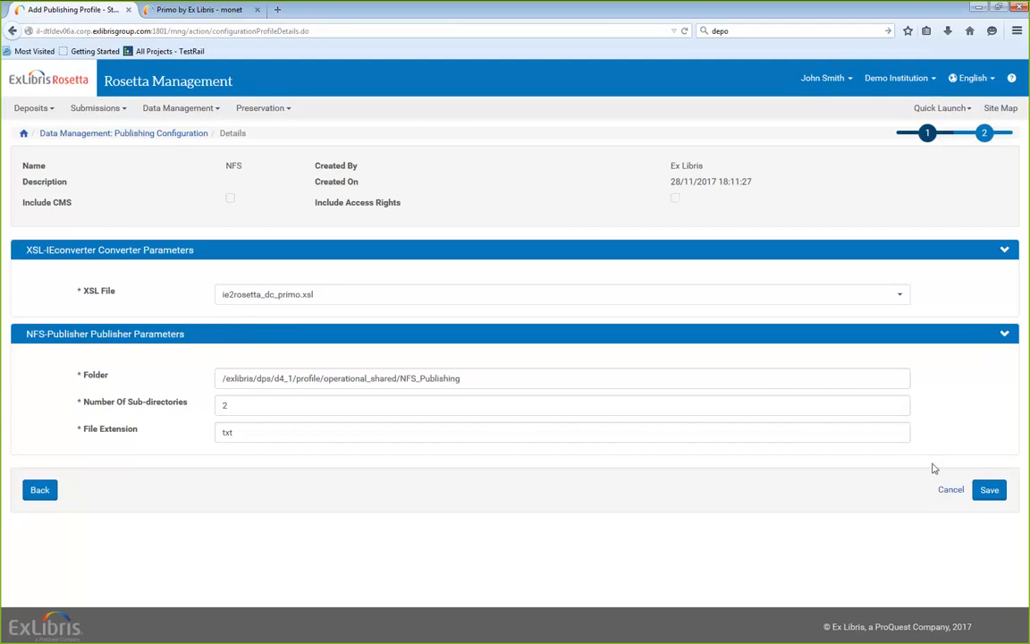
click(992, 497)
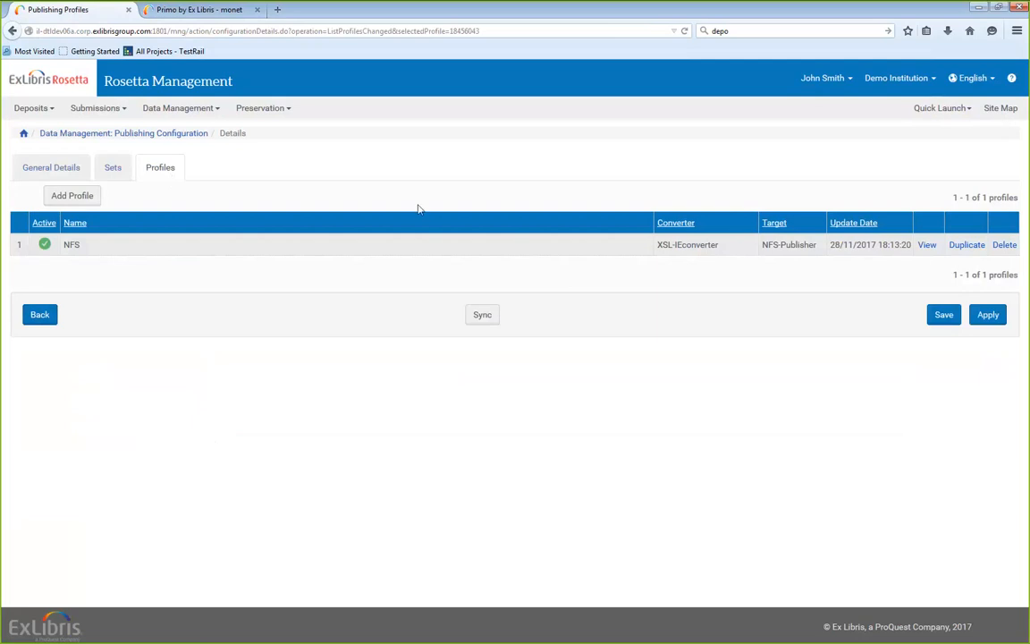
Check the sets and profiles assigned to the NFS Publishing configuration and save it
click(119, 178)
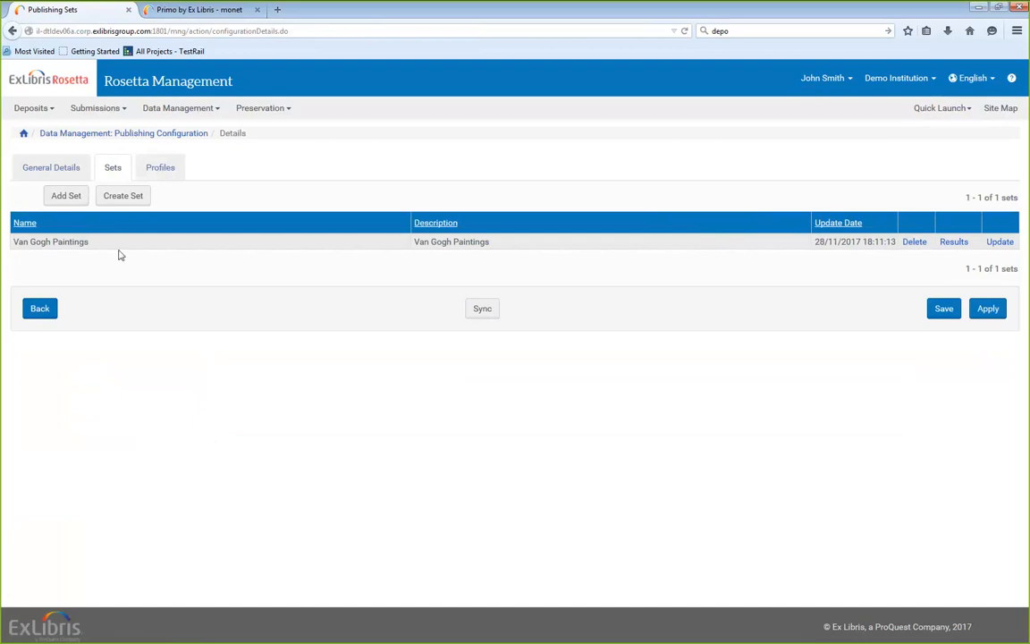
click(159, 170)
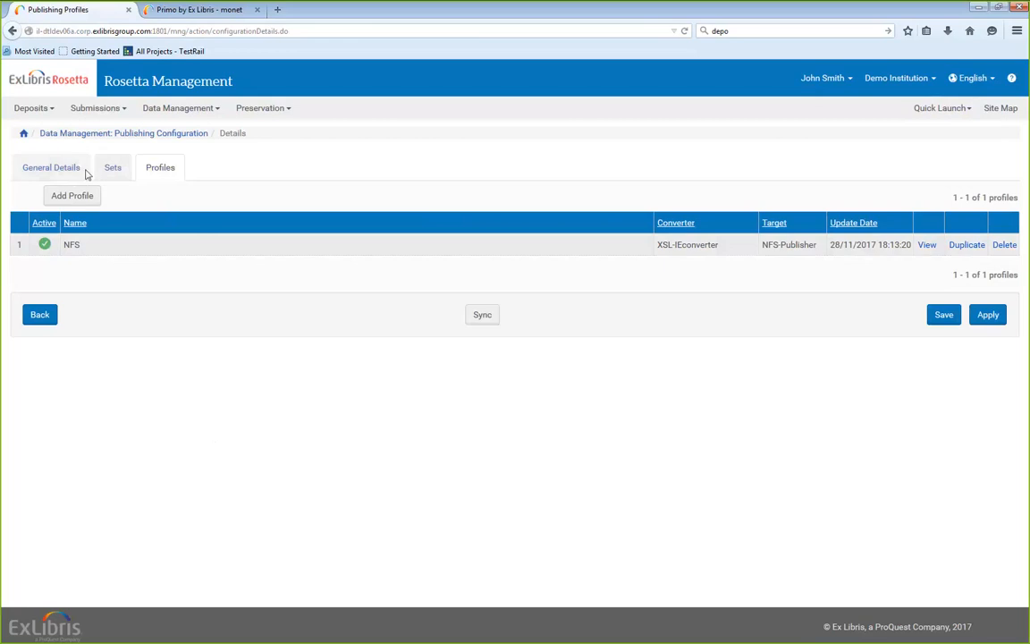
click(943, 320)
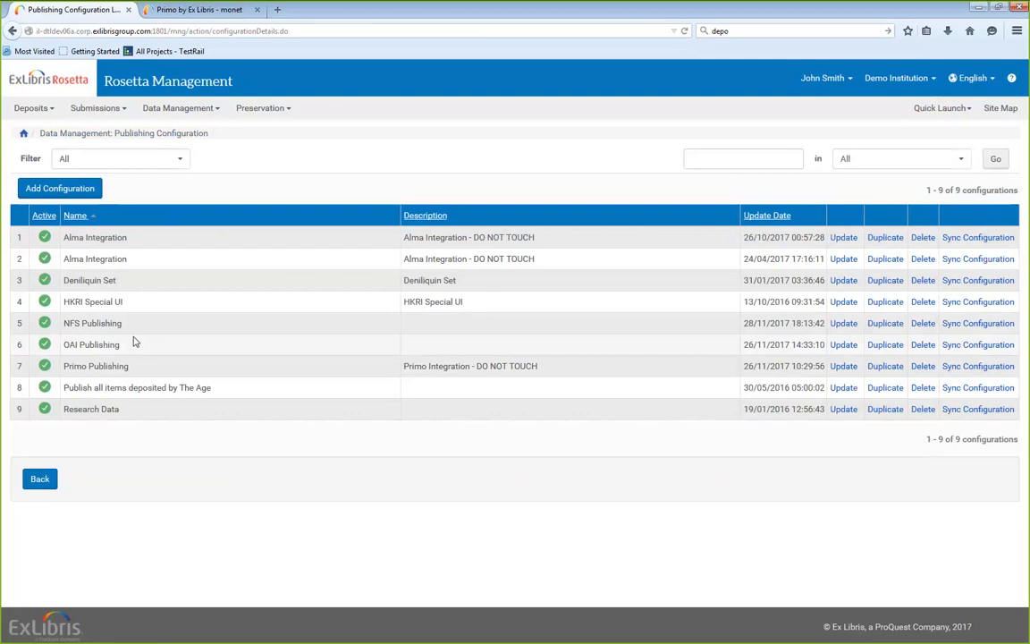
Open Scheduled Jobs Management in Rosetta Administration and find the publishing job by searching the page for "publish"
drag(113, 324, 640, 329)
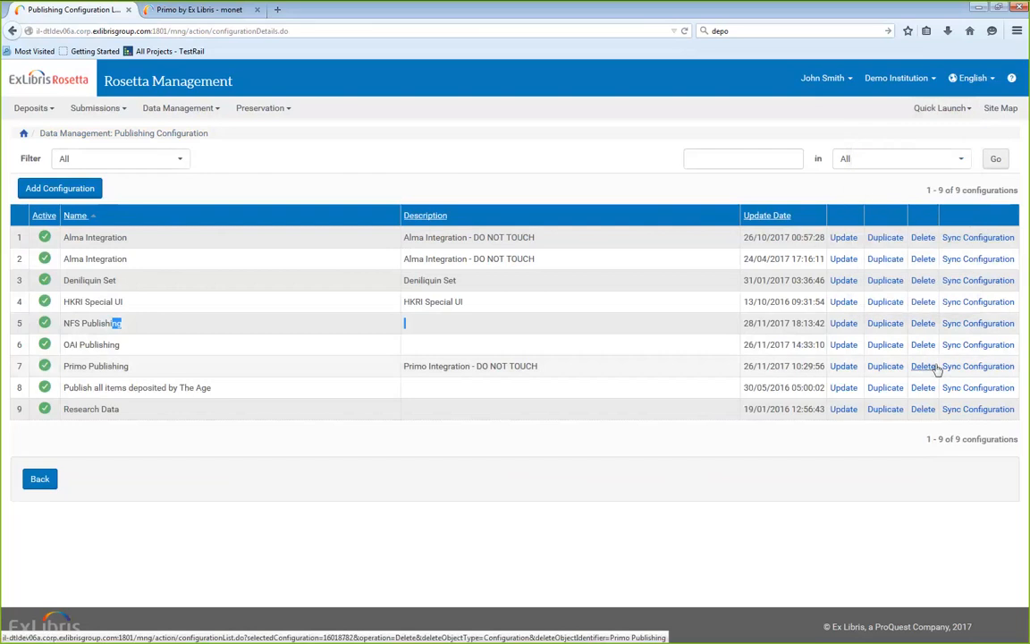
mouse_move(939, 108)
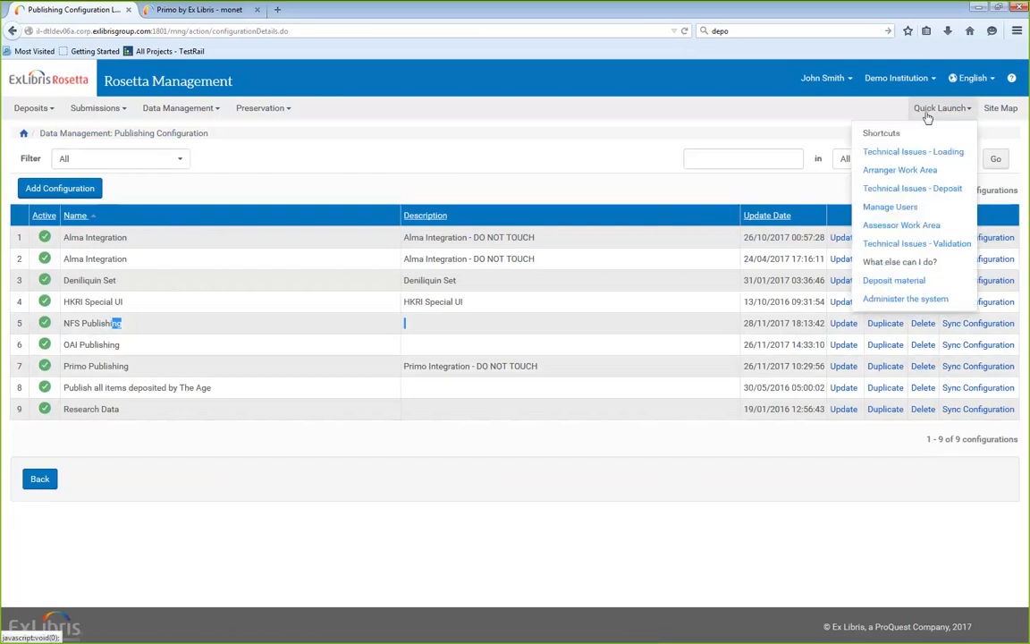
click(918, 304)
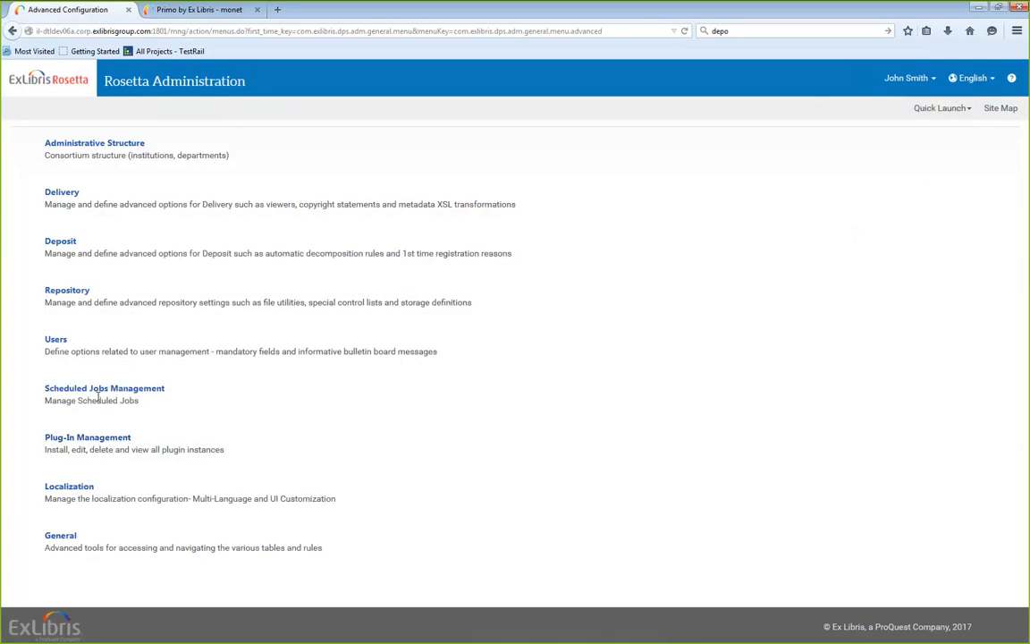
click(99, 390)
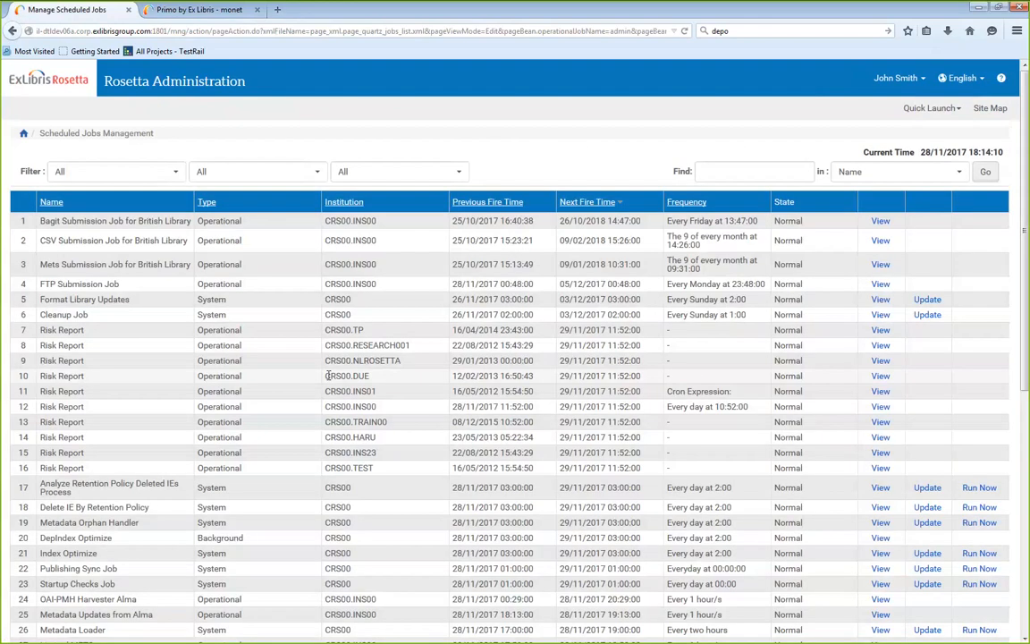
key(ctrl+f)
text(publish)
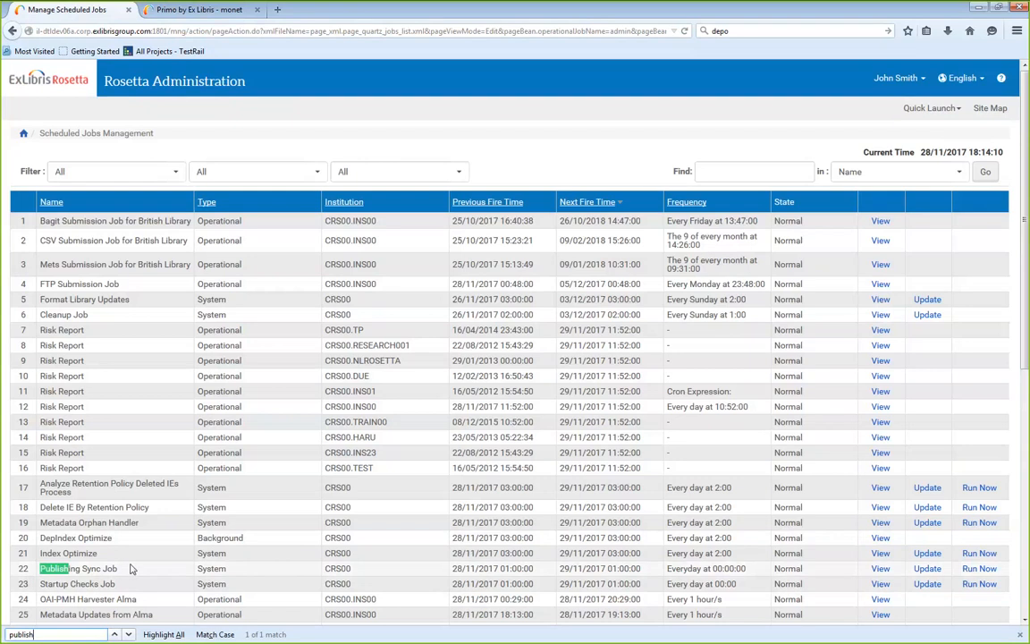
Return to system management for the Demo Institution and open the list of publishing configurations
click(939, 108)
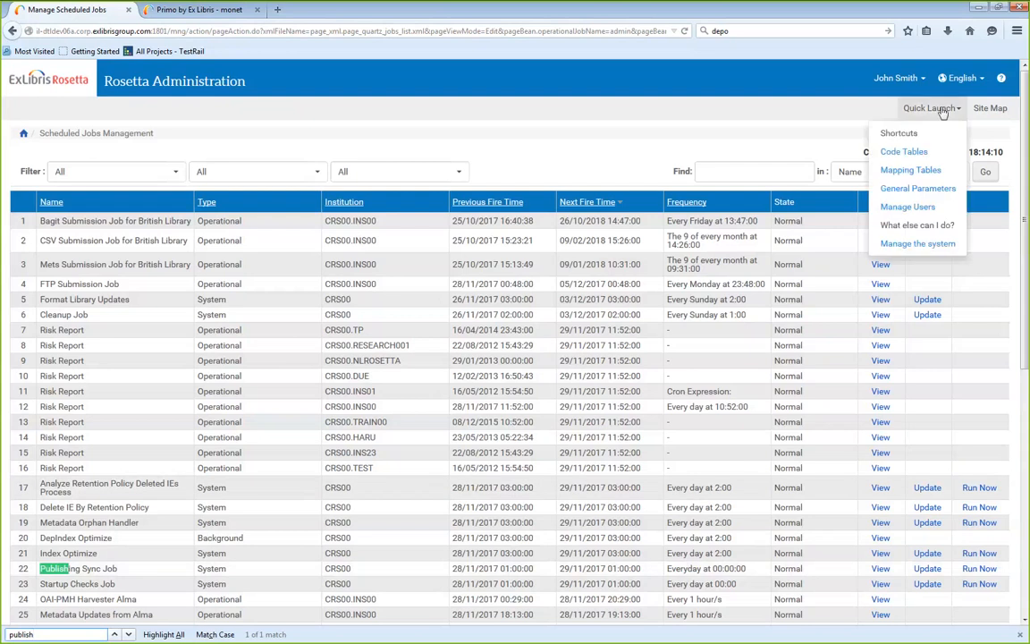
click(946, 251)
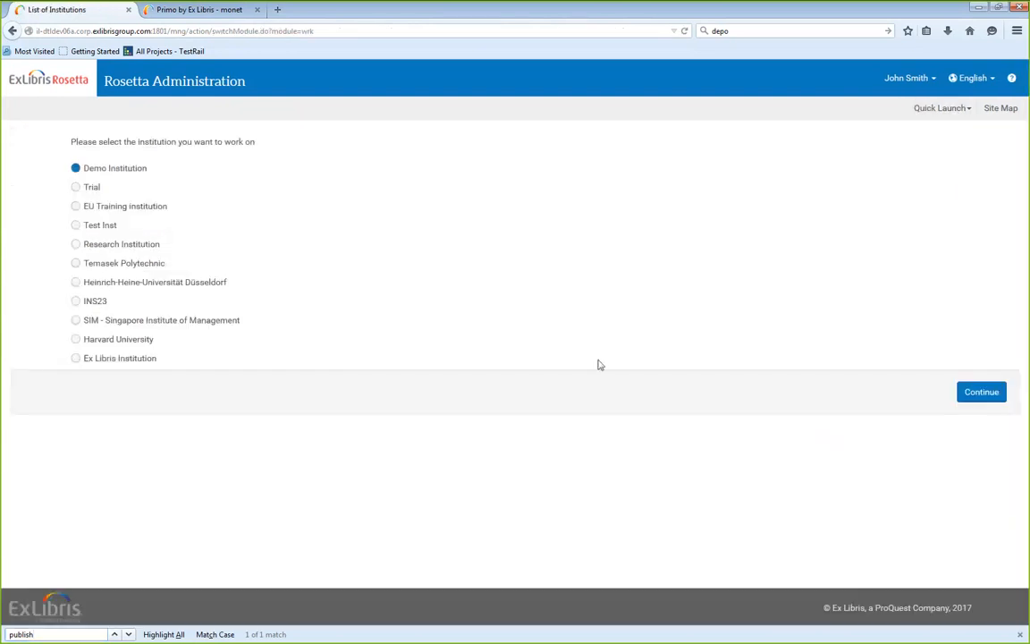
click(981, 392)
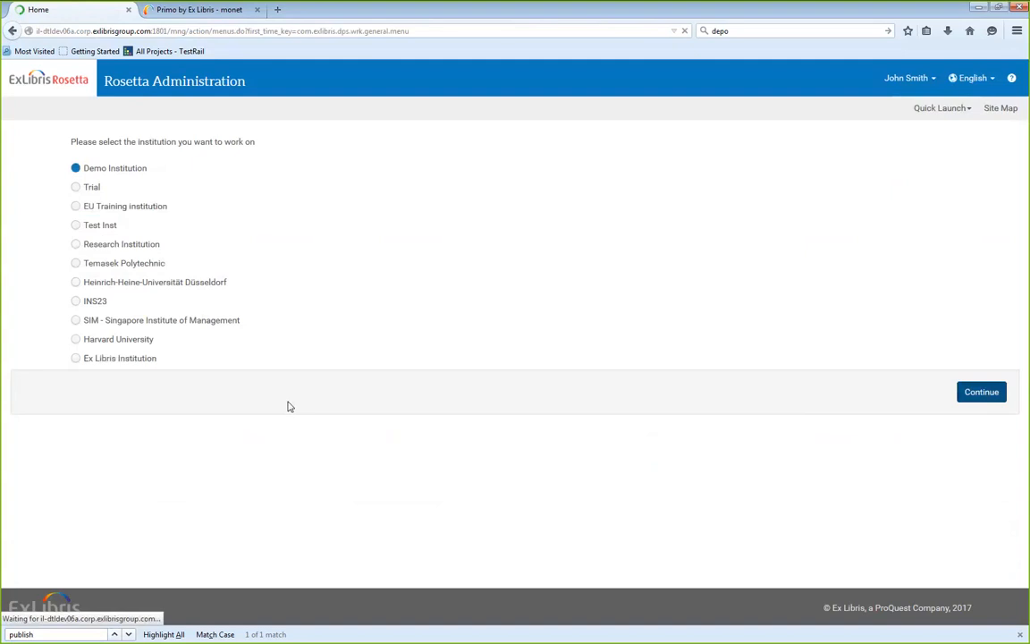
click(194, 110)
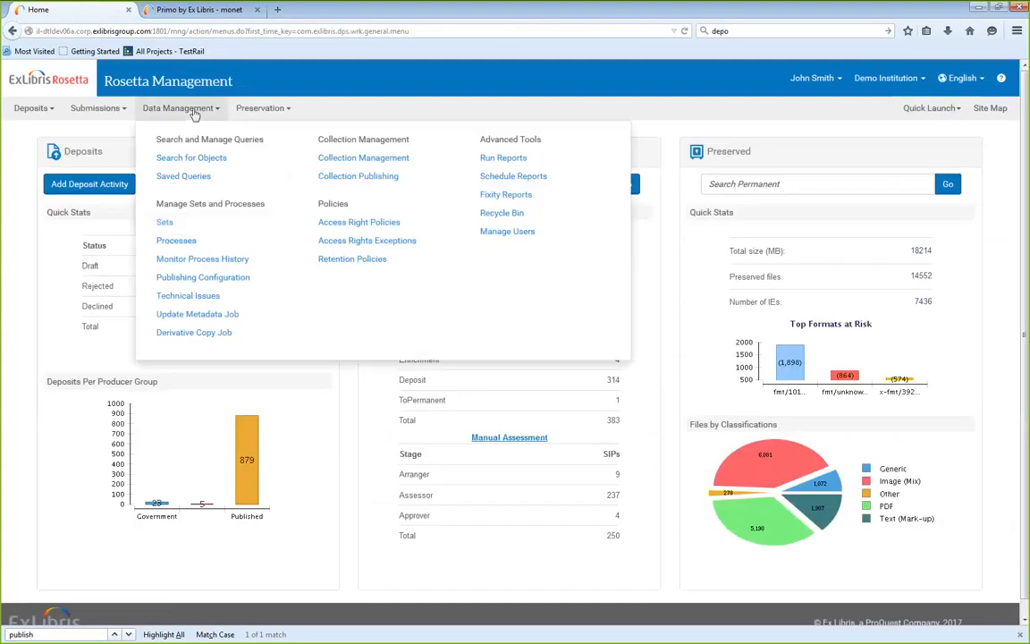
click(198, 278)
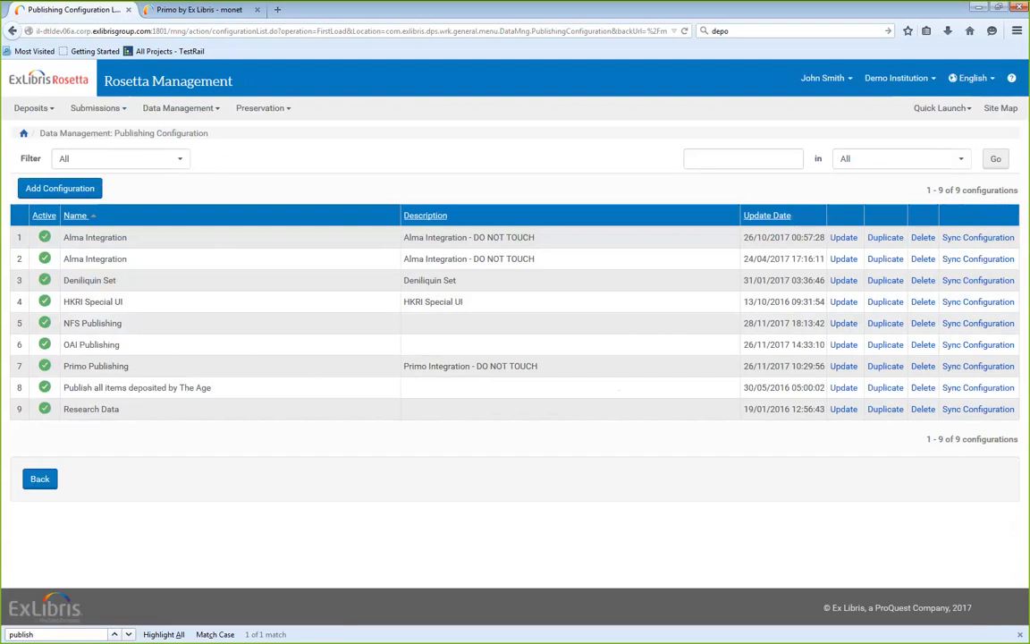
Switch to SSH Secure Shell and follow the server log with the dps_tail command
key(alt+Tab)
text(dps)
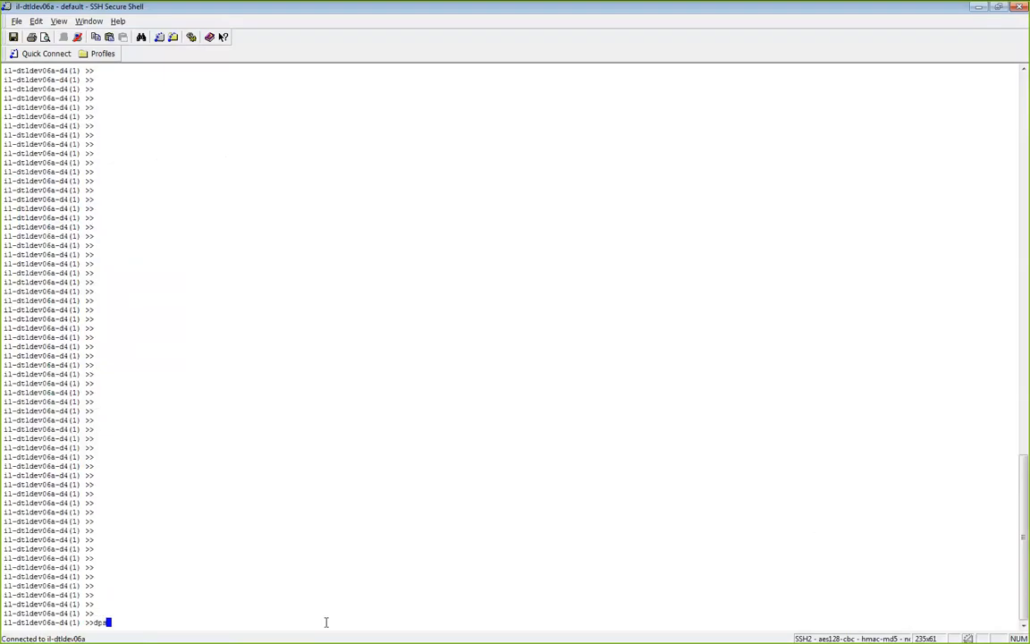
text(_1a)
text(i)
text(l)
key(Return)
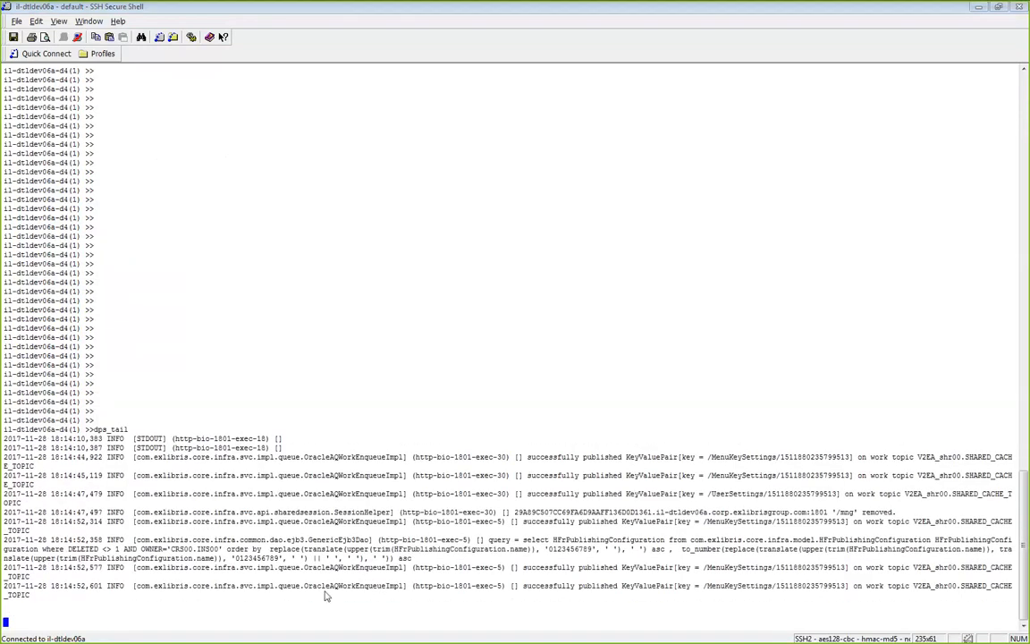
Switch to Rosetta and sync the NFS Publishing configuration, checking its progress in the SSH Secure Shell log
key(alt+Tab)
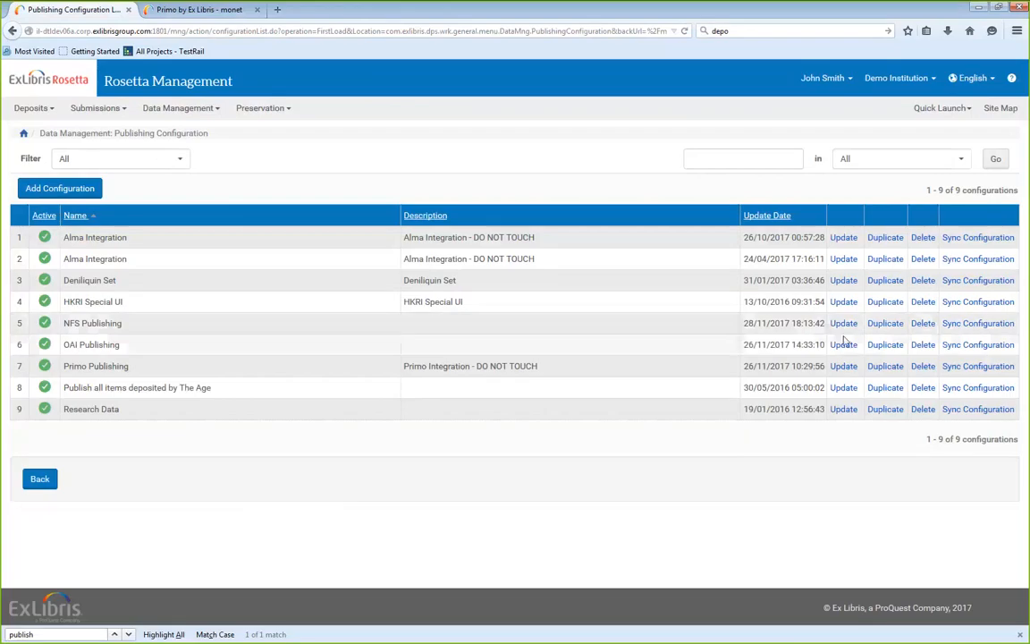
click(970, 327)
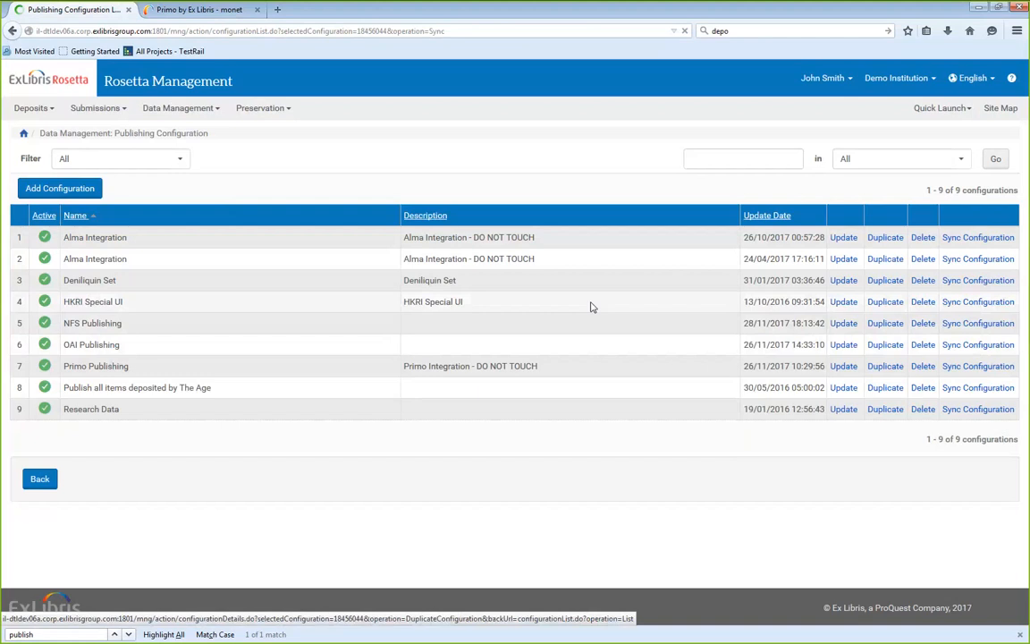
key(alt+Tab)
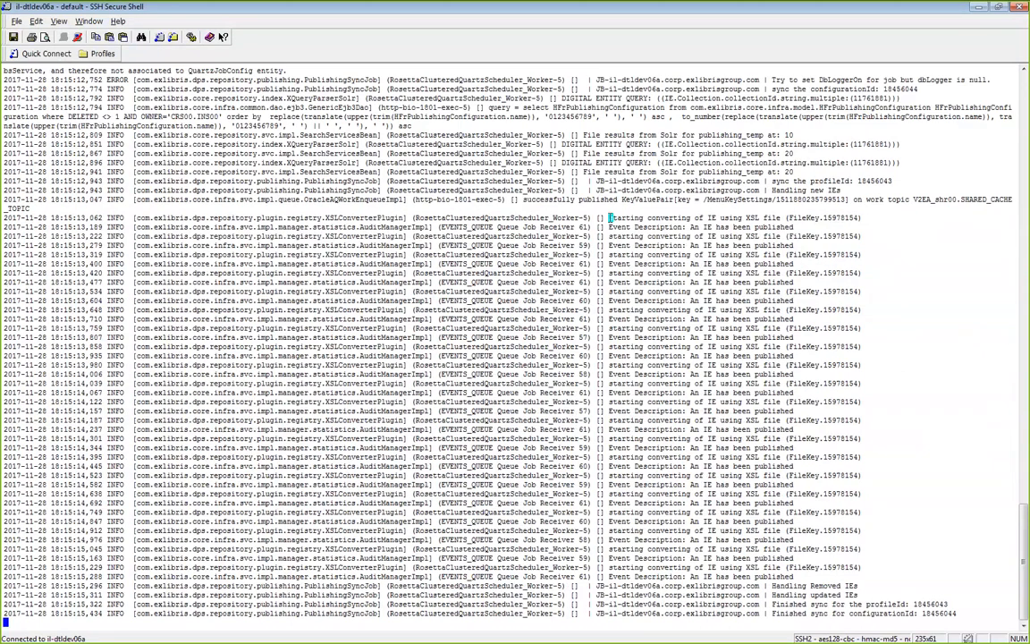
drag(610, 218, 690, 284)
click(921, 395)
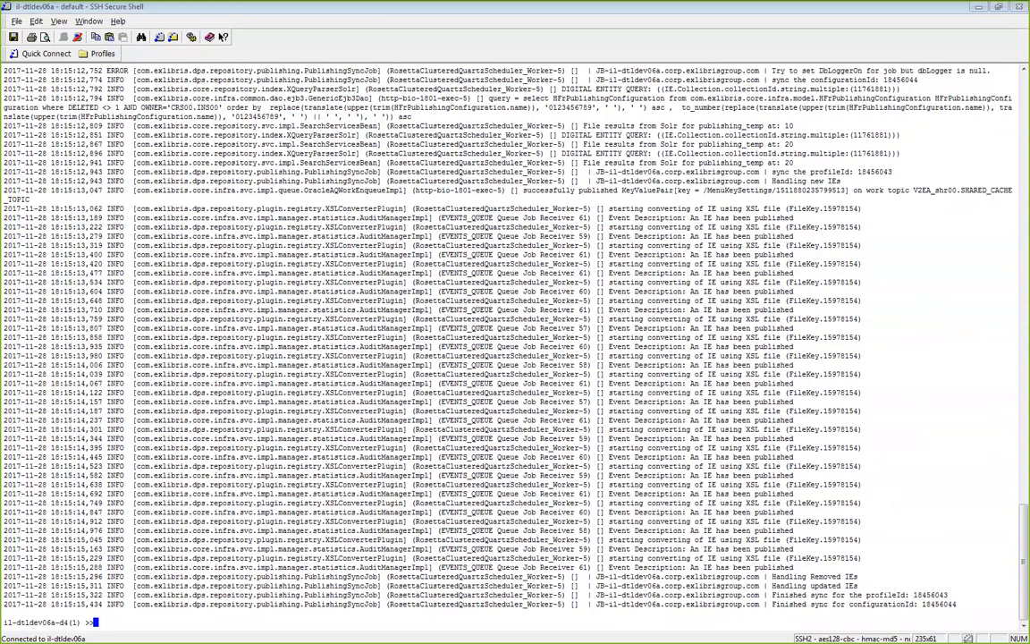
Try to change to the directory exlibris/dps/d4_1/profile/operational_shared/NFS_Publishing
text(cd)
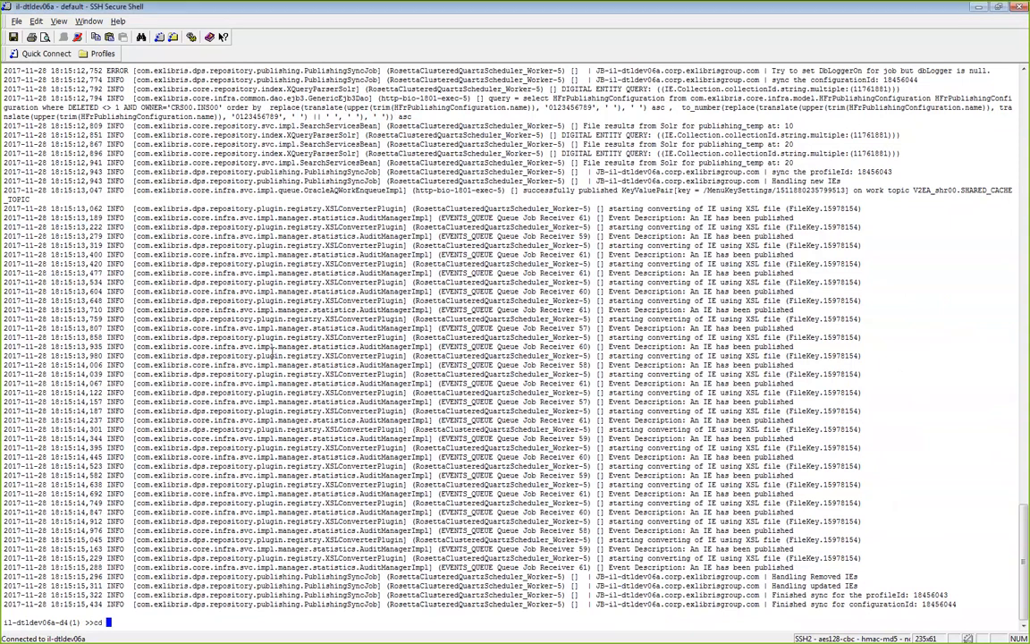
right_click(204, 144)
click(258, 191)
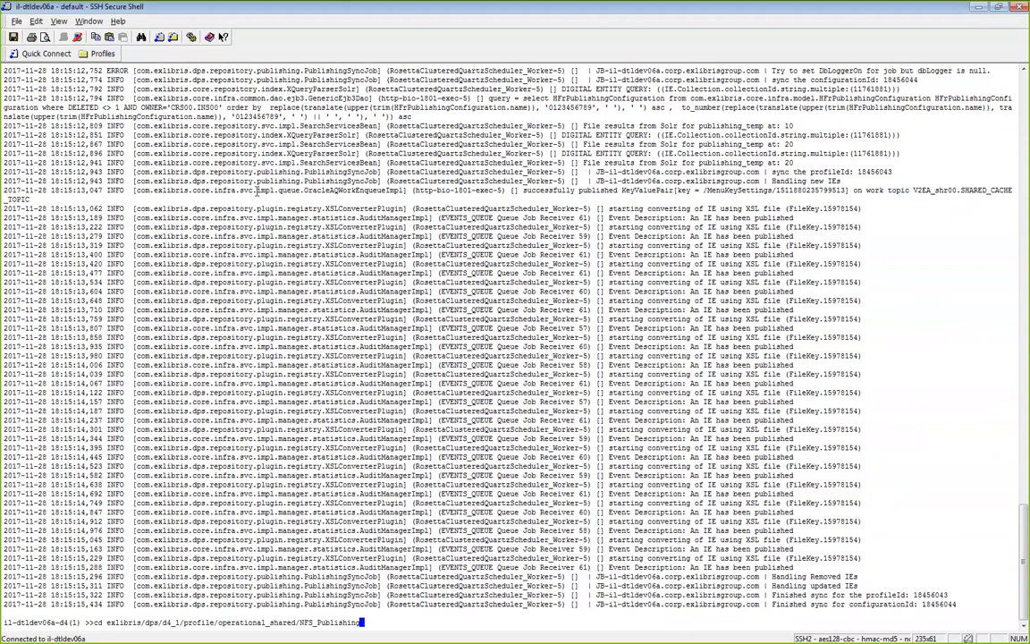
key(Return)
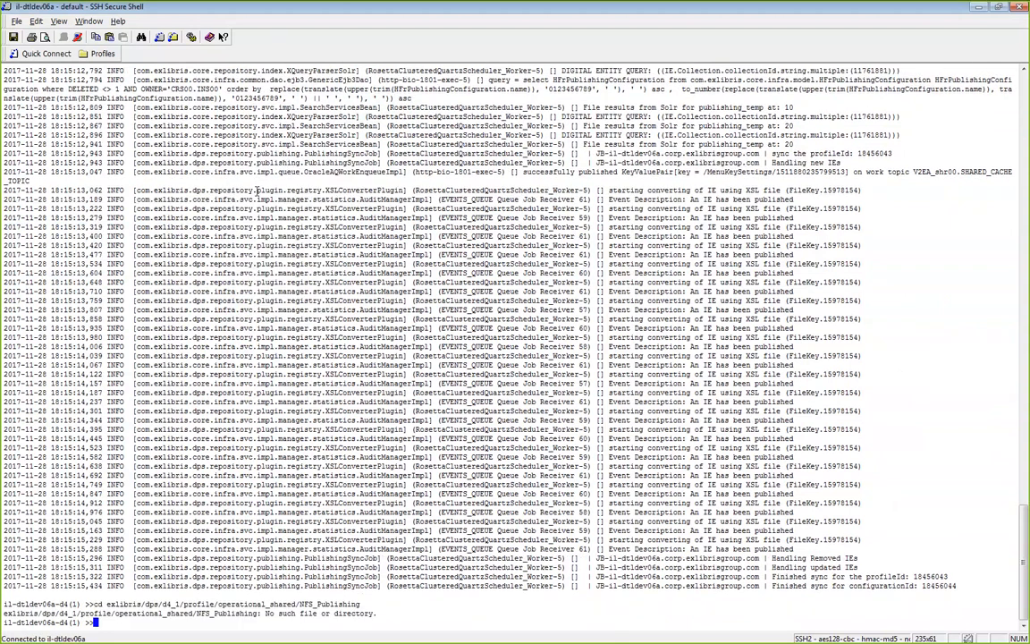
Change to the directory /exlibris/dps/d4_1/profile/operational_shared/NFS_Publishing and list its contents
key(Up)
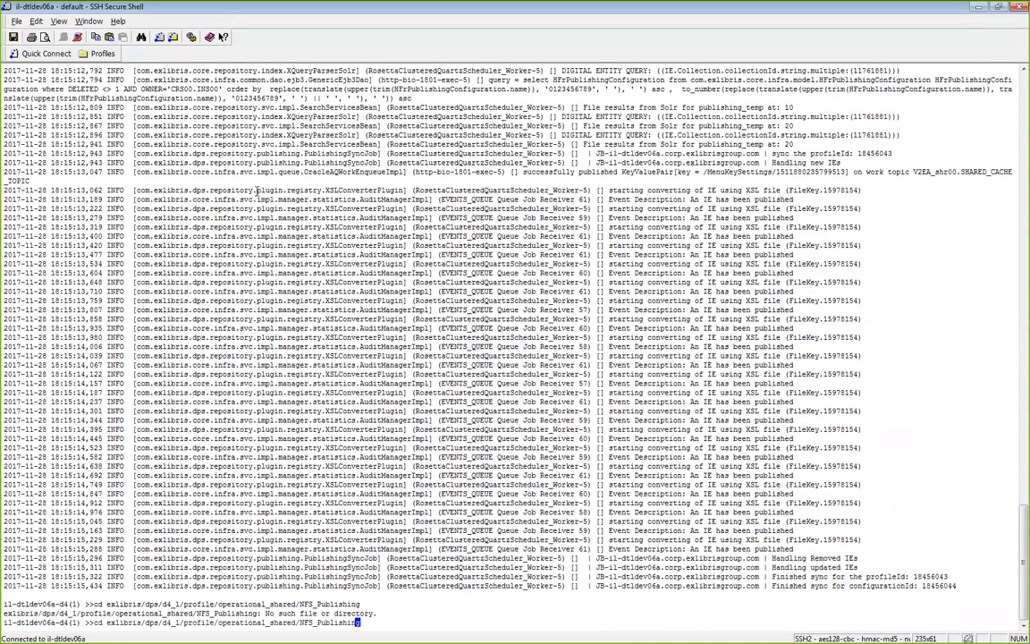
key(Left)
key(Left)
key(Left)
key(Left)
key(Left)
key(Left)
key(Left)
key(Left)
key(Left)
key(Left)
key(Left)
key(Left)
key(Left)
key(Left)
key(Left)
key(Left)
key(Left)
key(Left)
key(Left)
key(Left)
key(Left)
key(Left)
key(Left)
key(Left)
key(Left)
key(Left)
key(Left)
key(Left)
key(Left)
key(Left)
key(Left)
key(Left)
key(Left)
key(Left)
key(Left)
key(Left)
key(Left)
key(Left)
text(/)
key(Return)
text(ll)
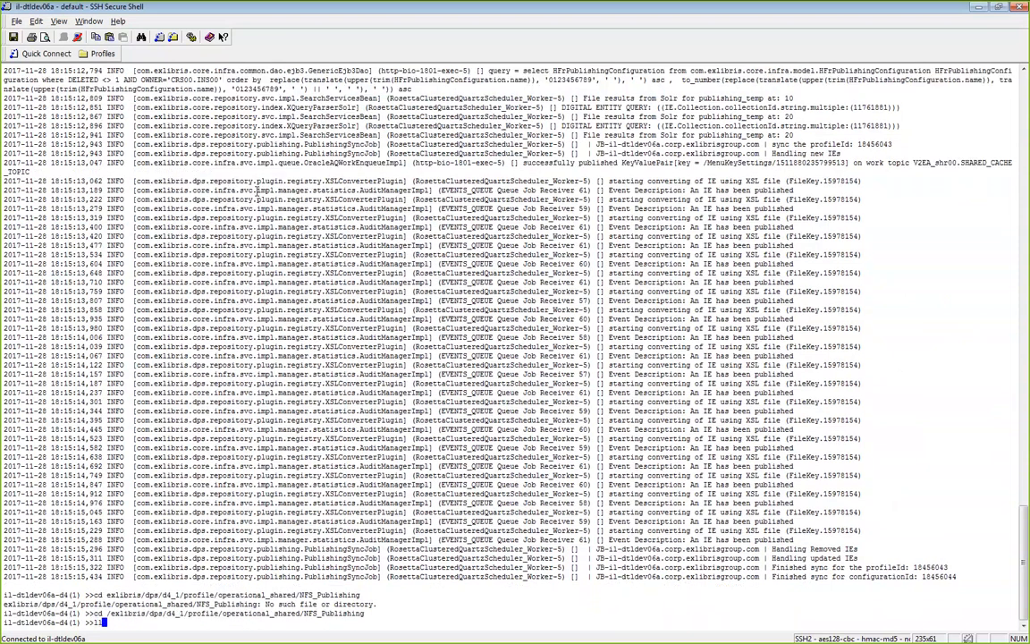
key(Return)
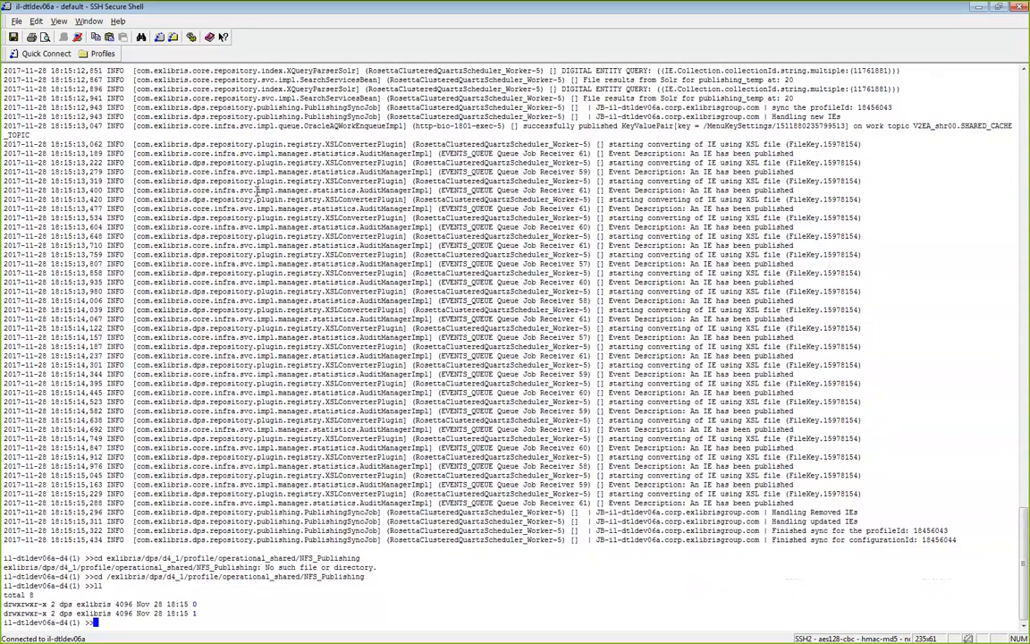
Change to the sub-directory 0 and list the published files in it
text(cd 0)
key(Return)
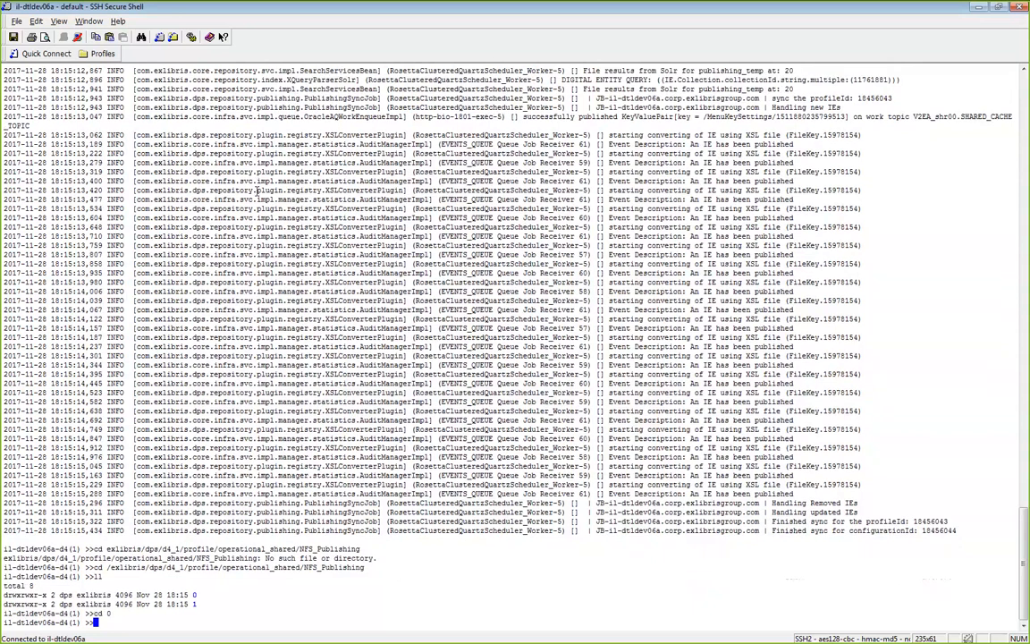
text(ll)
key(Return)
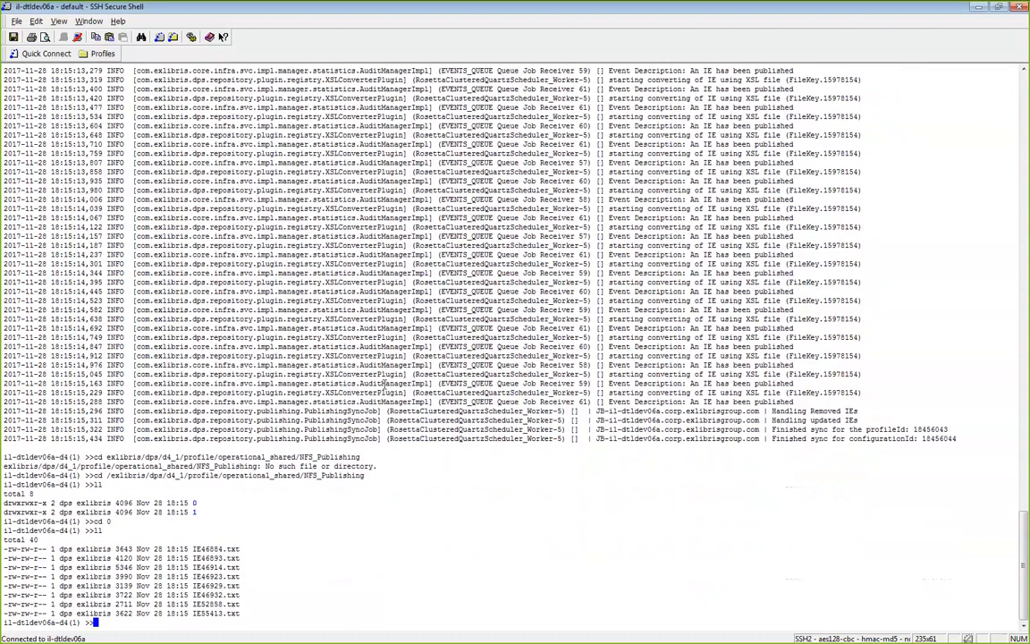
View the published file IE46884.txt with less and examine its Dublin Core metadata down to the dcterms:isPartOf line
double_click(214, 549)
text(less)
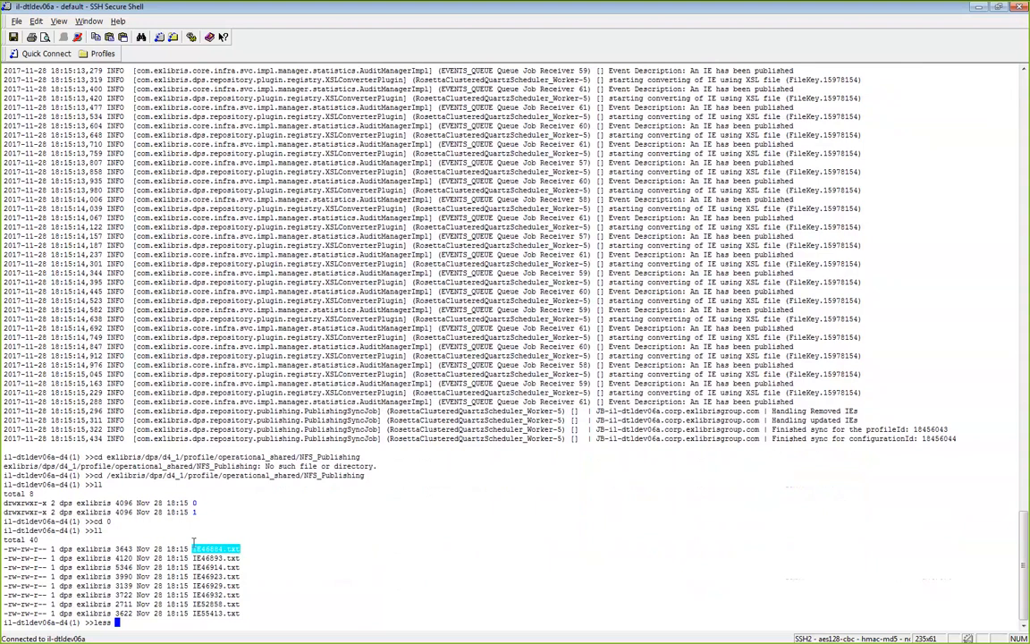
right_click(176, 490)
click(233, 395)
right_click(231, 395)
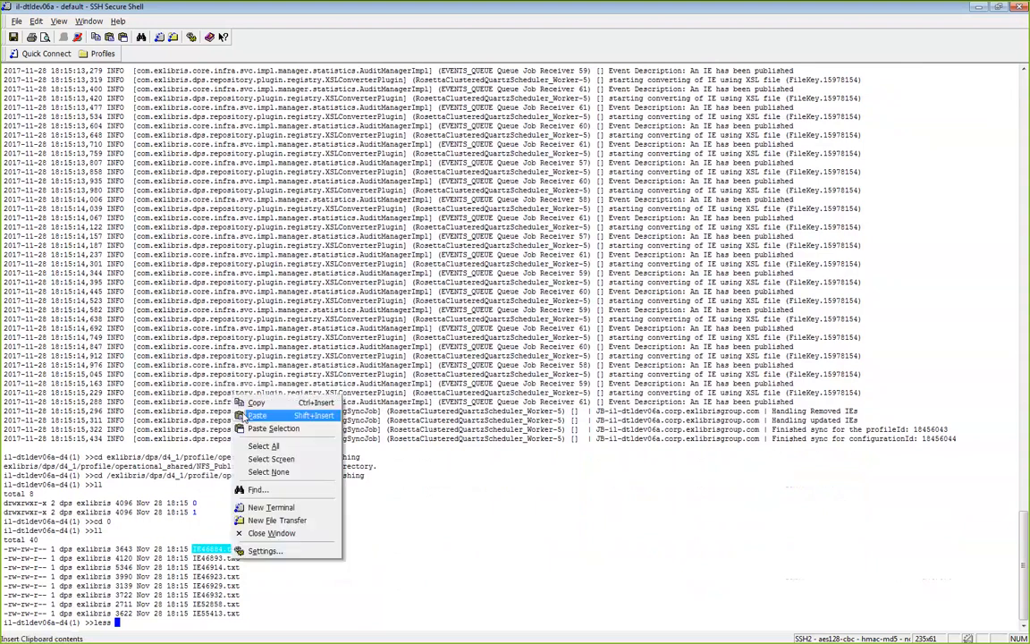
click(242, 412)
key(Return)
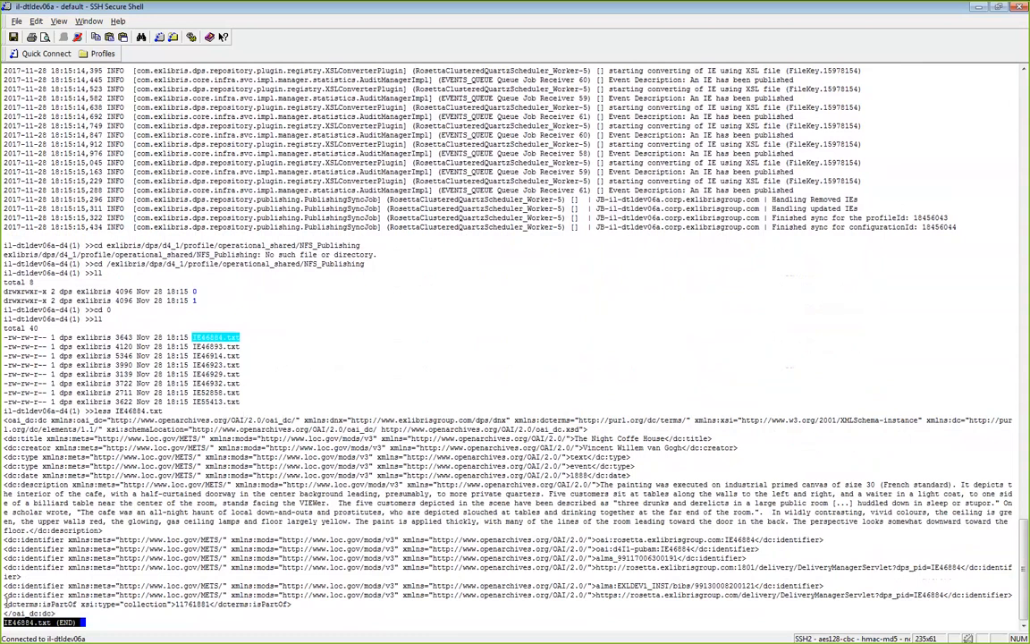
drag(6, 600, 293, 606)
click(289, 594)
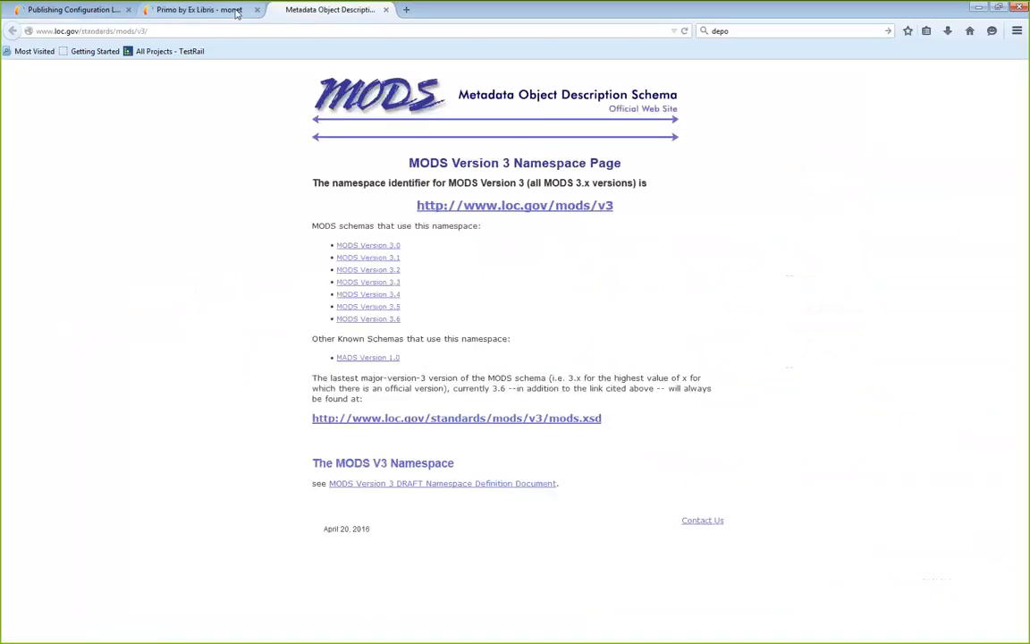
click(196, 10)
click(104, 13)
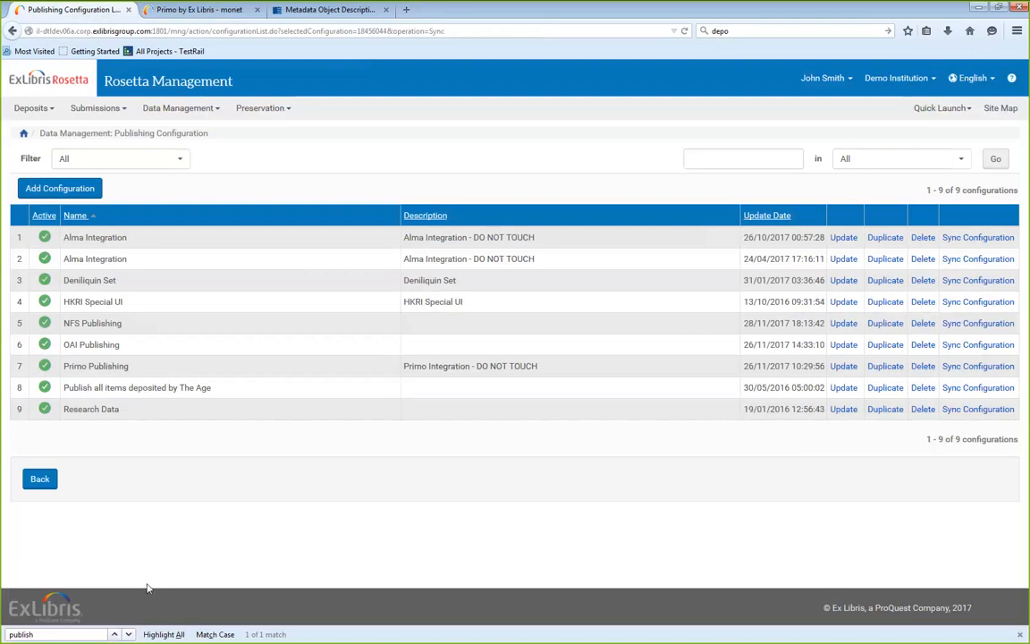
key(alt+Tab)
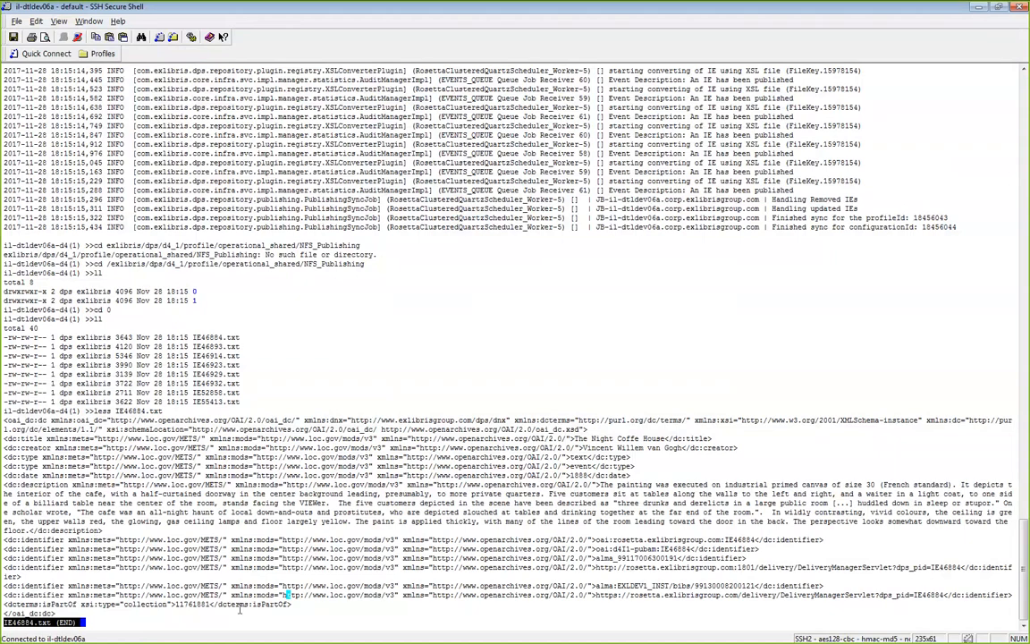
Check the collection identifier in the dcterms:isPartOf line and close the file
double_click(193, 604)
click(179, 625)
key(q)
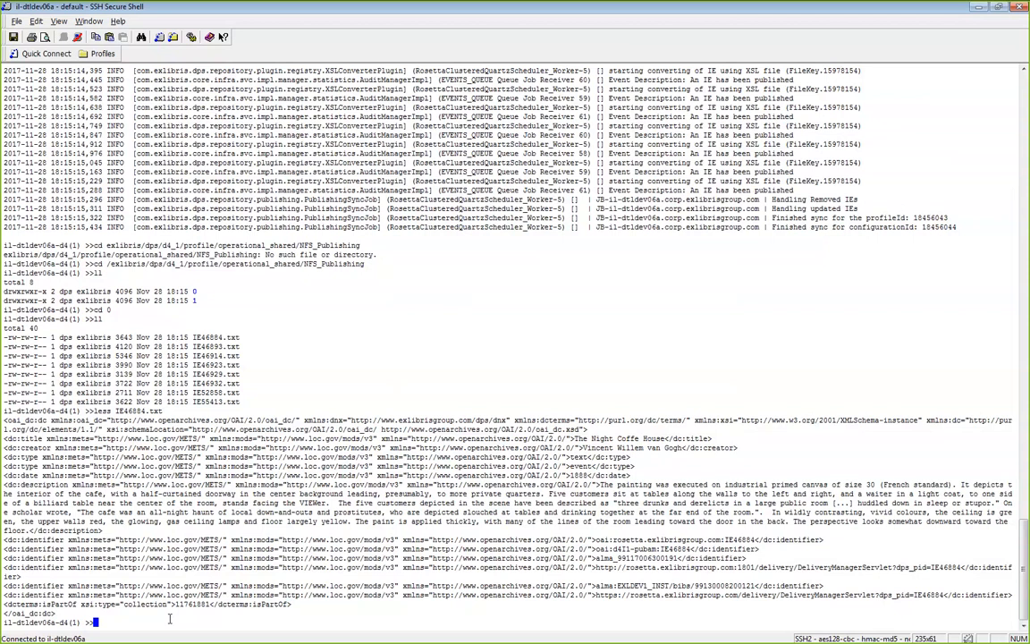
List the published files again and copy the identifier IE46884 from the first file name
text(ll)
key(Return)
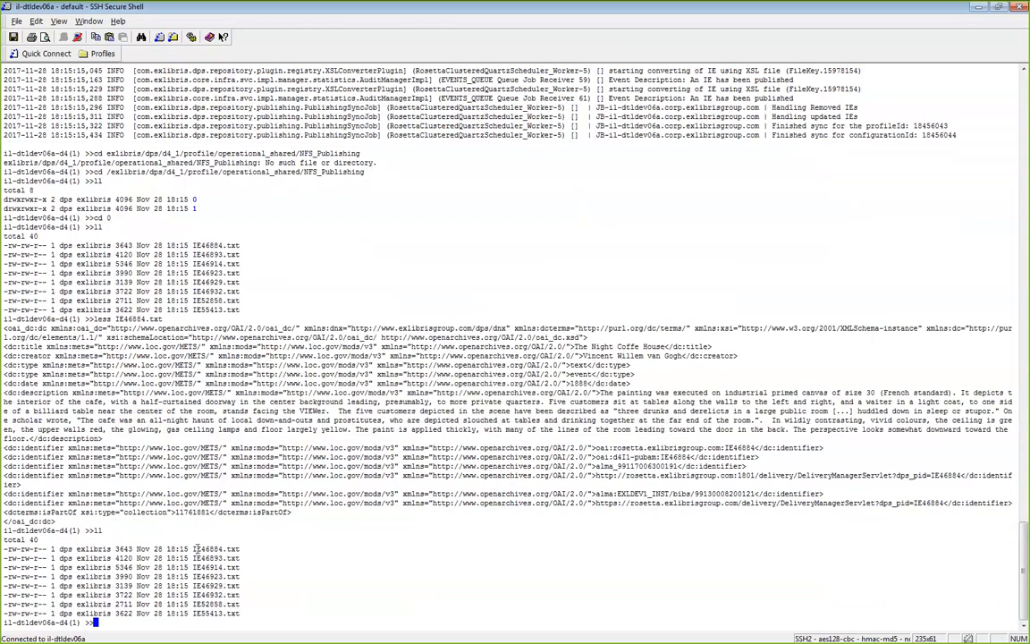
drag(192, 549, 218, 549)
right_click(219, 548)
click(242, 391)
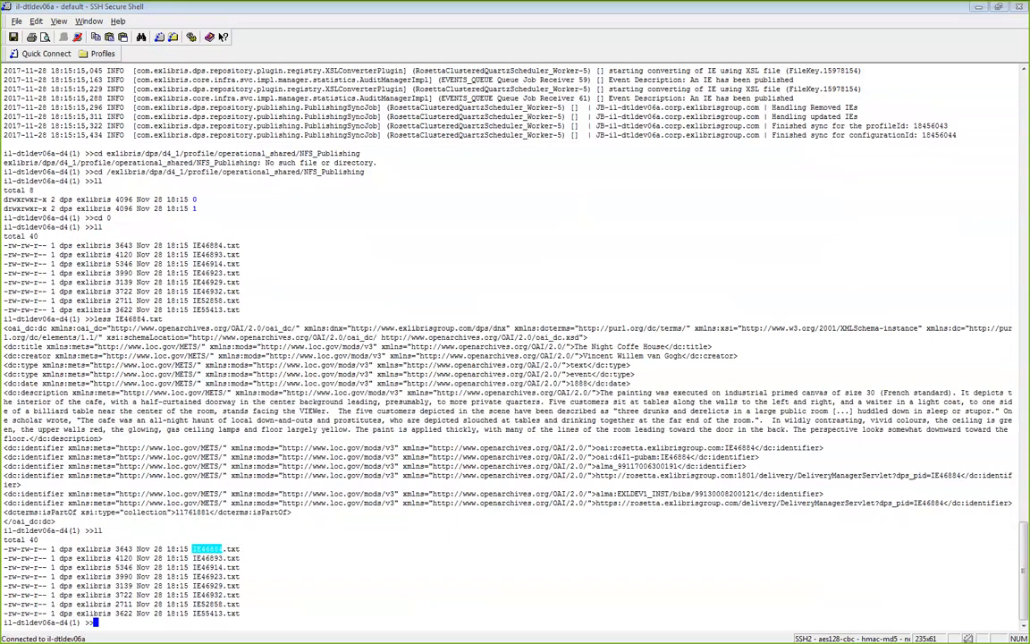
Switch to Rosetta in the browser, return to its home page and search the permanent repository for IE46884
key(alt+Tab)
click(45, 87)
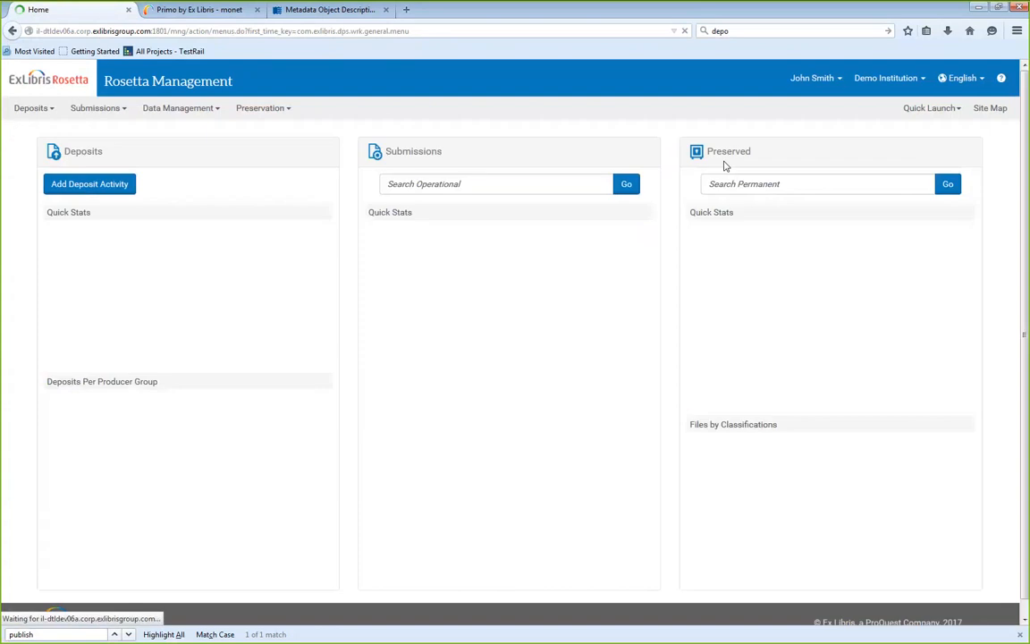
click(732, 184)
text(IE46884)
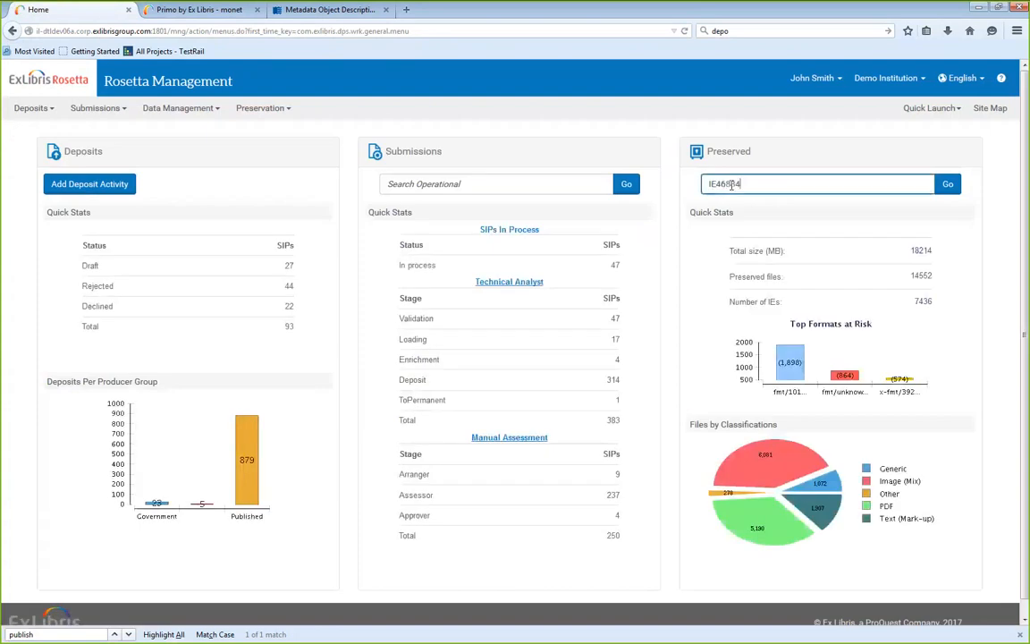
key(Return)
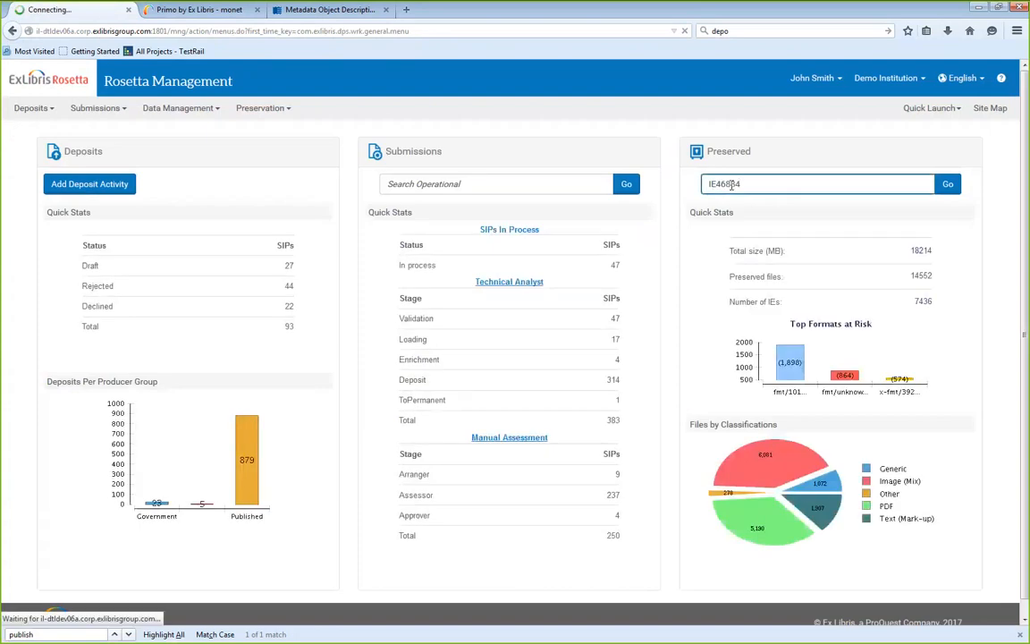
Lock the intellectual entity IE46884 for editing with the Lock Object action
click(864, 512)
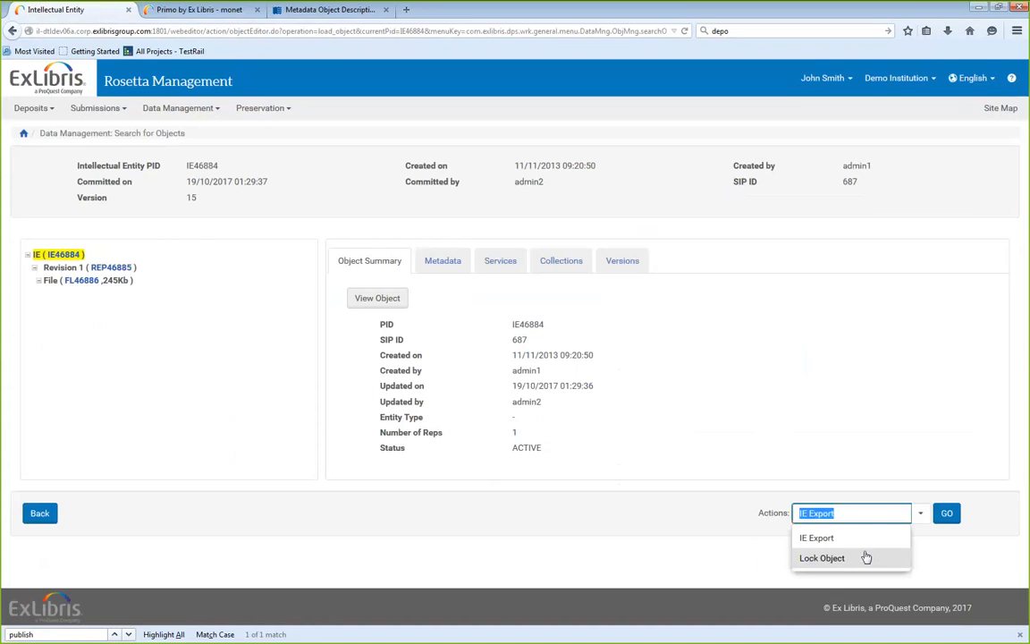
click(865, 557)
click(946, 514)
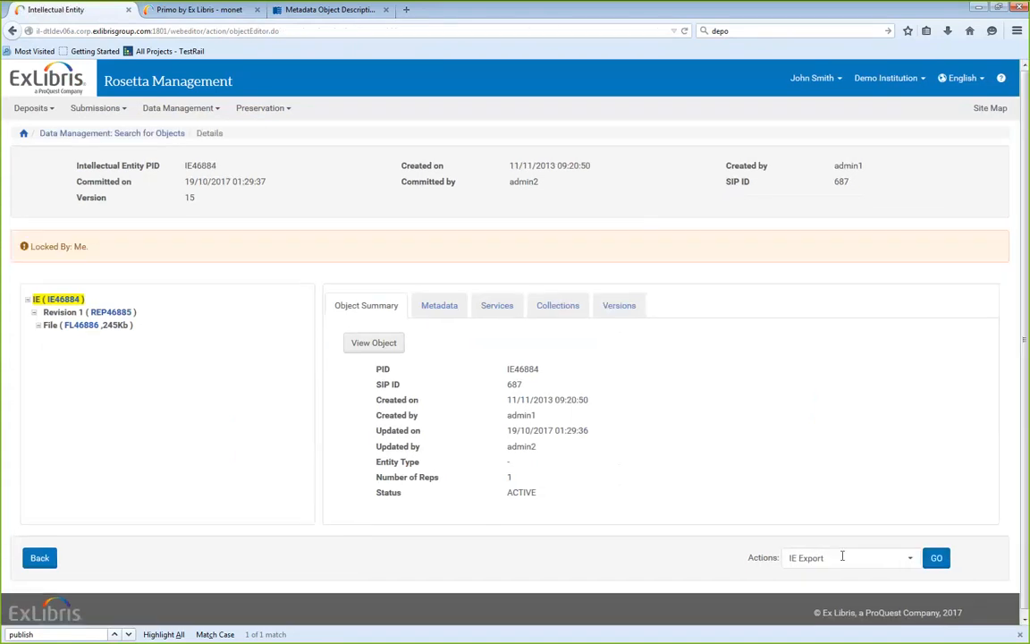
Delete the locked IE46884 with the Delete IE action, giving Copyrights Violation as the reason
click(841, 556)
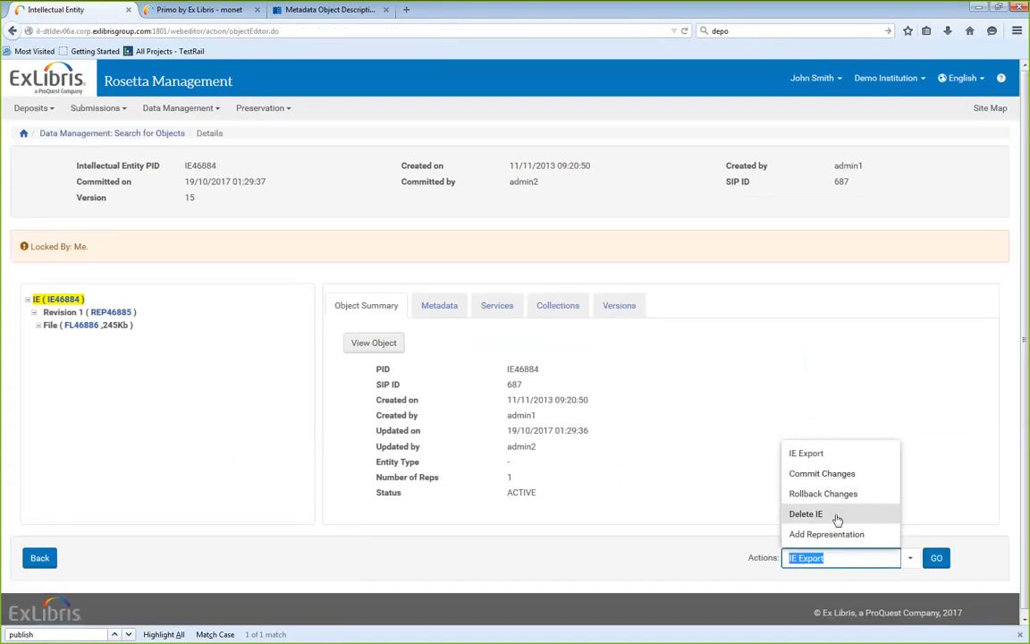
click(837, 515)
click(936, 557)
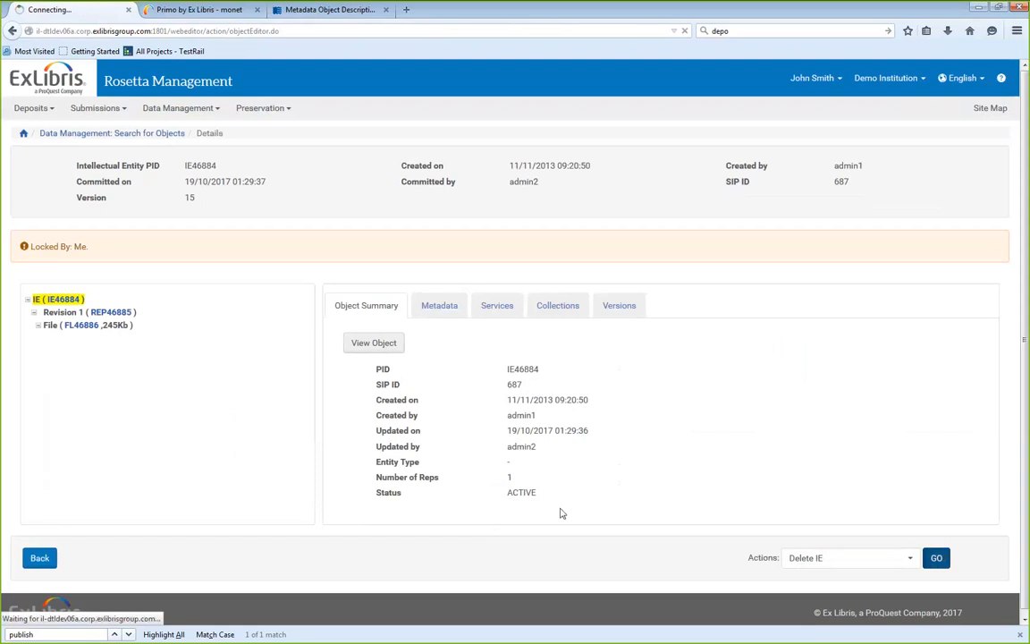
click(986, 299)
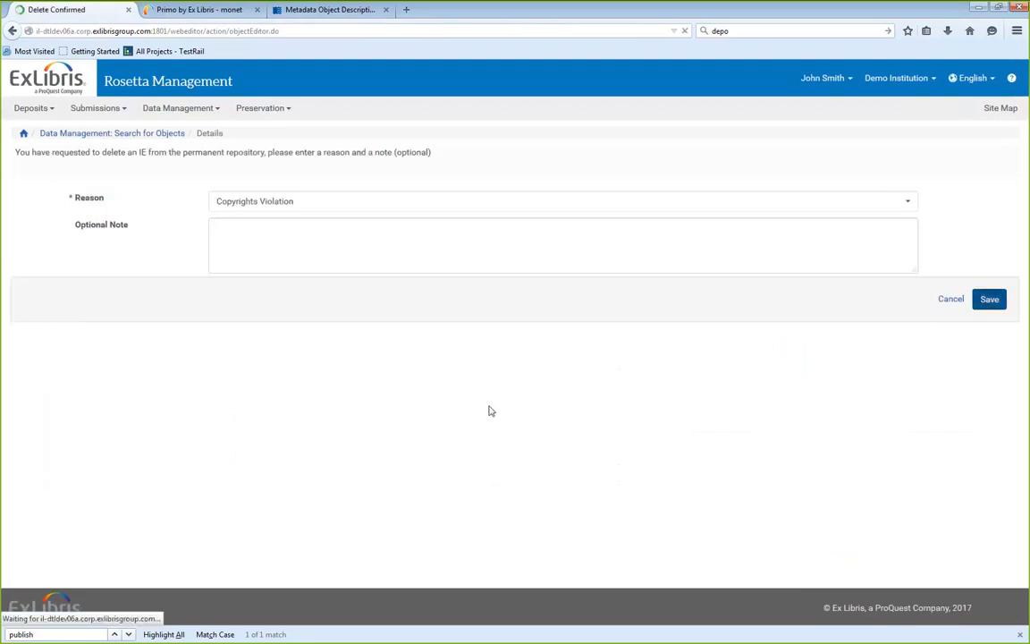
click(982, 223)
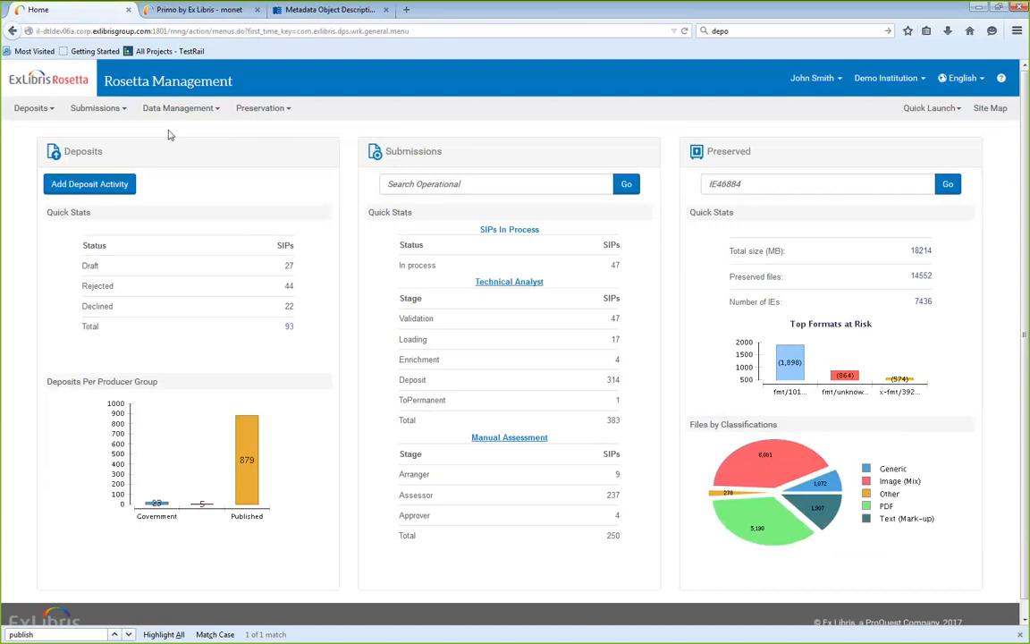
Open the publishing configurations and sync the NFS Publishing configuration
click(152, 107)
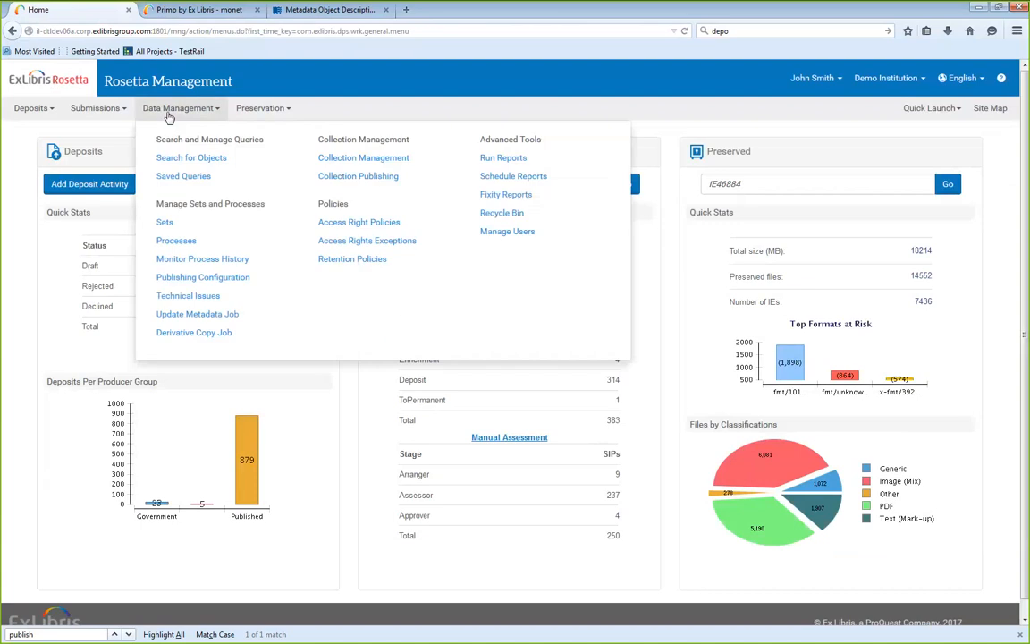
click(202, 279)
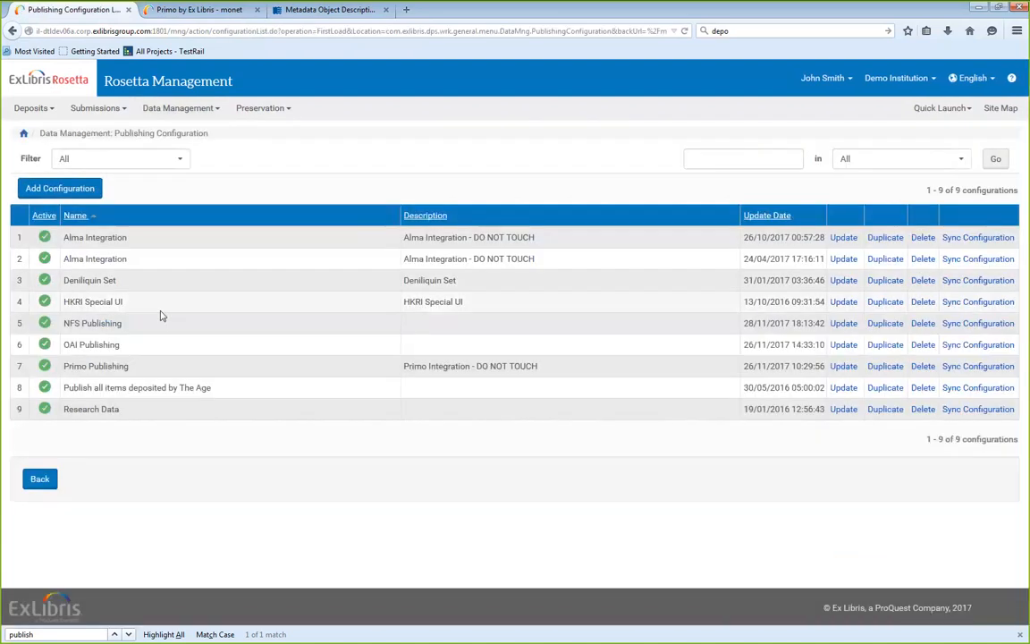
click(979, 323)
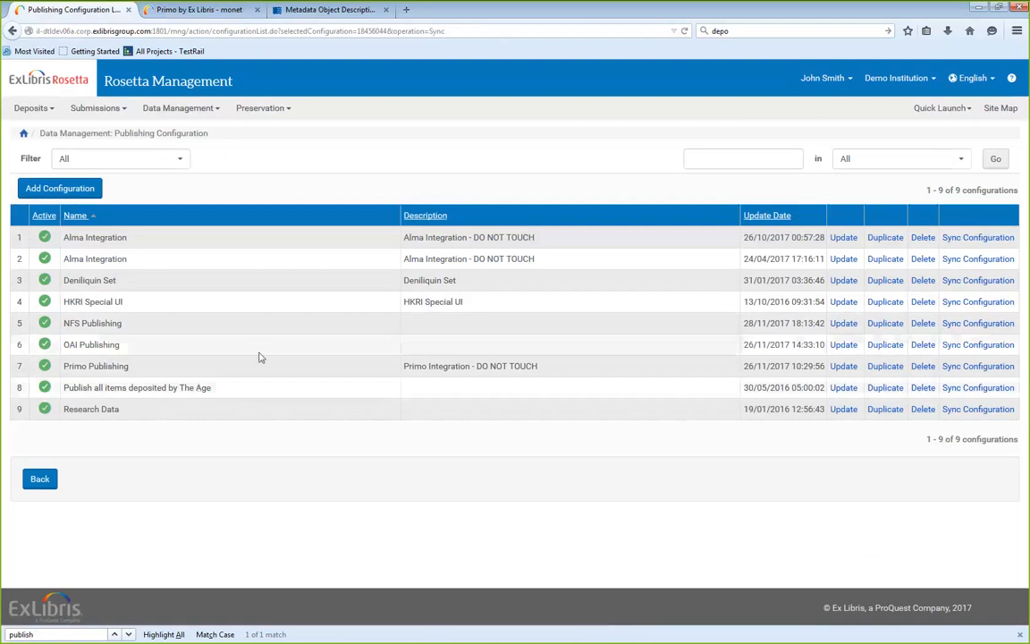
Switch to the SSH terminal, list the published files again and follow the server log with dps_tail
key(alt+Tab)
text(ll)
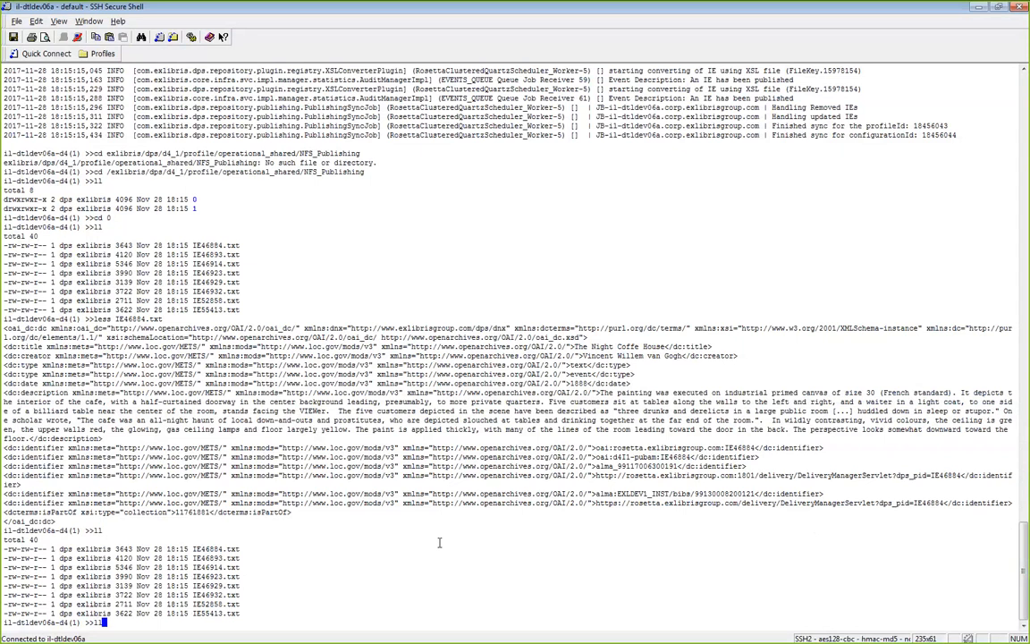
key(Return)
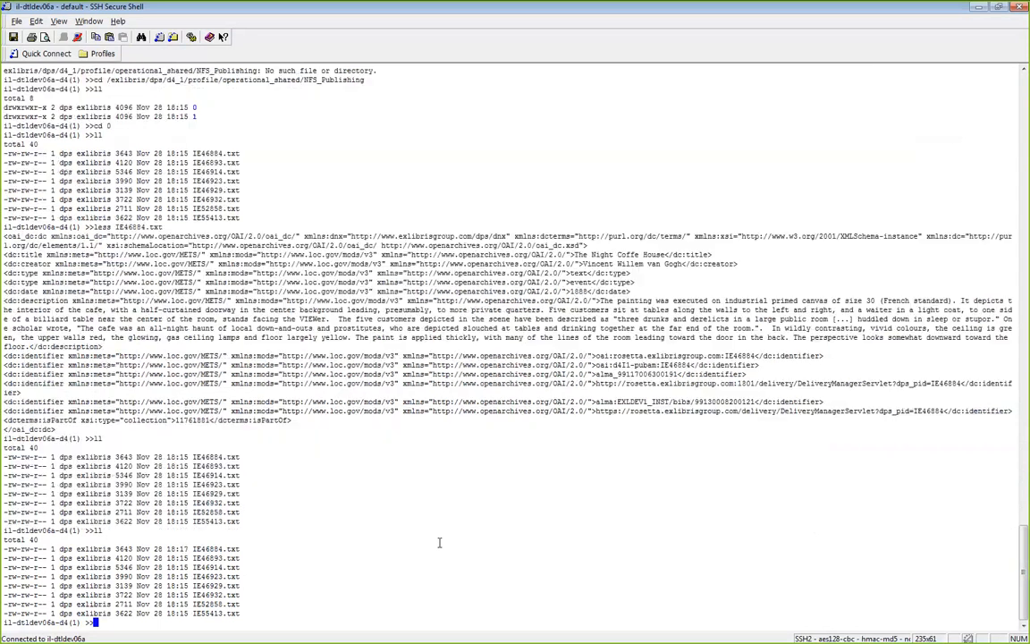
key(alt+Tab)
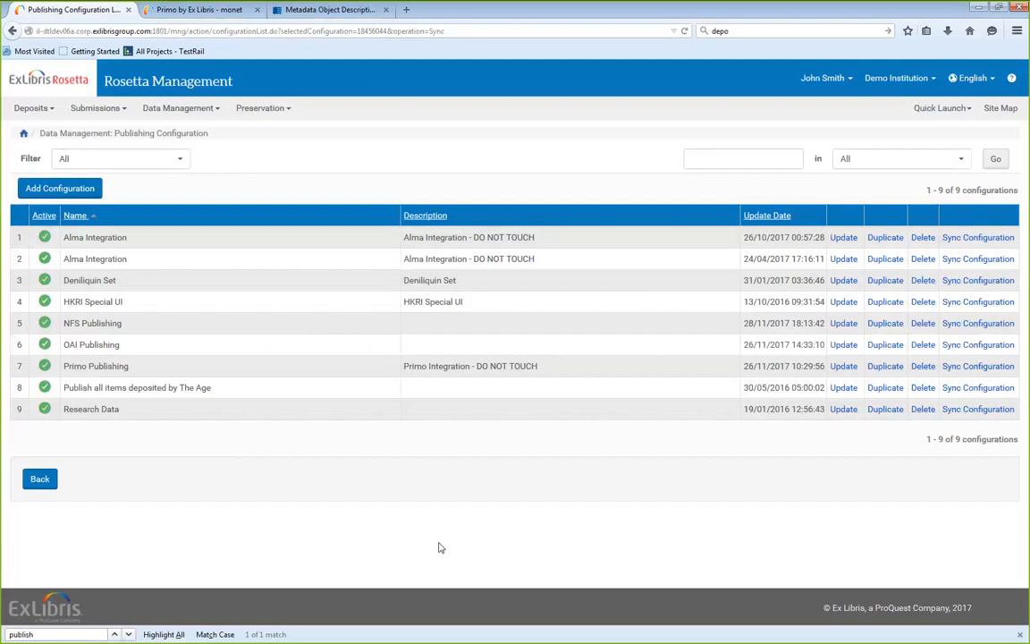
key(alt+Tab)
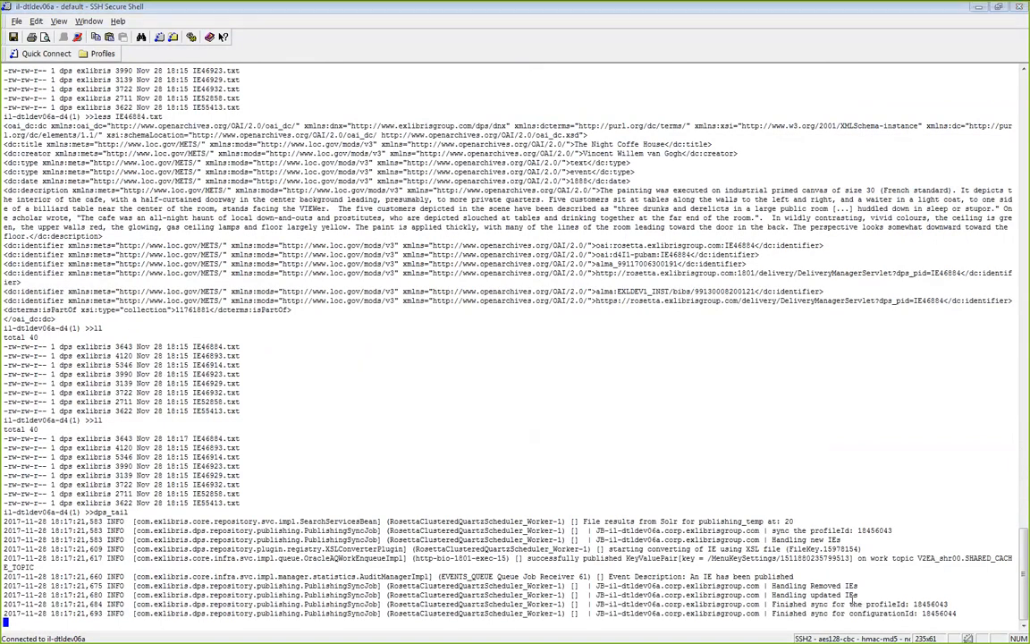
Switch to Rosetta, open the Recycle Bin and search the deleted IEs for IE46884 by Label
key(alt+Tab)
click(178, 108)
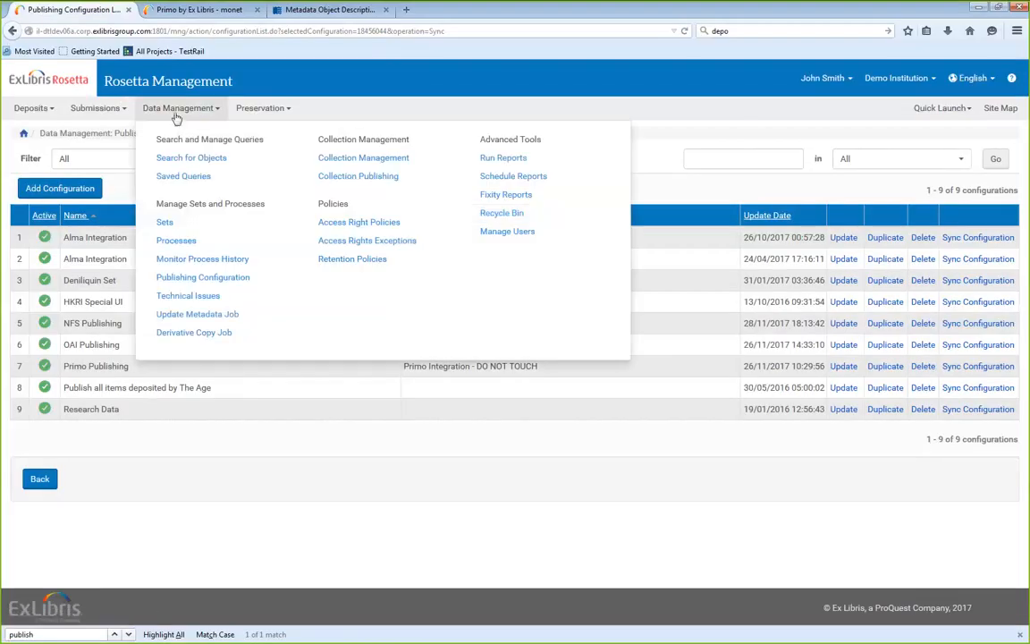
click(492, 215)
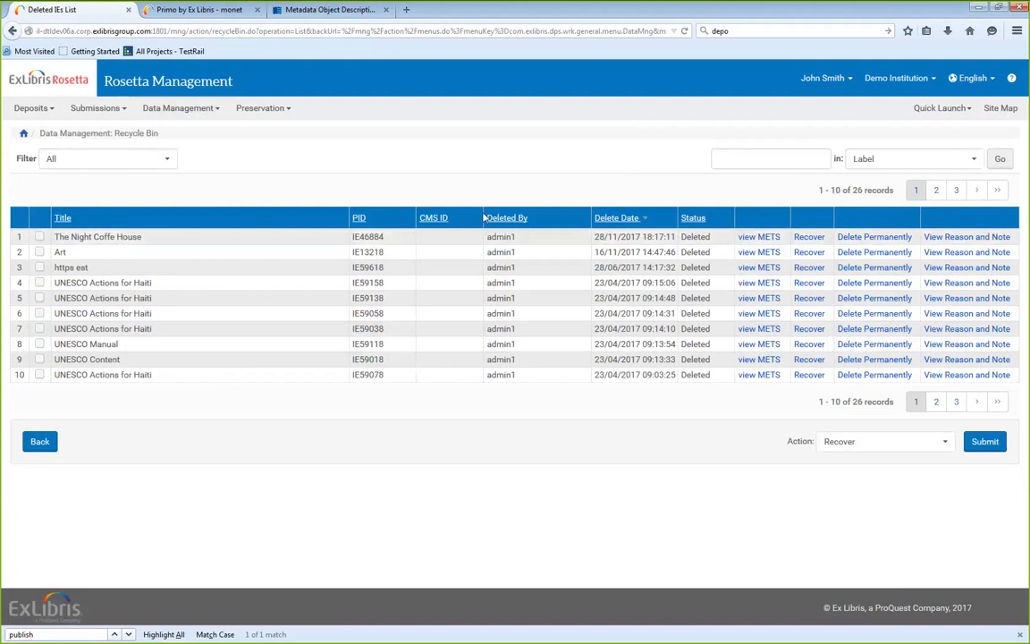
click(758, 159)
text(IE46884)
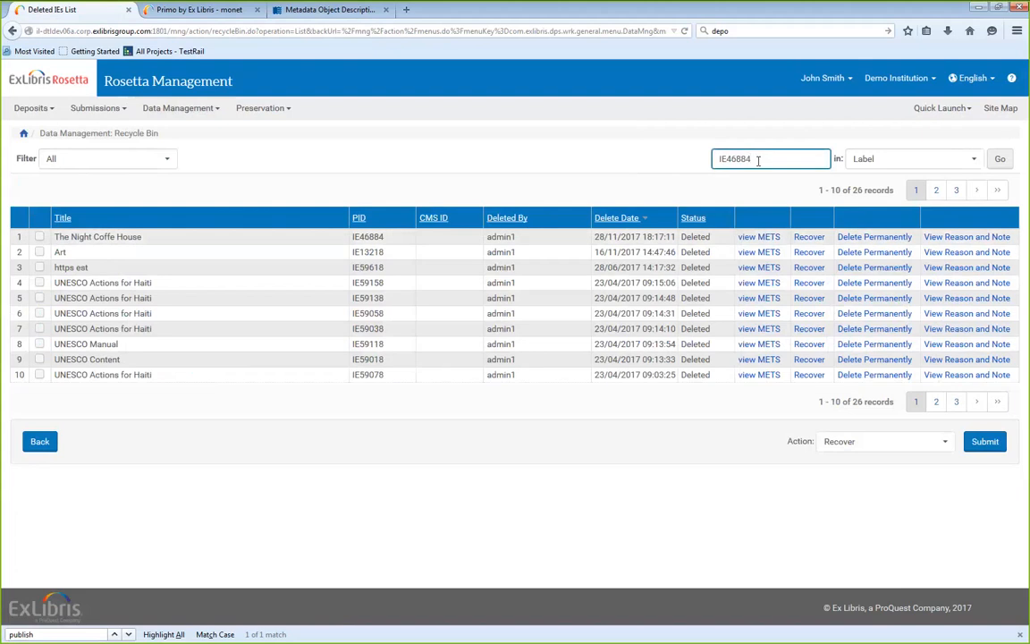
key(ctrl+f)
text(IE46884)
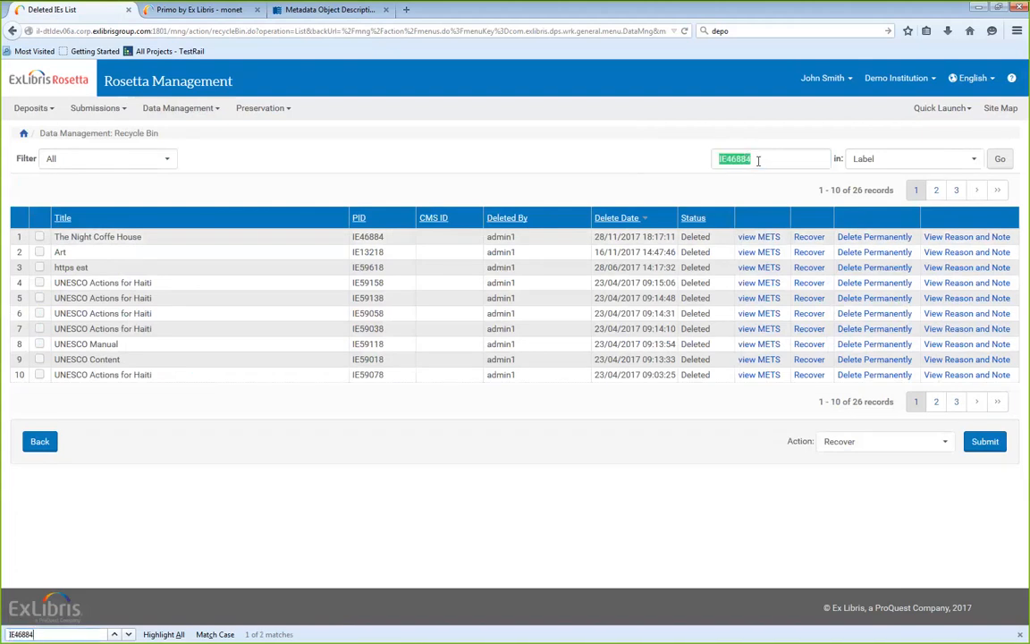
click(1000, 161)
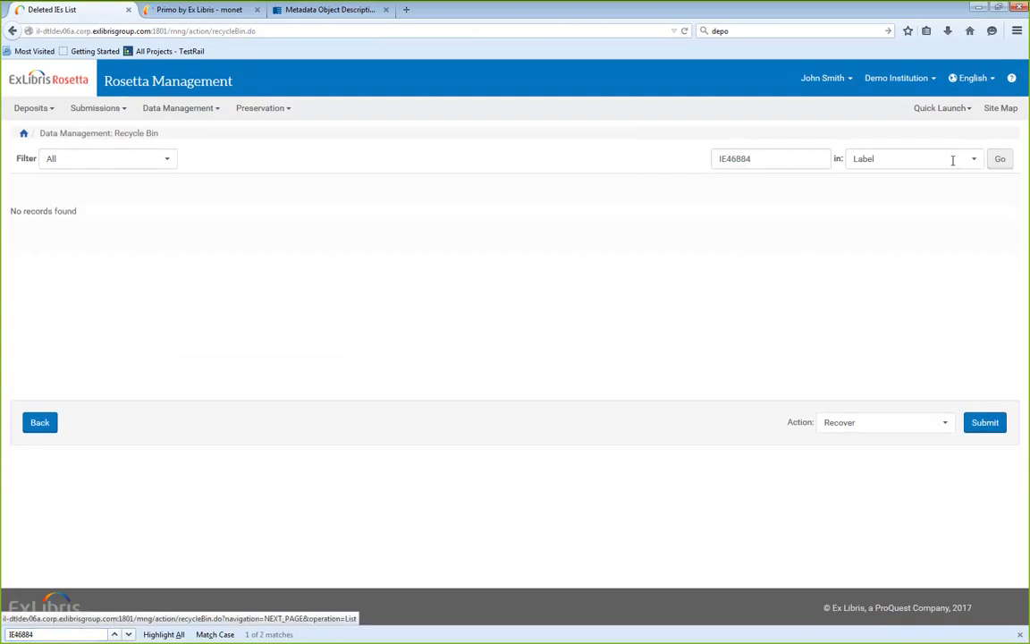
Search the Recycle Bin for IE46884 by Pid instead of Label
click(951, 161)
click(934, 224)
click(1001, 158)
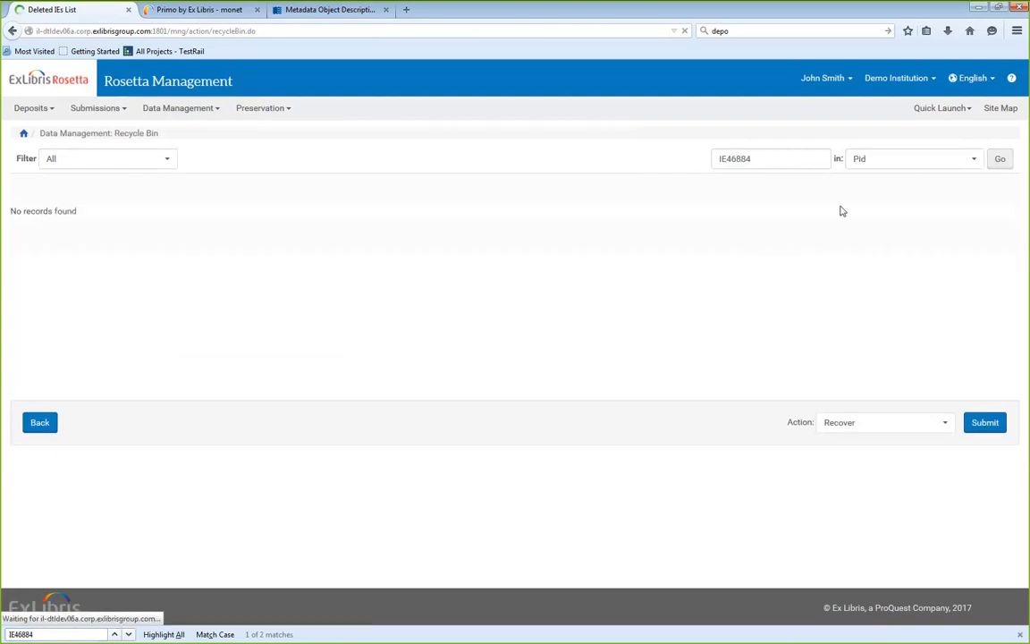
Select The Night Coffe House record in the Recycle Bin and submit the Delete Permanently action for it
click(40, 235)
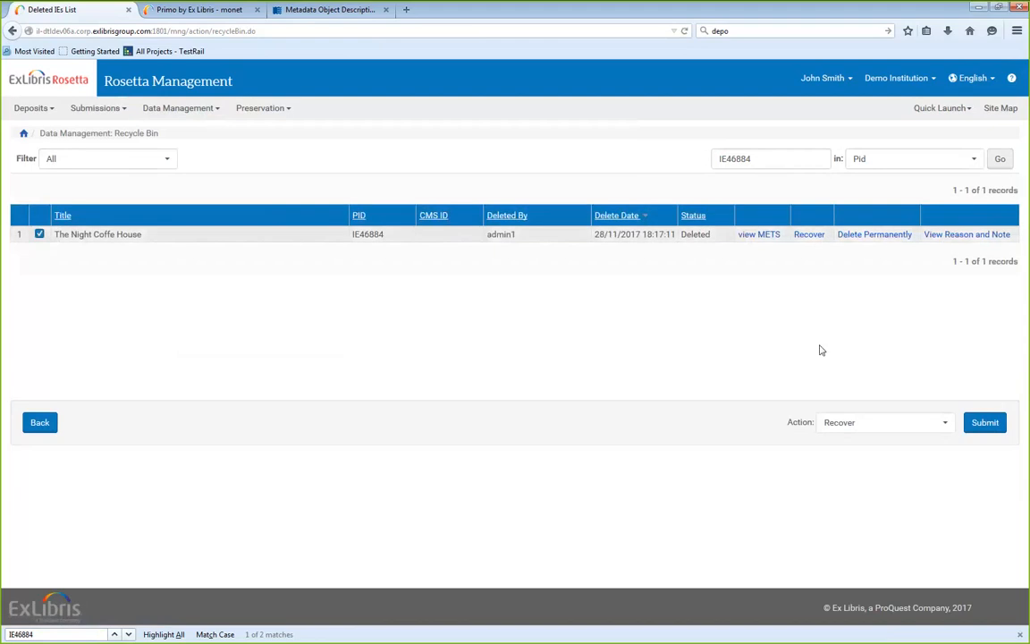
click(932, 426)
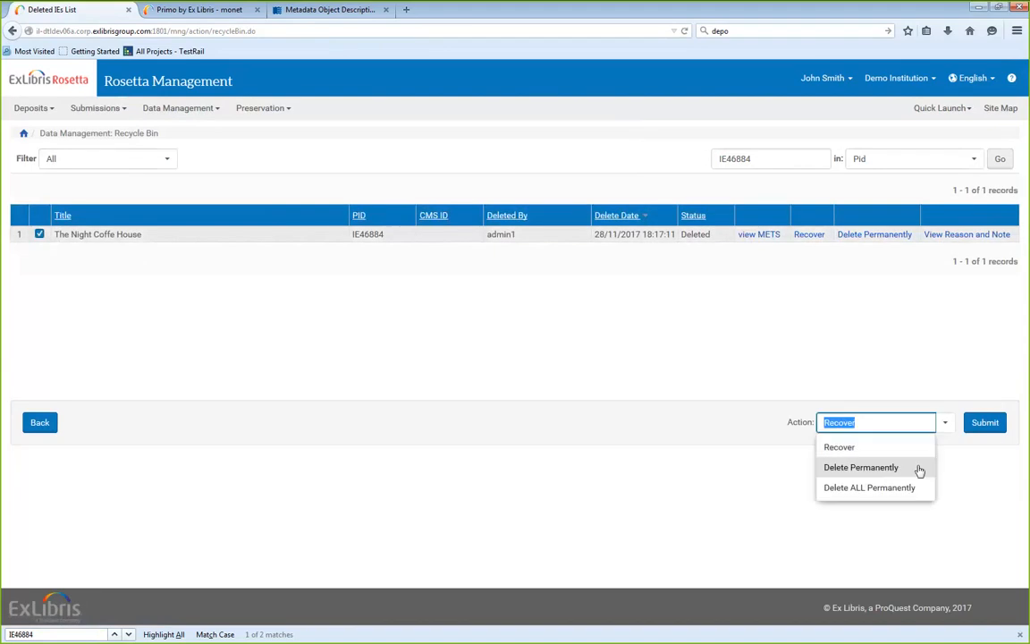
click(918, 467)
click(987, 424)
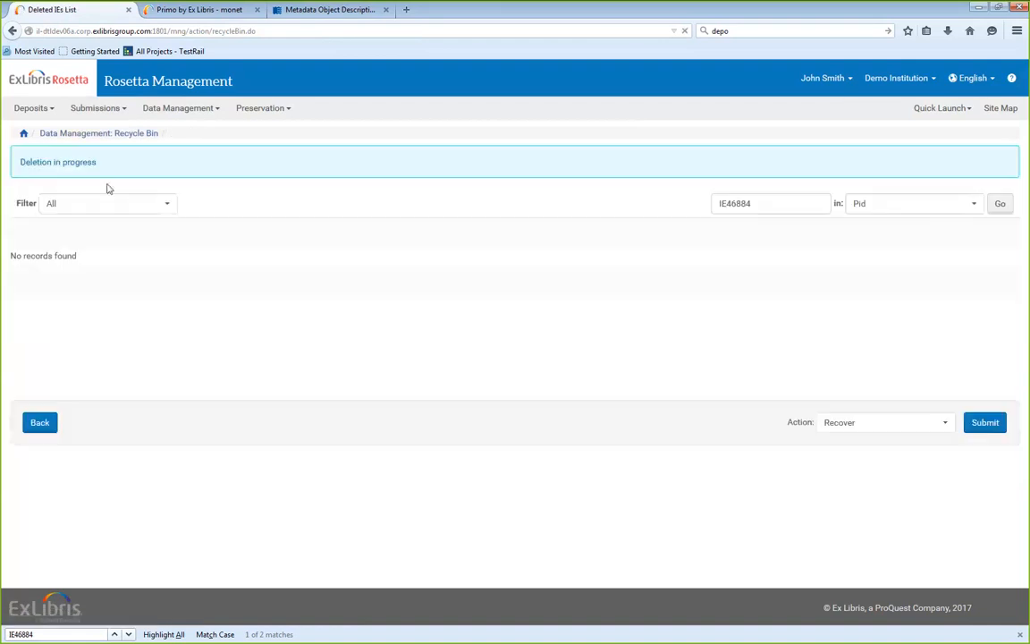
Return to the publishing configurations and run another sync of NFS Publishing
click(158, 110)
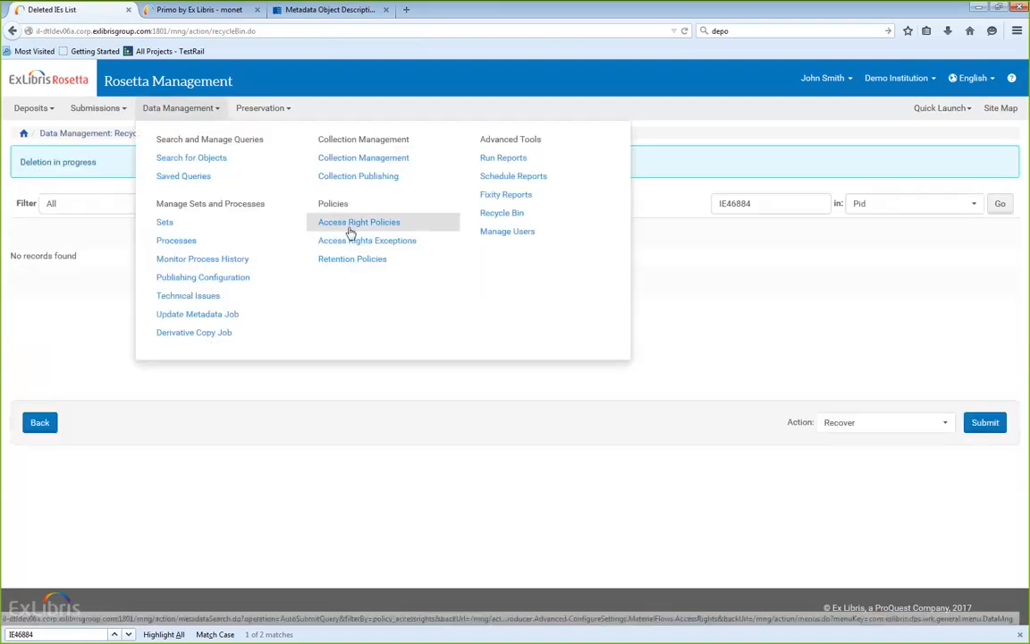
click(219, 278)
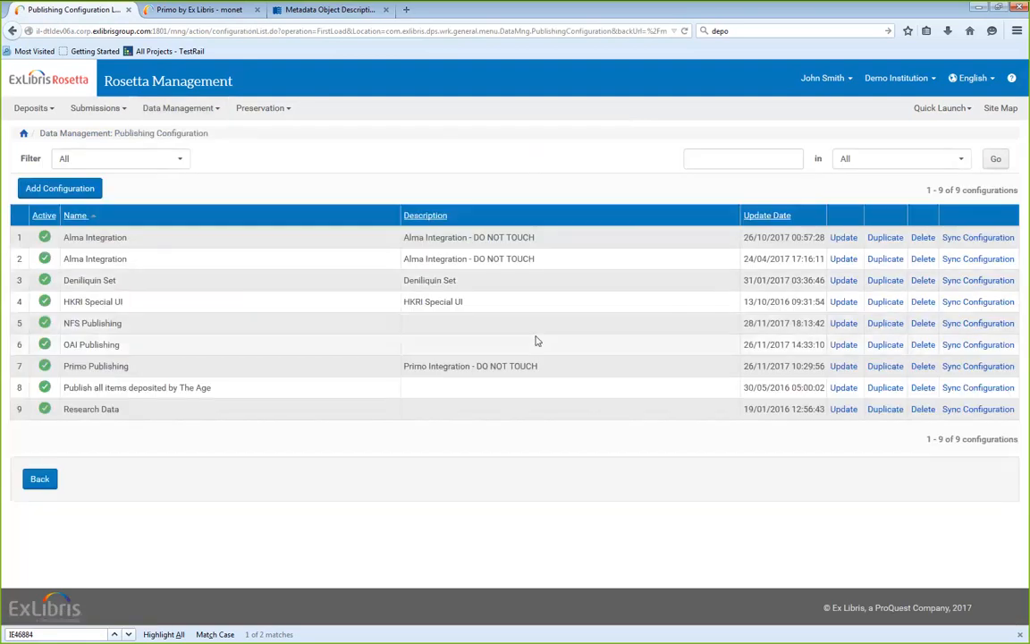
click(953, 324)
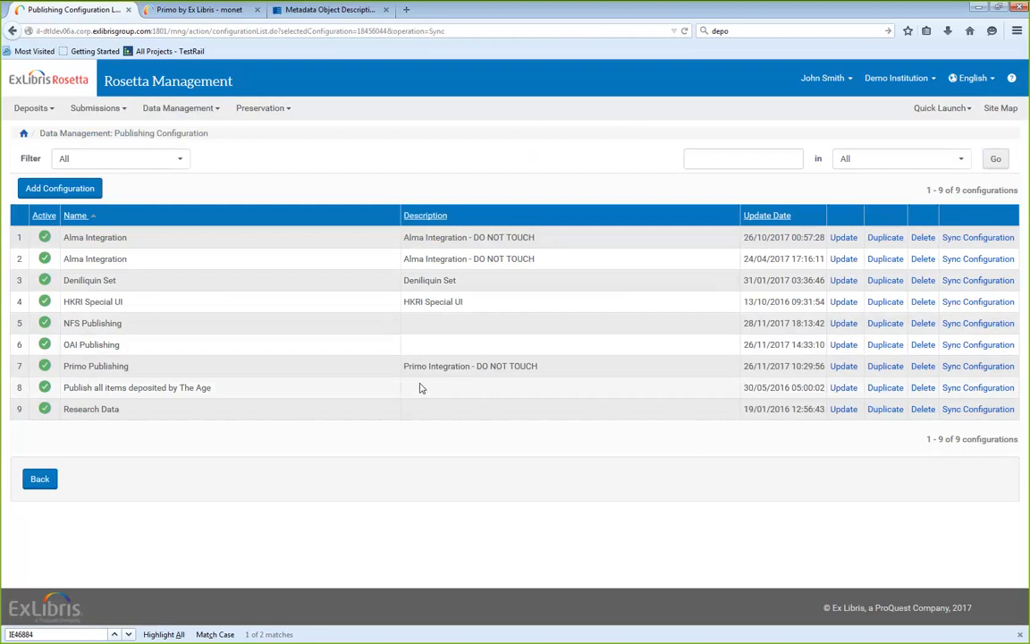
Switch to the SSH terminal, stop following the server log and list the current directory with ll
key(alt+Tab)
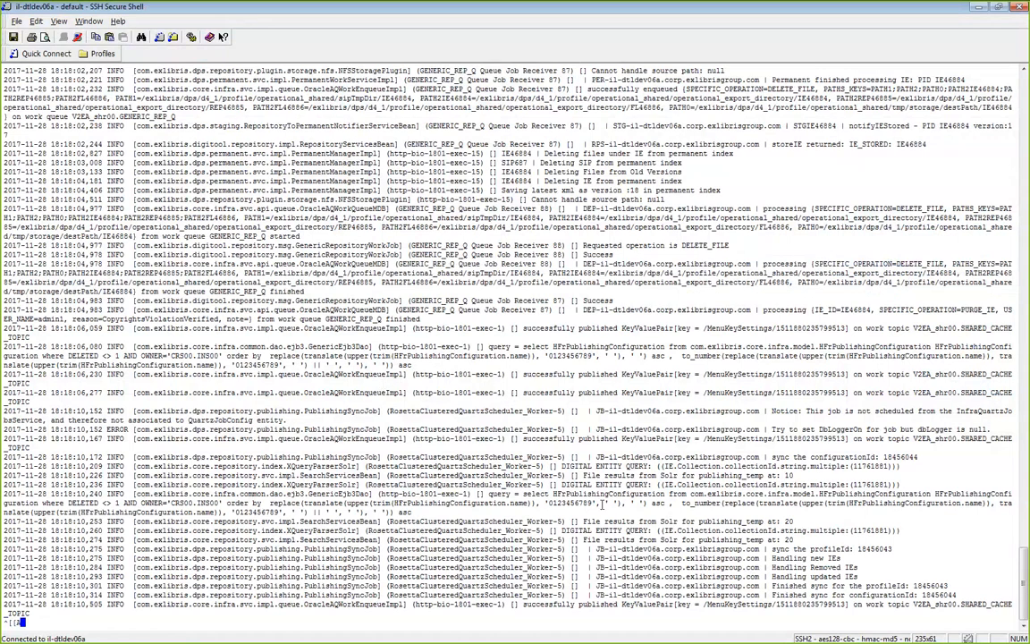
text(l1)
key(Return)
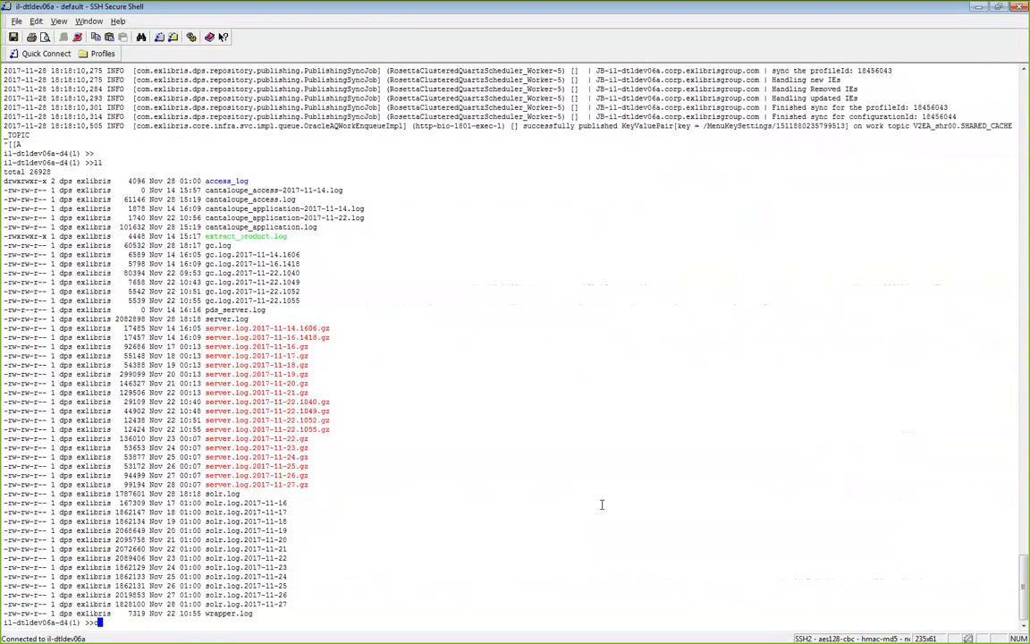
Change to sub-directory 0 of /exlibris/dps/d4_1/profile/operational_shared/NFS_Publishing and list the published files
text(cd /exlibris/dps/d4_1/profile/operational_shared/NFS_Publishing)
key(Return)
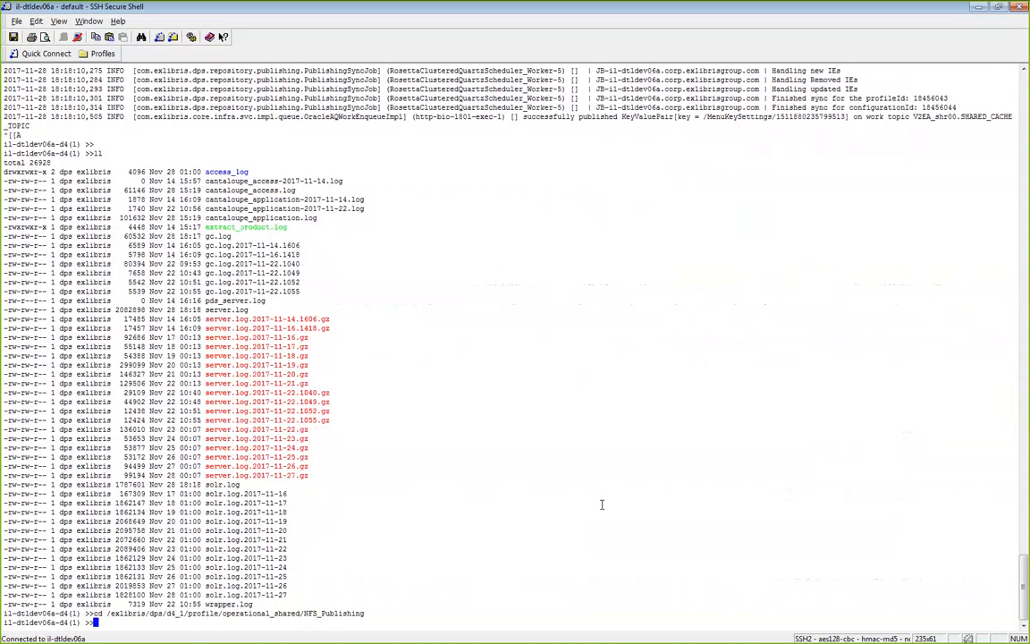
text(cd 0)
key(Return)
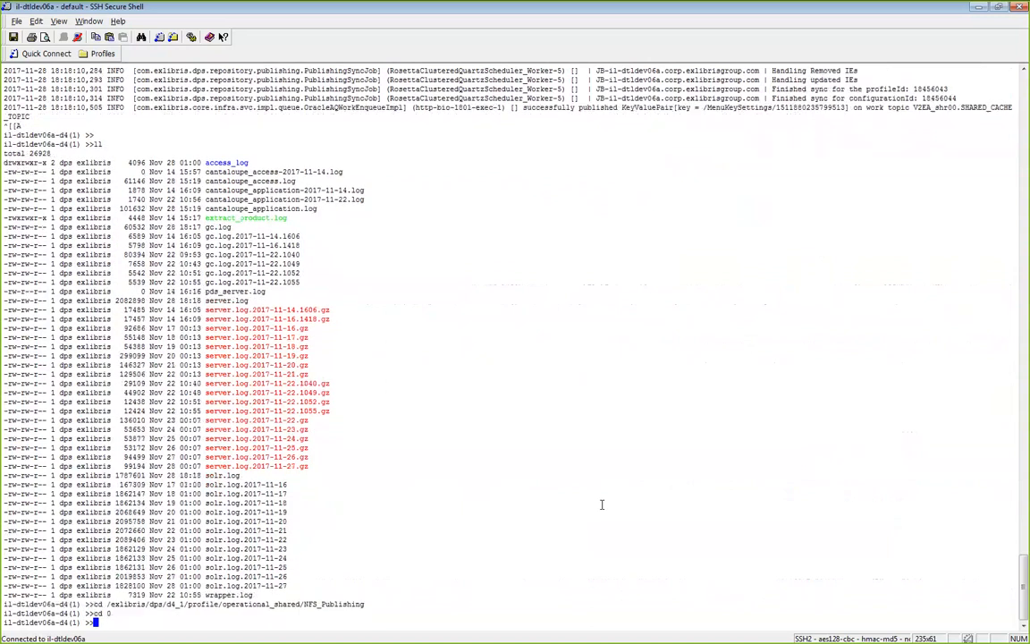
text(ll)
key(Return)
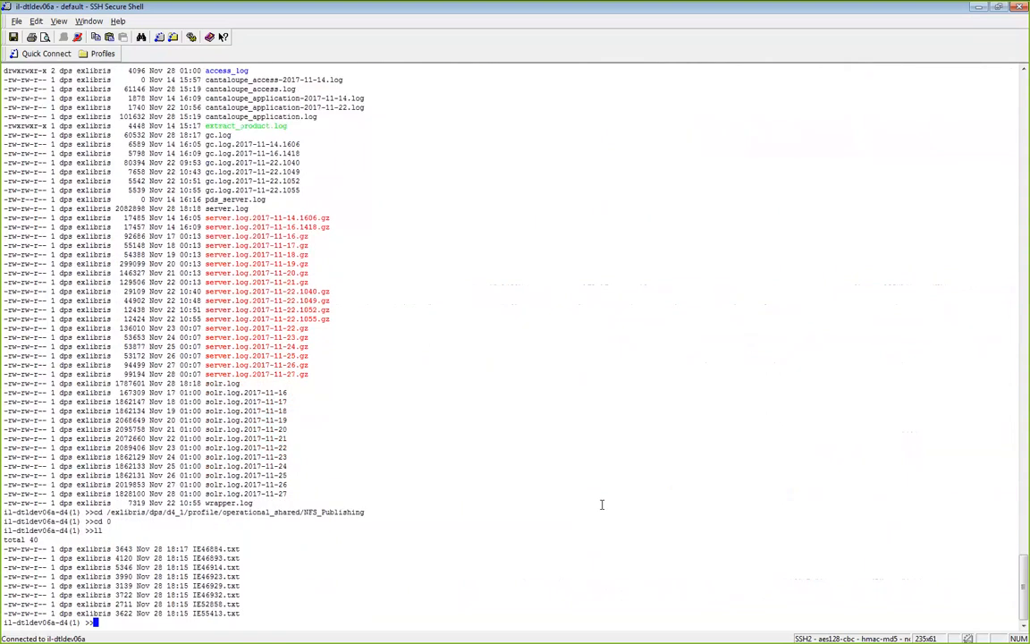
key(alt+Tab)
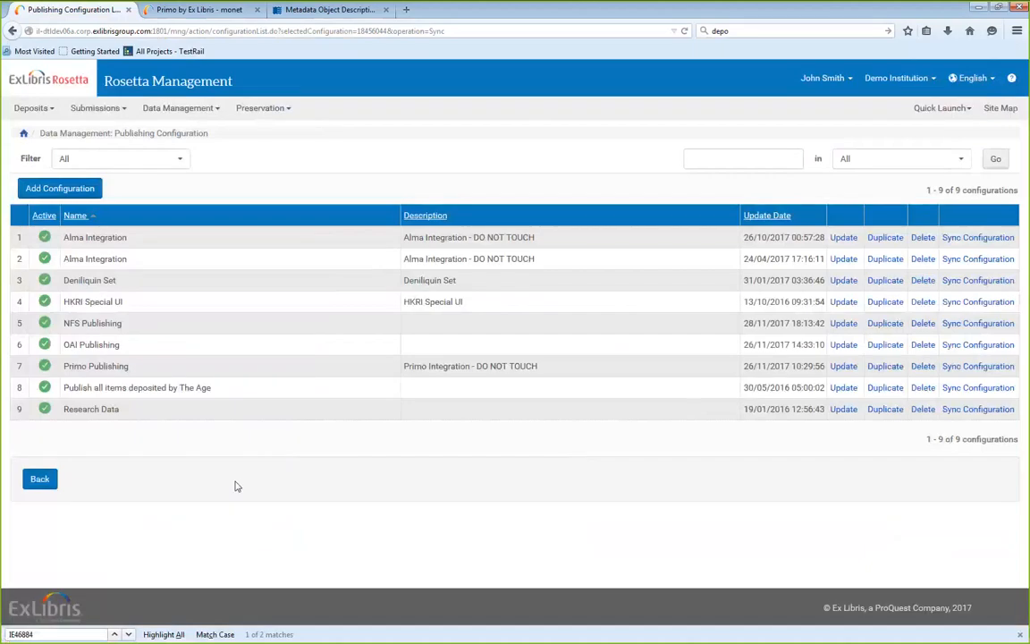
key(alt+Tab)
right_click(248, 330)
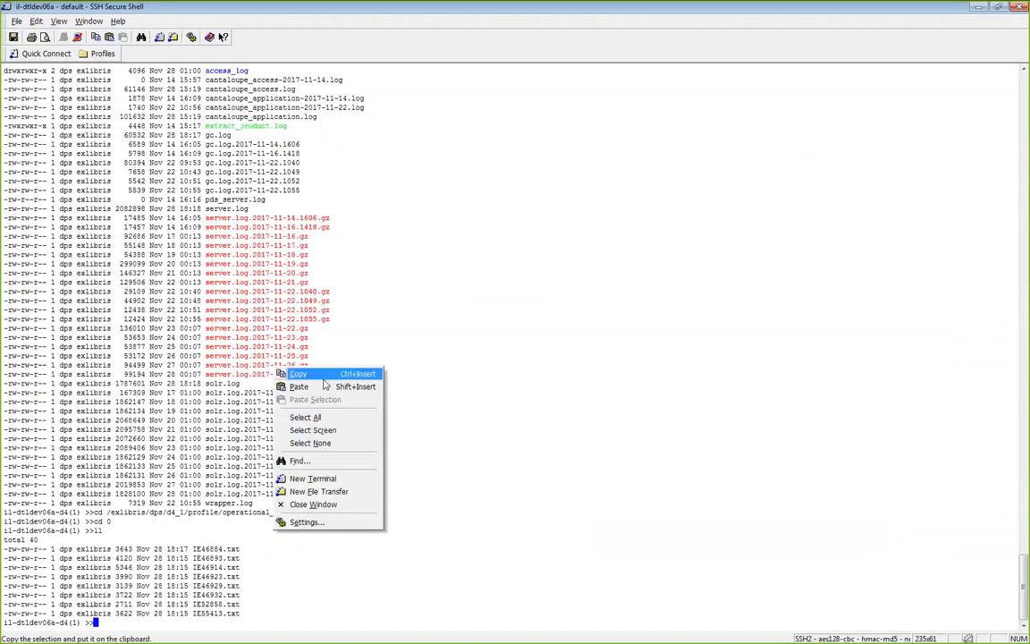
click(269, 346)
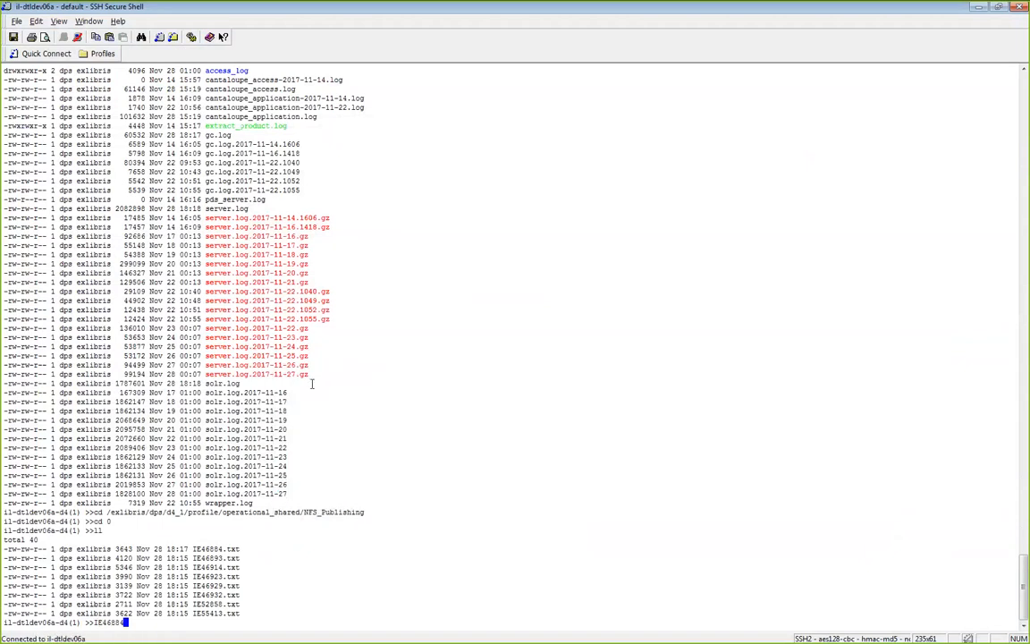
key(BackSpace)
key(BackSpace)
key(BackSpace)
key(BackSpace)
key(BackSpace)
key(BackSpace)
key(BackSpace)
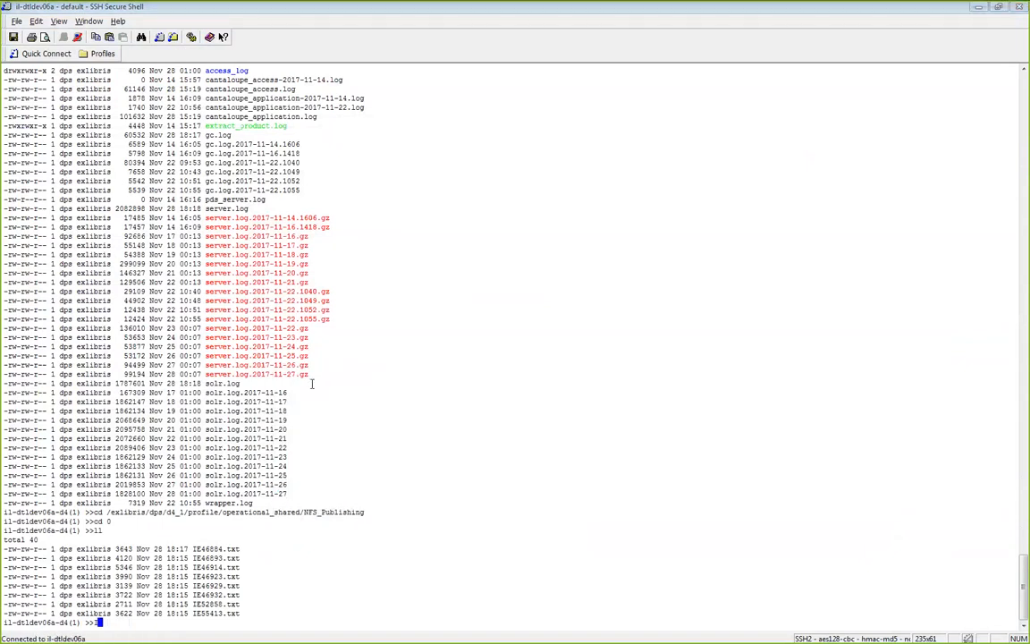
Return to Rosetta, remove the Van Gogh Paintings set from the NFS Publishing configuration, save it and sync the configuration
key(alt+Tab)
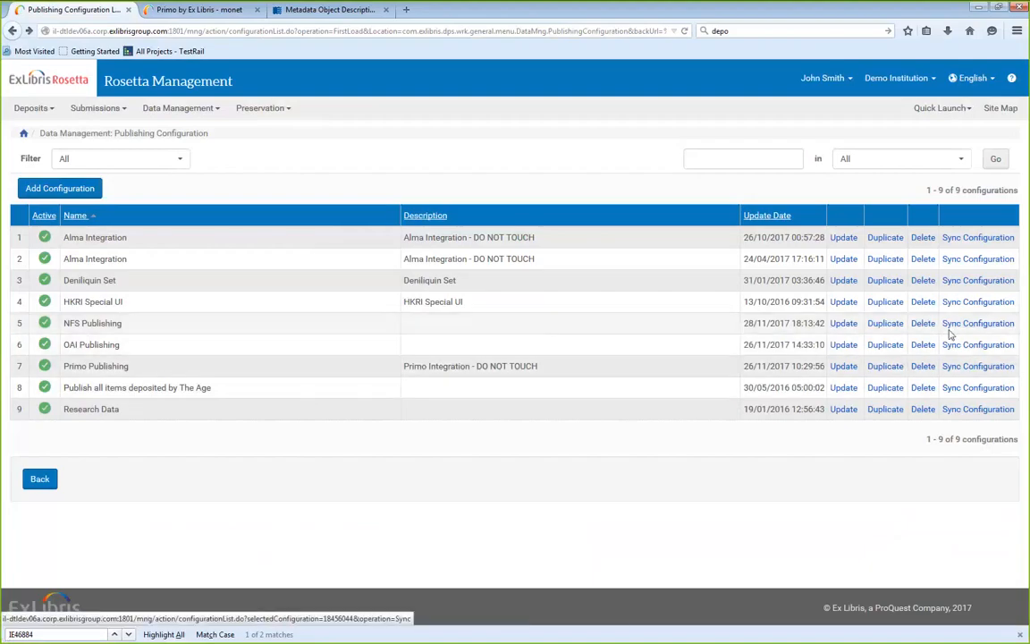
click(843, 323)
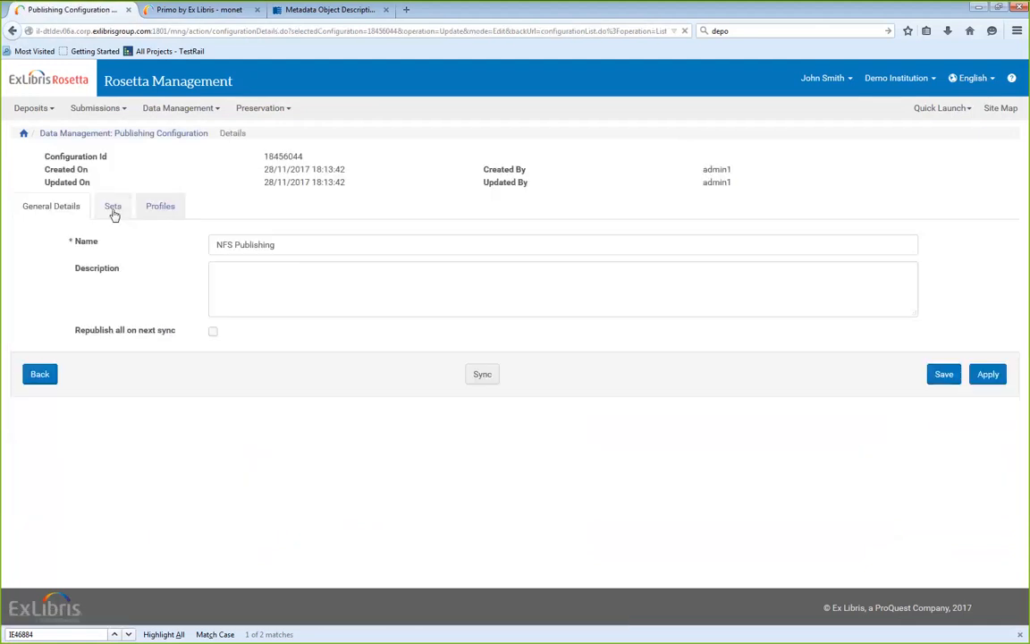
click(112, 208)
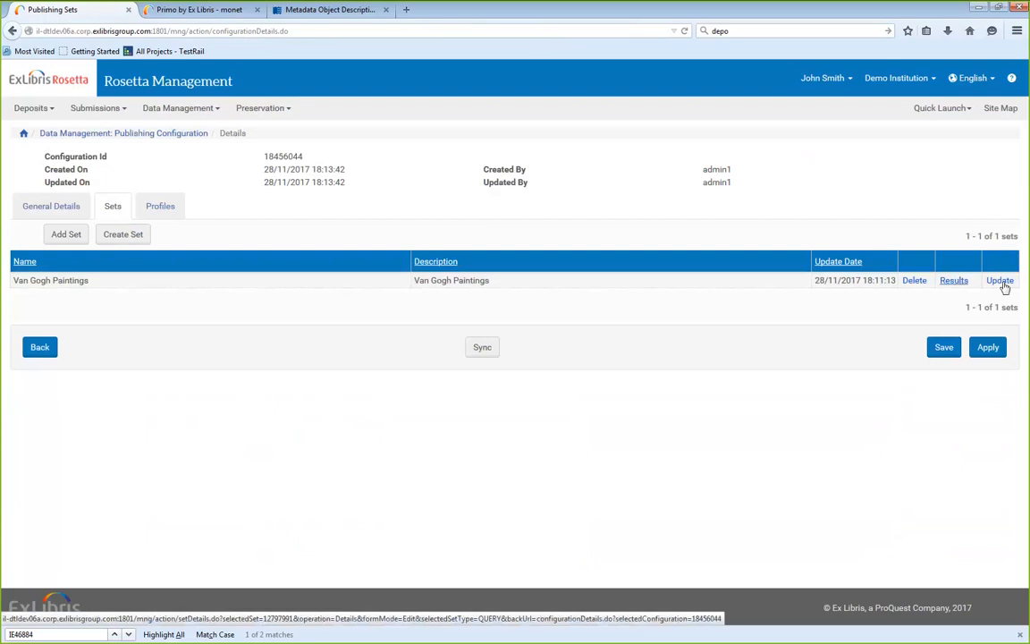
click(914, 282)
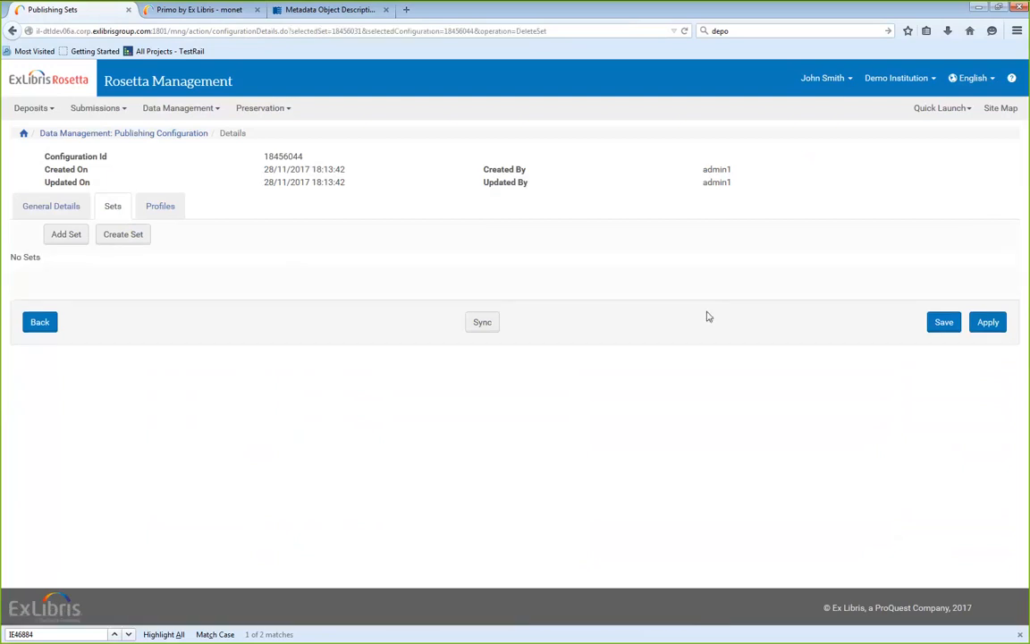
click(943, 323)
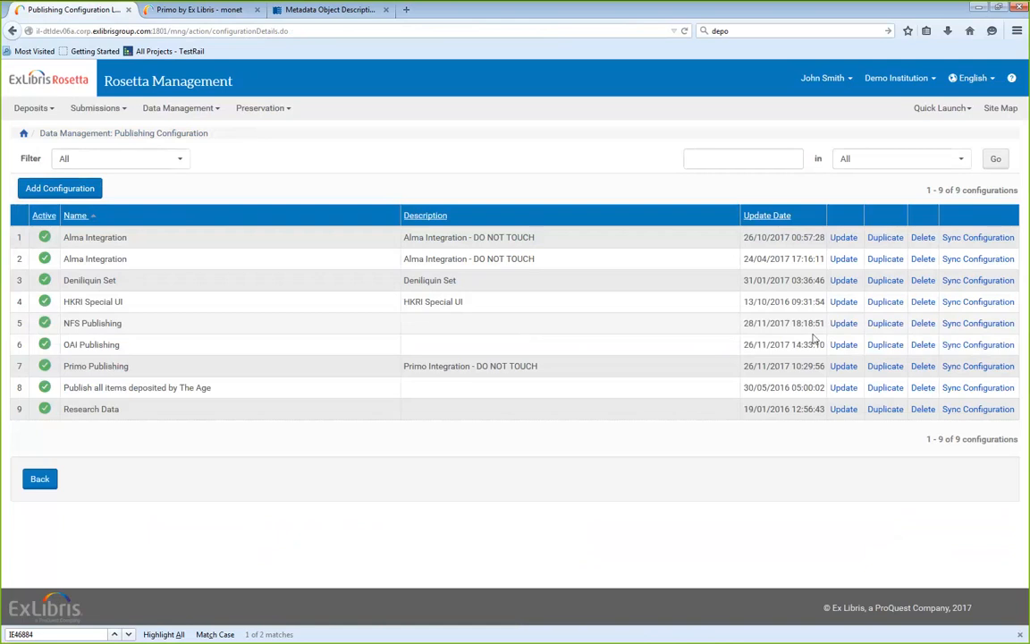
click(976, 330)
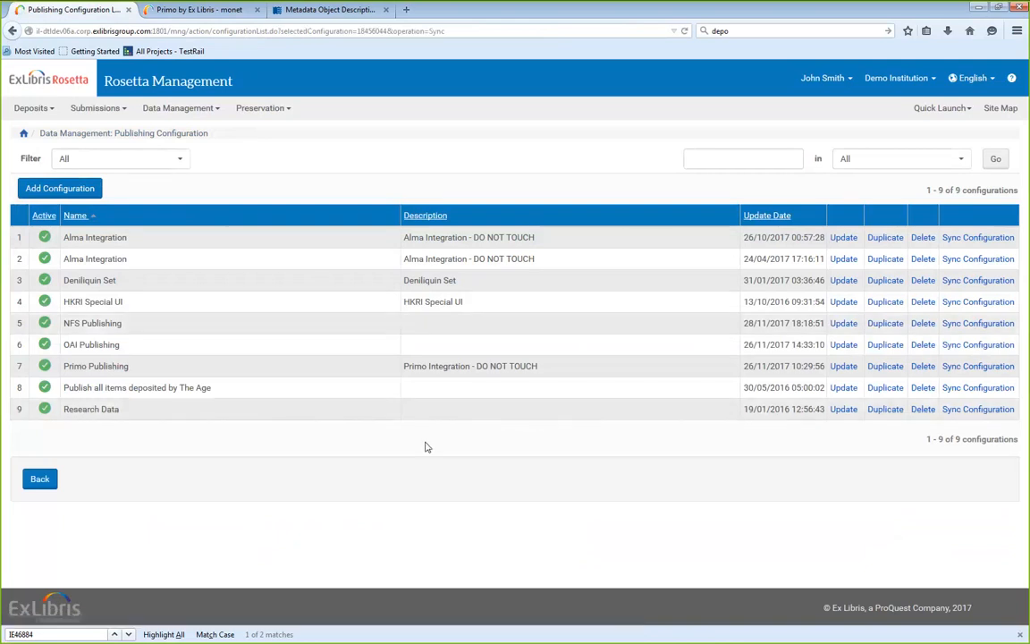
Switch to the SSH terminal and follow the server log with dps_tail to check the sync, then stop following it
key(alt+Tab)
text(Idps_tail)
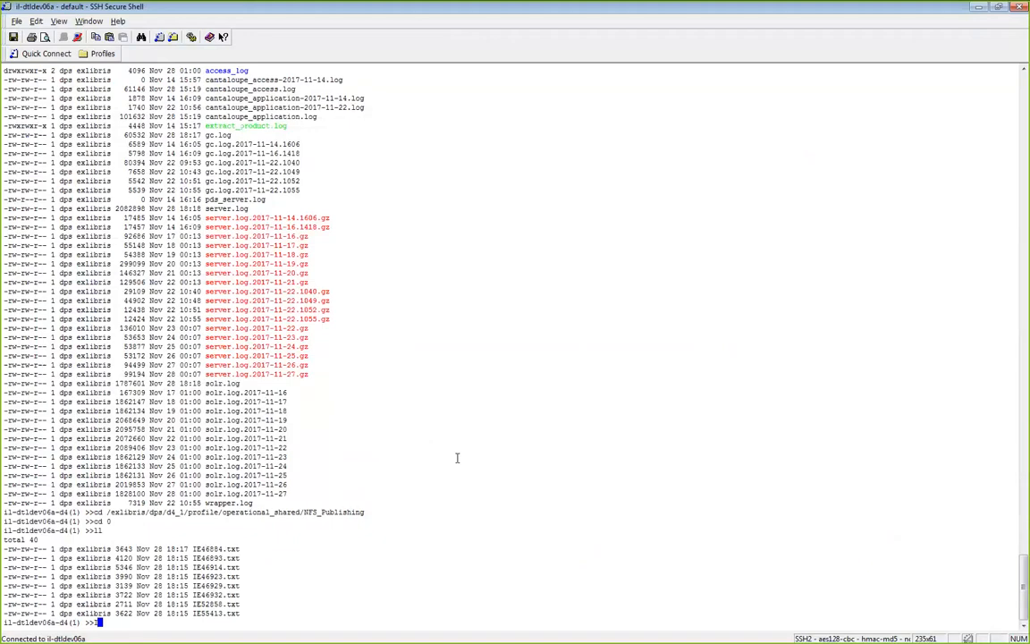
key(Return)
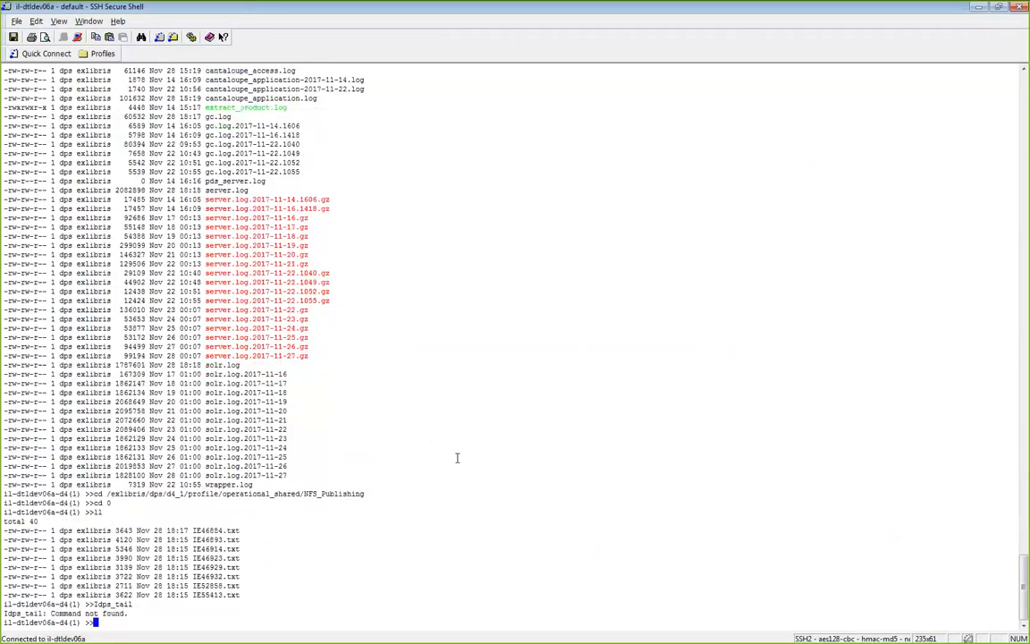
key(Up)
key(Left)
key(Left)
key(Left)
key(Left)
key(Left)
key(Left)
key(Left)
key(Left)
key(Left)
key(Delete)
key(Return)
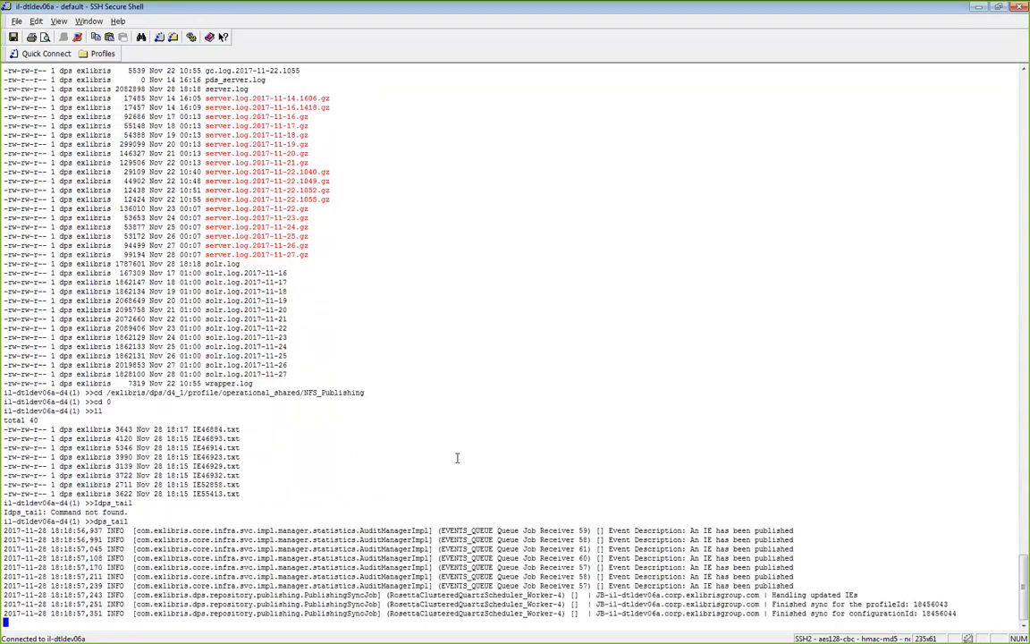
key(ctrl+c)
Change to /exlibris/dps/d4_1/profile/operational_shared/NFS_Publishing and list its sub-directories with ll
key(Up)
key(Up)
key(Up)
key(Up)
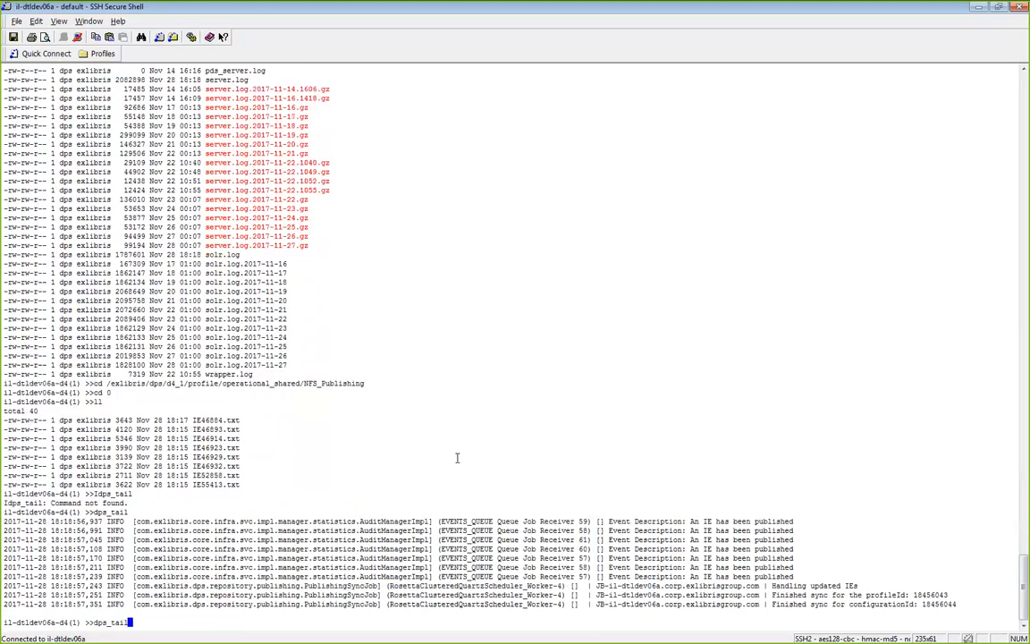
key(Return)
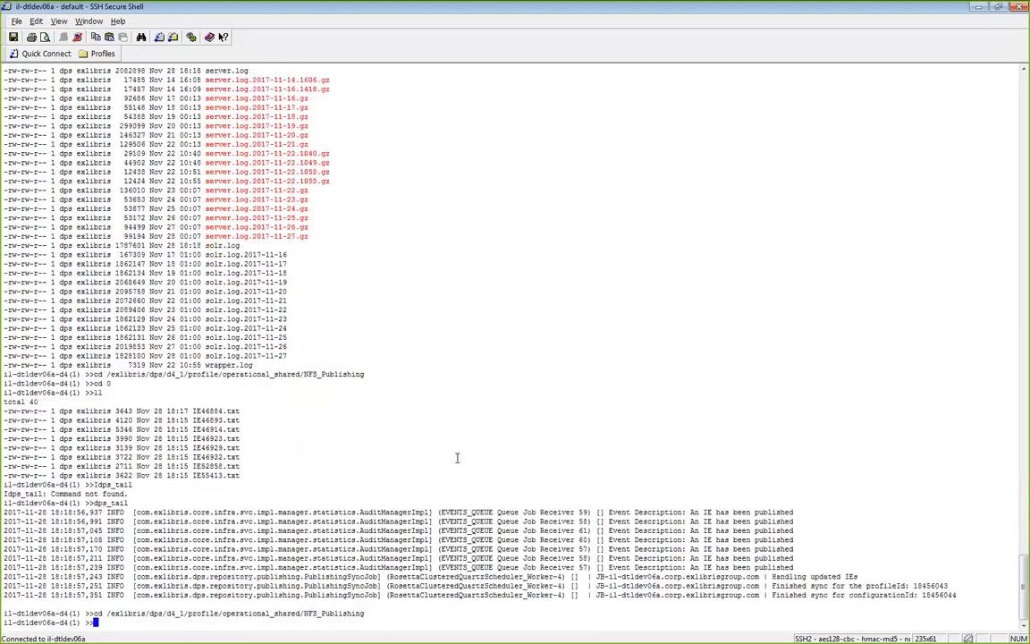
text(ll)
key(Return)
List the published files in sub-directory 0 and return to the parent directory
text(cd 0)
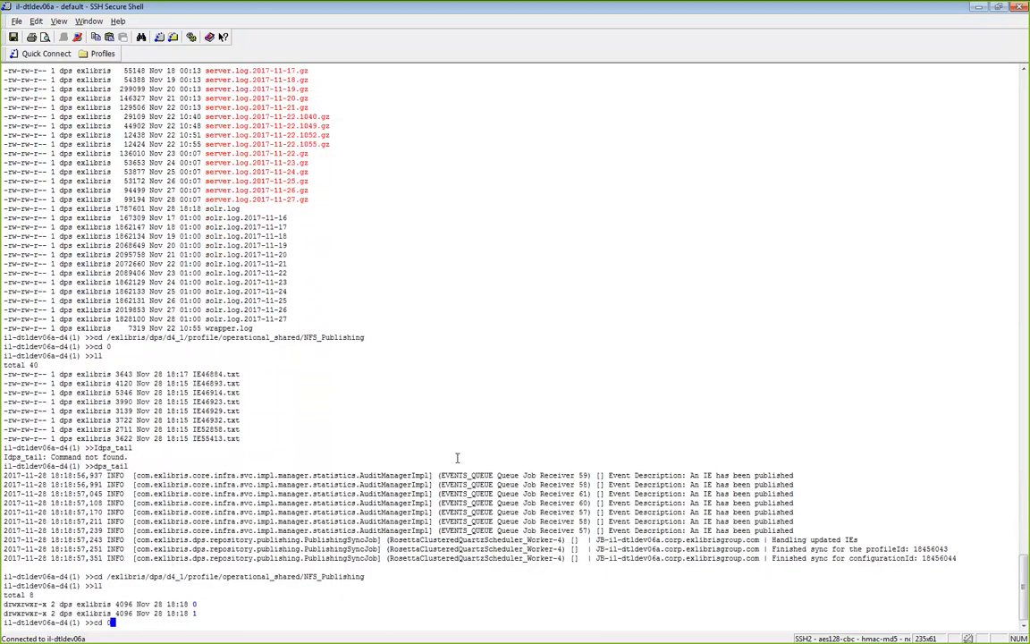
key(Return)
text(ll)
key(Return)
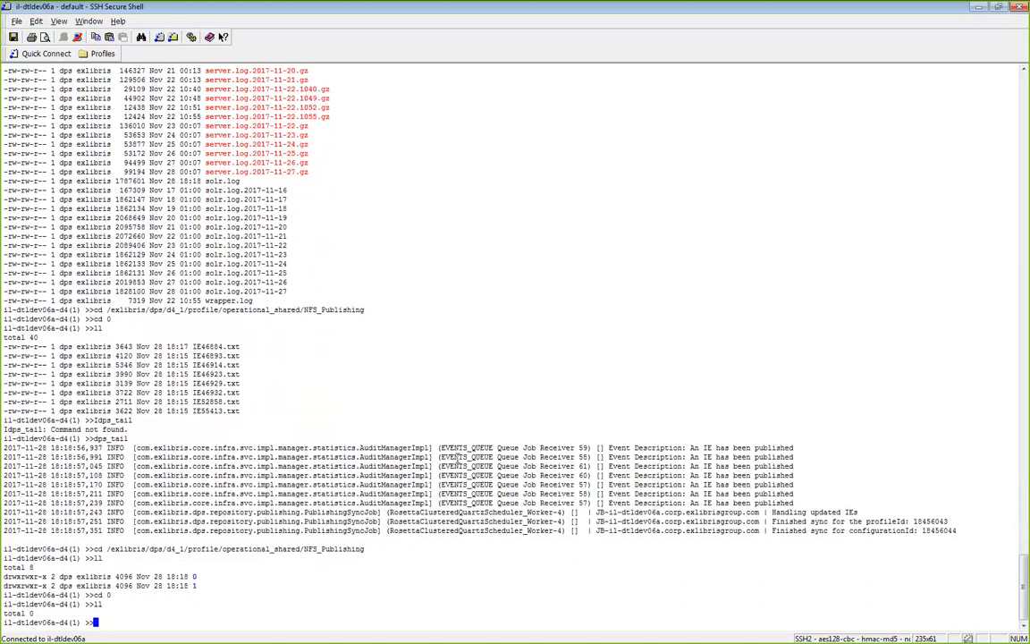
text(cd ..)
key(Return)
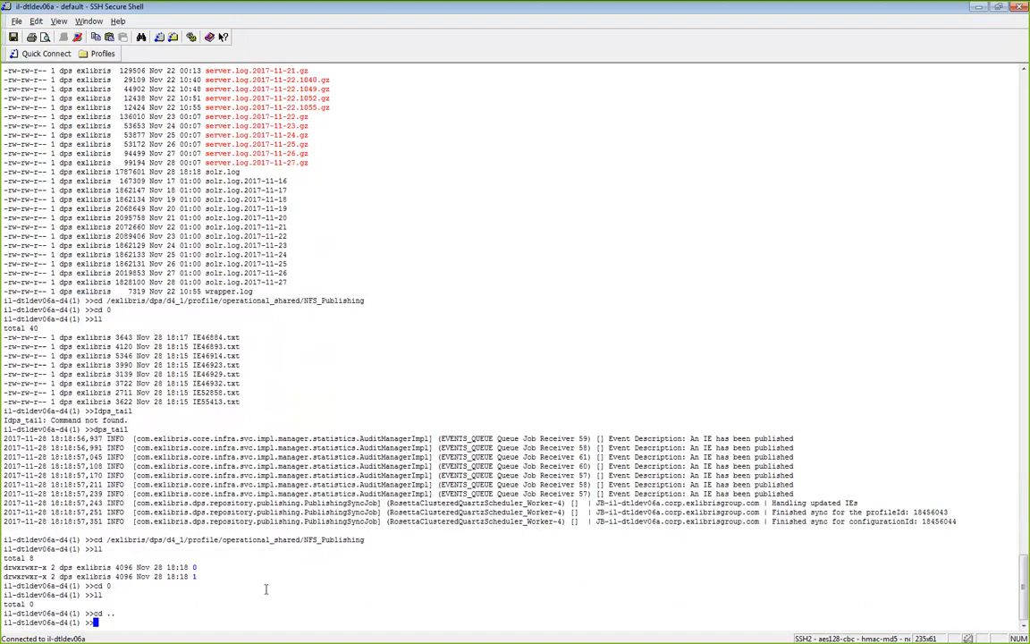
scroll(265, 582, up, 2)
scroll(265, 582, down, 2)
key(alt+Tab)
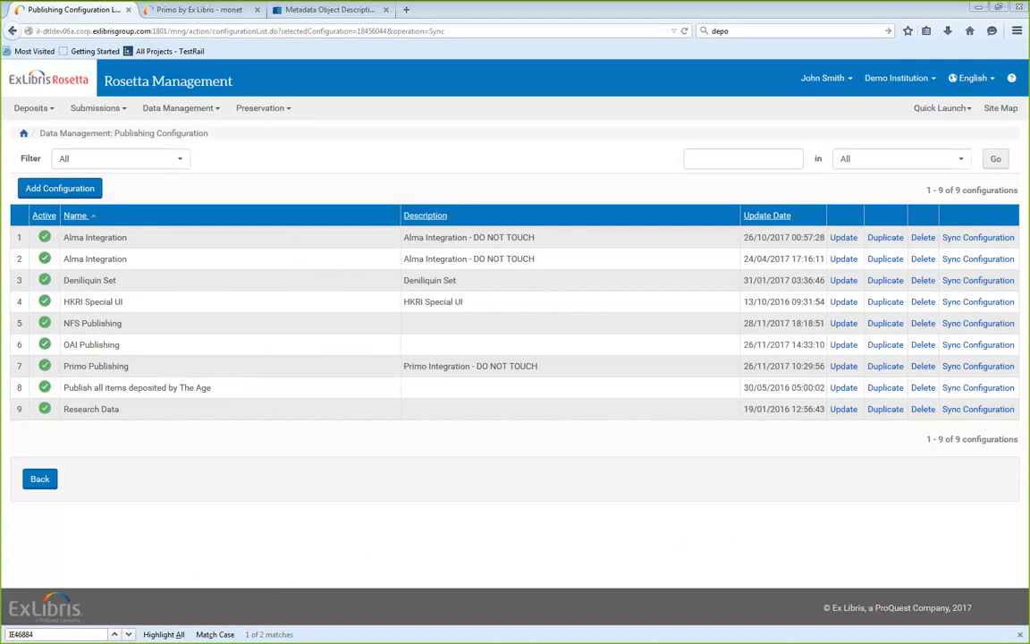
key(alt+Tab)
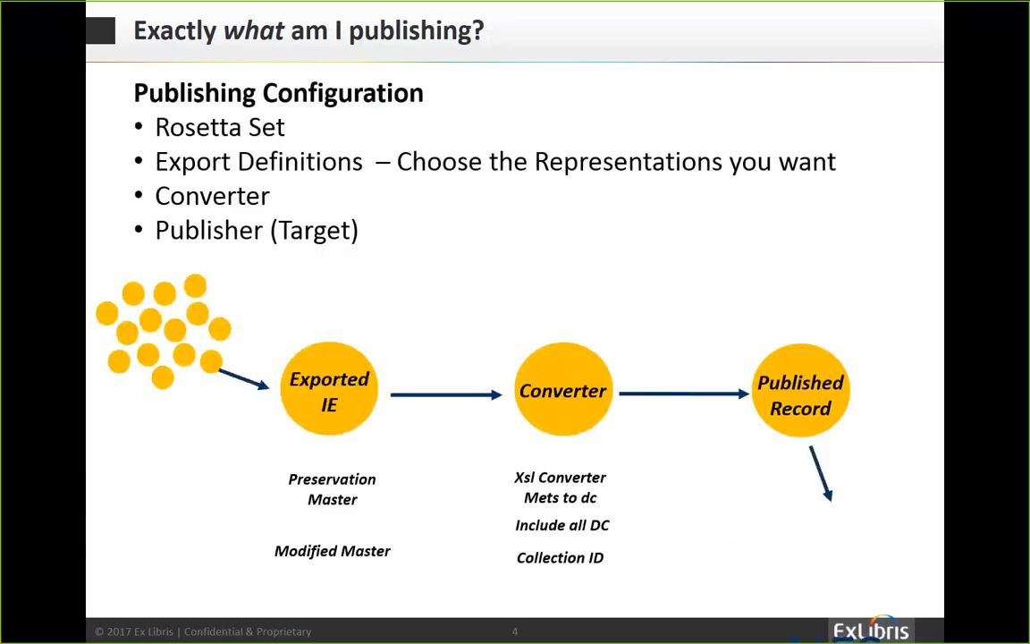
key(Right)
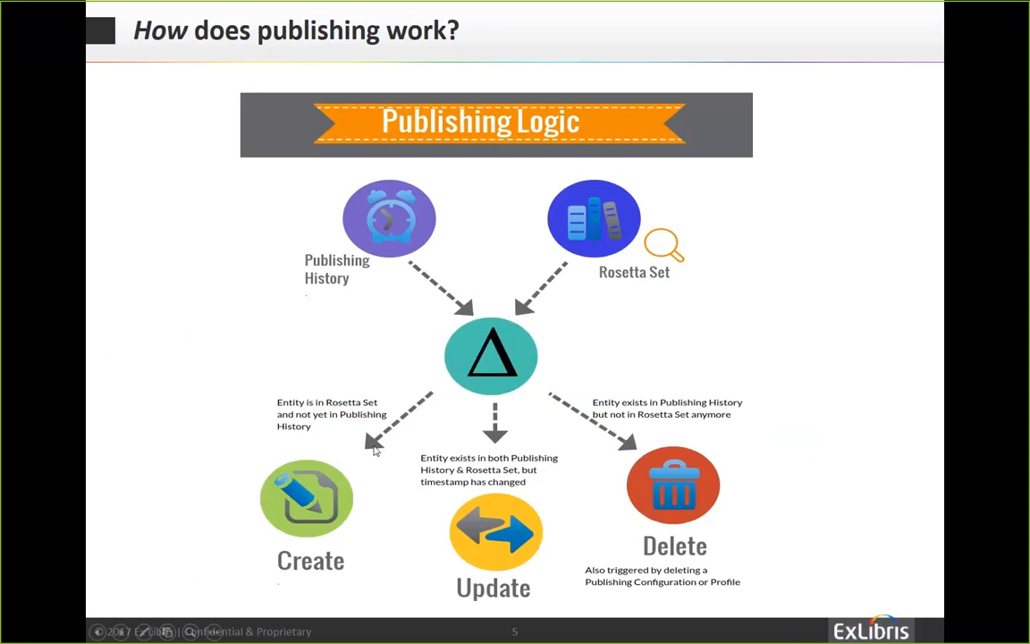
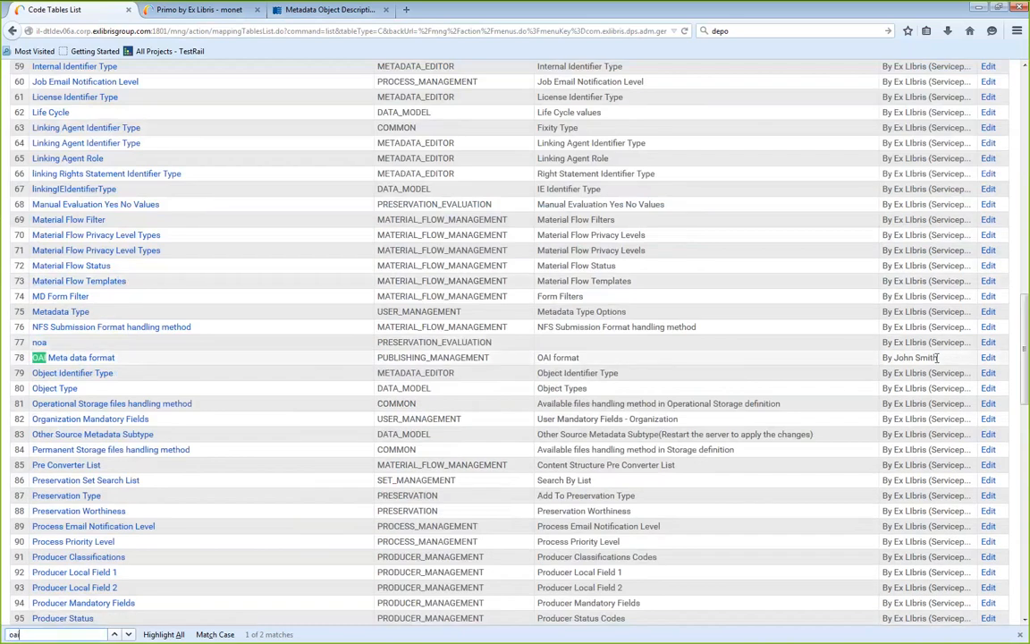
Open the OAI Meta data format code table for editing and set its language to English
click(987, 357)
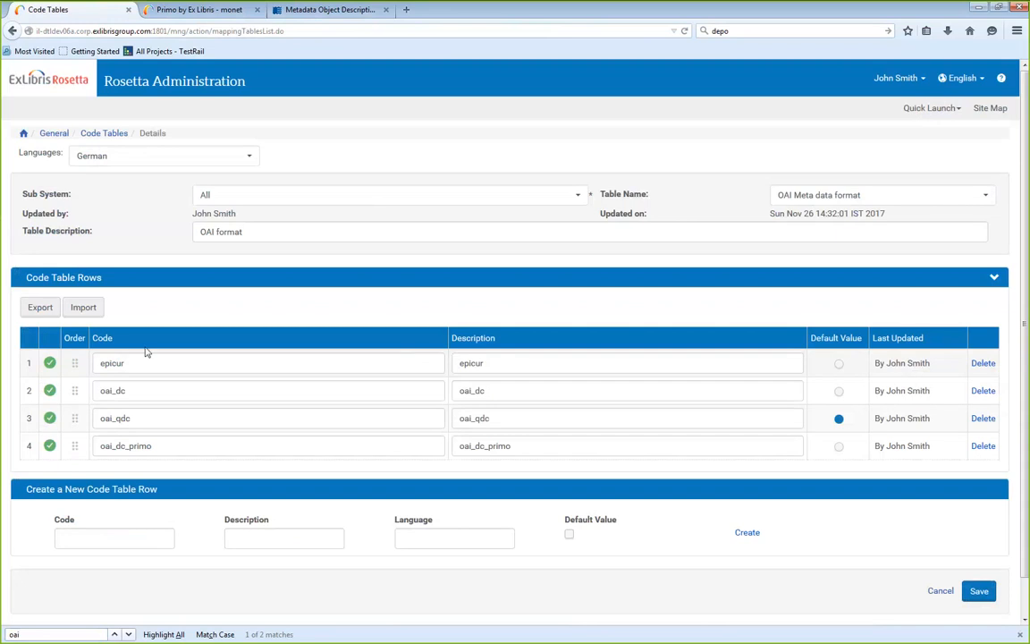
click(134, 155)
click(97, 201)
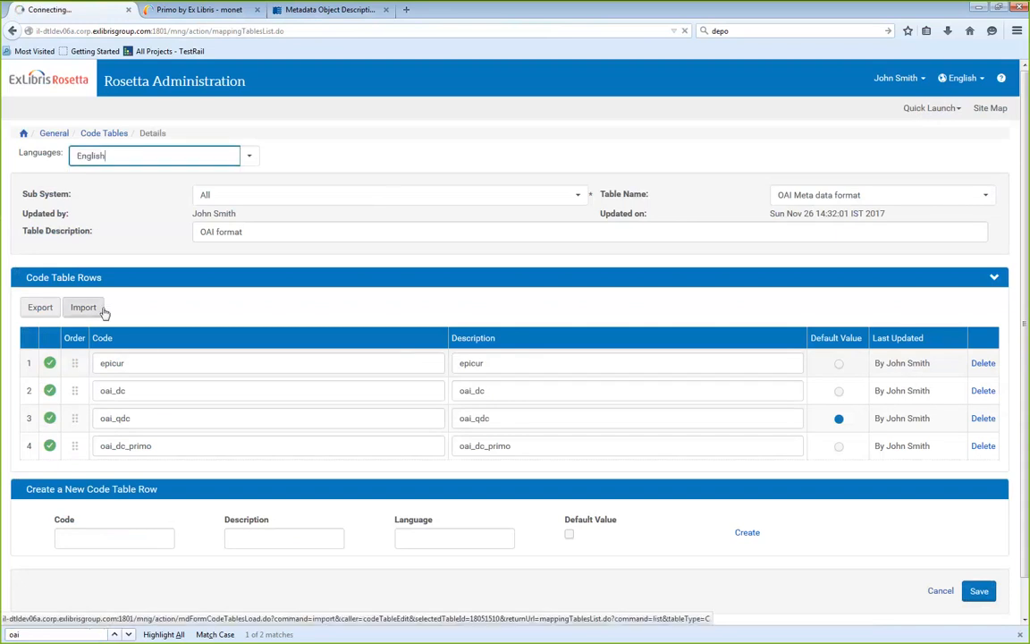
Create a code table row with code and description oai_dc_for_demo and save the OAI Meta data format table
click(94, 539)
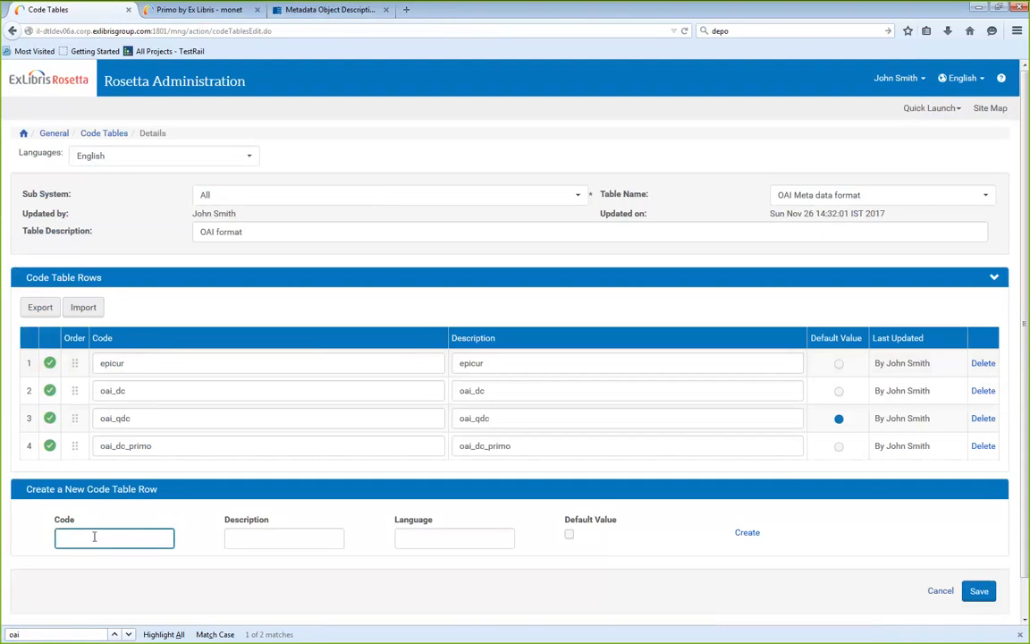
text(oai)
text(_dc_br)
text(_demo)
key(ctrl+a)
key(Tab)
text(oai_dc_for_demo)
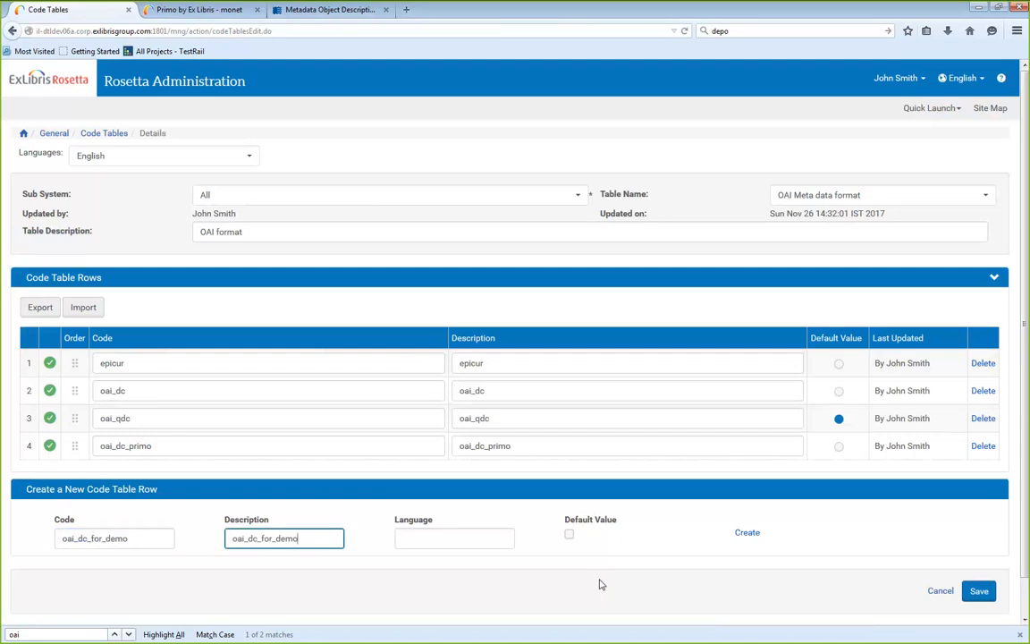
click(748, 534)
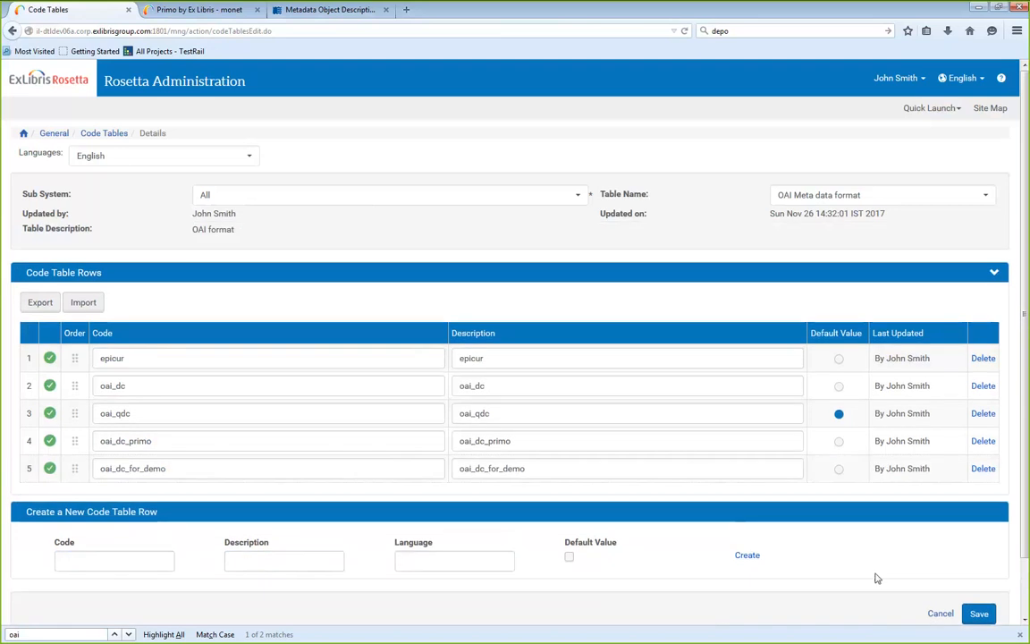
click(978, 613)
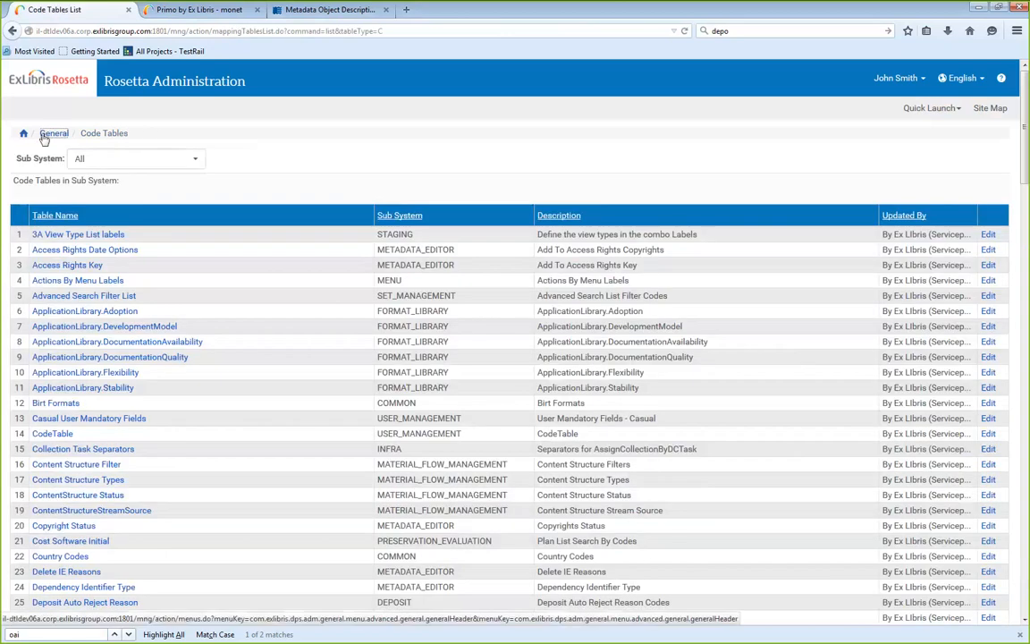
Open the General configuration files, choose the OAI_provider sub-group of External Interfaces and edit oaiproviderconfig.xml
click(50, 133)
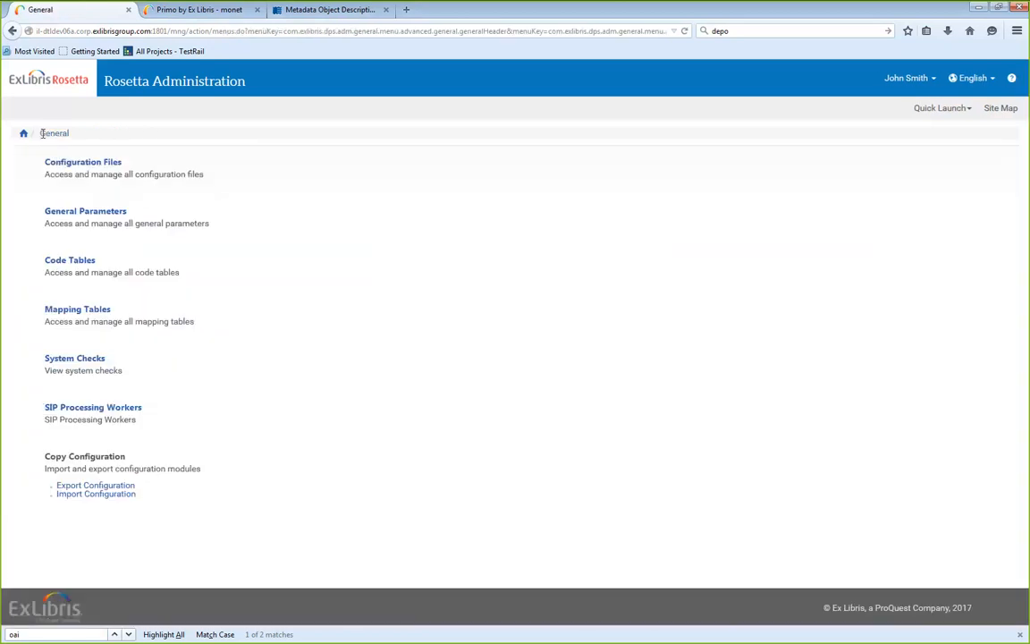
click(55, 161)
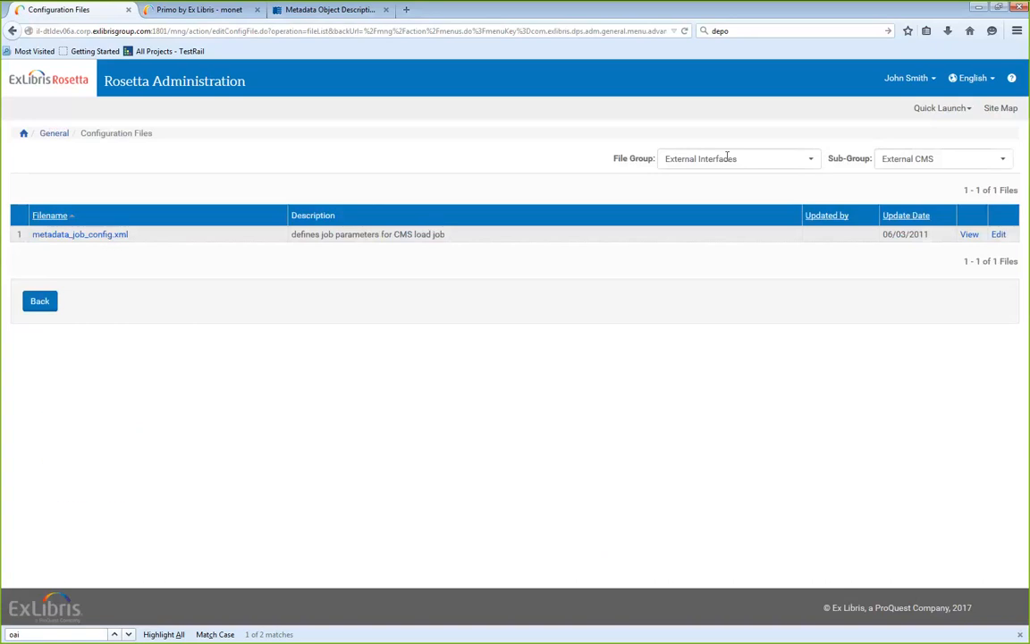
click(724, 158)
click(894, 155)
click(894, 158)
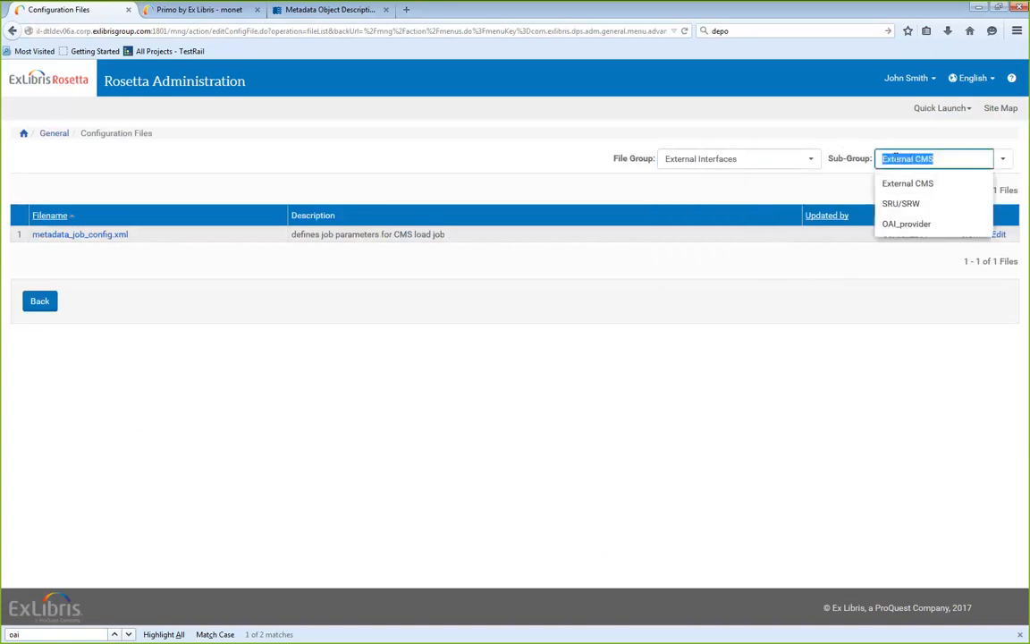
click(899, 224)
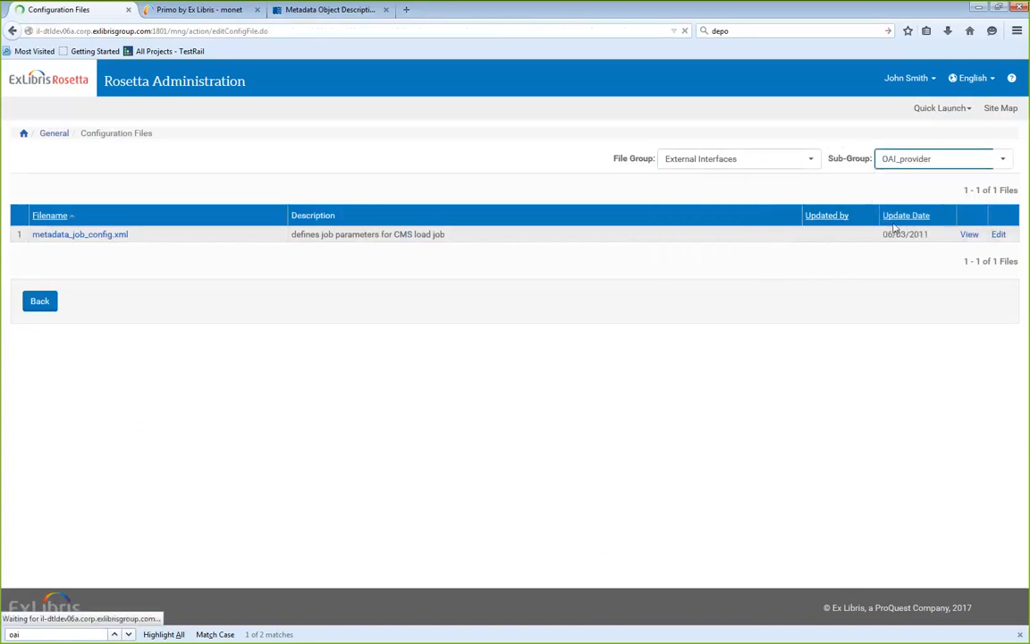
click(998, 234)
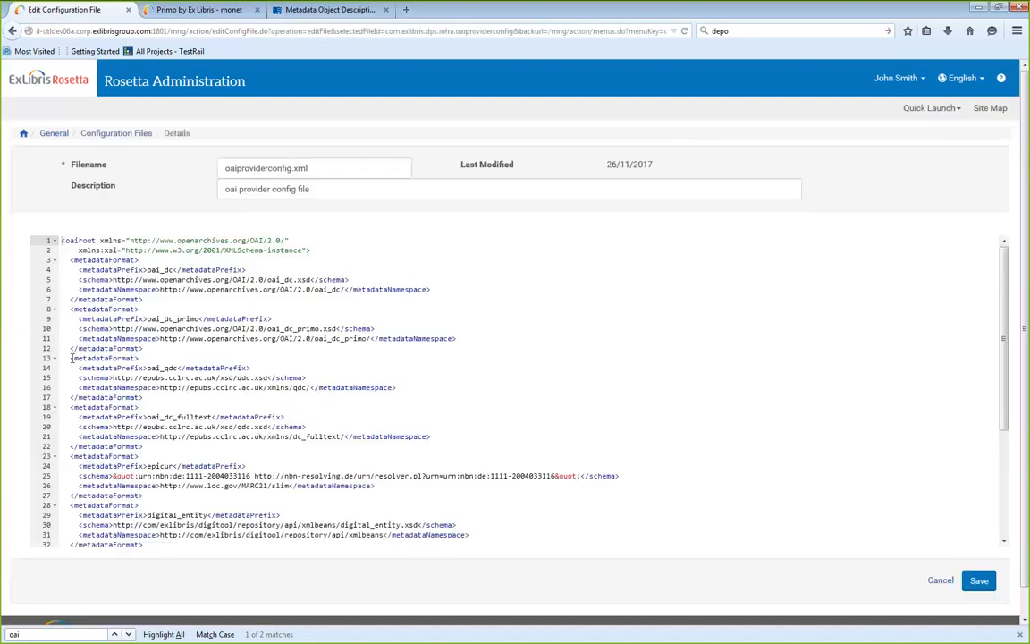
Duplicate the oai_qdc metadataFormat block in oaiproviderconfig.xml directly below the original
drag(70, 357, 144, 397)
key(ctrl+c)
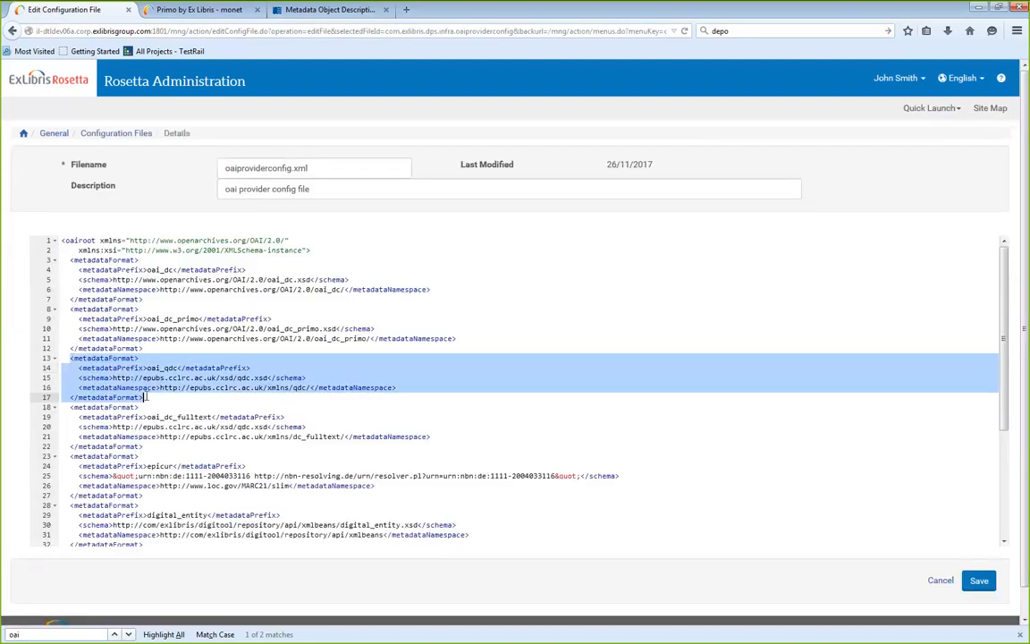
click(154, 397)
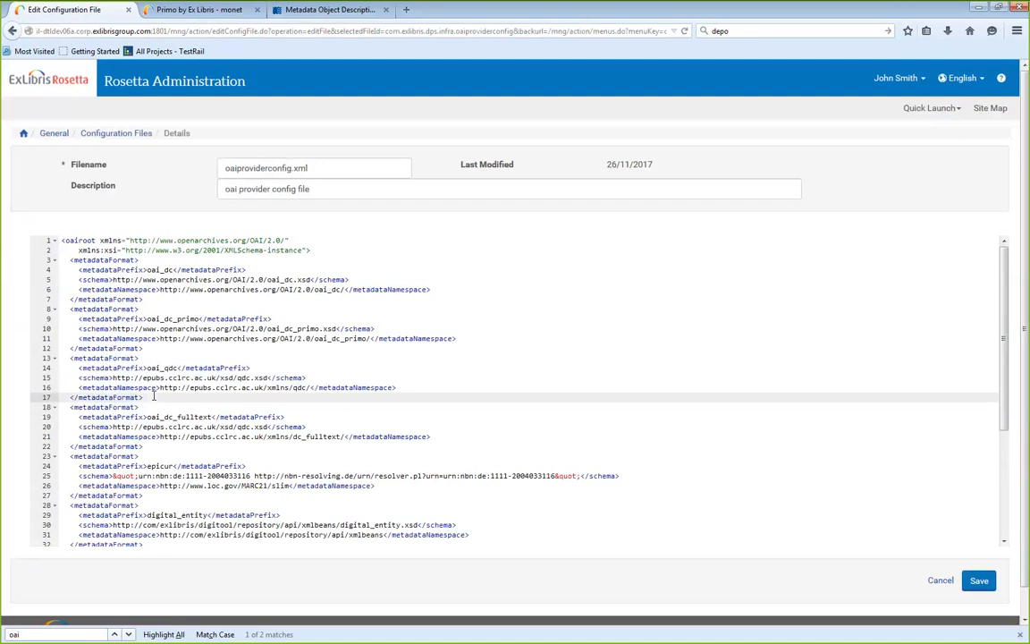
key(Return)
key(ctrl+v)
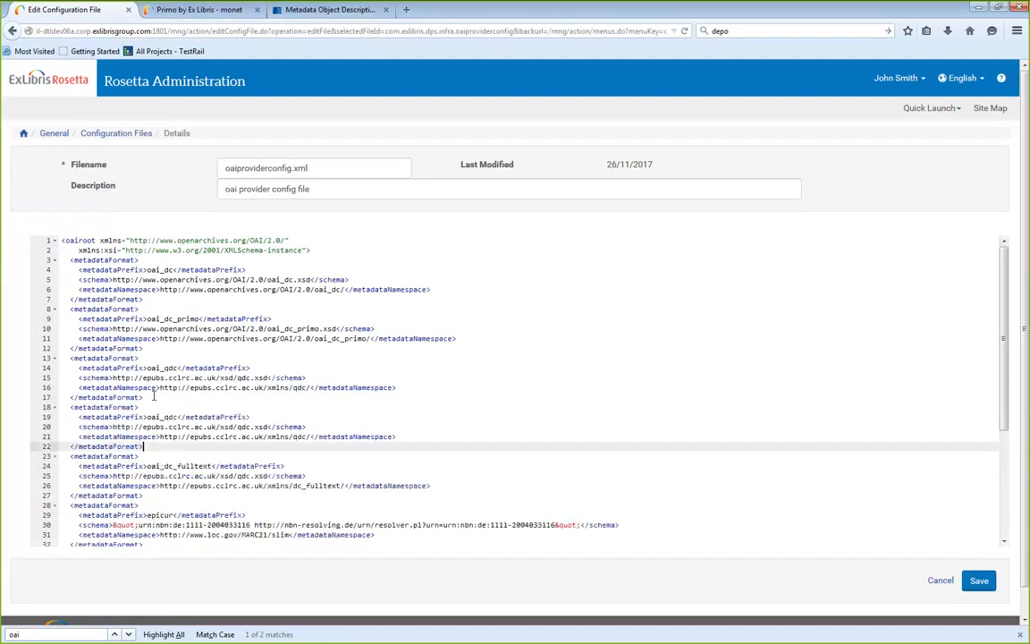
Change the metadataPrefix of the duplicated block to oai_dc_for_demo and save the configuration file
click(170, 416)
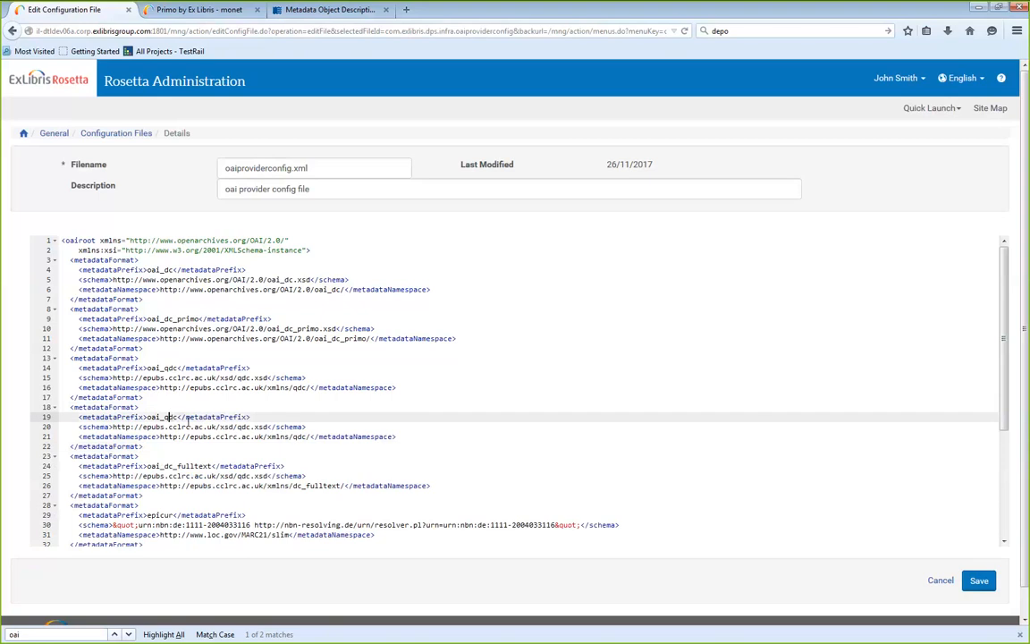
key(BackSpace)
key(Right)
key(Right)
text(_for_demo)
click(979, 580)
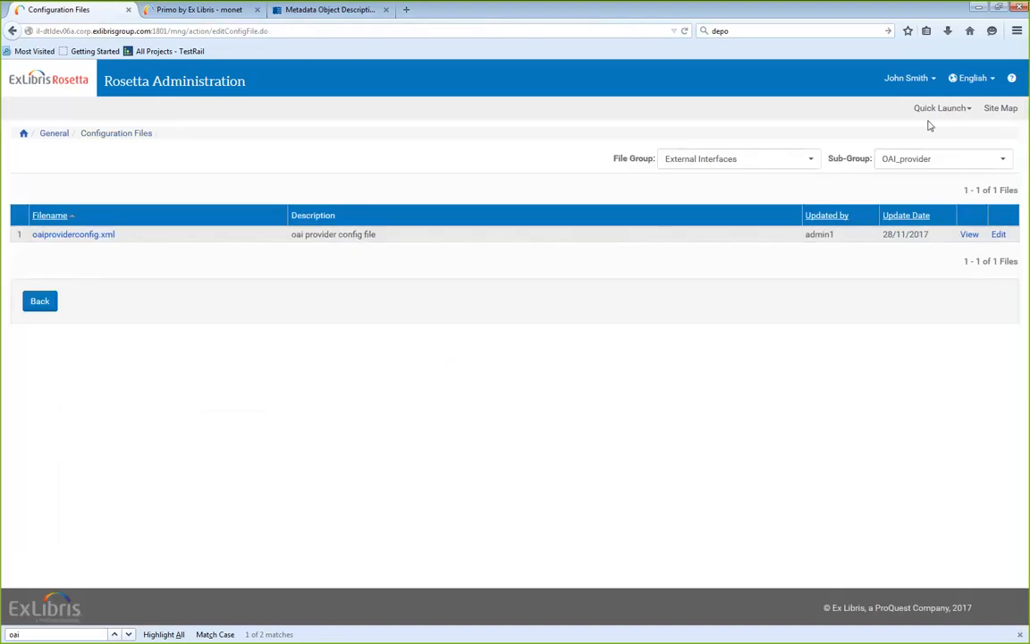
Switch to system management for Demo Institution and open the Publishing Configuration list
click(931, 108)
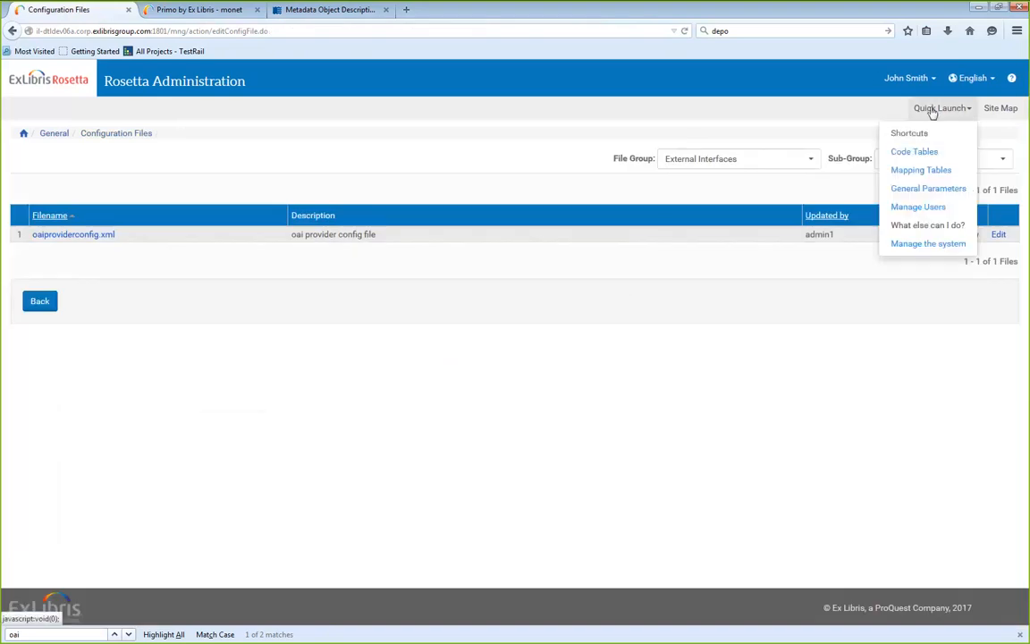
click(942, 247)
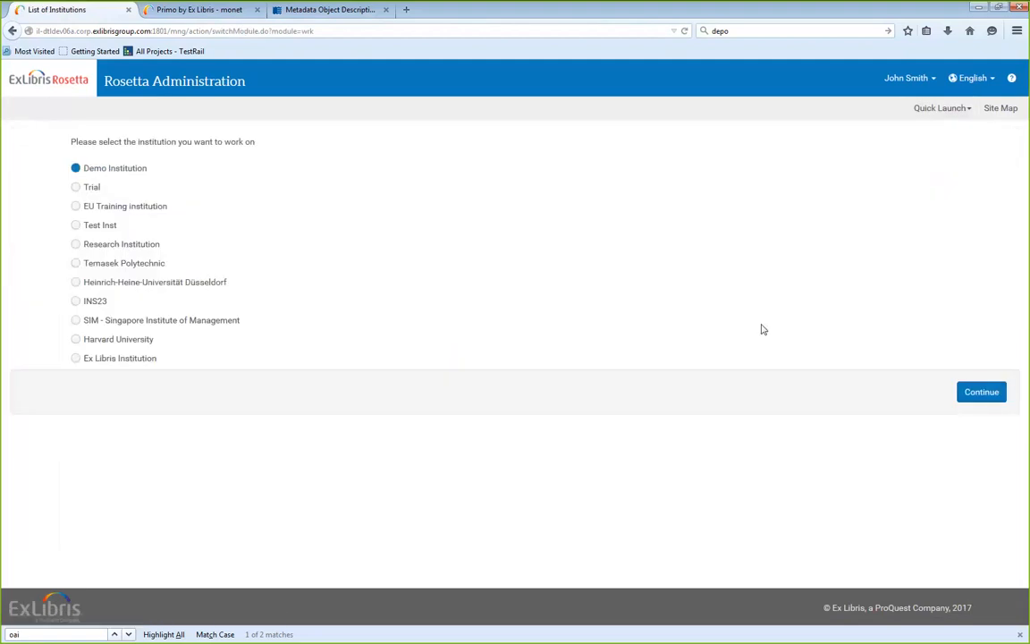
click(1001, 395)
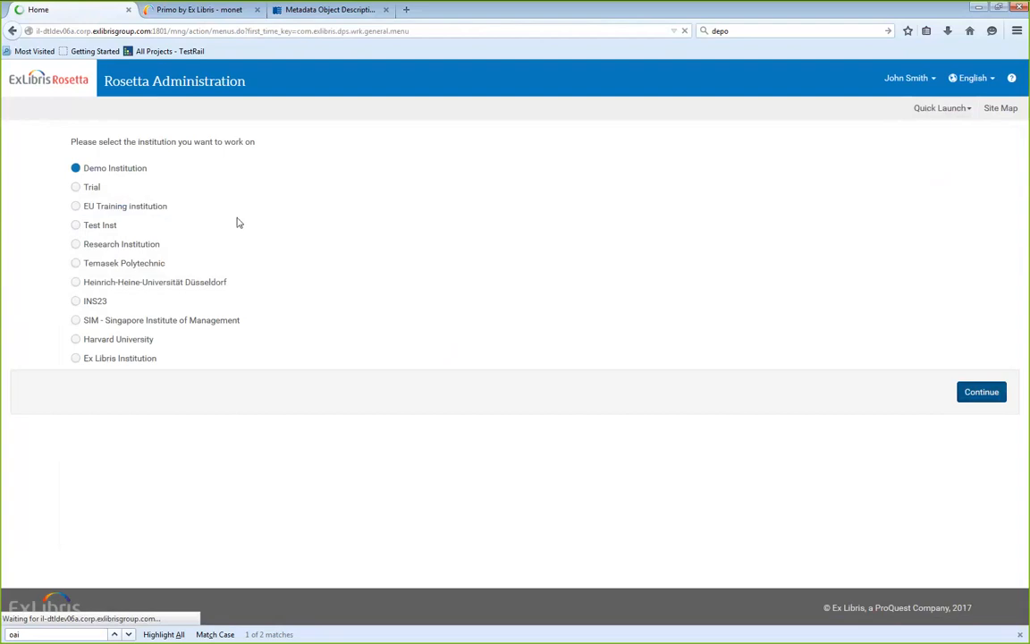
mouse_move(182, 109)
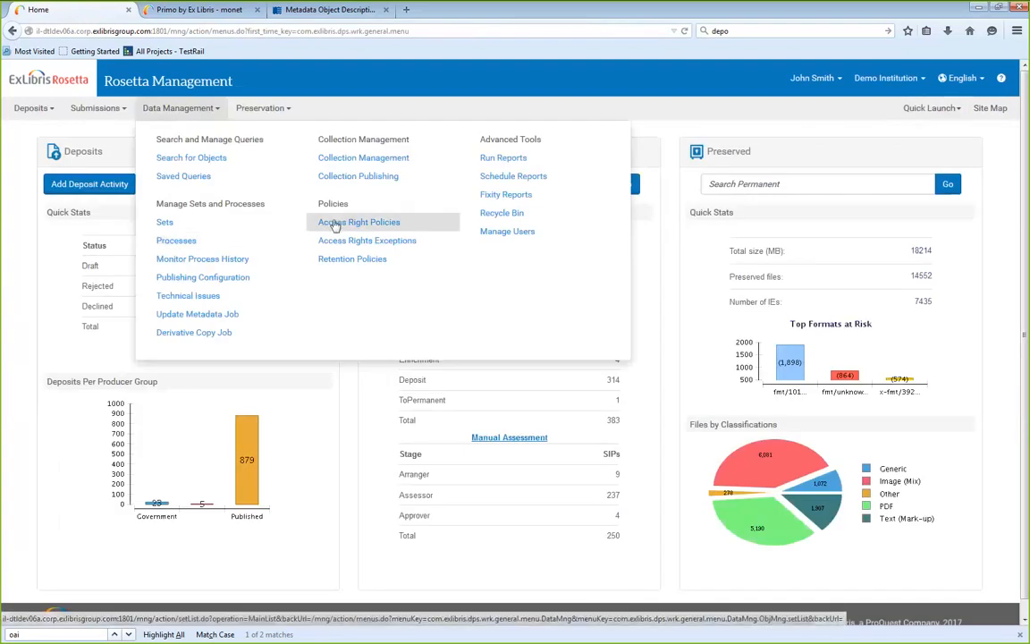
click(228, 280)
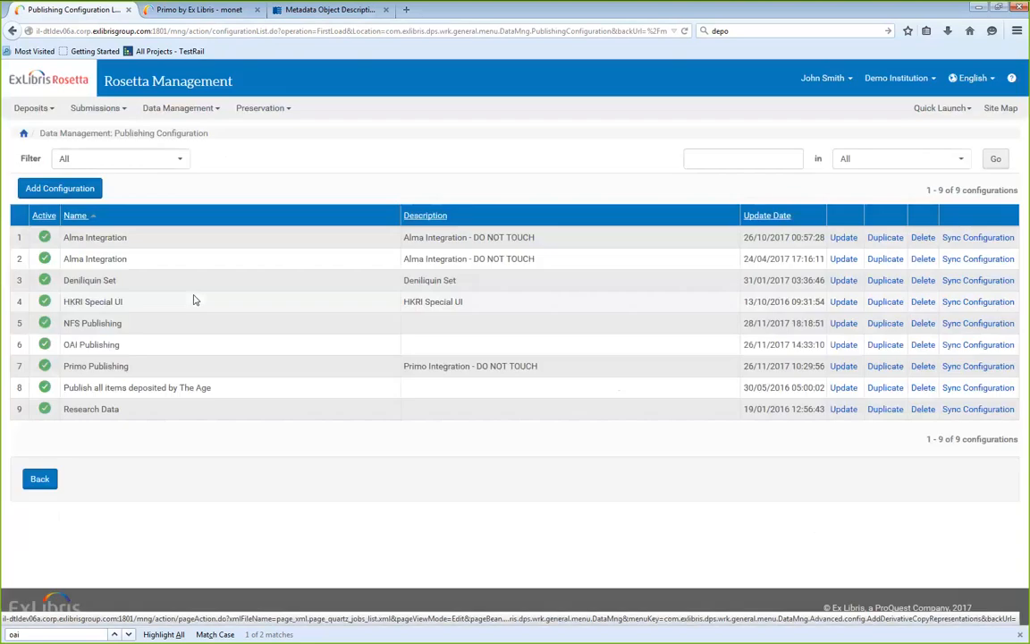
Start a new publishing configuration and add a publishing profile named OAI to it
click(60, 189)
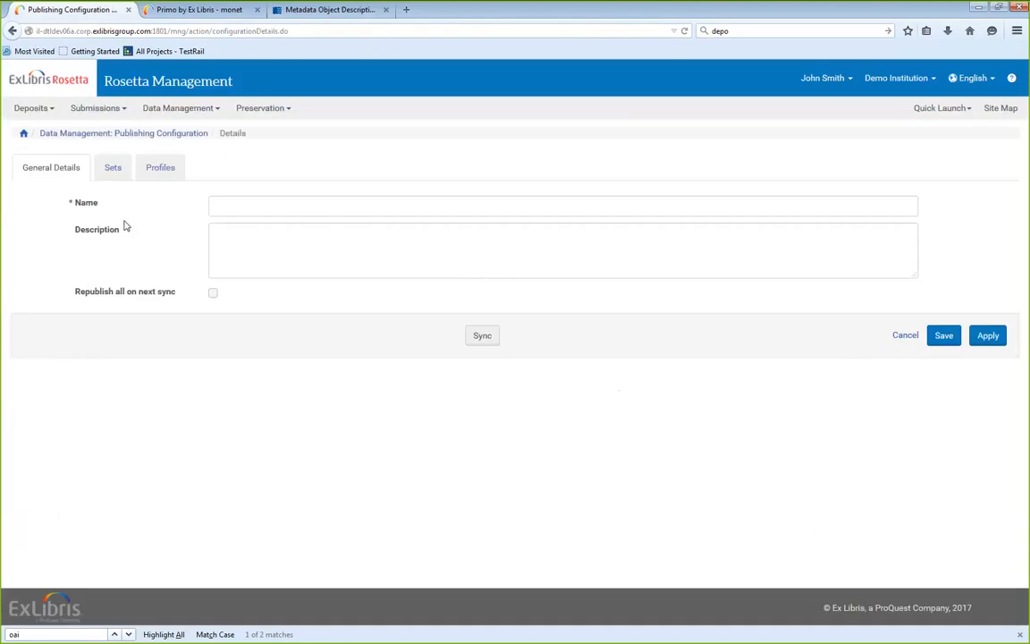
click(158, 171)
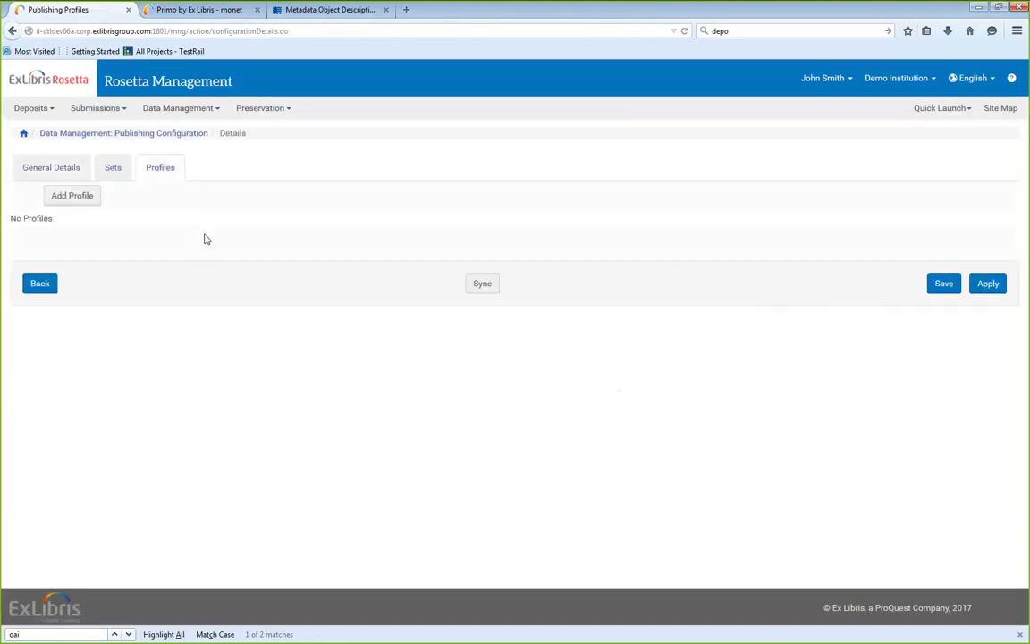
click(78, 197)
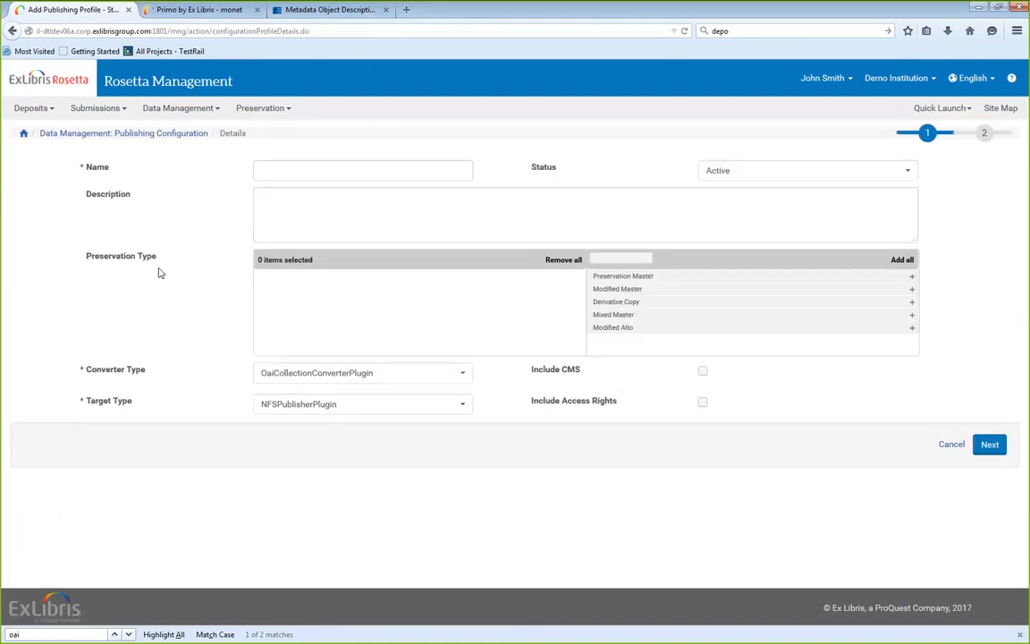
click(290, 168)
click(286, 166)
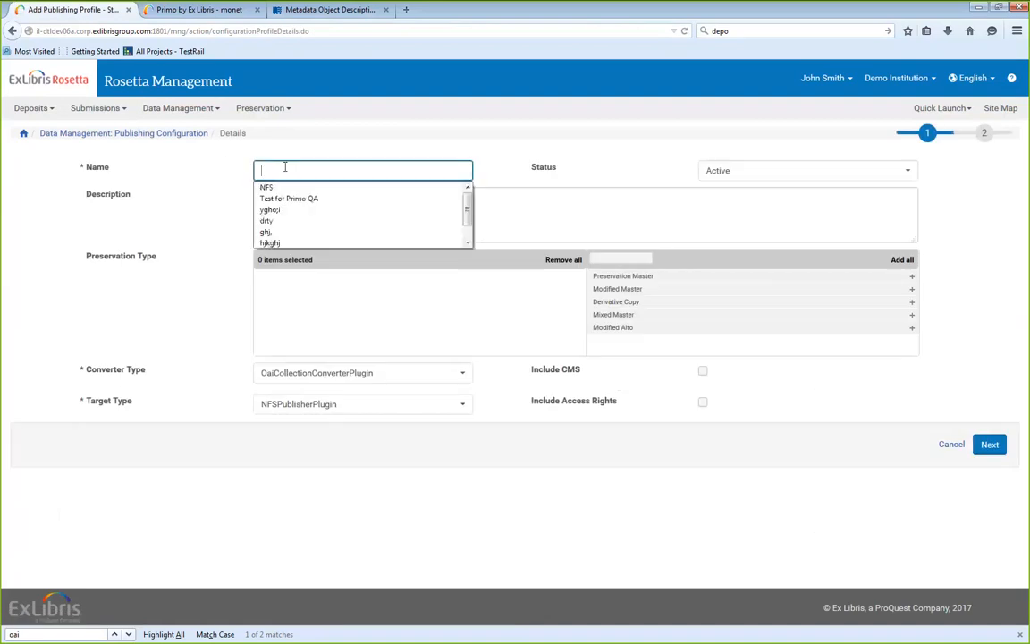
click(283, 168)
text(OAI)
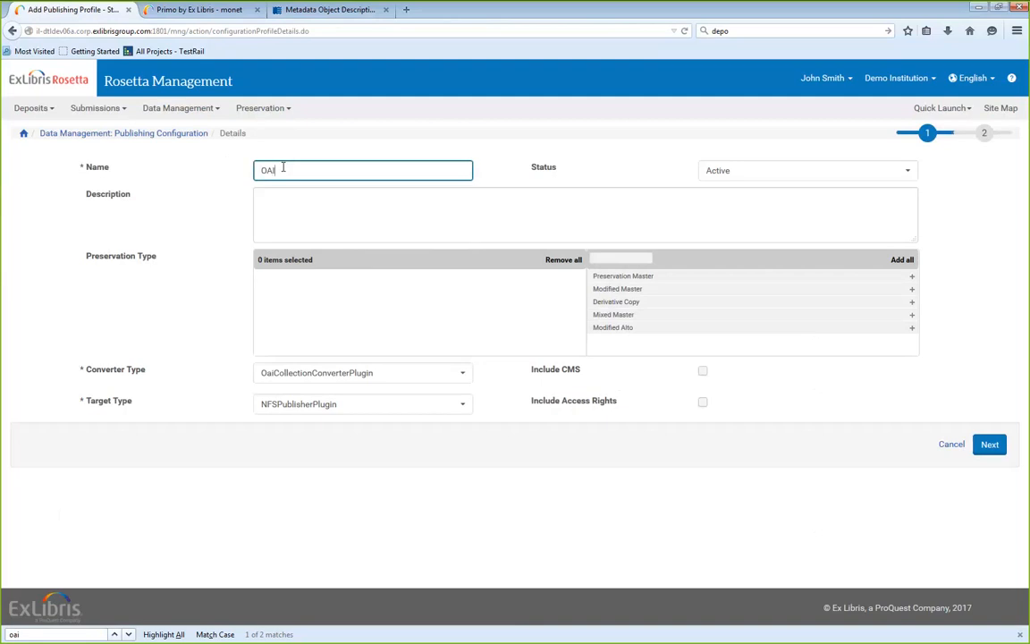
click(157, 232)
Set the profile's converter to XSLIEConverterPlugin, target to OAIPublisherPlugin and preservation types to Preservation Master and Modified Master, and continue to the parameters
click(288, 372)
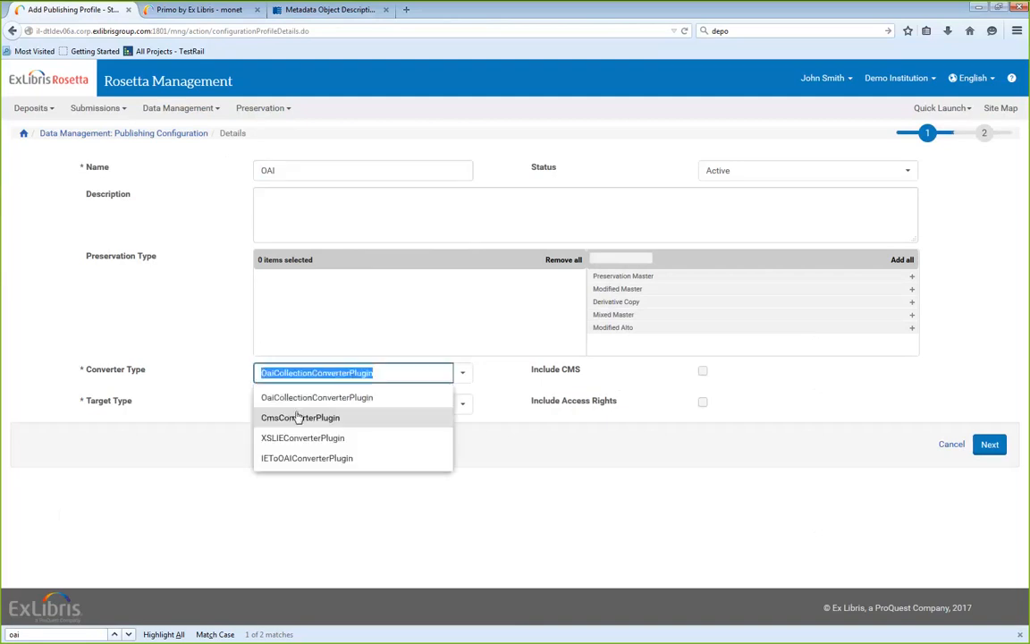
click(294, 437)
click(293, 404)
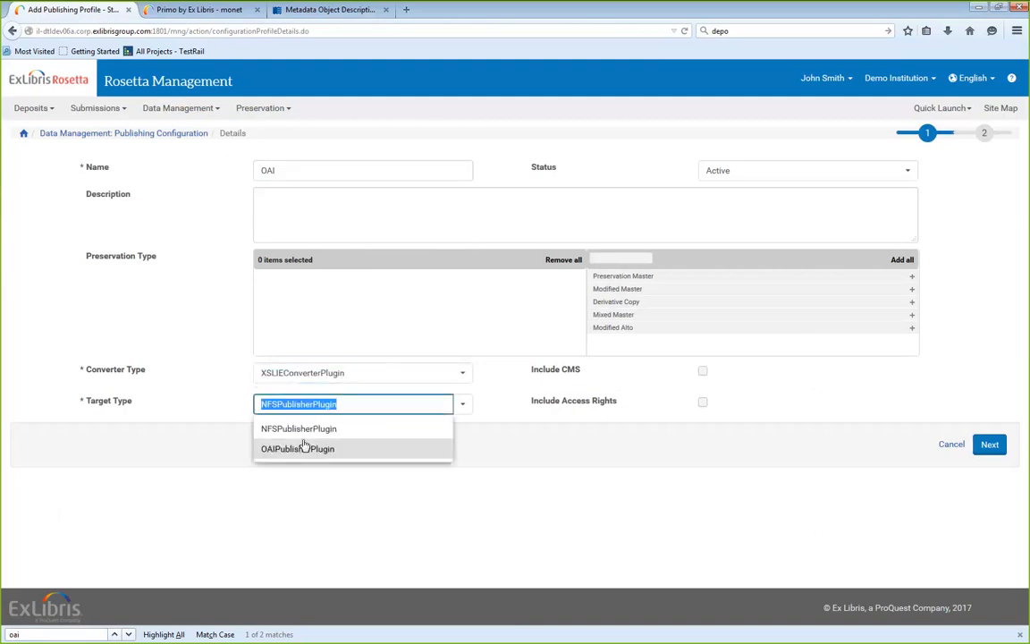
click(304, 448)
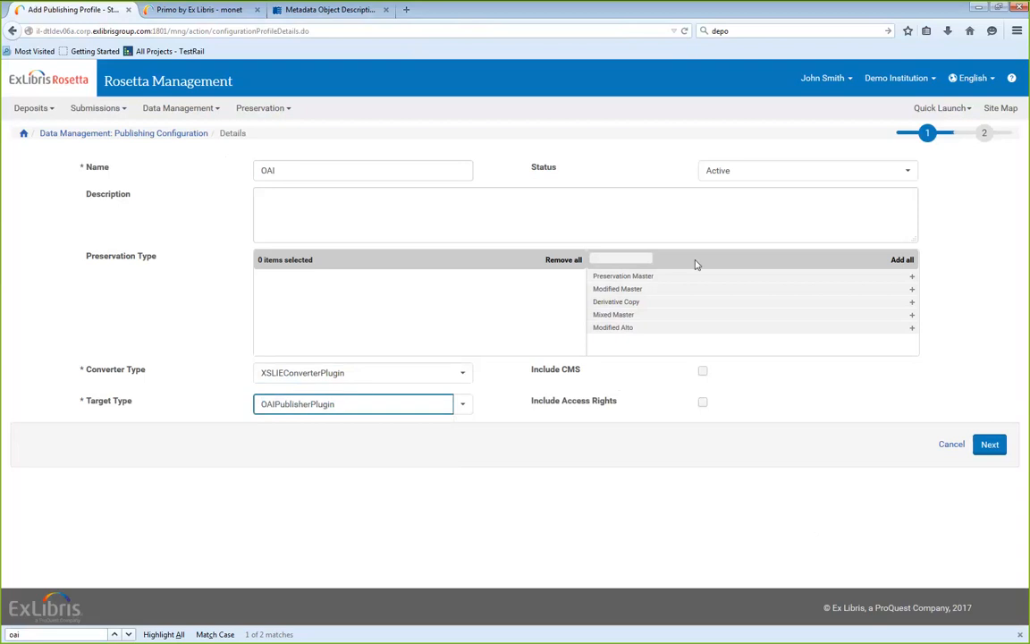
click(666, 277)
click(662, 280)
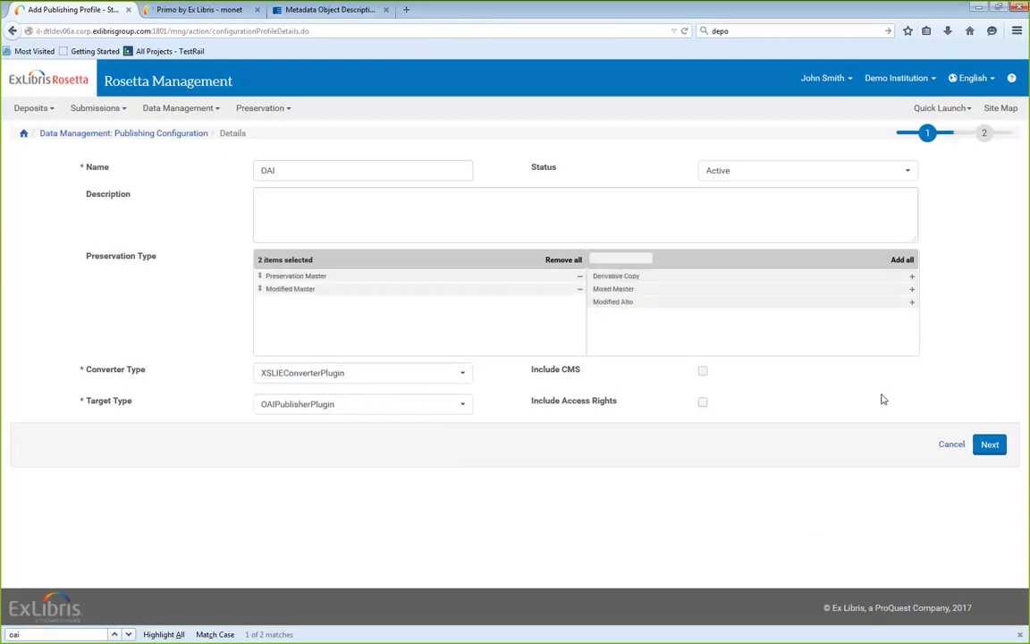
click(992, 449)
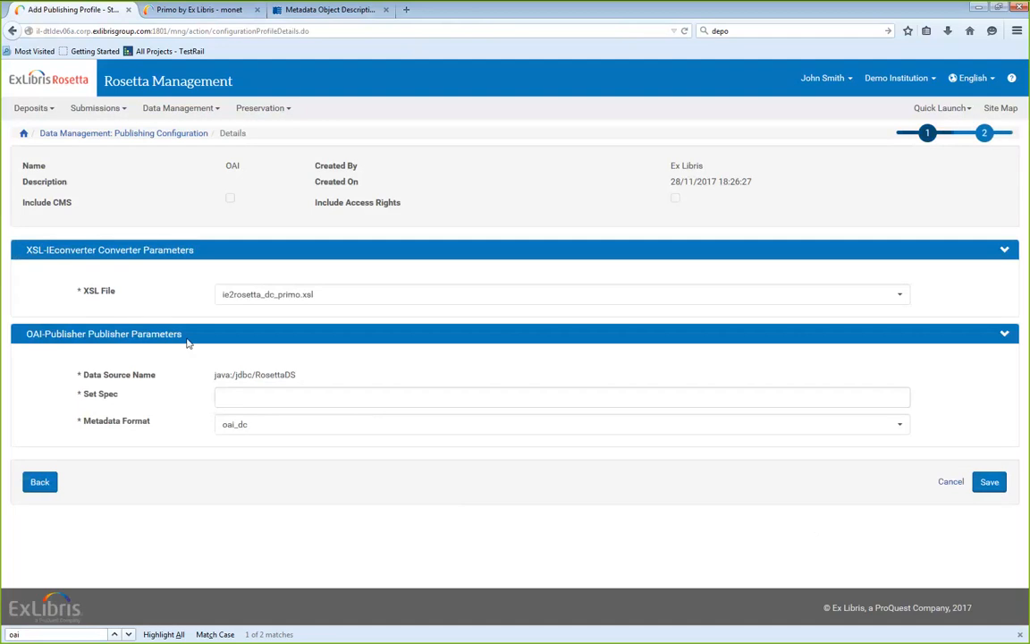
Enter for_demo as the OAI publisher's Set Spec, try to save the profile with metadata format oai_dc and return to its general details
drag(74, 290, 276, 294)
click(240, 425)
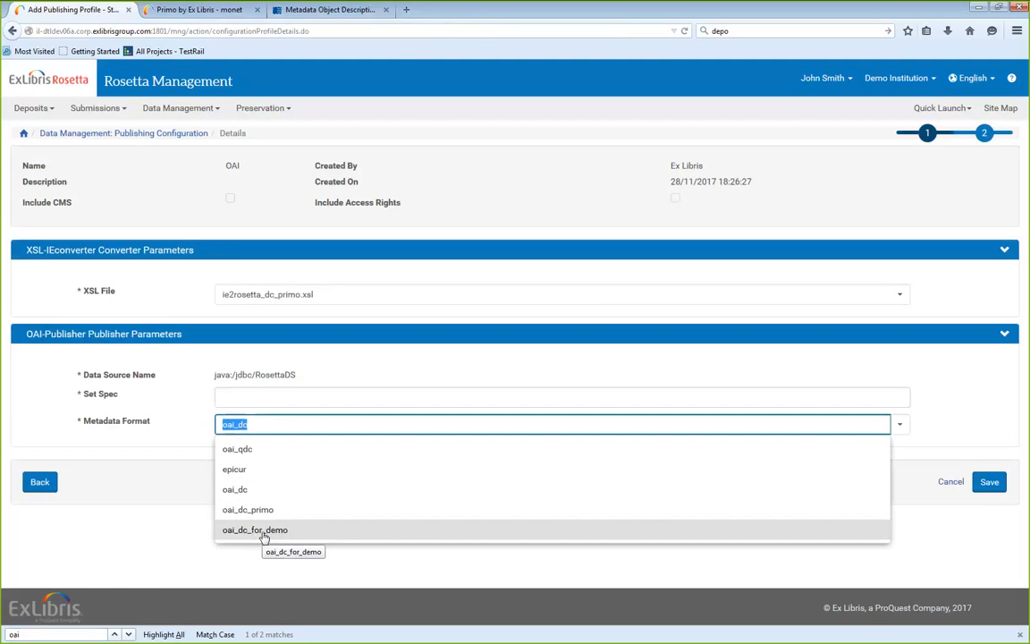
click(224, 400)
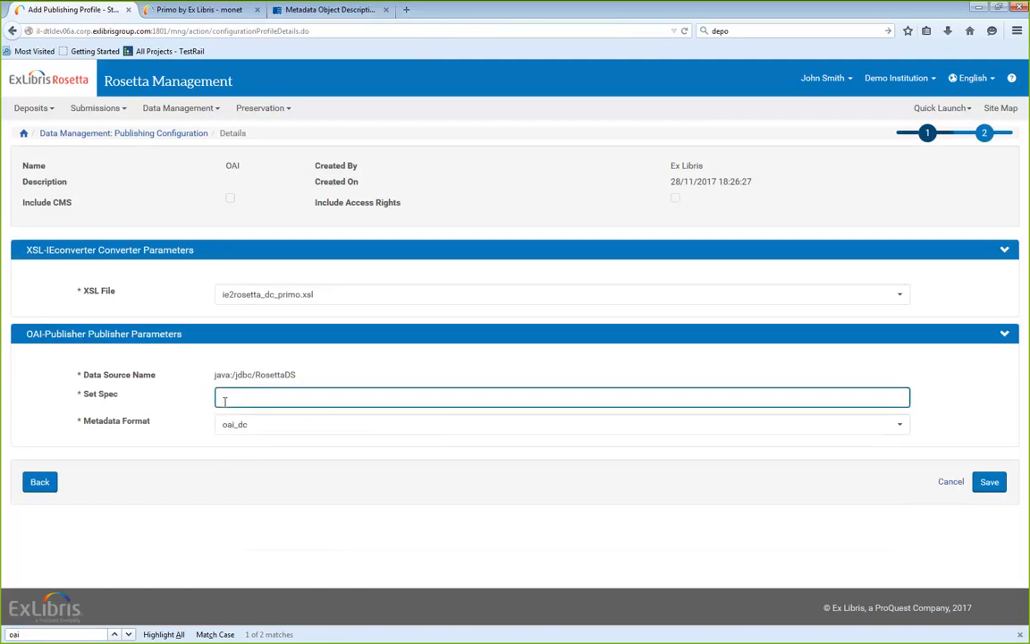
text(for_demo)
drag(82, 388, 133, 452)
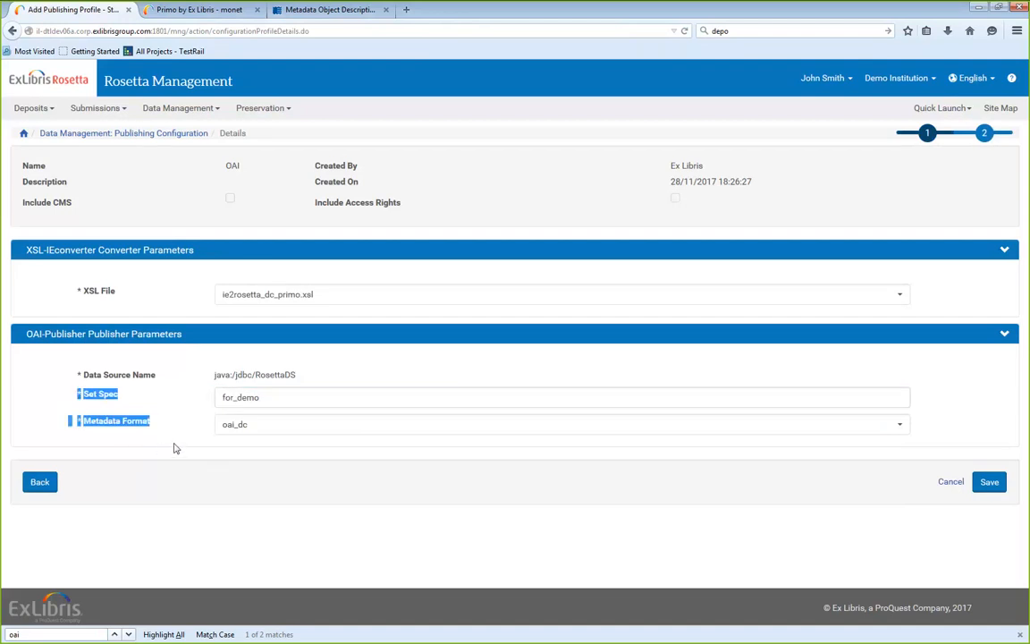
click(173, 445)
click(983, 484)
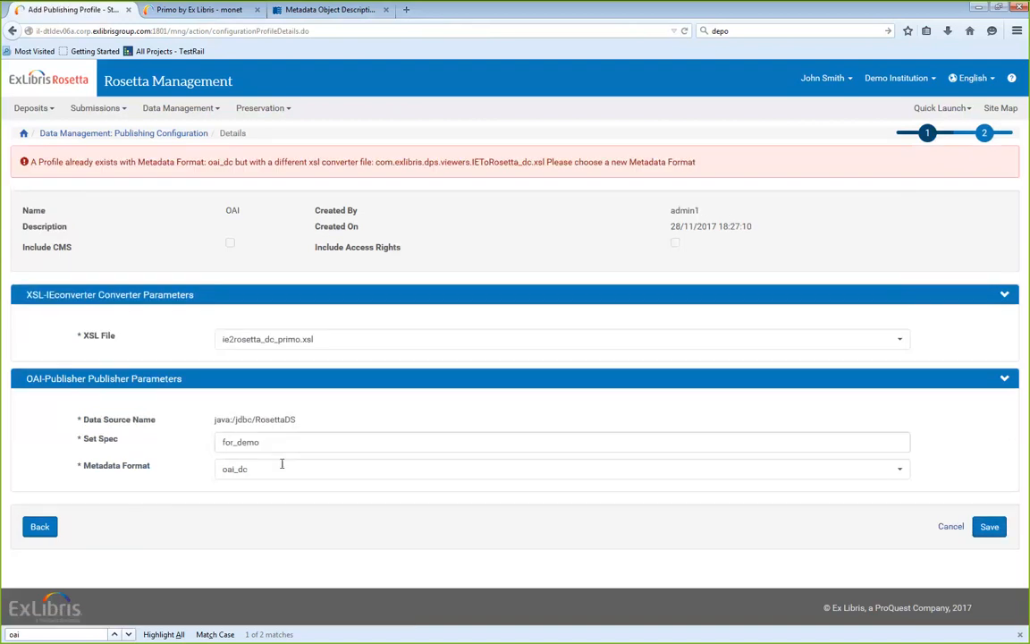
click(40, 527)
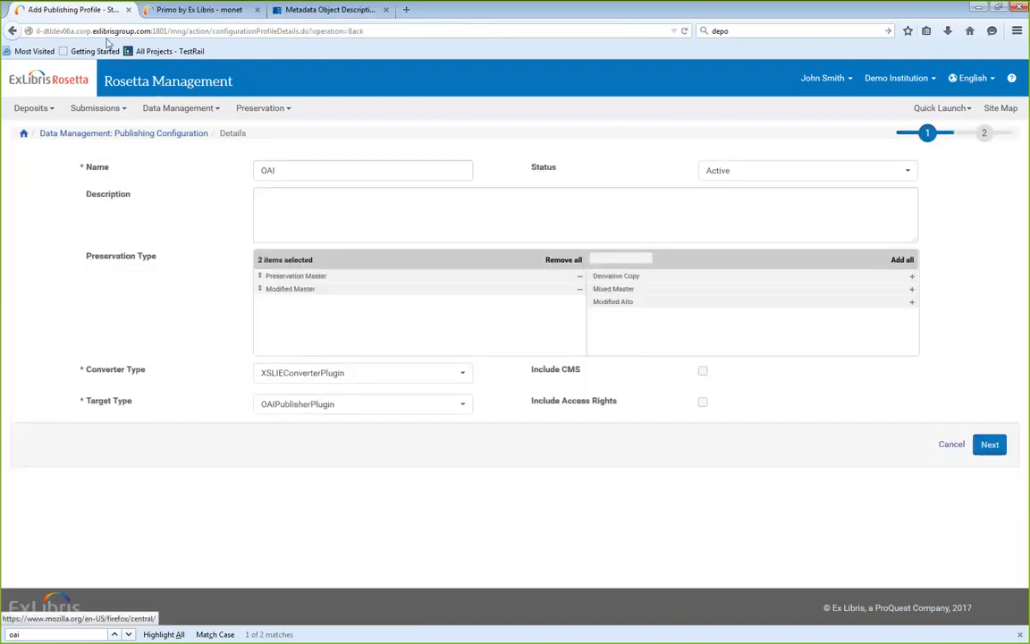
Go to the Rosetta management site at rosetta.exlibrisgroup.com:1801/mng/
click(105, 31)
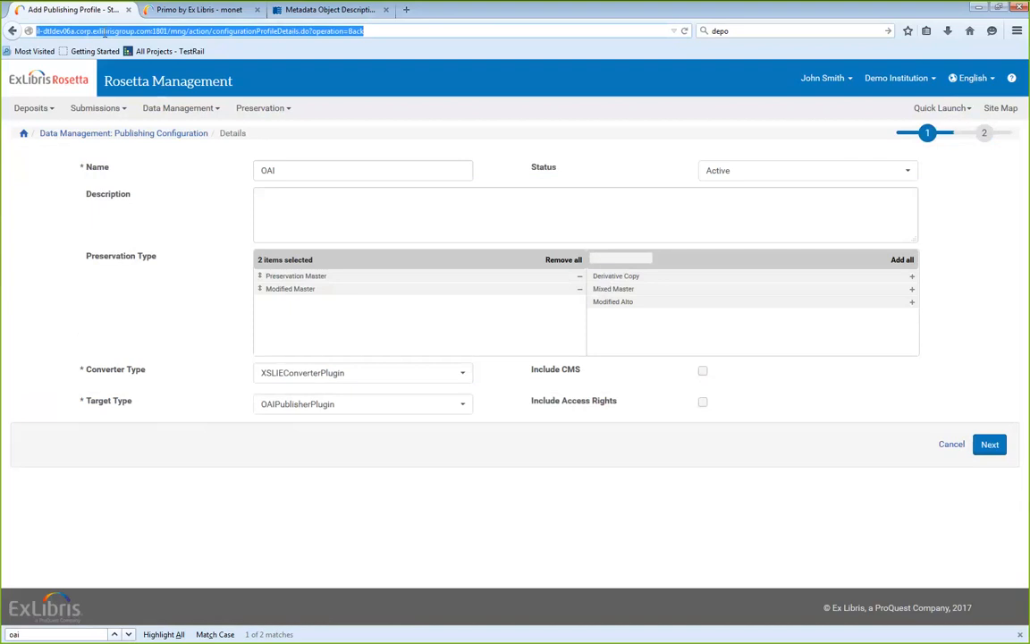
text(rosetta.exlibrisgroup.com/)
key(Down)
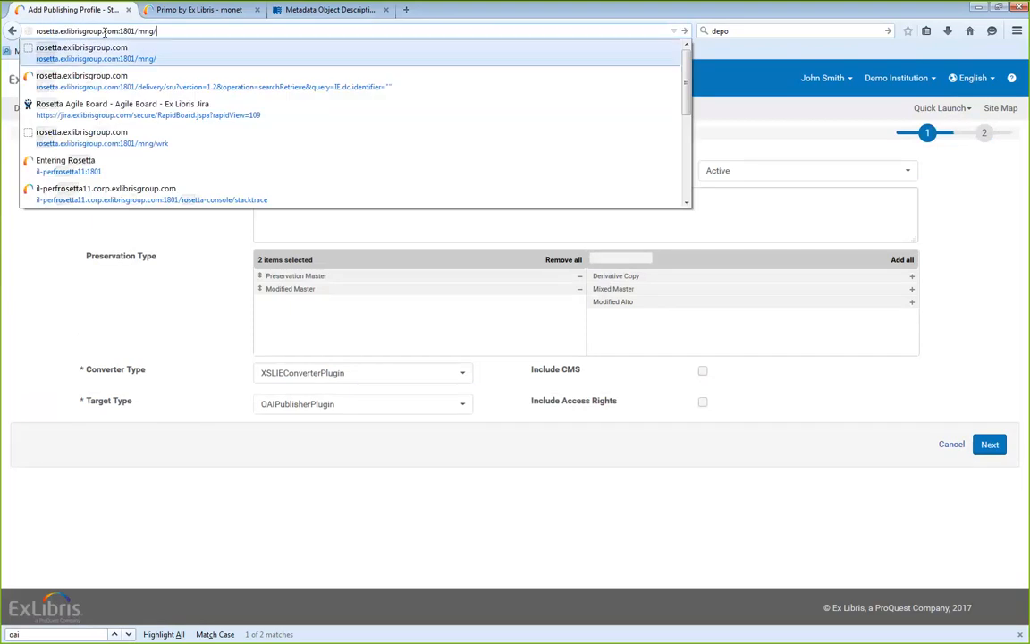
key(Return)
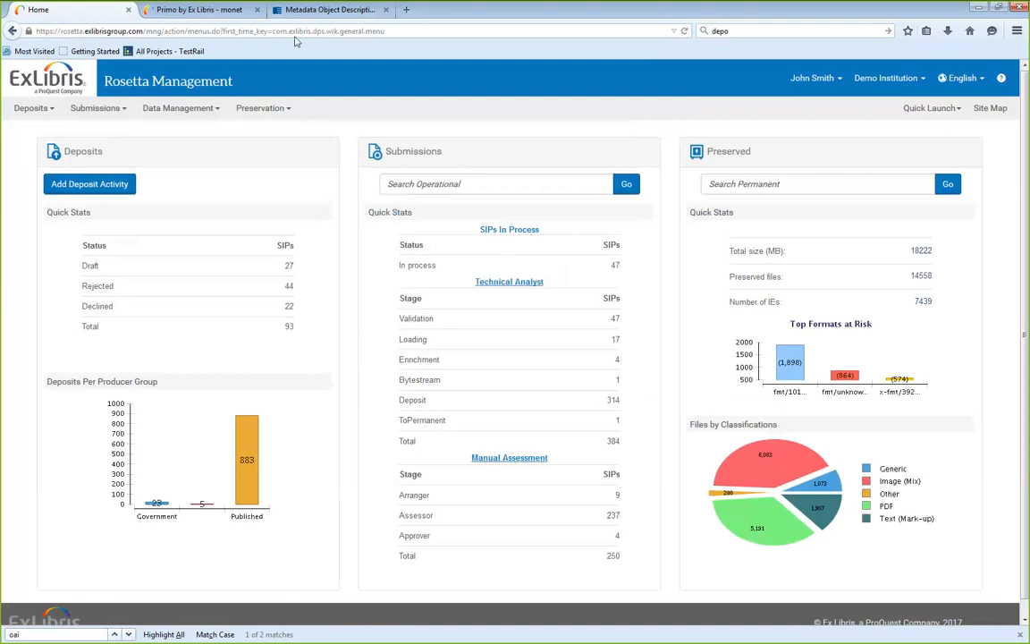
Switch to Primo, rerun the search for monet and return to Rosetta
click(179, 12)
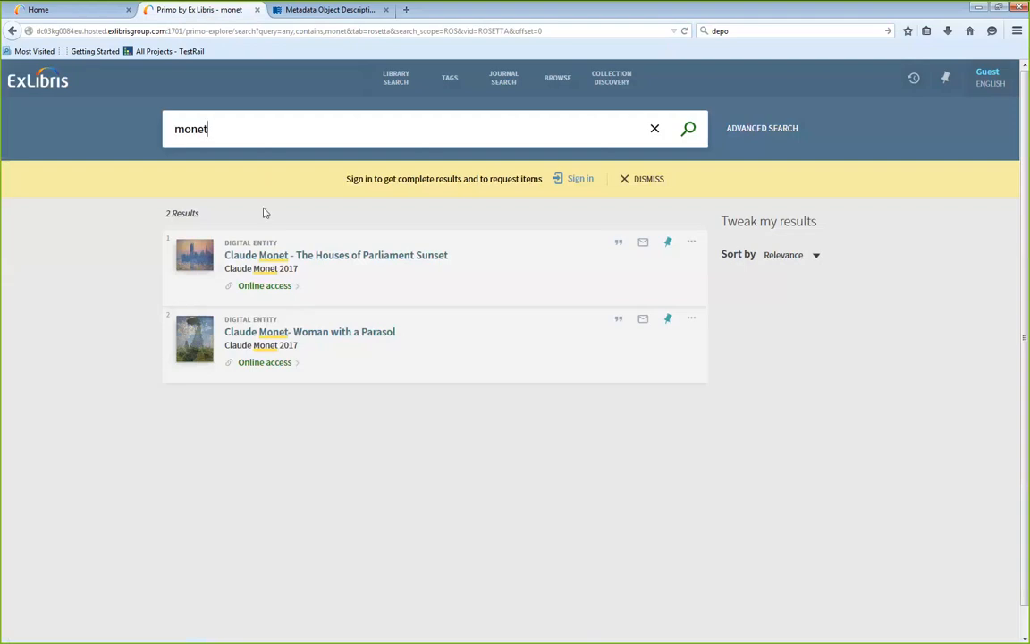
click(687, 128)
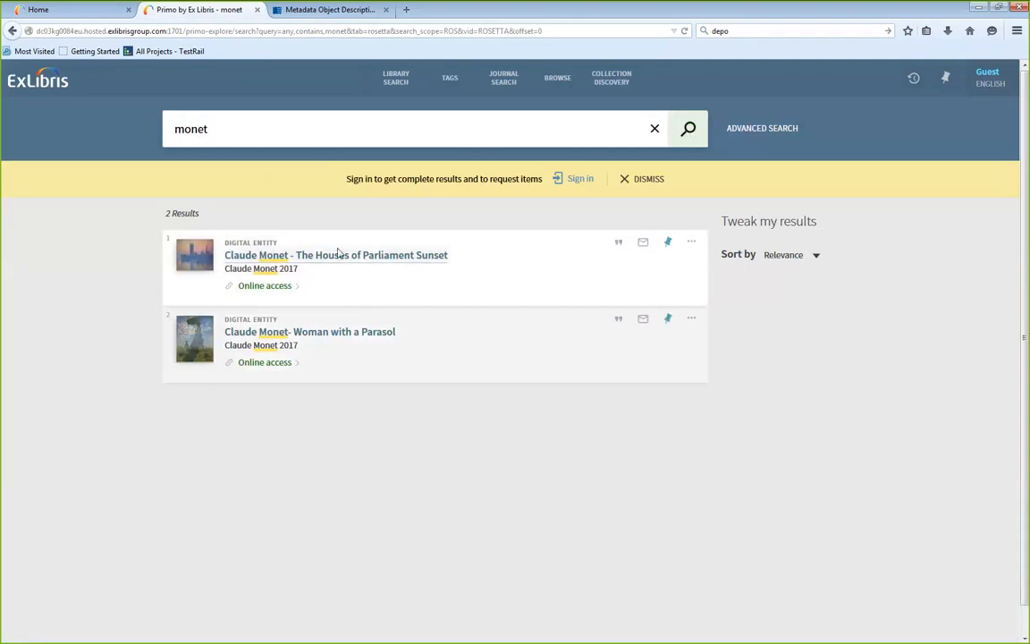
click(53, 13)
Move the three Claude Monet SIPs (1811, 1810 and 1808) in the Assess SIPs list to the next stage
mouse_move(95, 107)
click(255, 159)
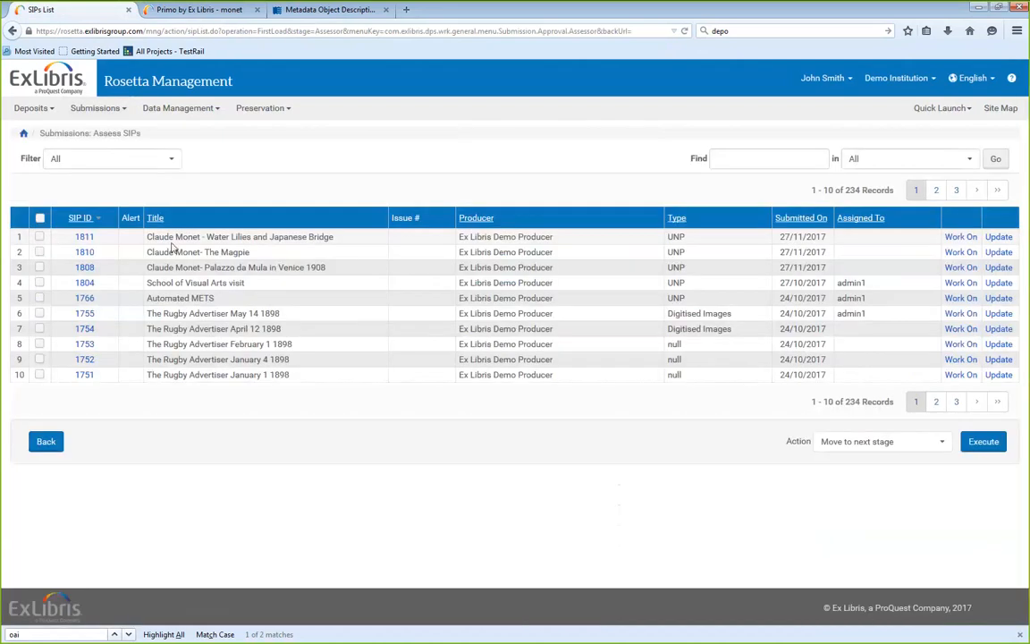
click(40, 236)
click(40, 252)
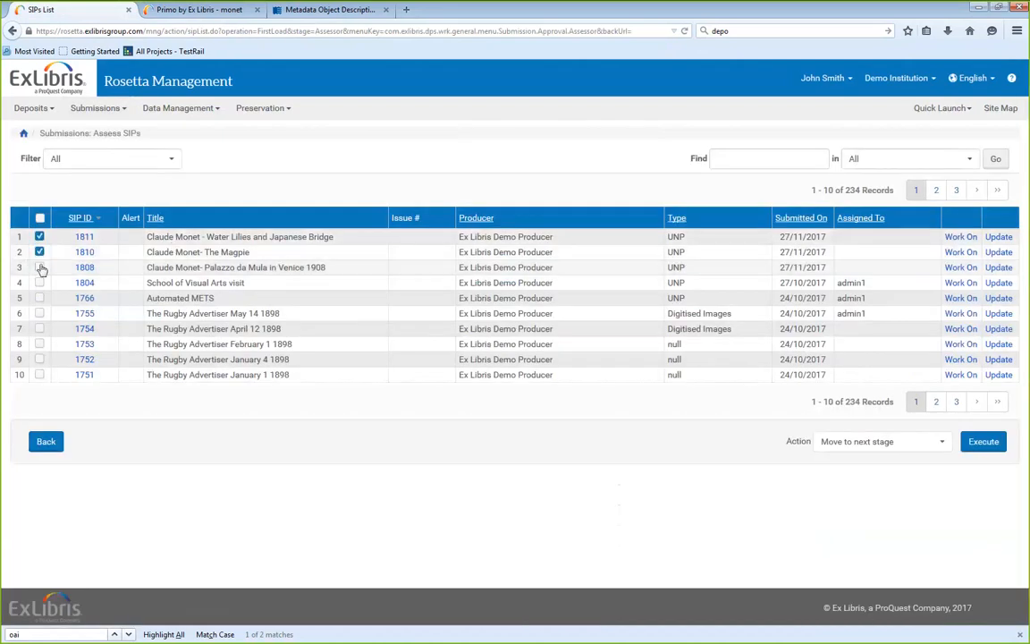
click(39, 268)
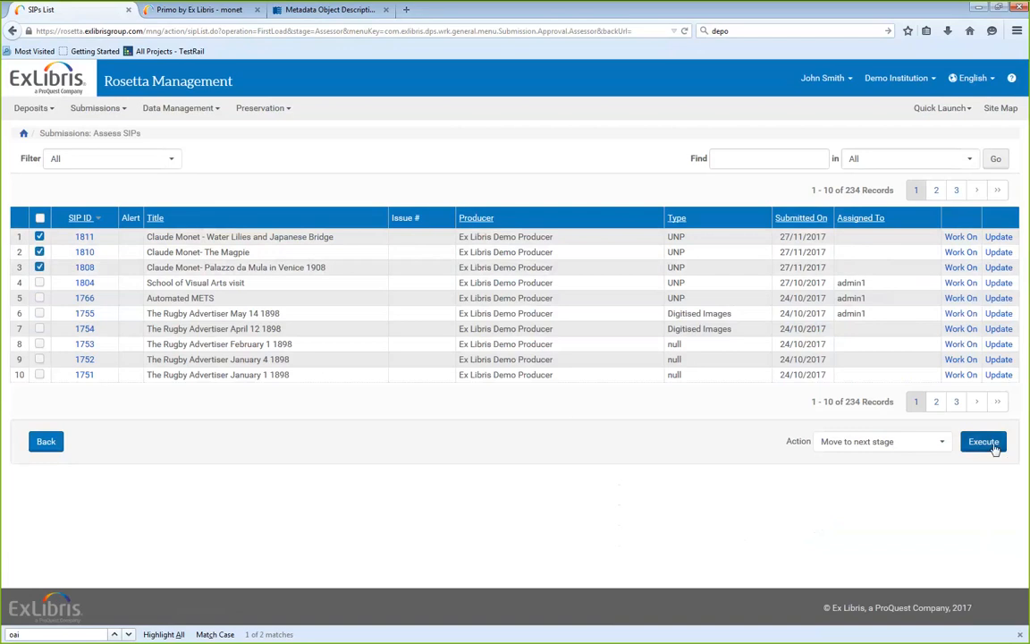
click(991, 446)
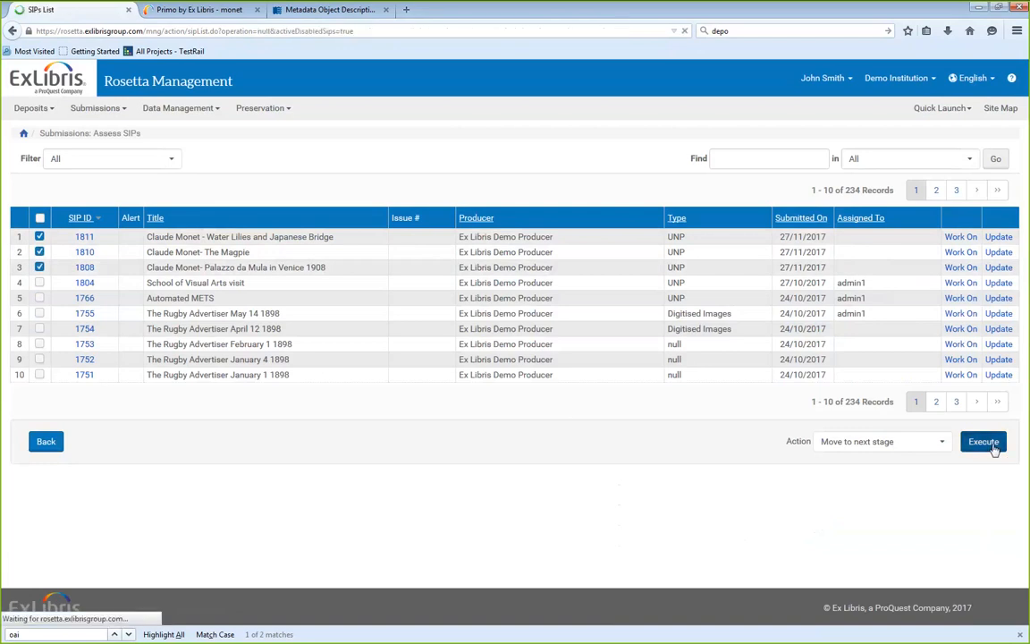
Find the Claude Monet set among the data management sets by searching for monet and view its results
click(166, 108)
click(189, 179)
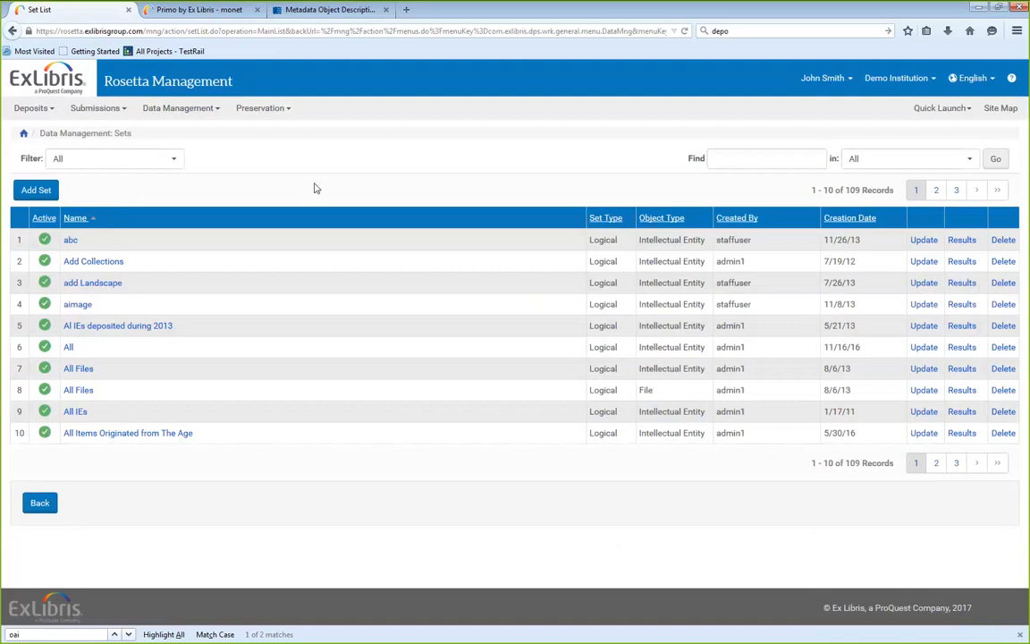
click(716, 157)
text(monet)
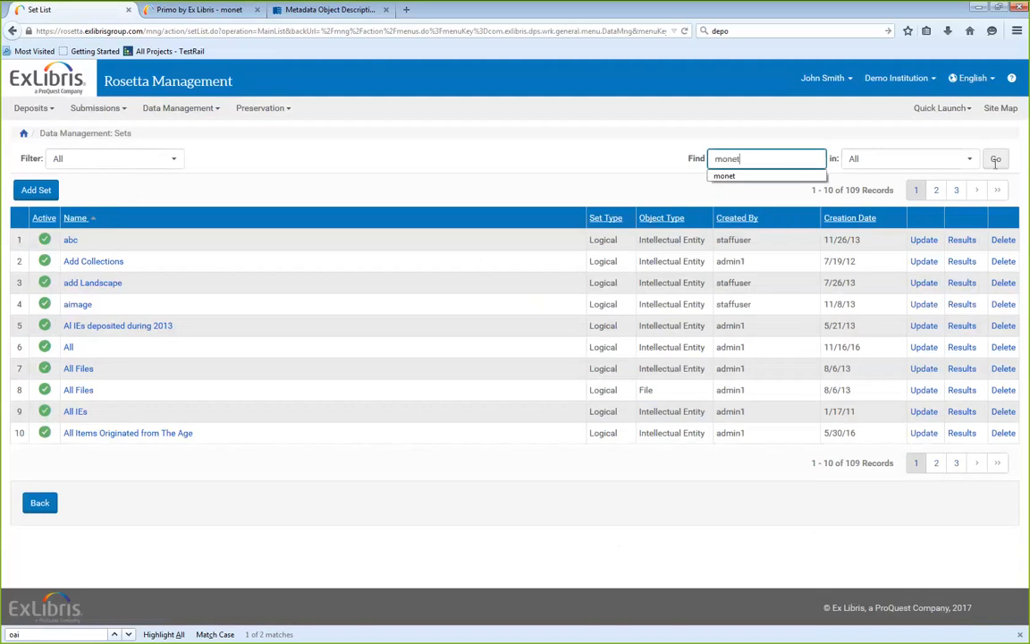
key(Return)
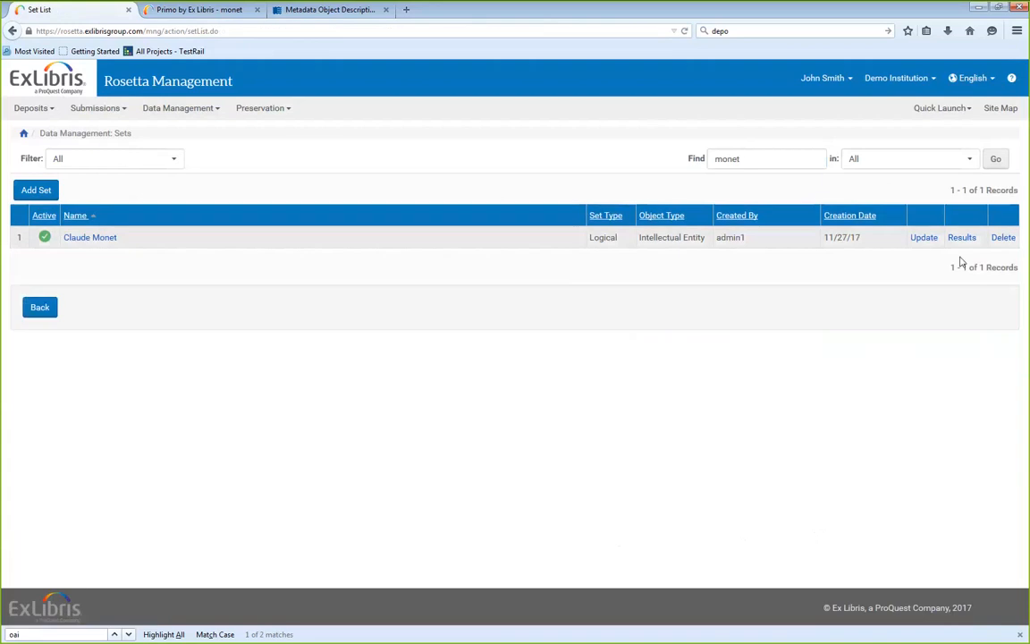
click(965, 239)
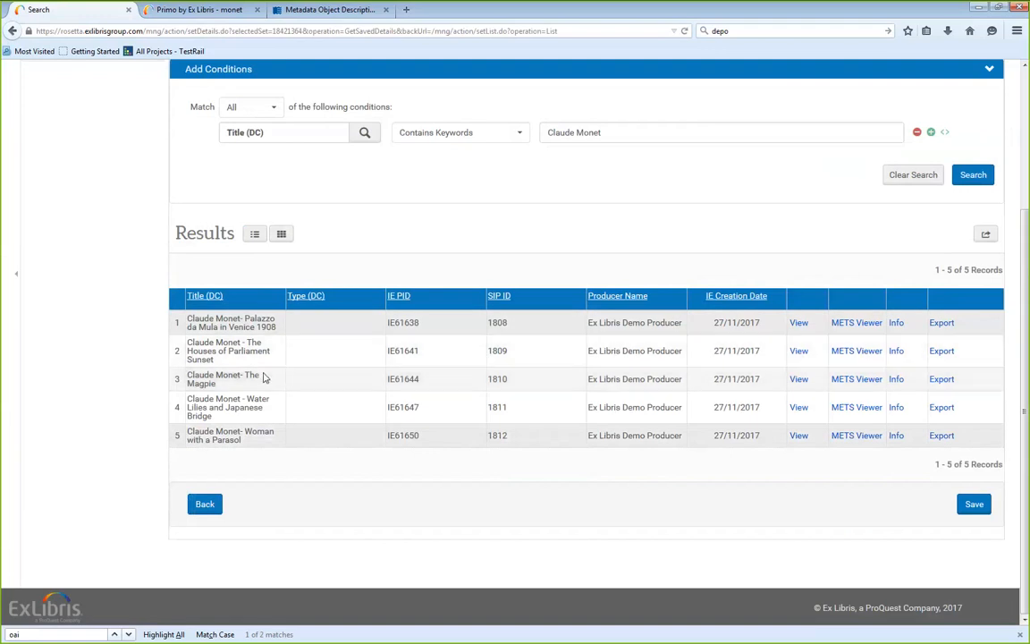
scroll(304, 412, up, 3)
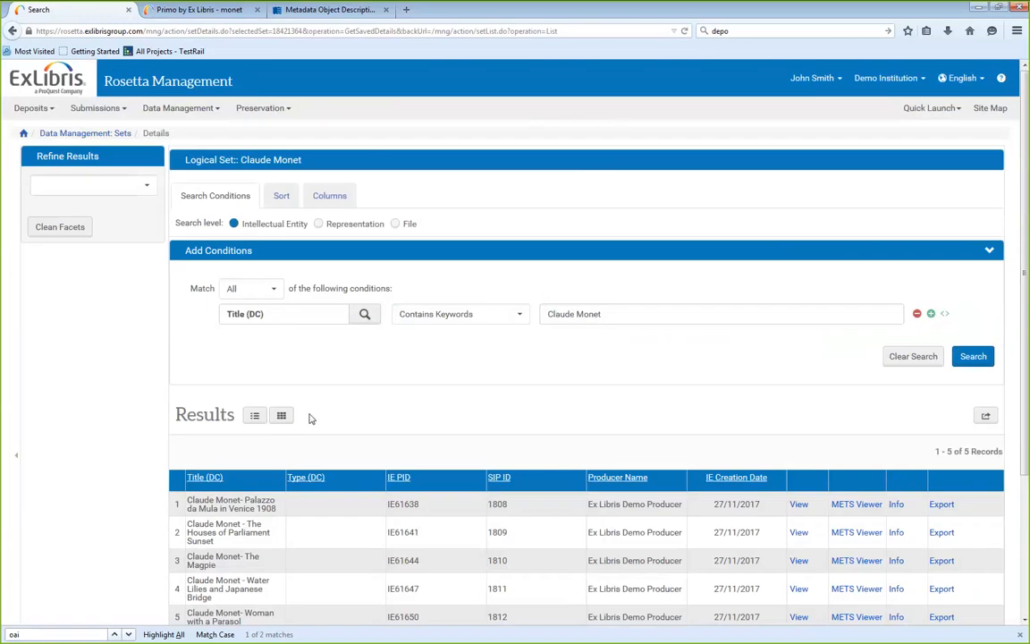
Open the Primo Publishing configuration from the publishing configurations and view the sets assigned to it
click(186, 107)
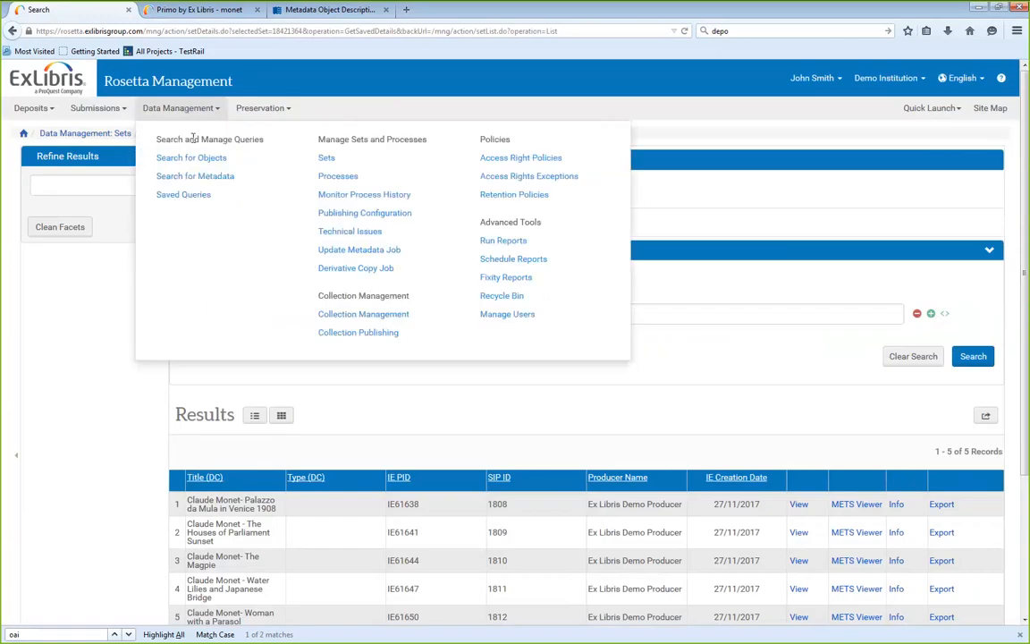
click(361, 217)
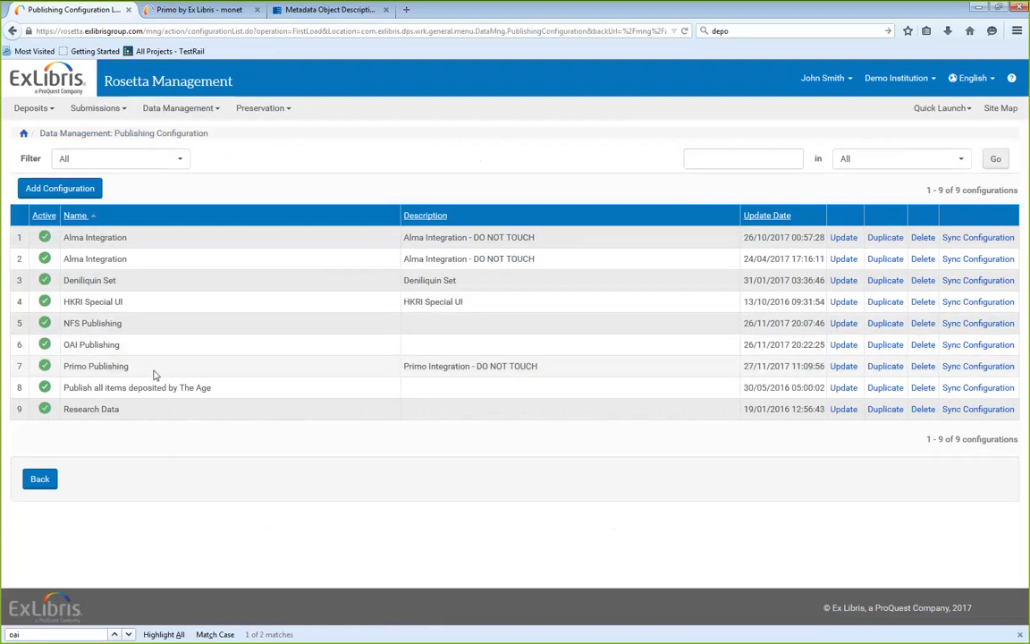
click(835, 374)
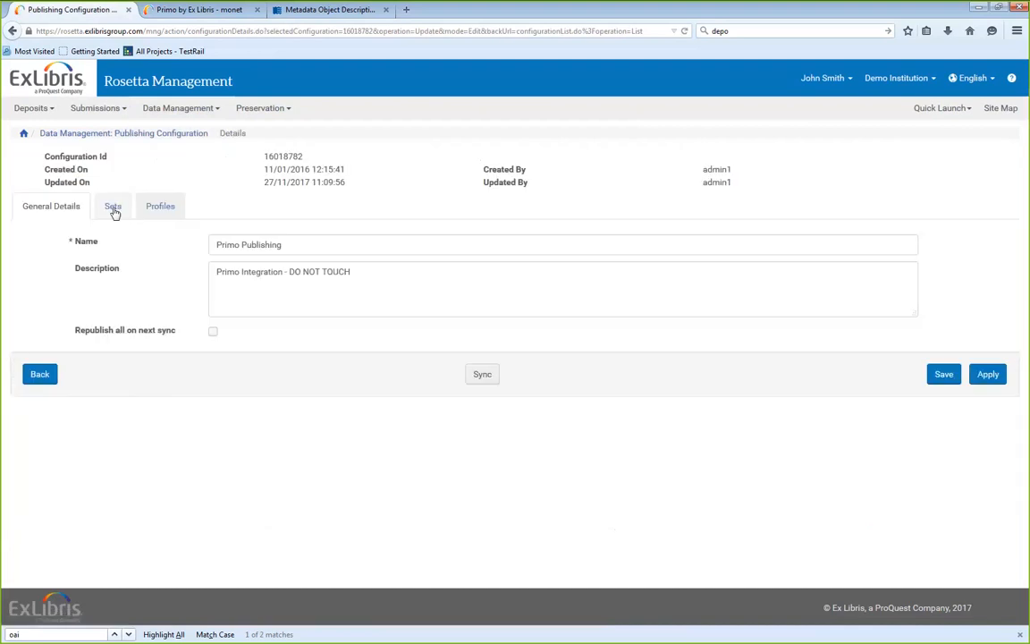
click(115, 210)
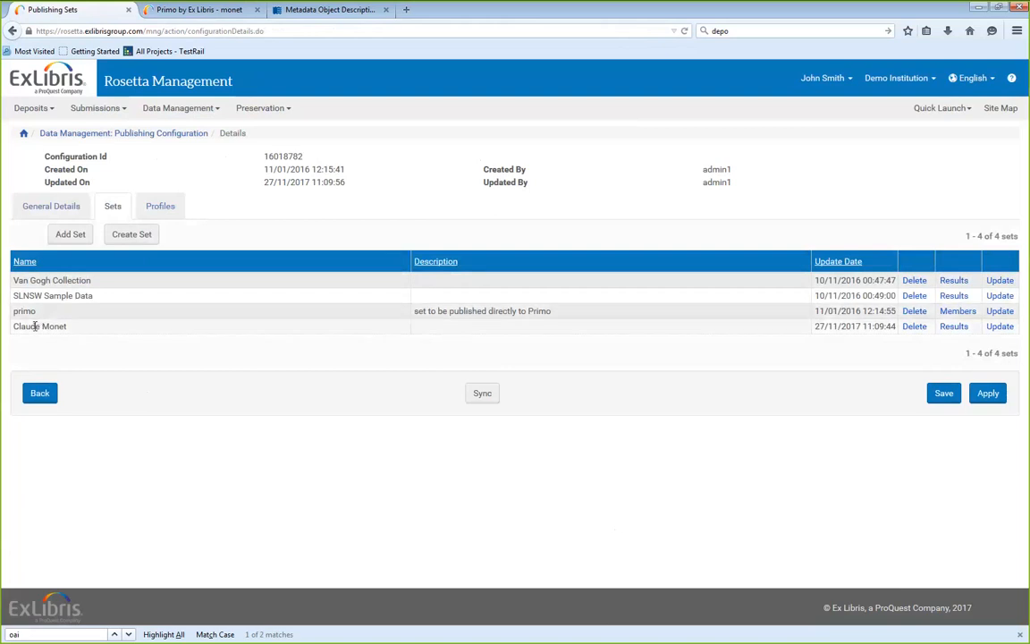
Review the primo profile of the configuration, checking its OAI publisher's Set Spec and Metadata Format
click(162, 208)
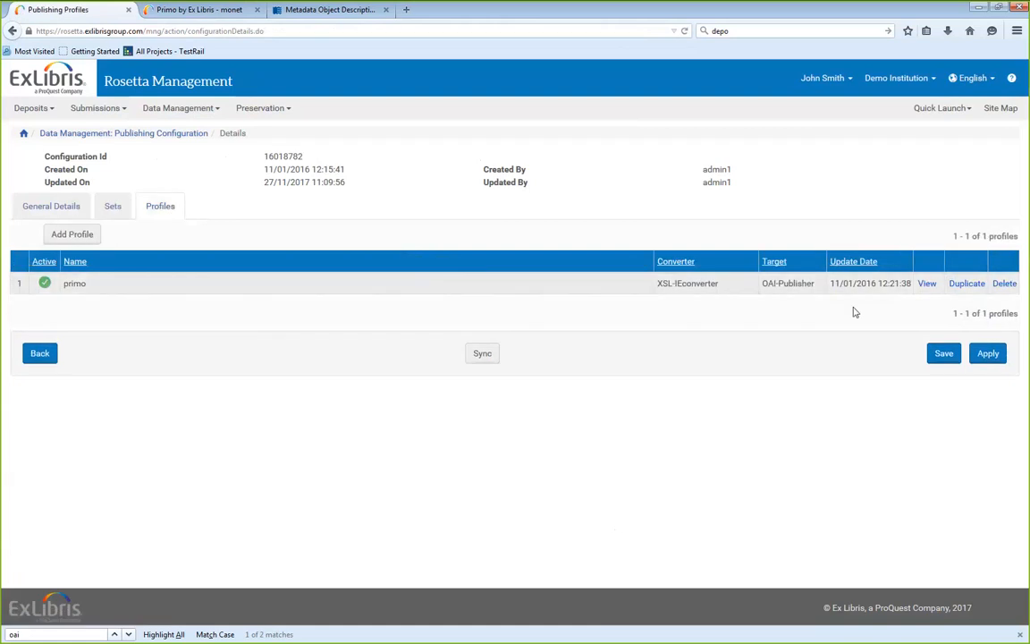
click(924, 287)
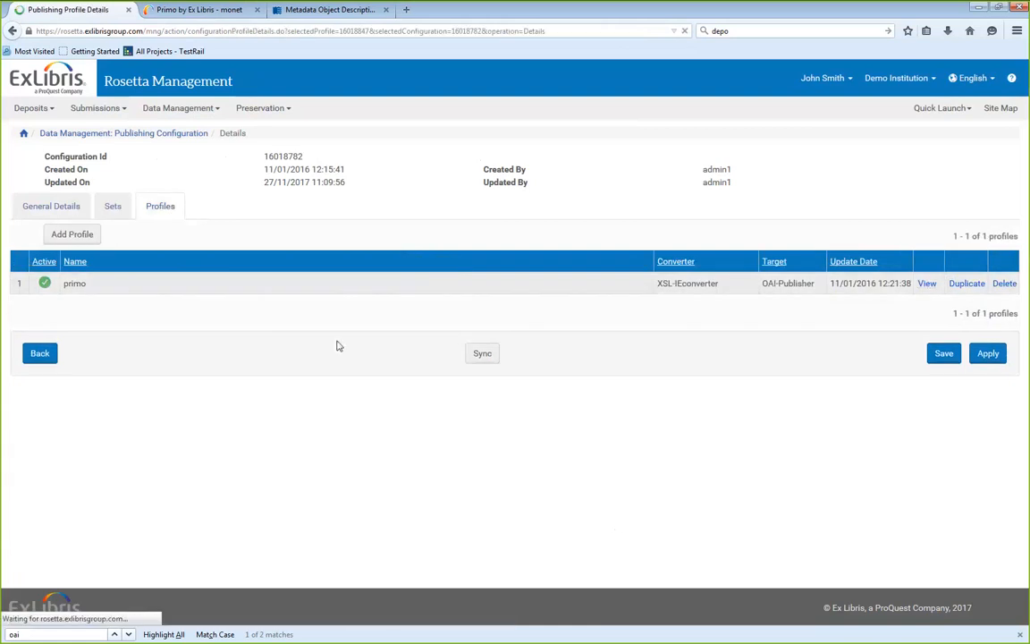
scroll(220, 460, down, 2)
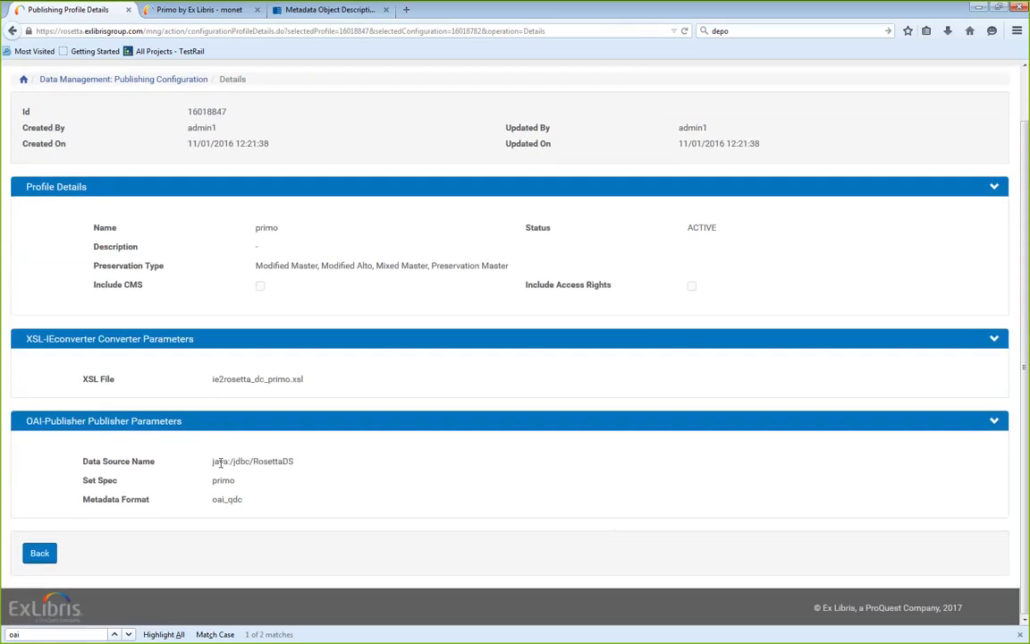
drag(213, 480, 238, 485)
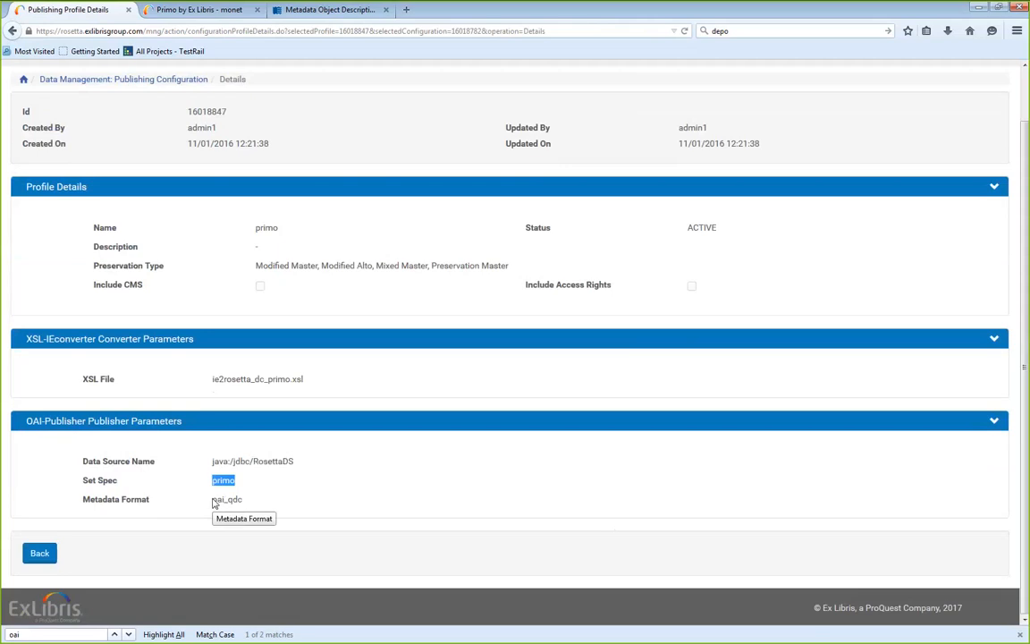
drag(213, 499, 246, 502)
click(262, 505)
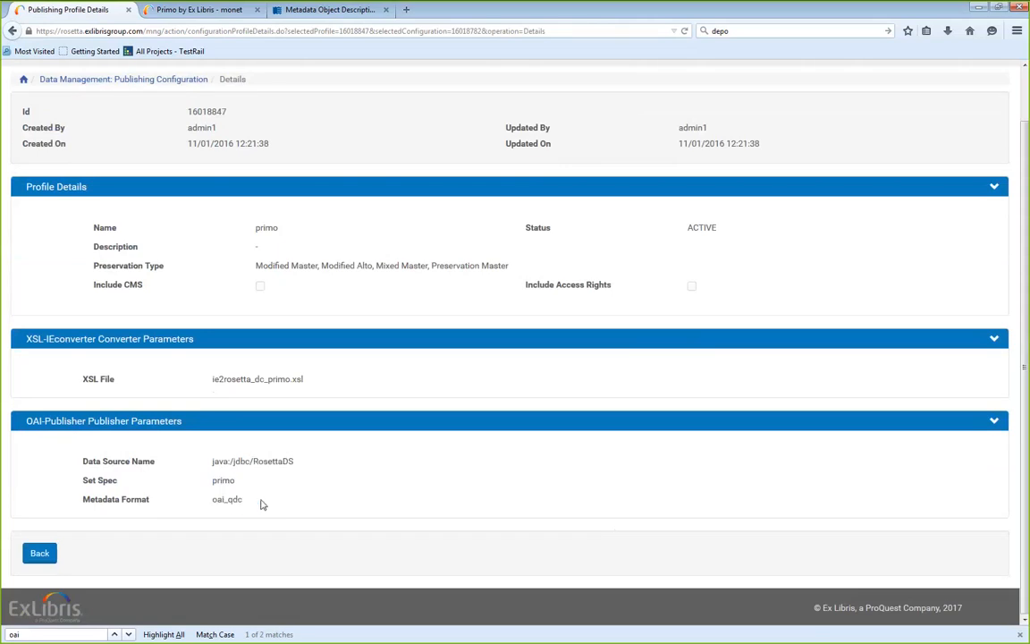
Return to the publishing configurations and synchronize the Primo Publishing configuration
click(38, 552)
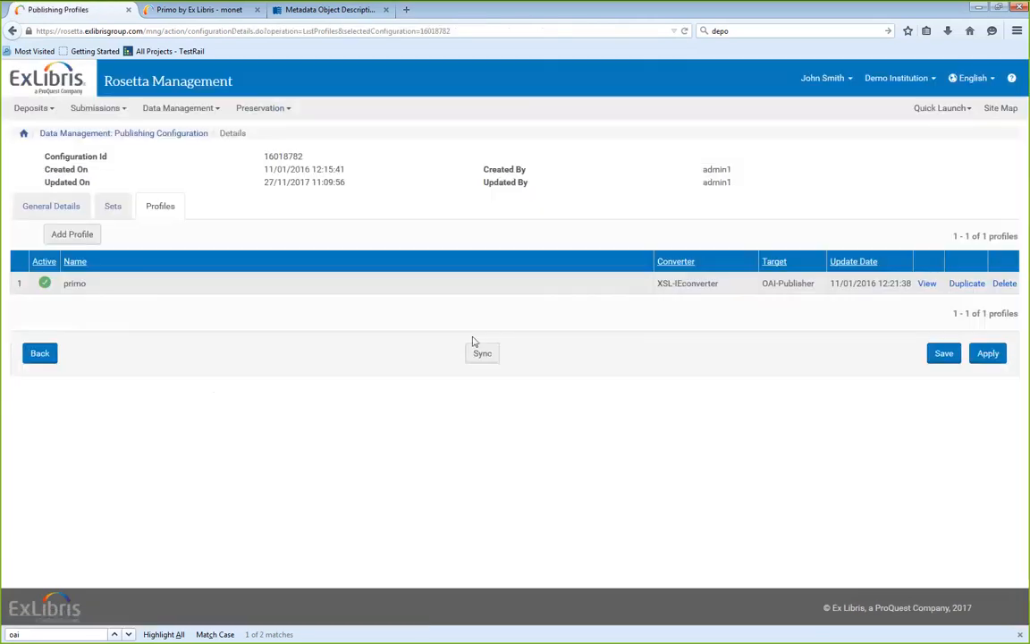
click(40, 356)
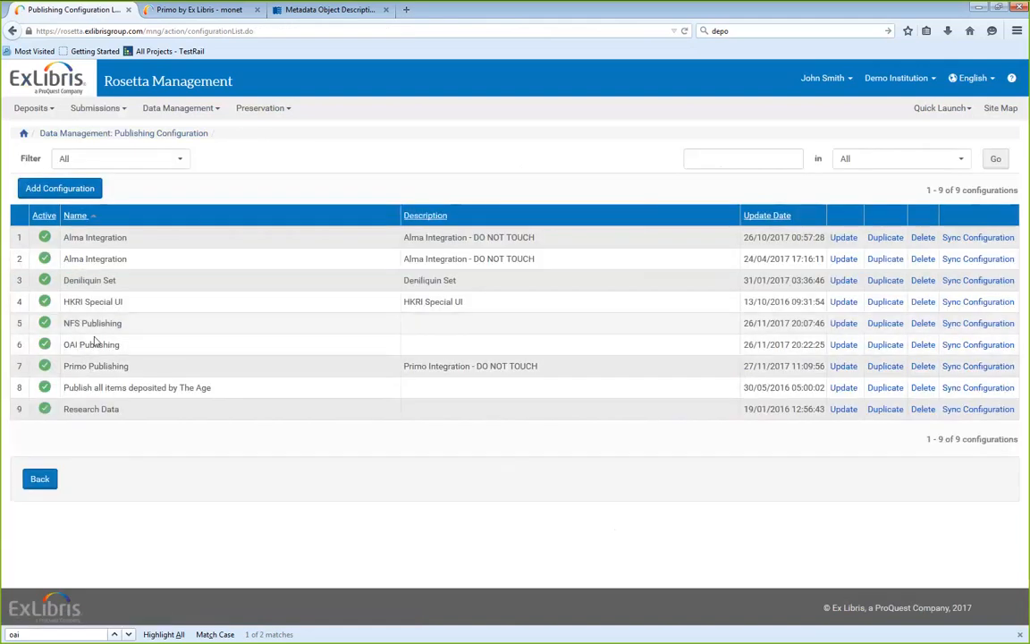
click(959, 369)
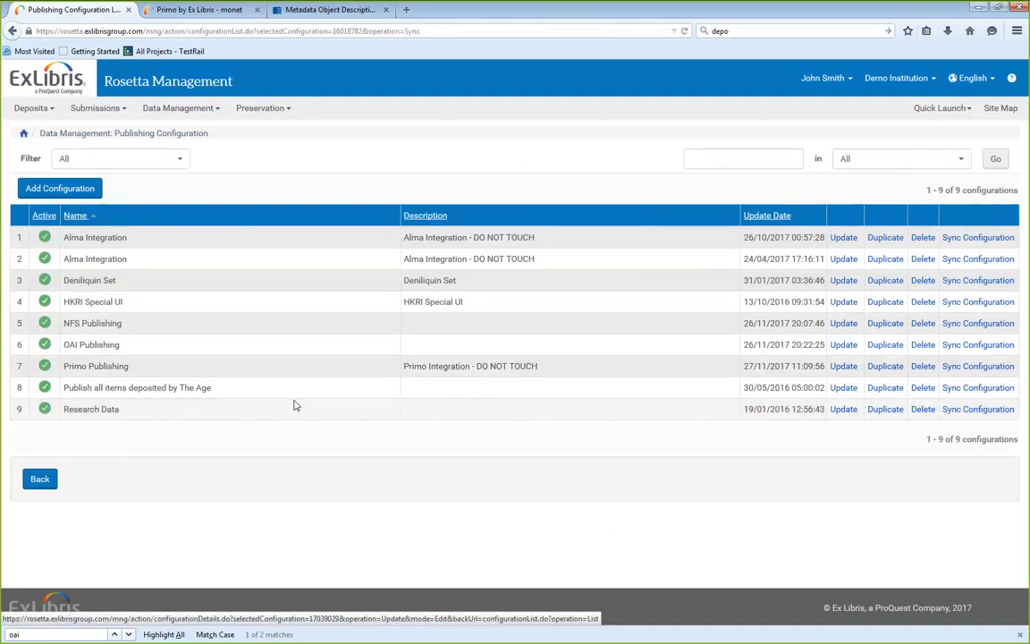
Switch to Primo, go to its Back Office on port 1601 and log in with the prefilled credentials
click(205, 12)
drag(172, 32, 592, 35)
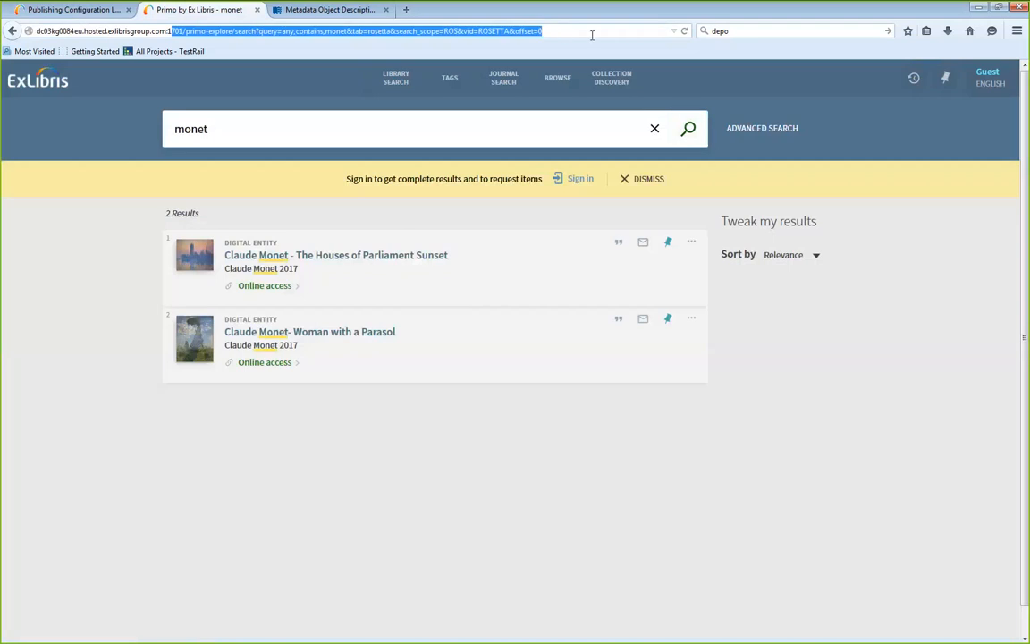
text(60)
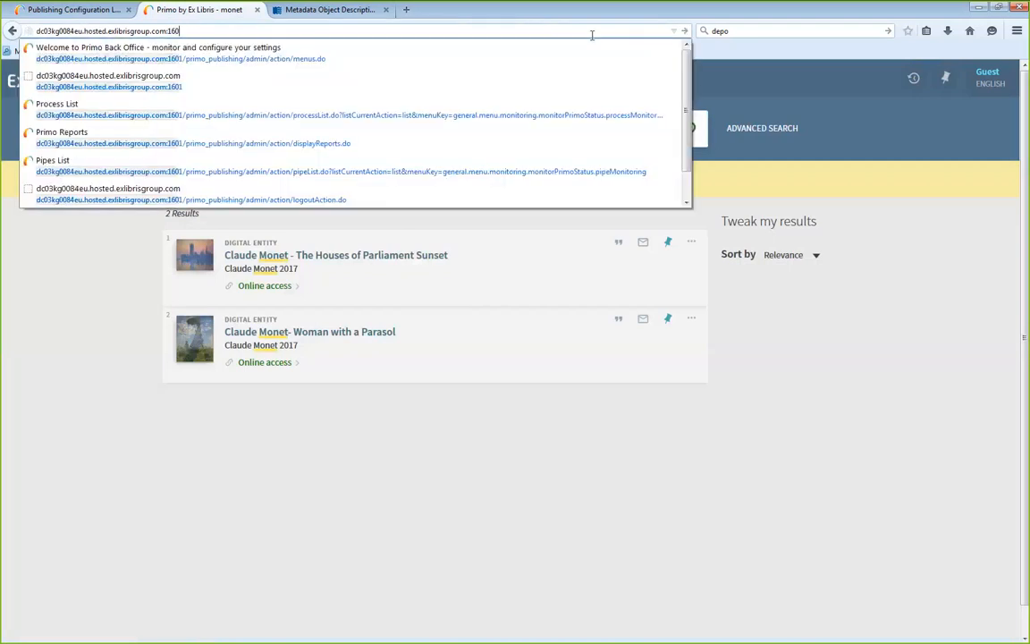
key(Down)
key(Return)
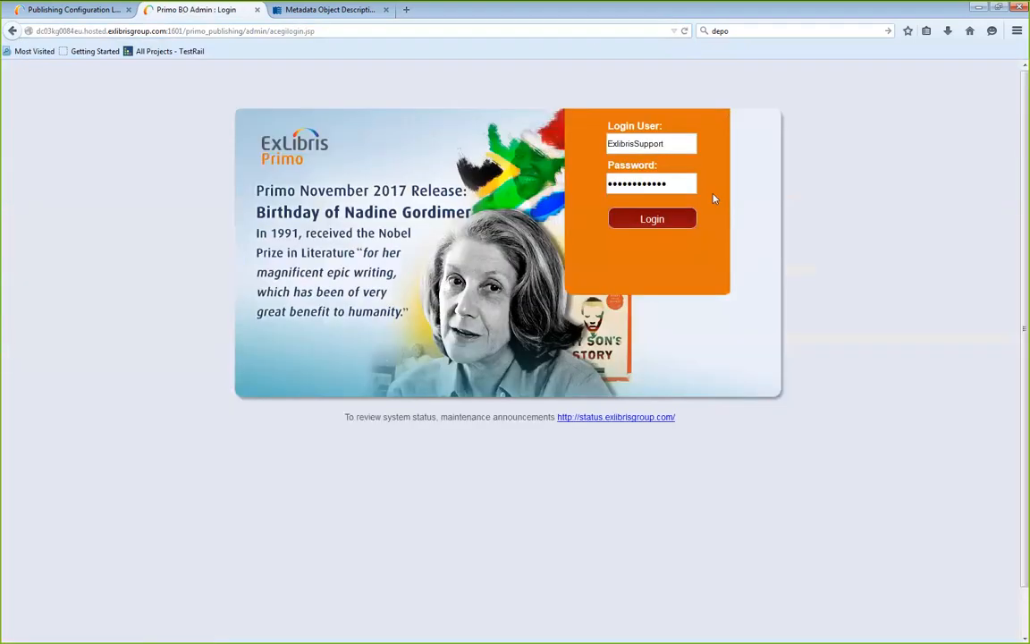
click(637, 225)
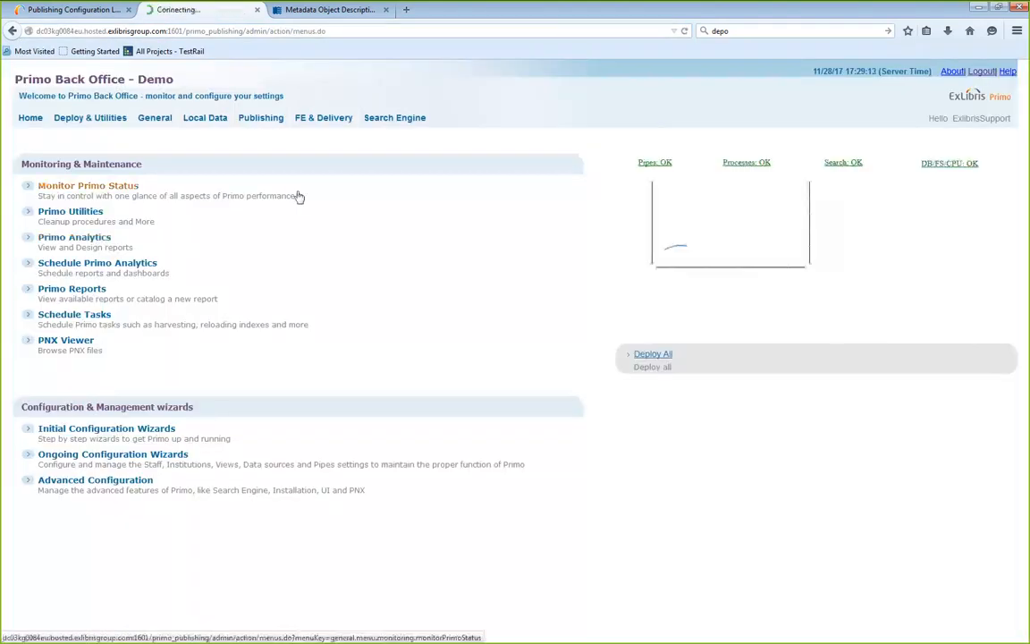
Open the publishing Pipe List and browse the institutions offered as pipe owner
mouse_move(257, 124)
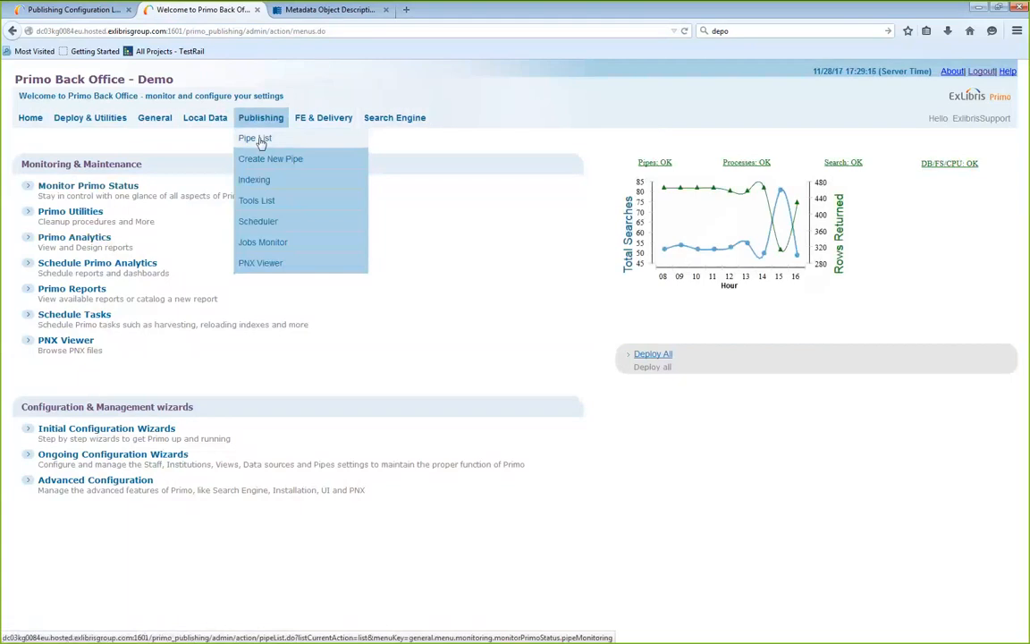
click(261, 142)
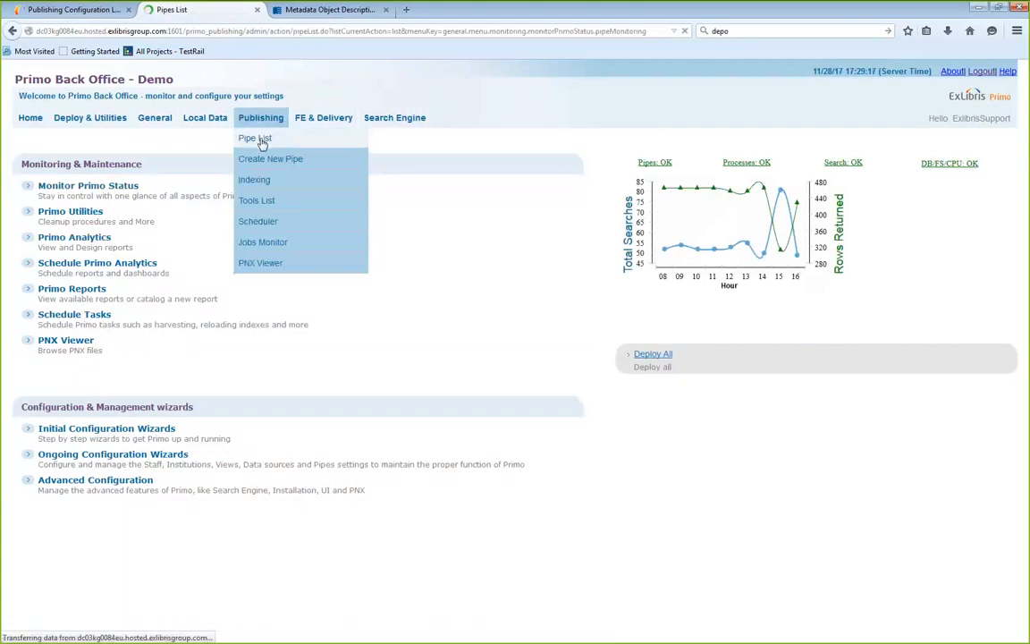
click(135, 184)
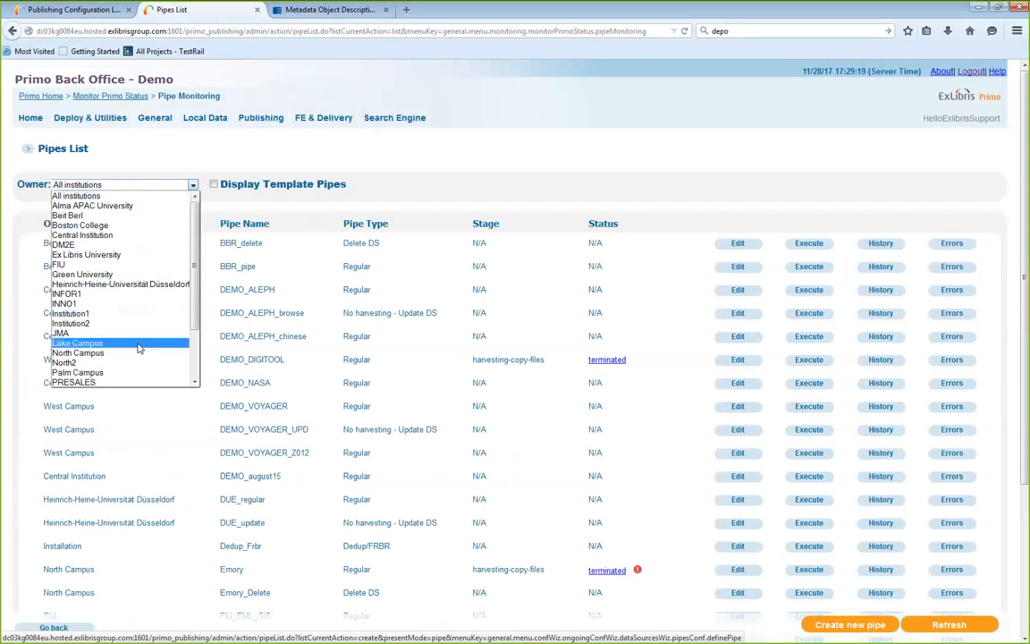
scroll(190, 366, down, 2)
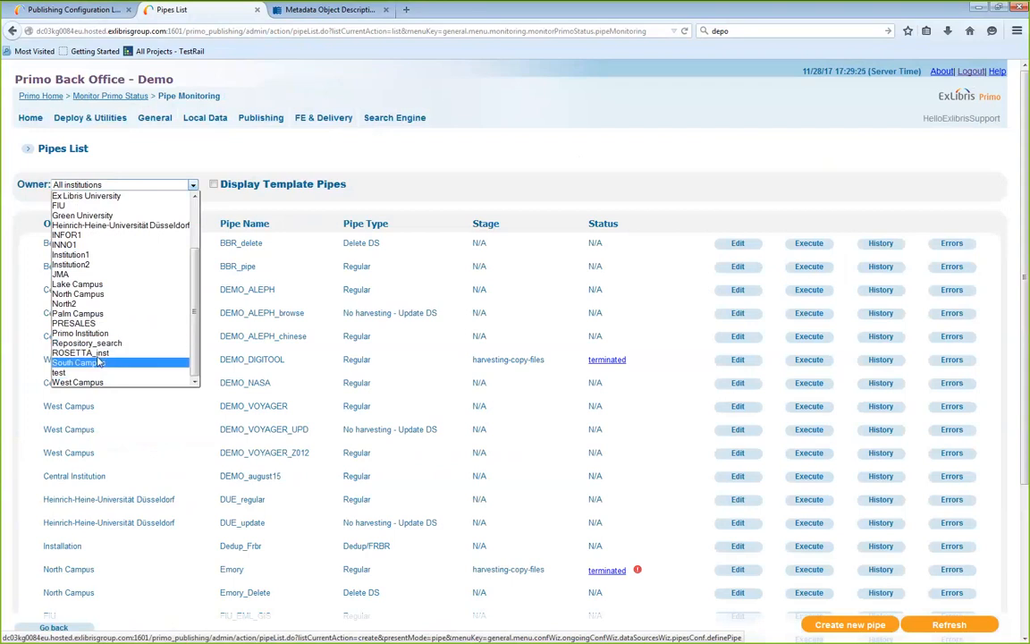
Switch to Rosetta and request the OAI provider's ListRecords output with metadata prefix oai_qdc and set primo
click(79, 11)
drag(145, 30, 501, 19)
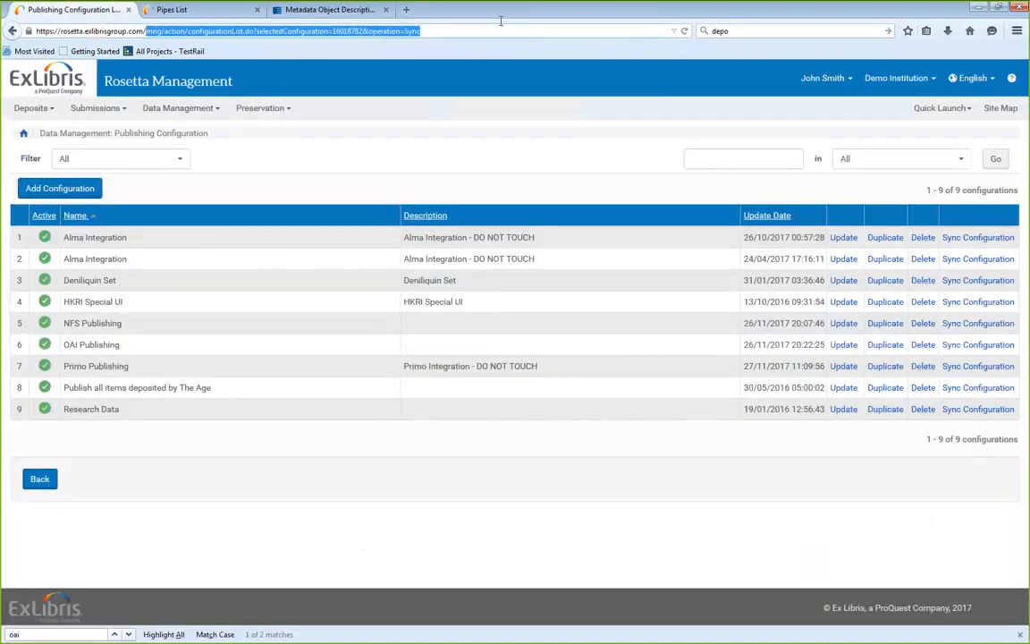
text(oaiprovider/)
key(Down)
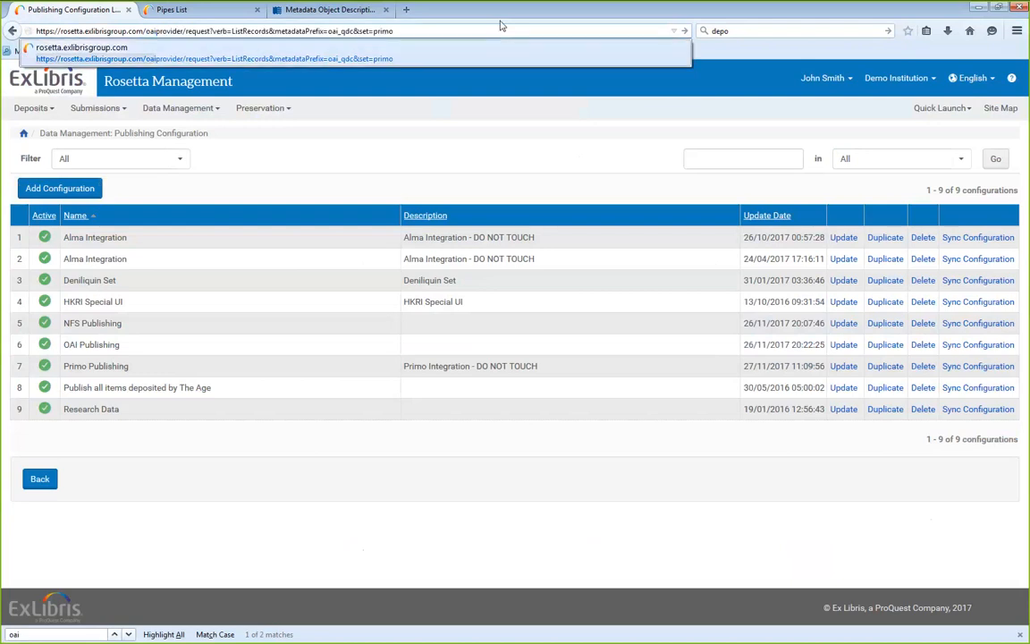
key(Return)
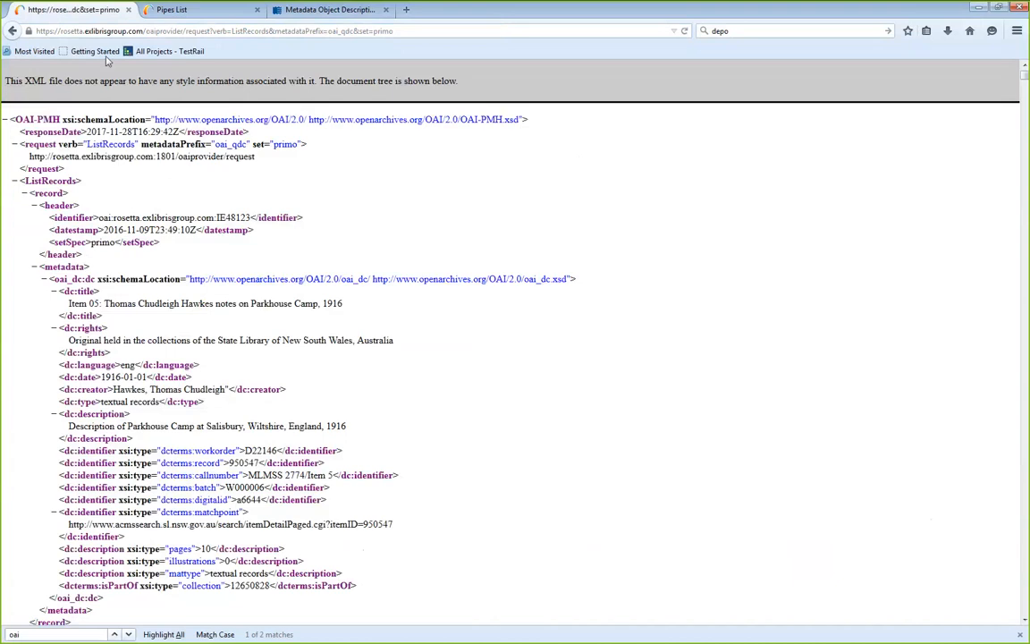
Examine the OAI request's verb, metadata prefix and set, and look through the returned records for the Claude Monet items
drag(233, 31, 394, 32)
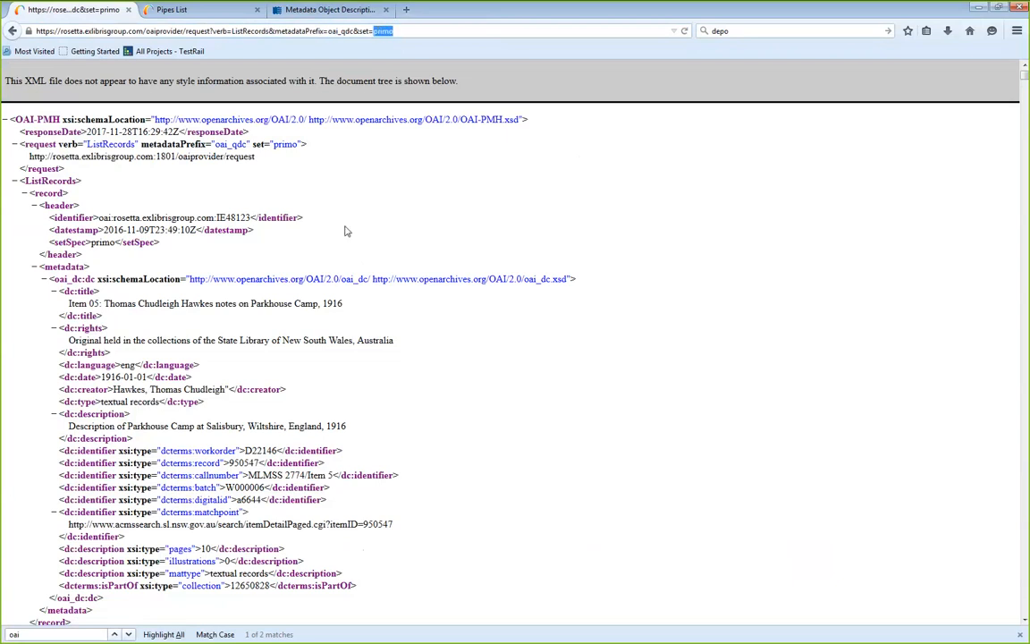
scroll(320, 323, down, 5)
scroll(179, 269, up, 4)
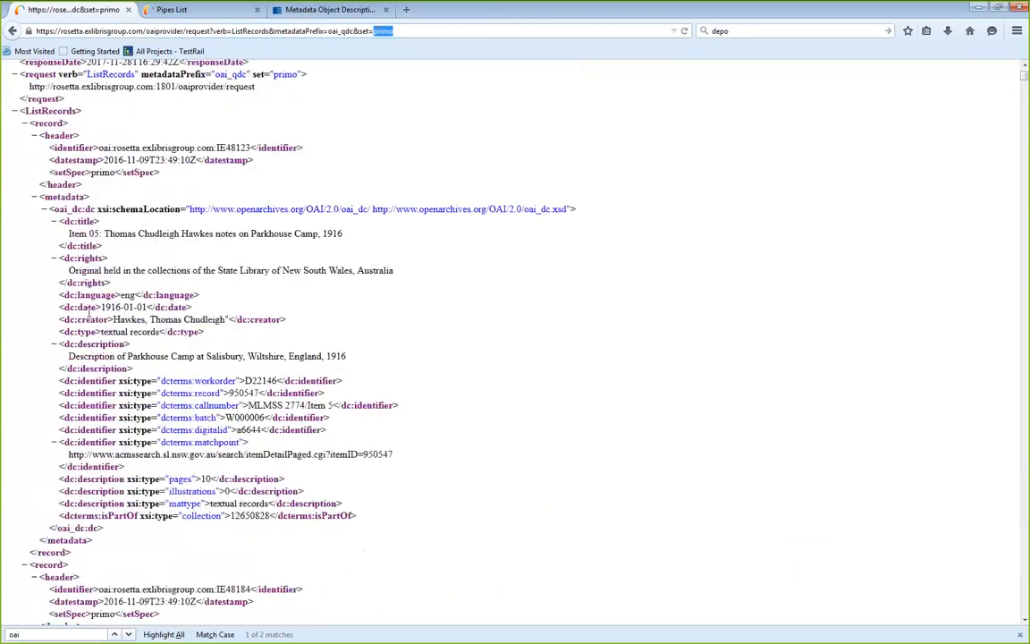
scroll(186, 223, up, 2)
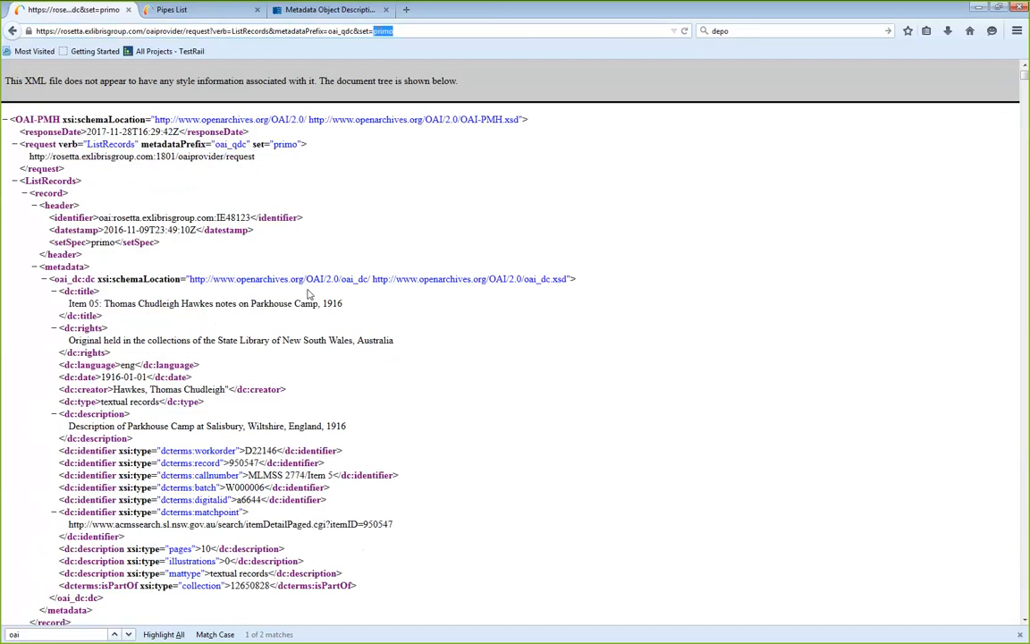
scroll(308, 293, down, 12)
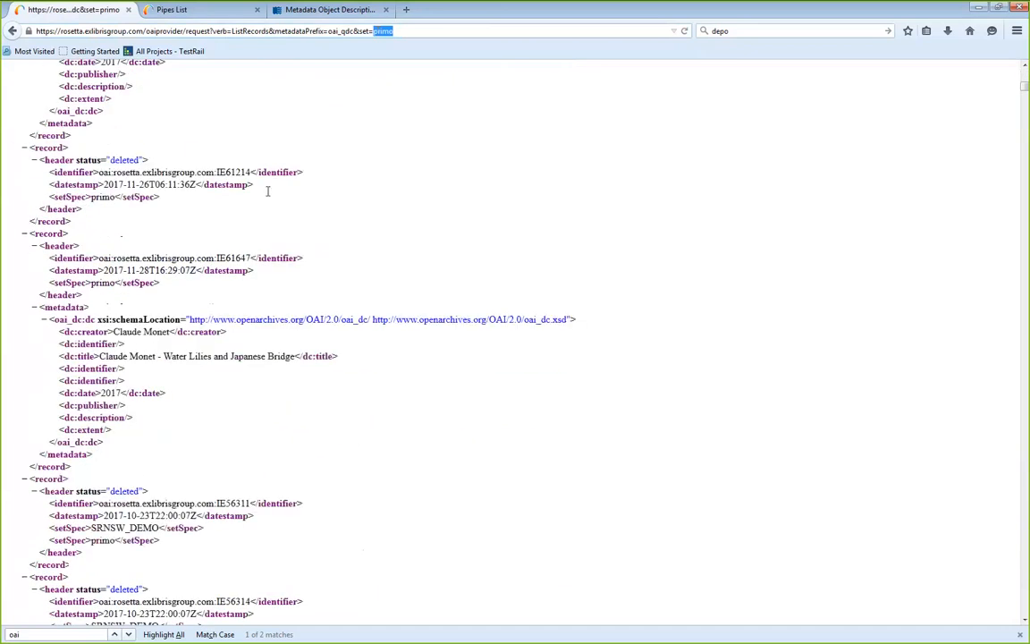
scroll(266, 190, down, 5)
Switch to the Primo Back Office, filter the Pipes List by owner ROSETTA_inst and execute ROSETTA_DEMO_PIPE
click(221, 17)
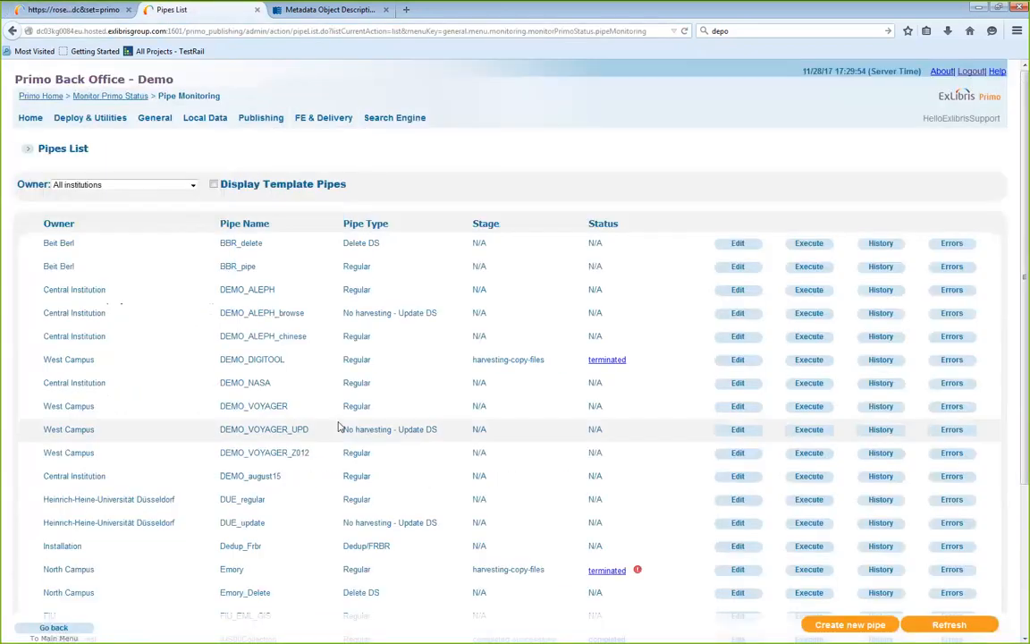
scroll(340, 426, down, 3)
scroll(161, 357, up, 10)
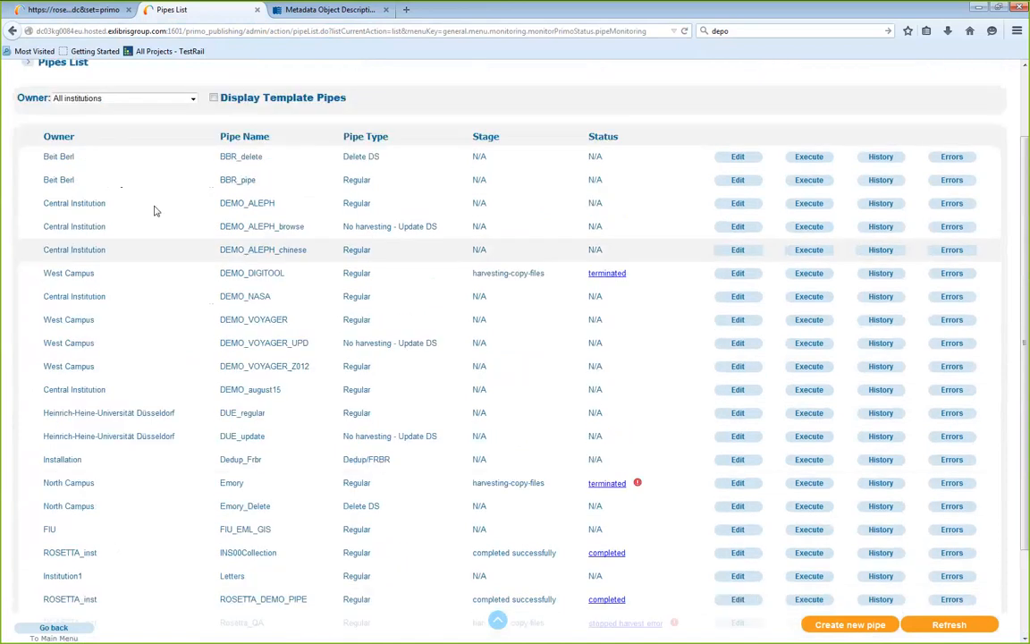
click(143, 185)
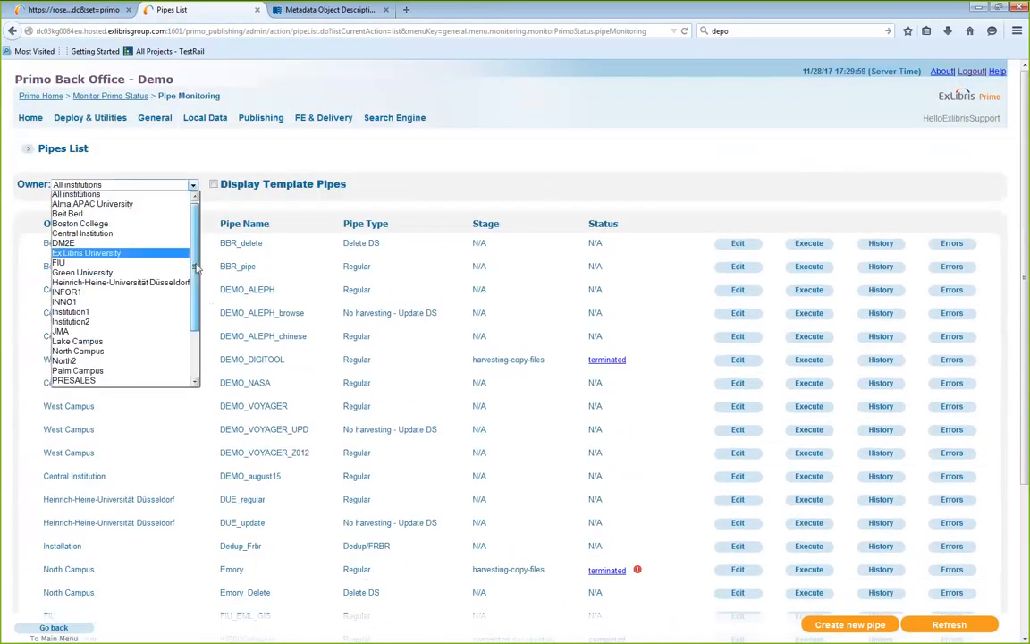
scroll(165, 304, down, 2)
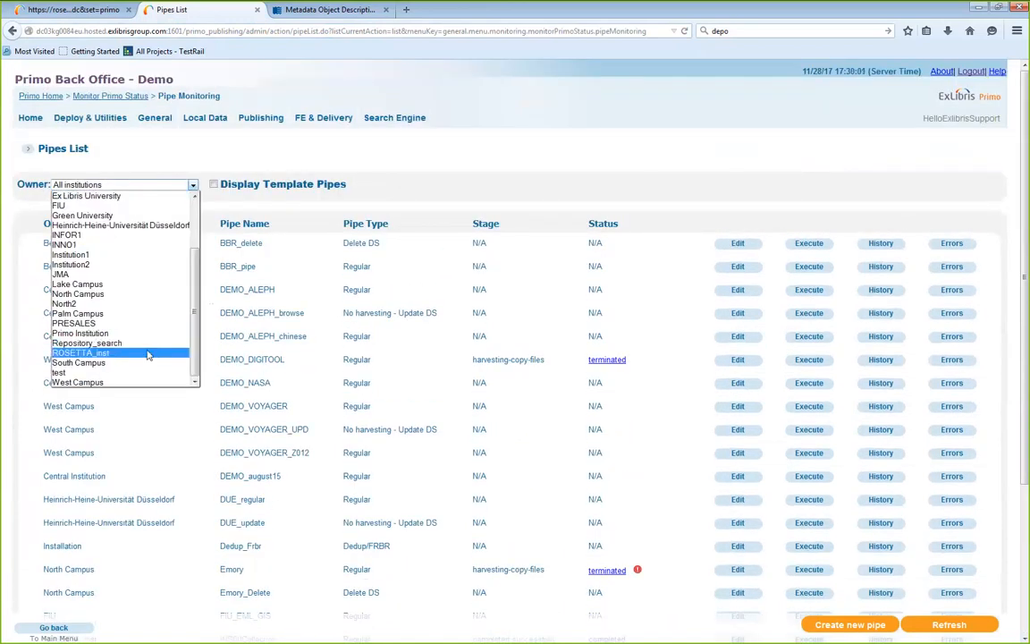
click(148, 355)
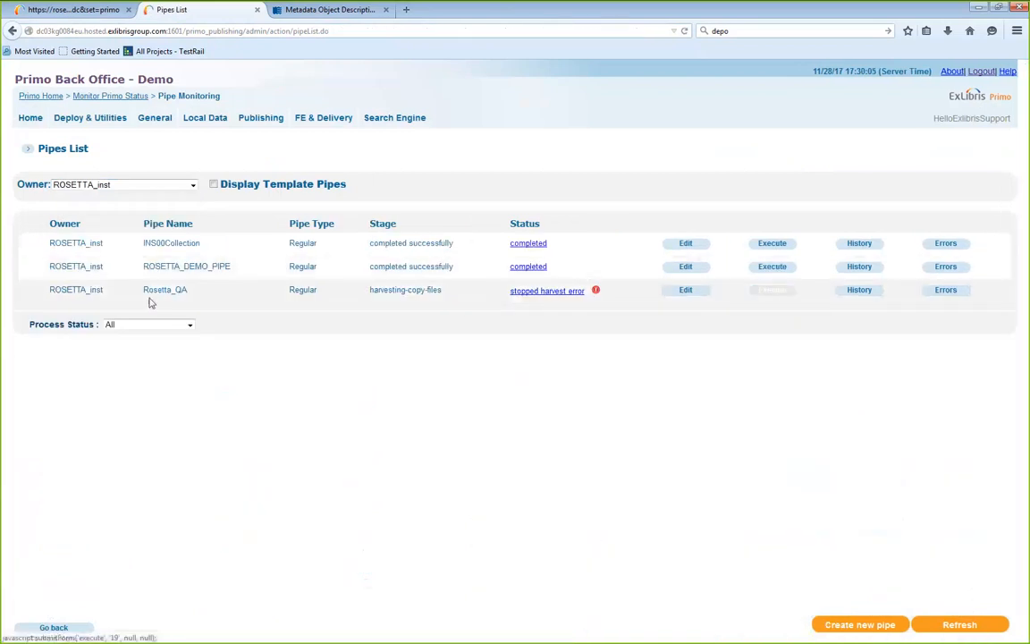
click(782, 273)
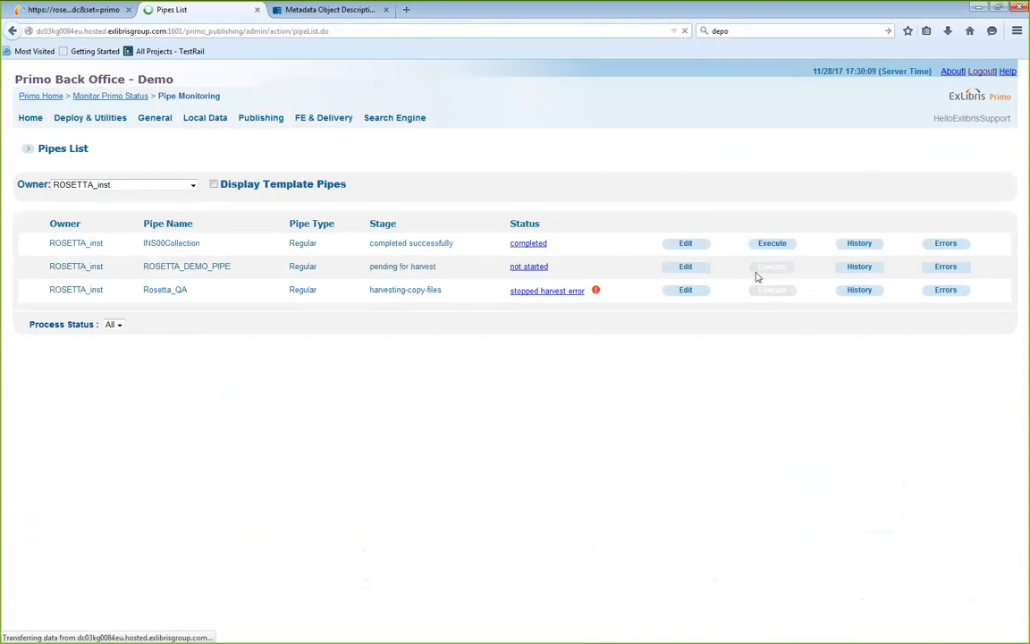
Open the definition of ROSETTA_DEMO_PIPE and examine its server, metadata format and set
click(686, 273)
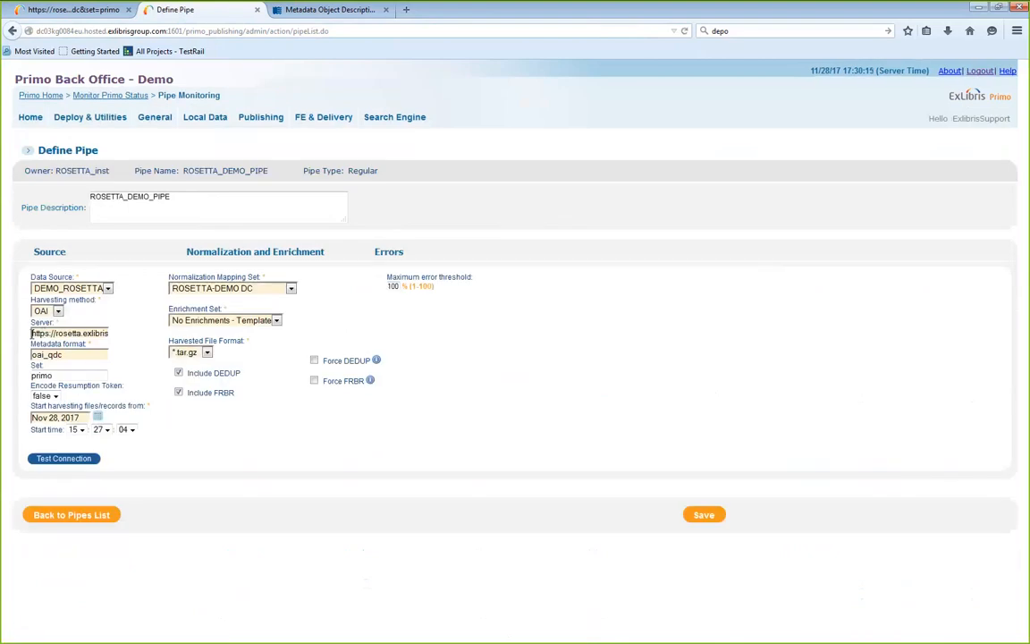
mouse_move(32, 333)
mouse_down()
mouse_move(114, 331)
mouse_move(12, 337)
mouse_up()
click(58, 333)
click(70, 334)
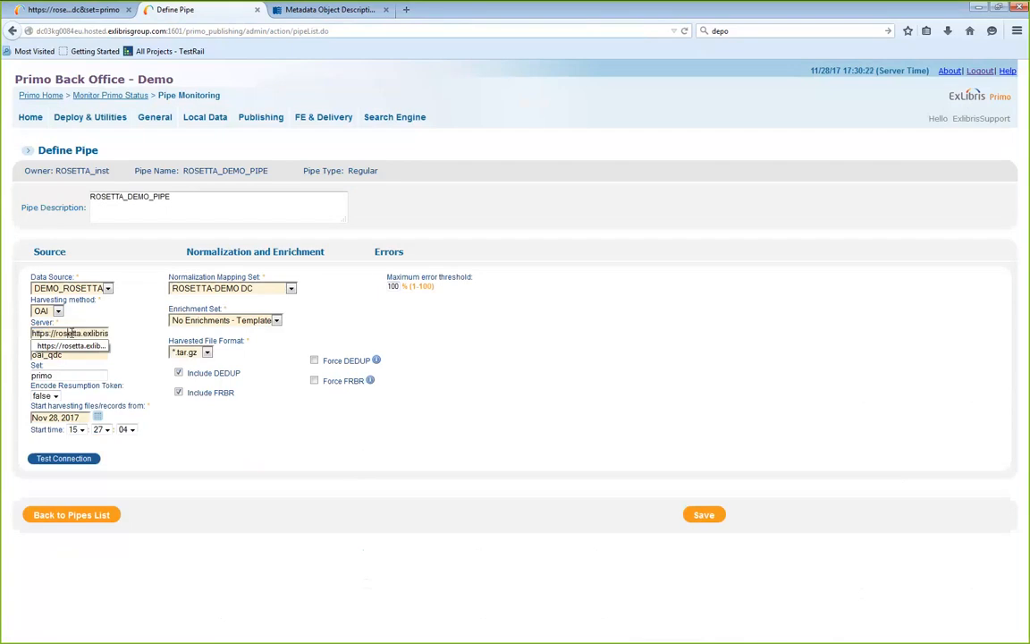
drag(84, 333, 33, 360)
click(88, 332)
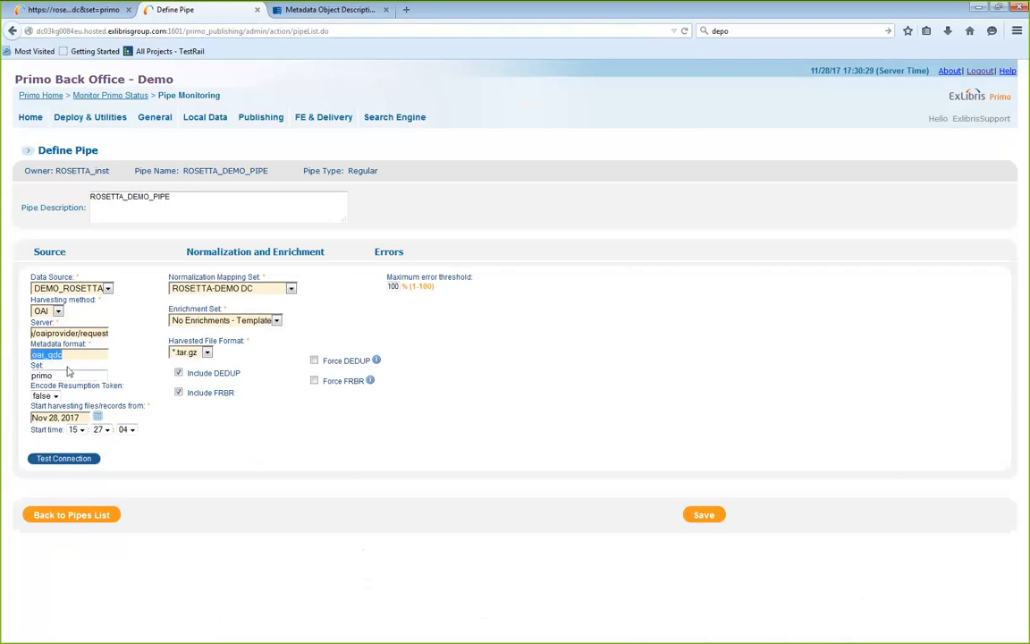
drag(82, 377, 28, 379)
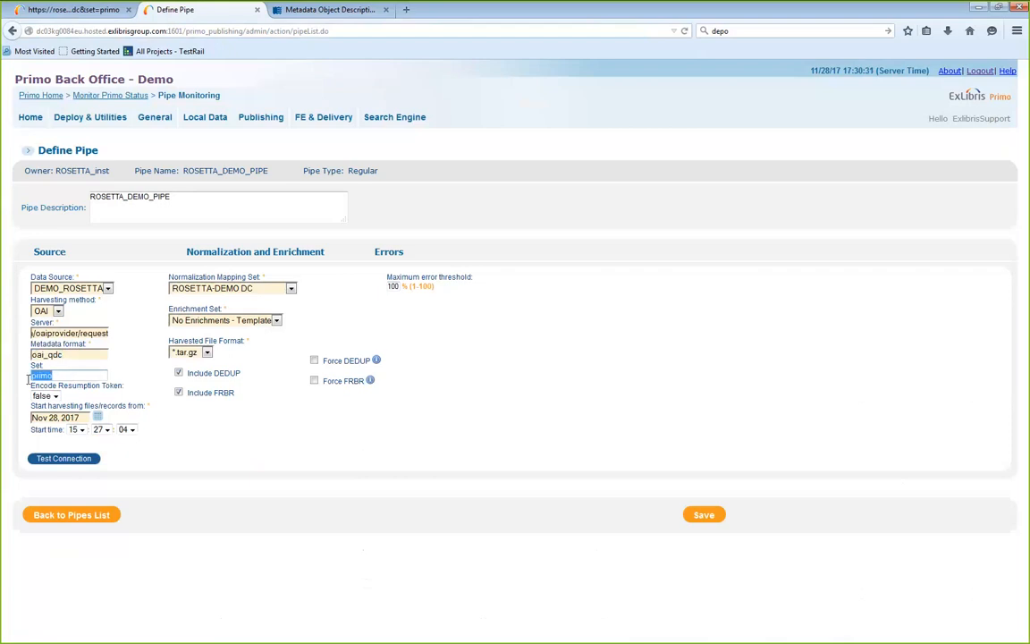
Set the pipe's harvesting start date to Nov 01, 2017 and save the definition
click(97, 417)
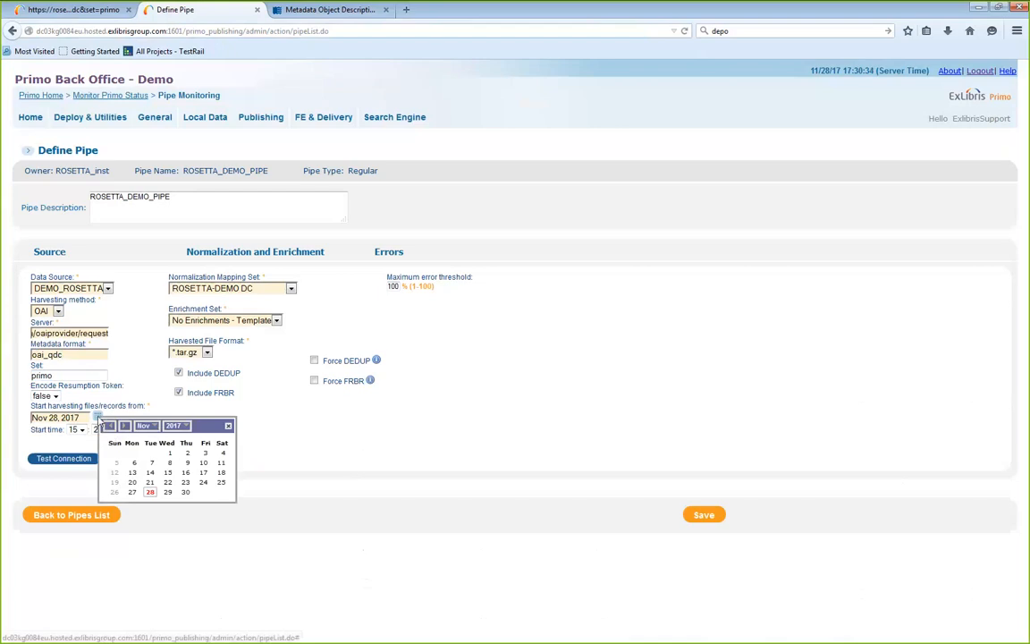
click(172, 455)
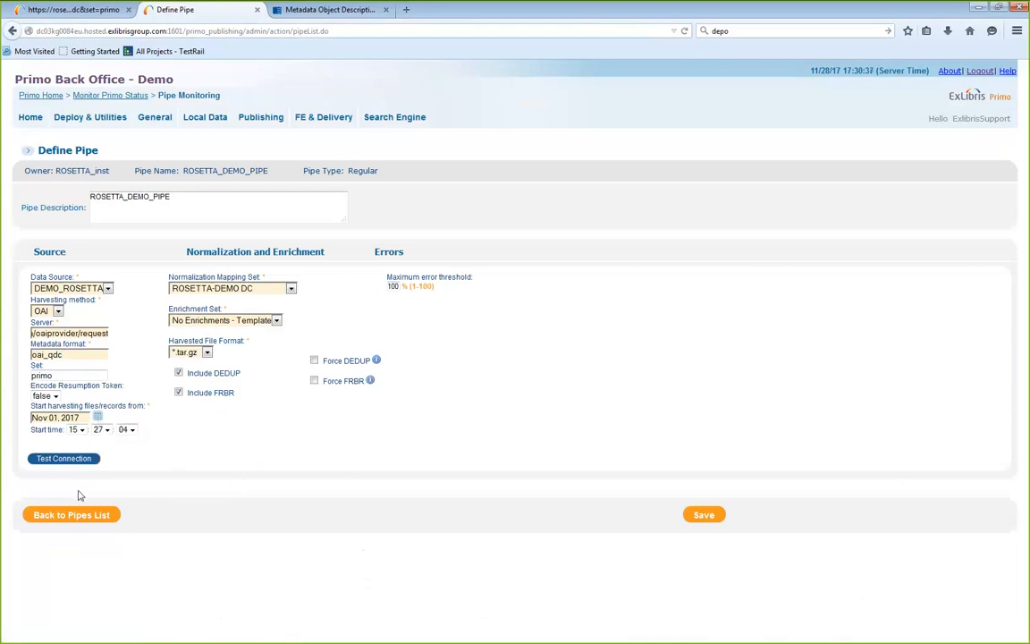
click(703, 519)
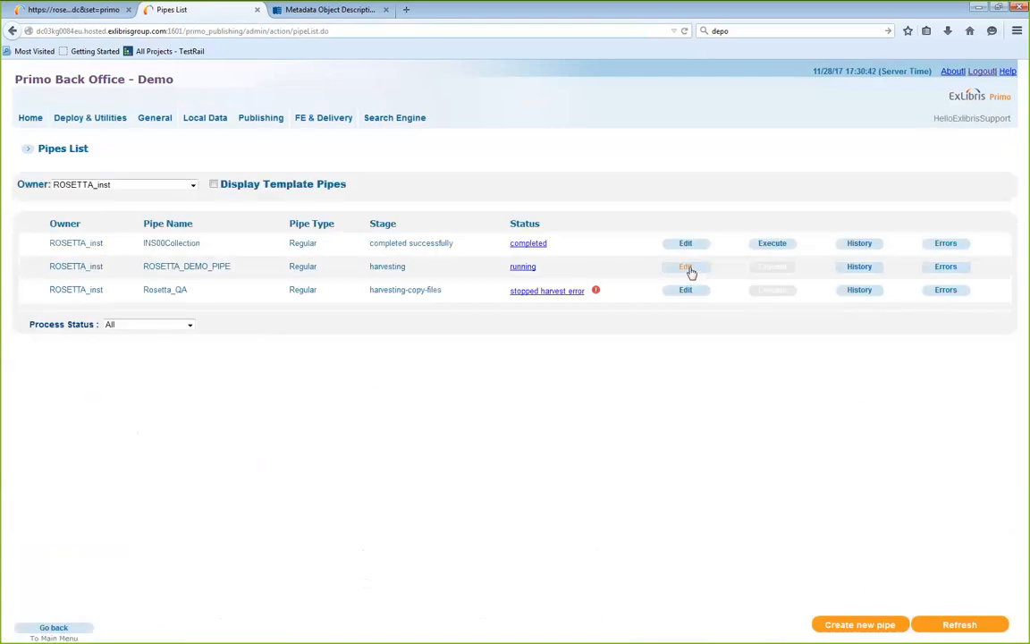
Open the job details of ROSETTA_DEMO_PIPE, look through the harvest, NEP and Dedup sections, and refresh the job's progress
click(527, 267)
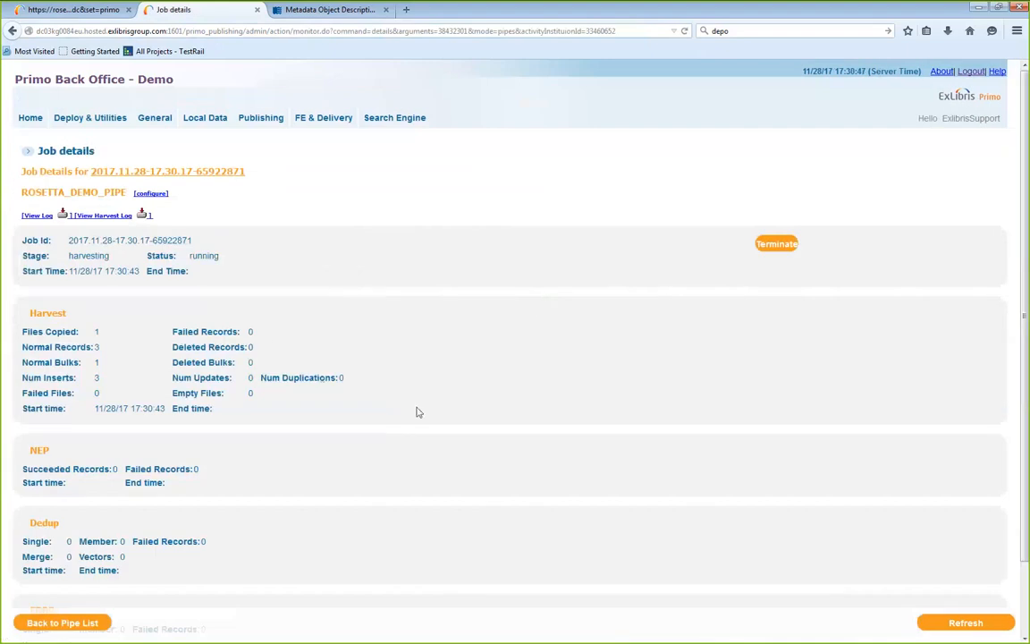
scroll(421, 413, down, 2)
scroll(424, 415, up, 2)
scroll(257, 462, down, 2)
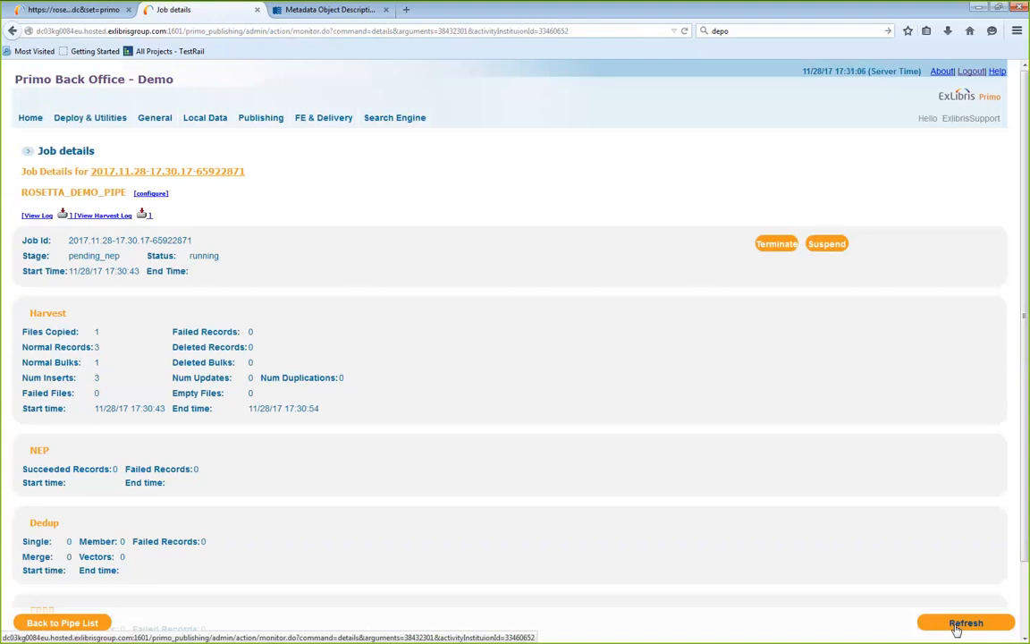
click(956, 624)
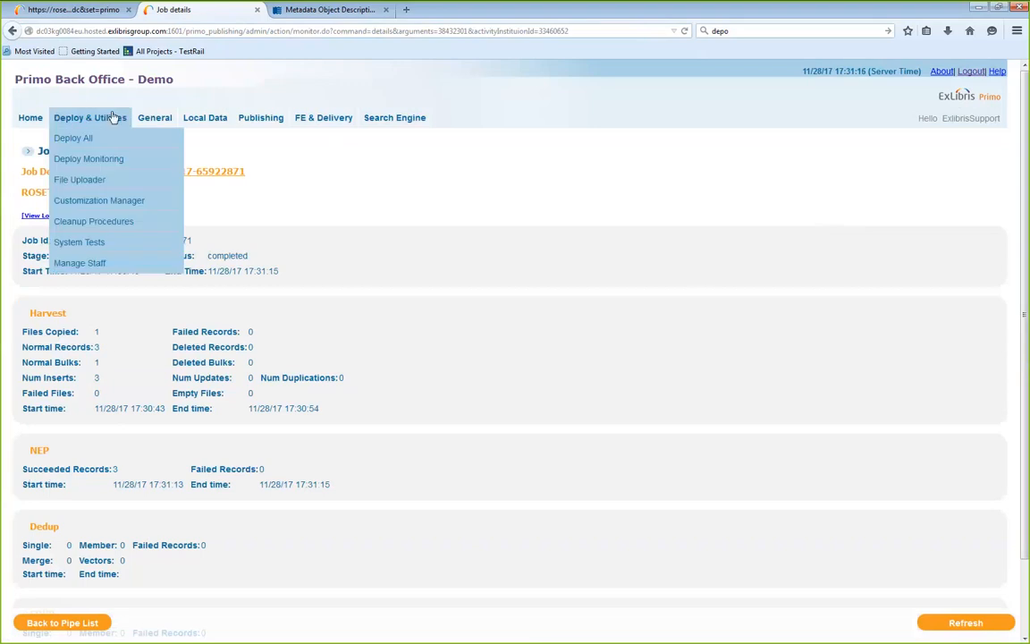
Open the publishing indexing process list and execute Indexing_and_Hotswapping
mouse_move(316, 124)
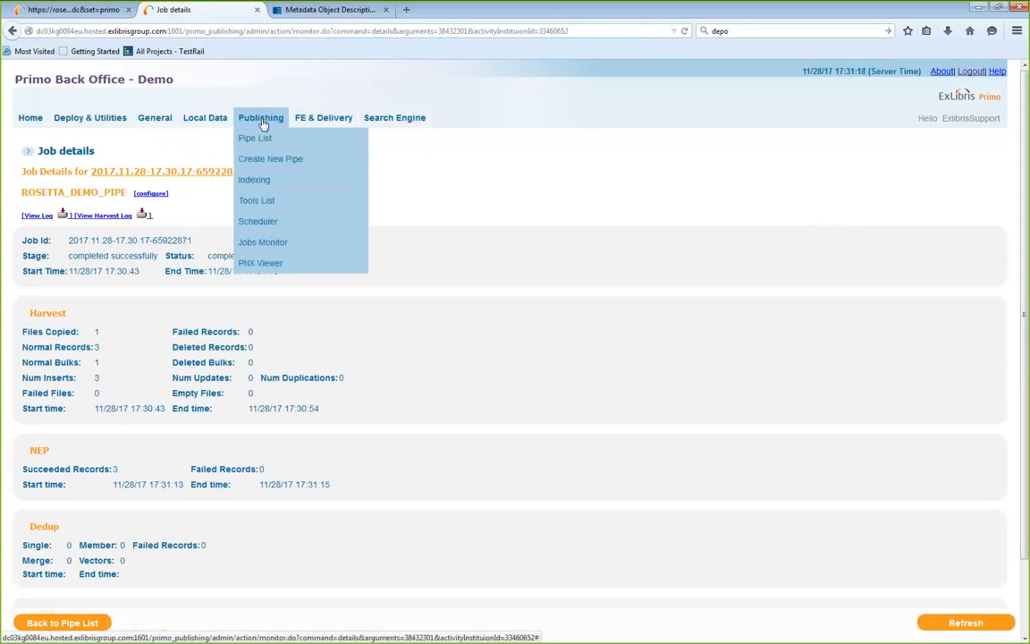
mouse_move(259, 128)
click(270, 183)
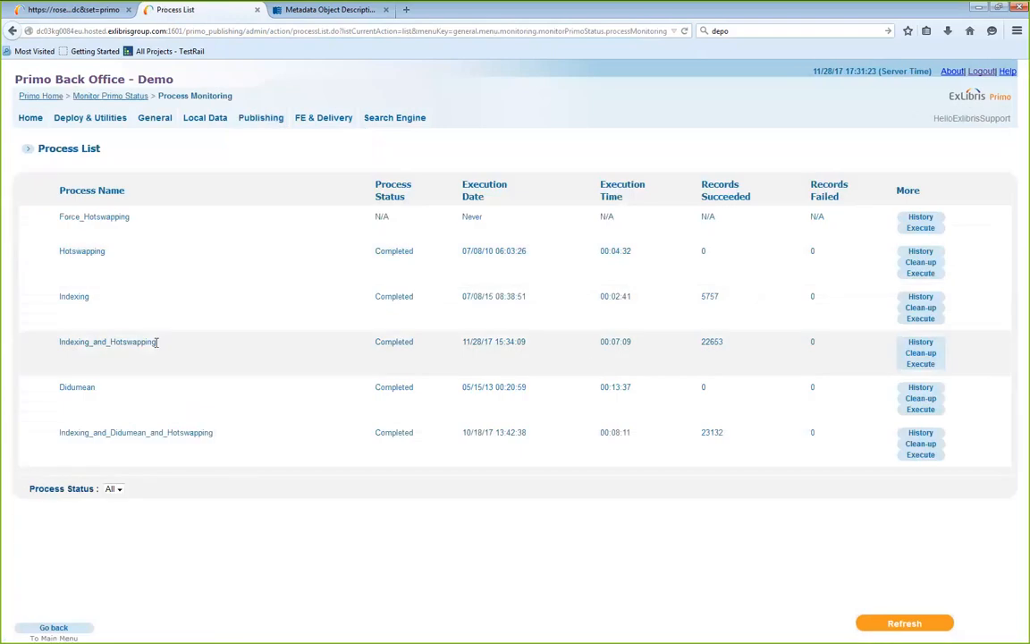
click(922, 364)
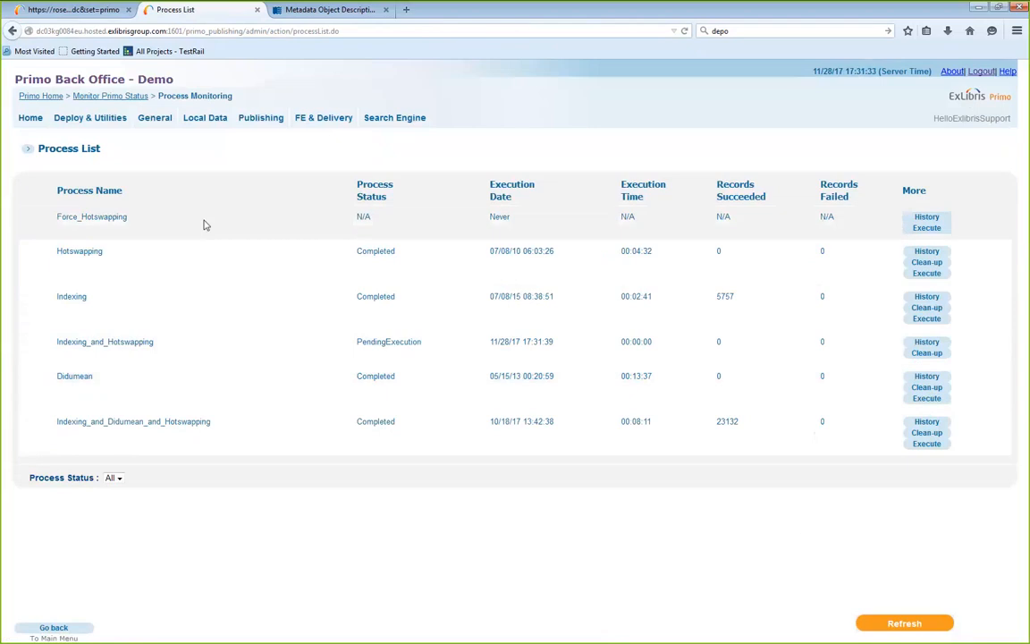
Look through the open browser pages and minimize the windows down to the desktop
click(205, 31)
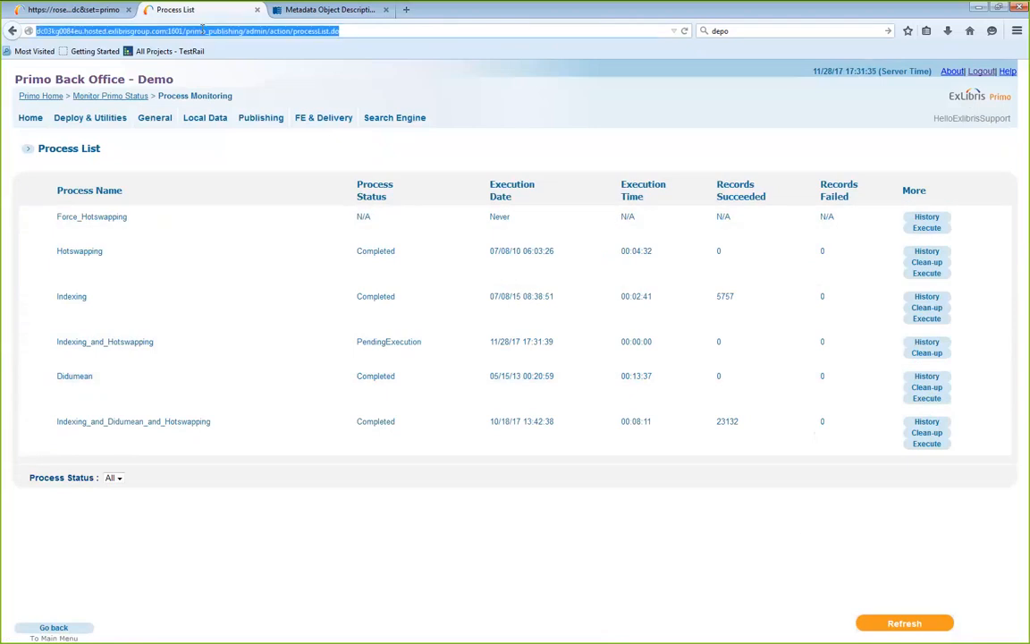
click(80, 10)
click(317, 10)
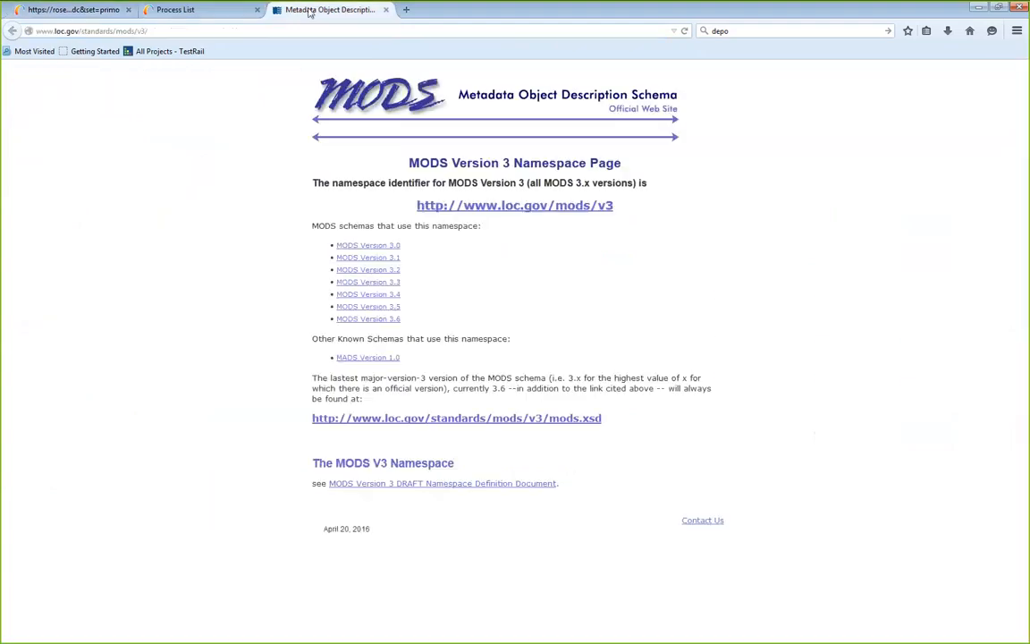
click(177, 10)
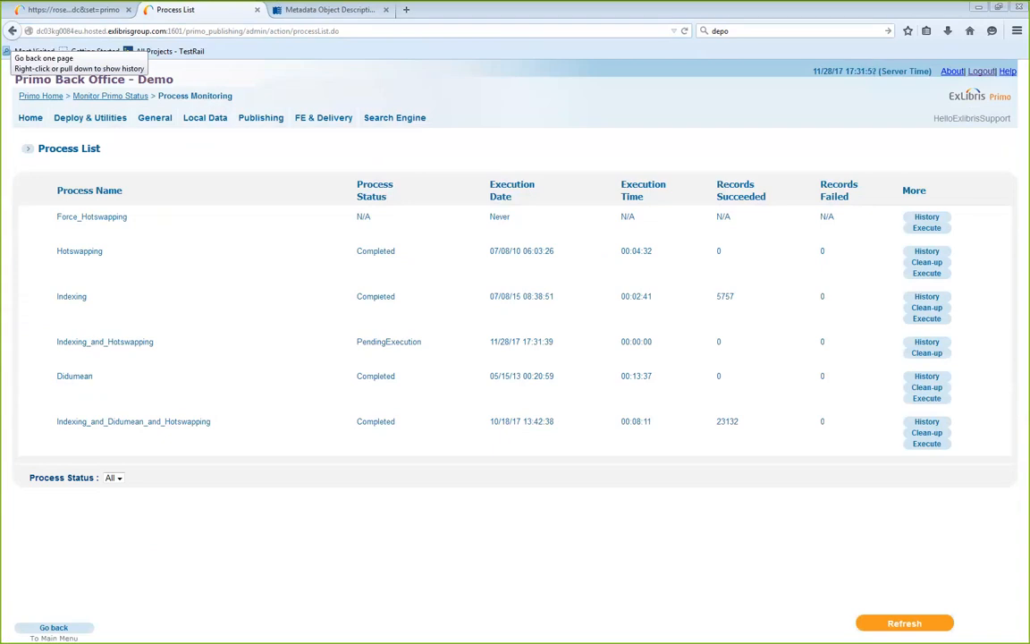
click(705, 13)
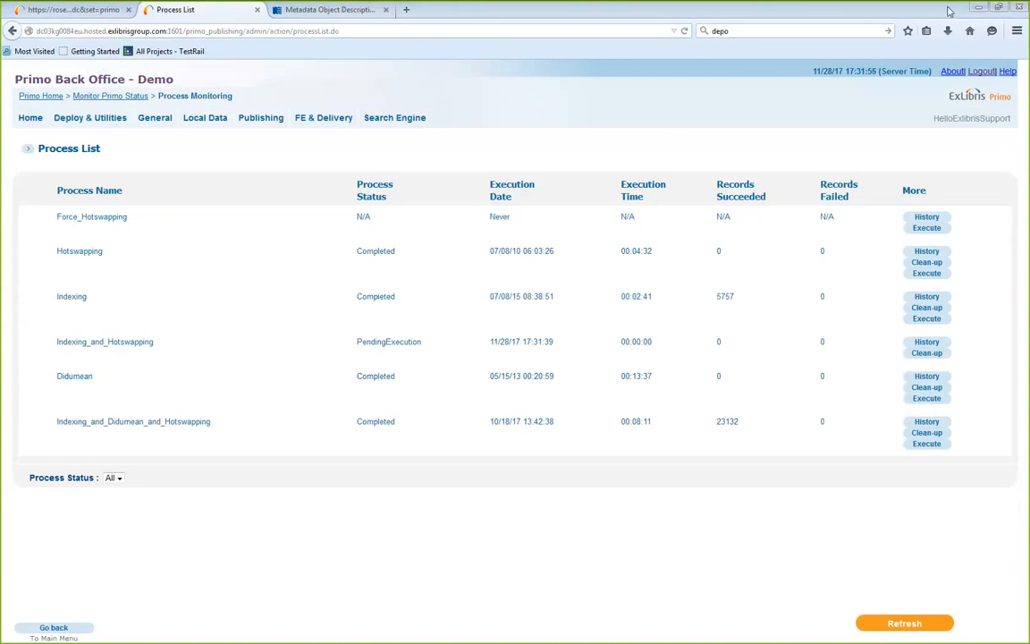
click(978, 8)
click(978, 8)
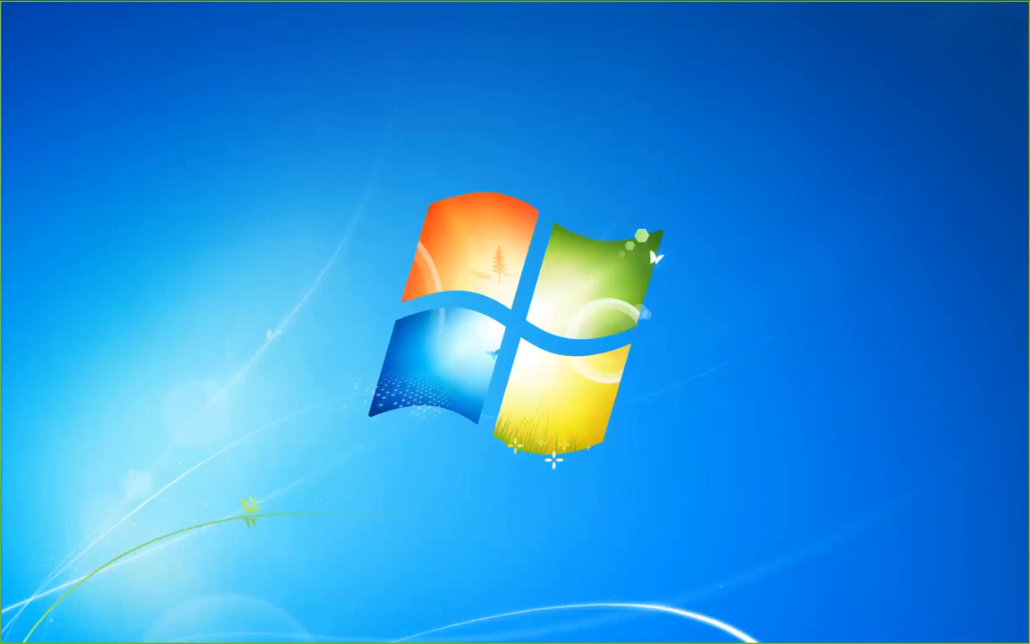
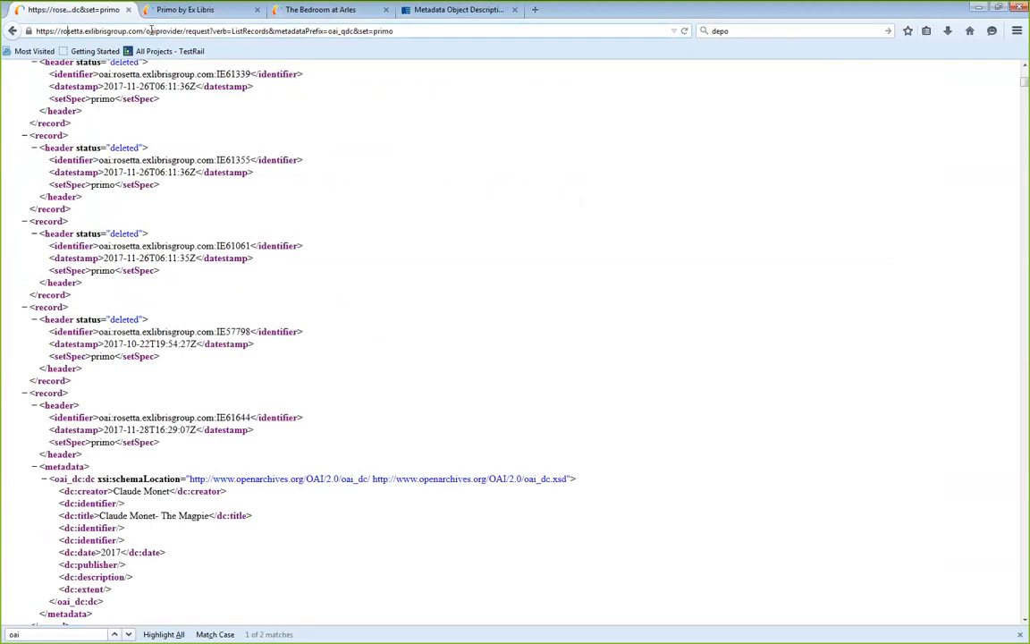
Go to Rosetta Management by replacing the OAI request path with mng/, and open Collection Management
drag(146, 30, 456, 30)
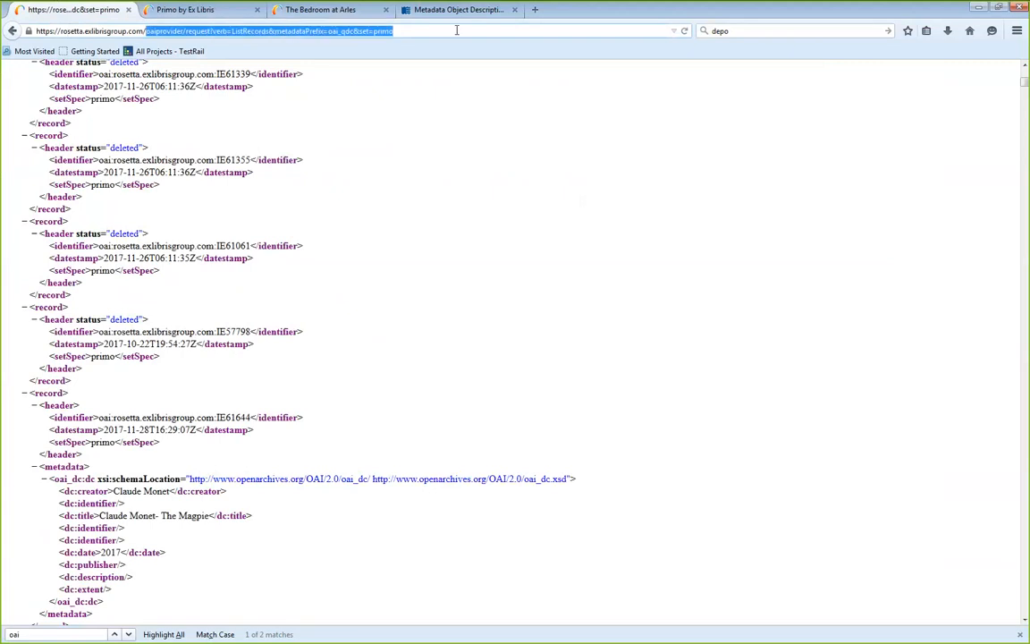
text(mng/)
key(Return)
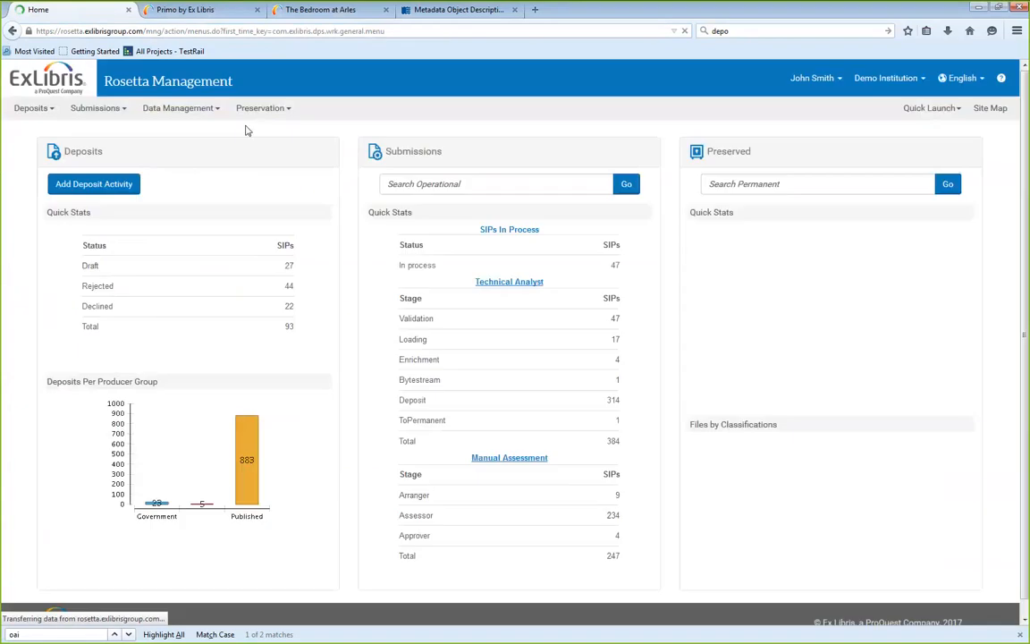
click(178, 107)
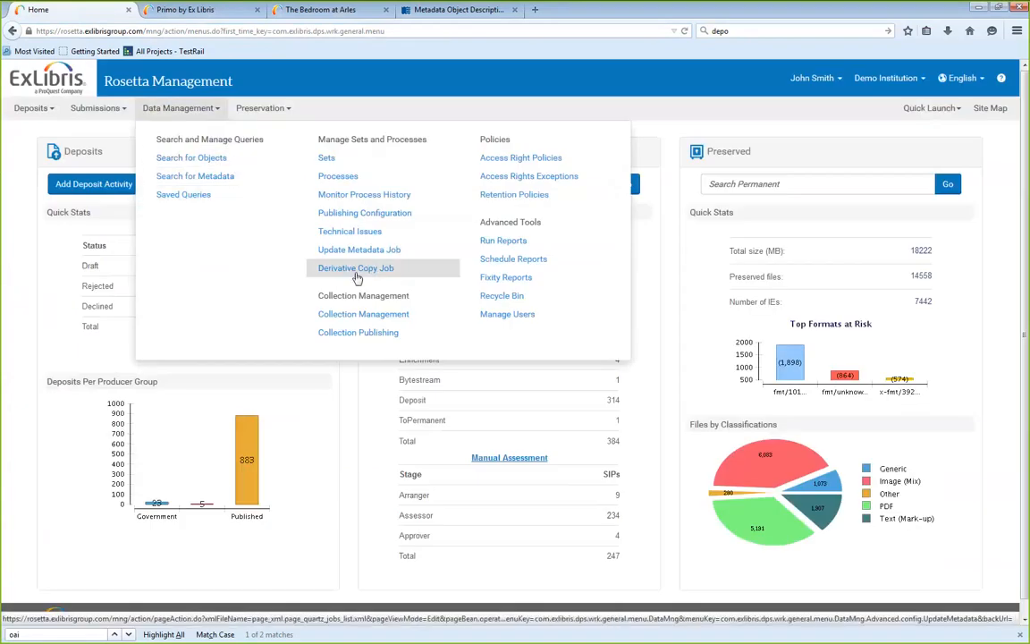
click(338, 313)
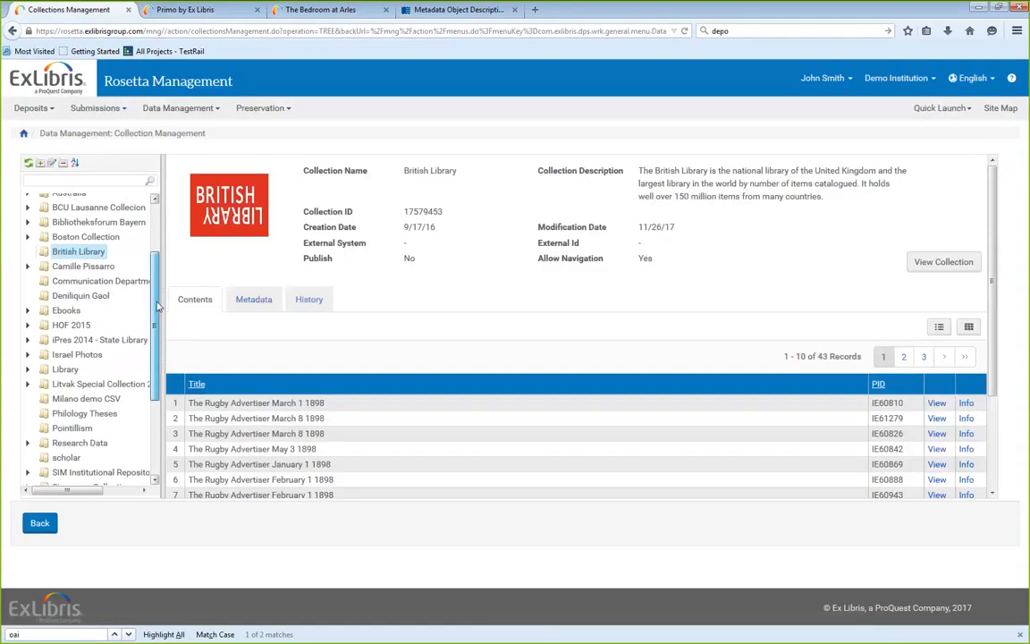
Browse the collection tree, view the Ebooks and Israel Photos collections, and check the Israel Photos collection's Publish setting
scroll(138, 268, up, 3)
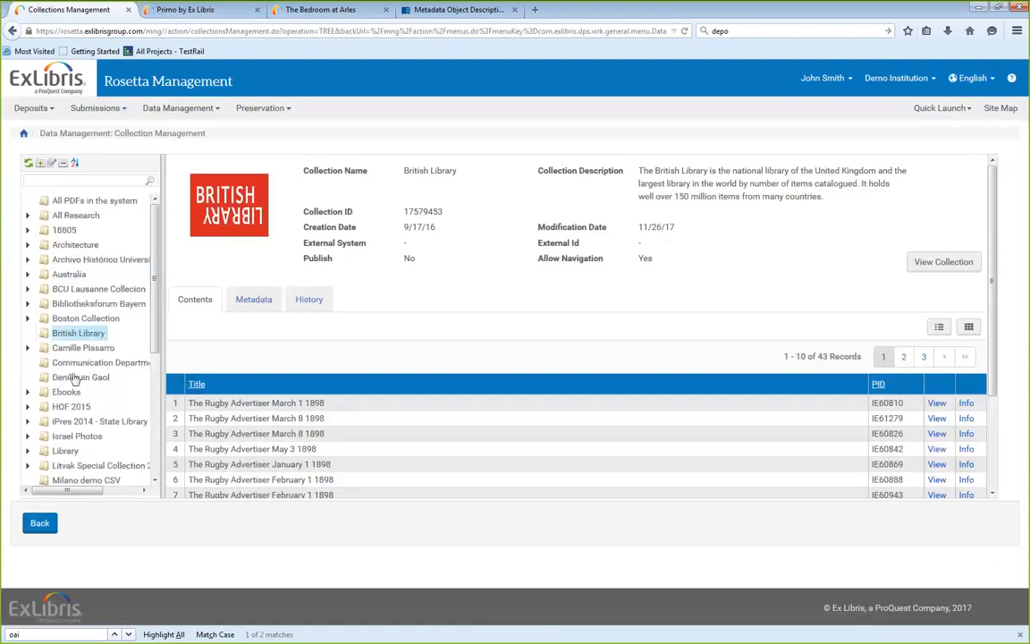
click(66, 392)
scroll(71, 395, down, 3)
scroll(101, 397, down, 1)
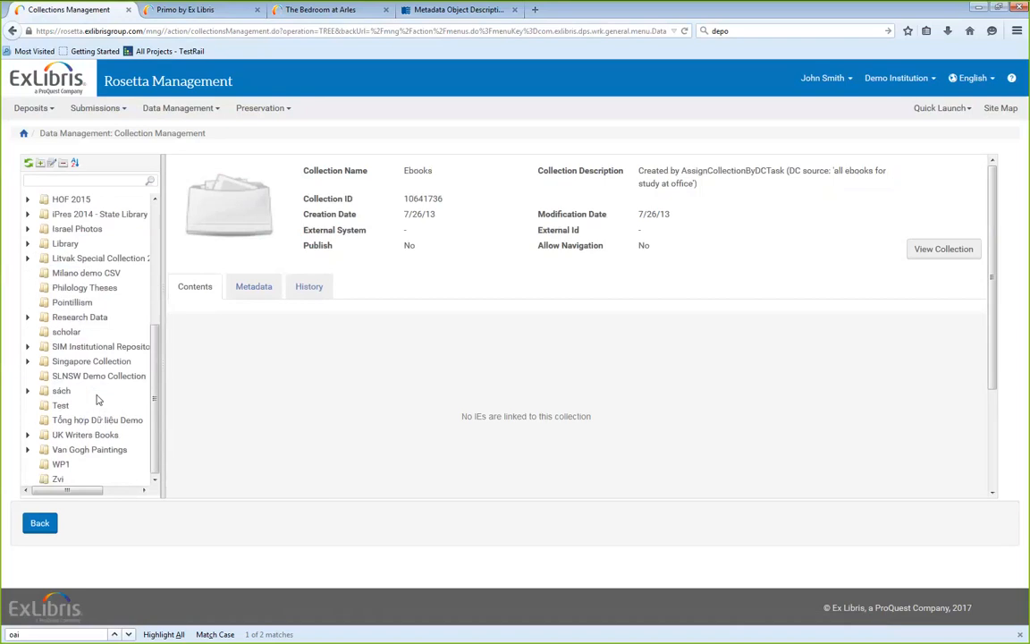
scroll(101, 283, up, 1)
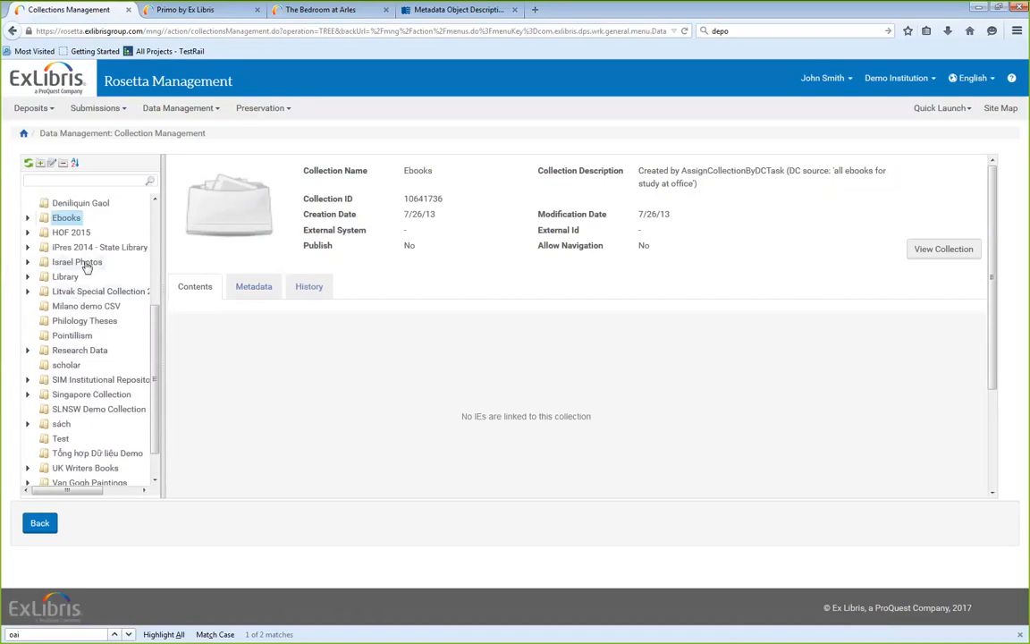
click(85, 265)
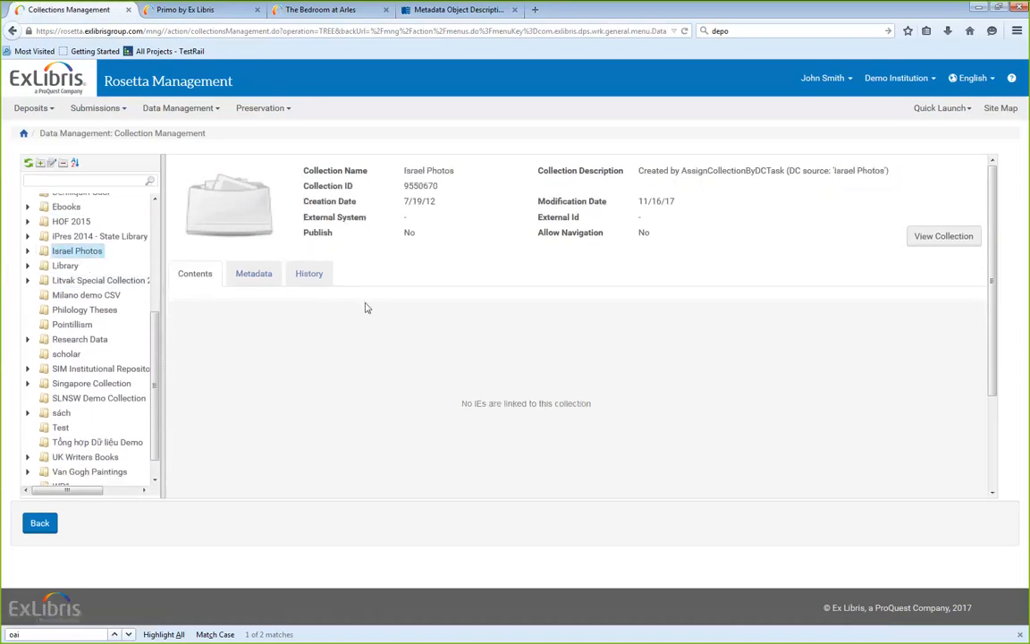
double_click(315, 233)
Edit the Israel Photos collection to enable Publish and save the change
click(86, 253)
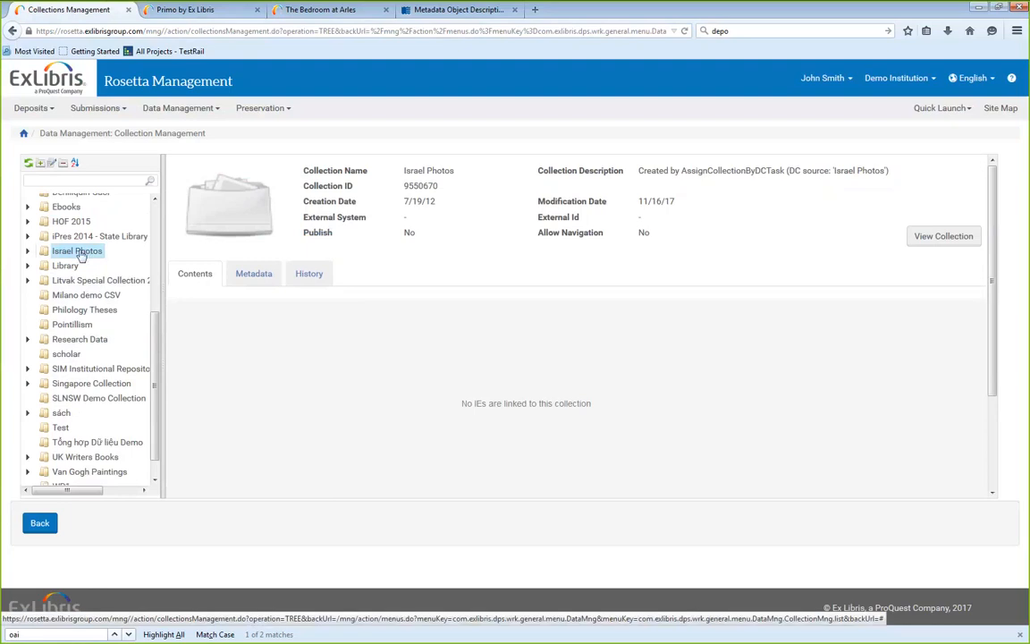
right_click(80, 251)
click(82, 271)
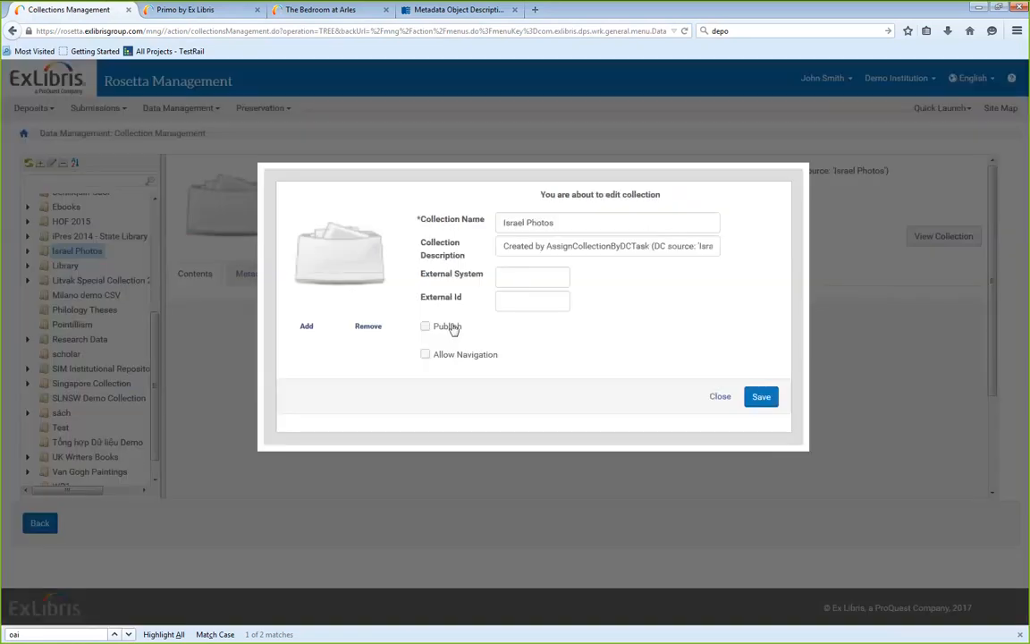
click(426, 326)
click(761, 398)
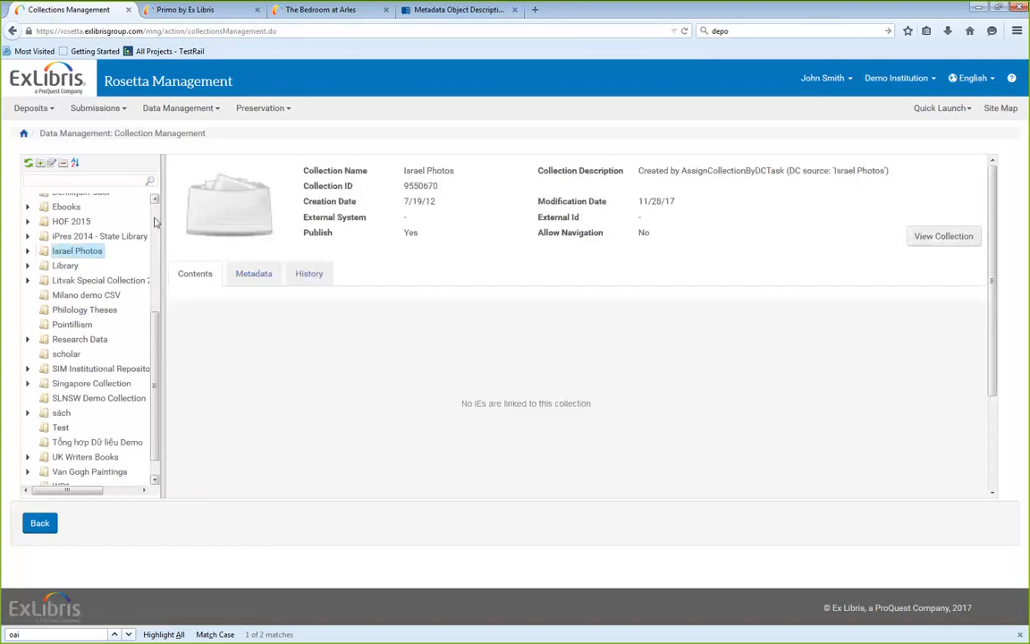
Go to Collection Publishing under Data Management and open collection2DC.xsl for editing
mouse_move(177, 117)
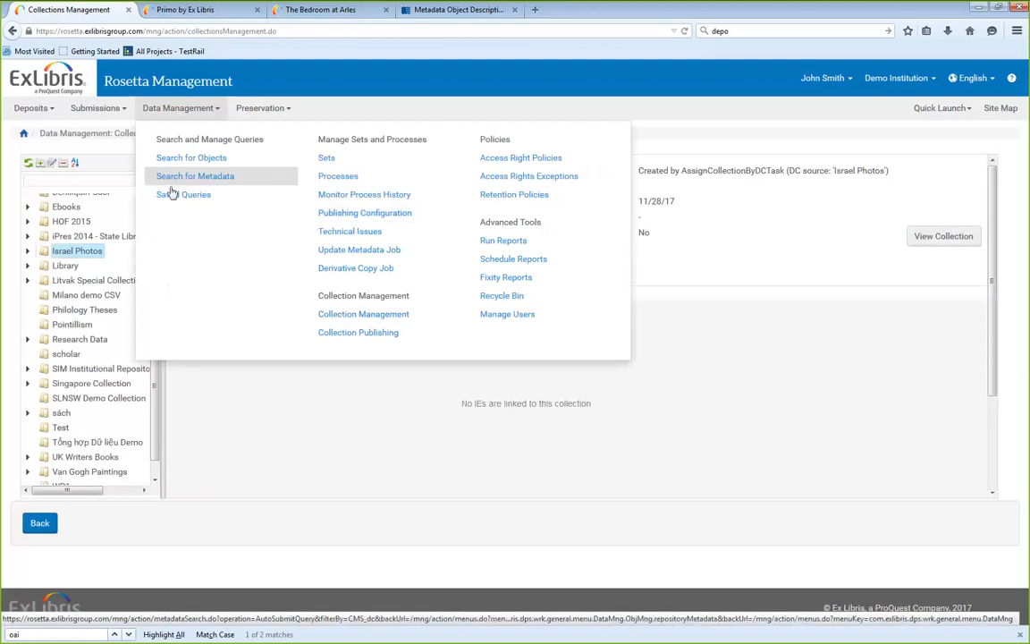
click(361, 333)
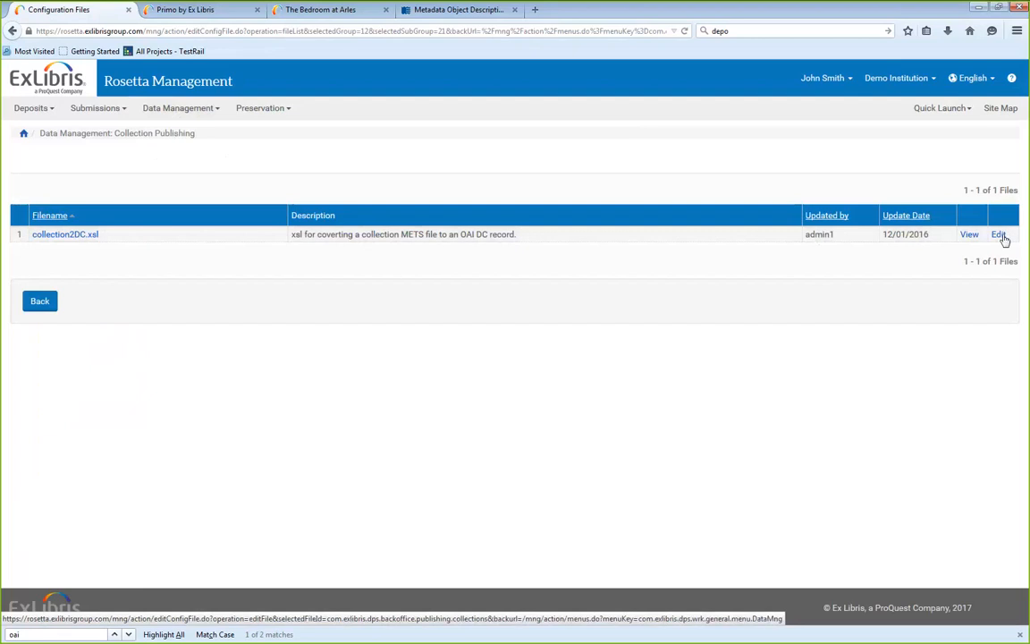
click(999, 235)
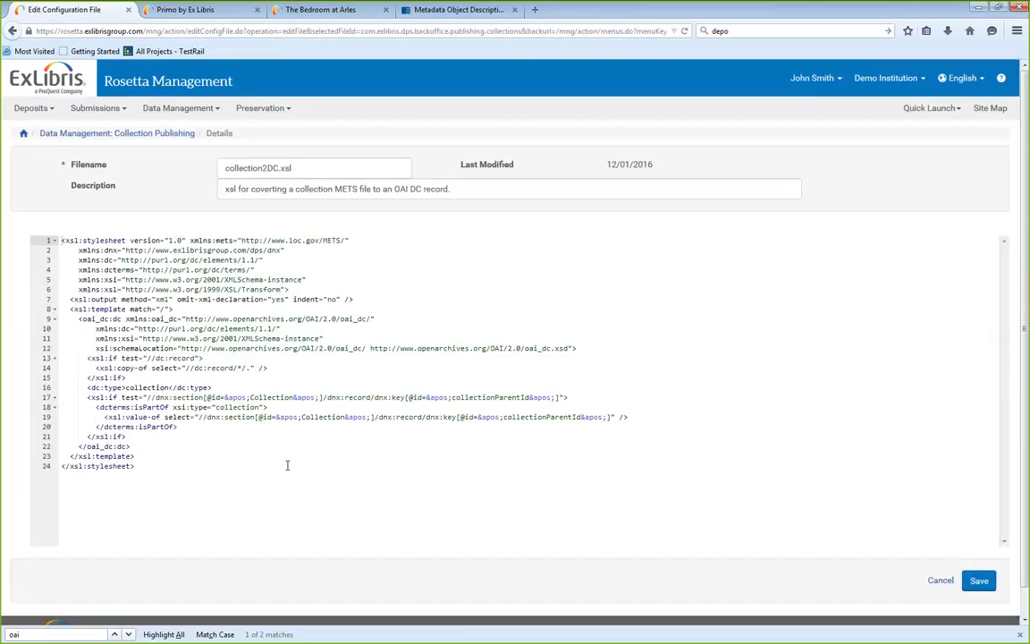
Examine the collection2DC.xsl stylesheet, especially the dc:record copy block and the dcterms:isPartOf element with the parent collection ID
click(289, 461)
drag(86, 358, 139, 376)
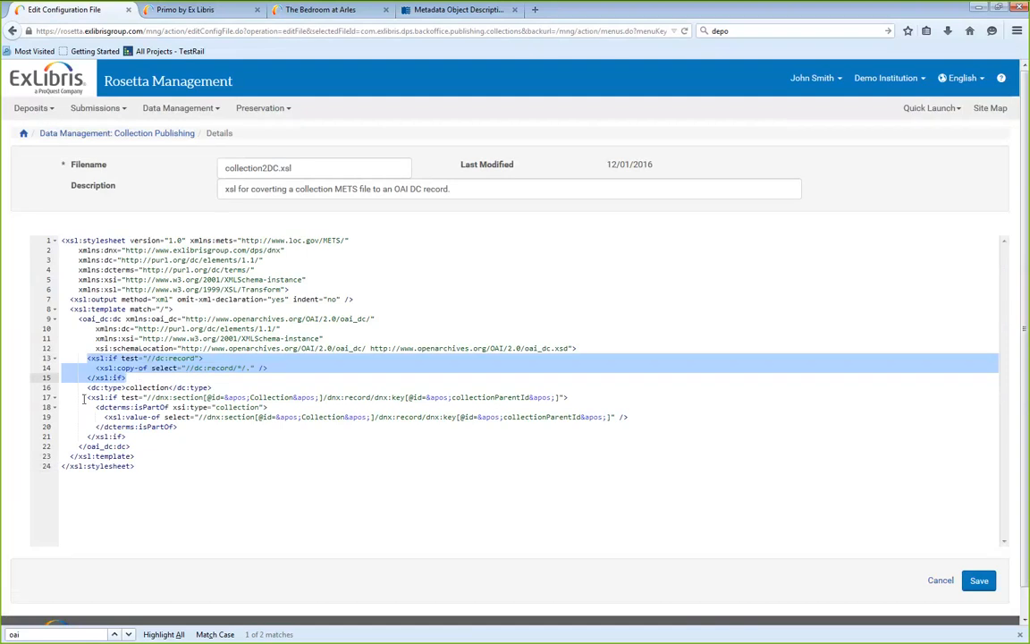
drag(94, 407, 202, 428)
click(202, 428)
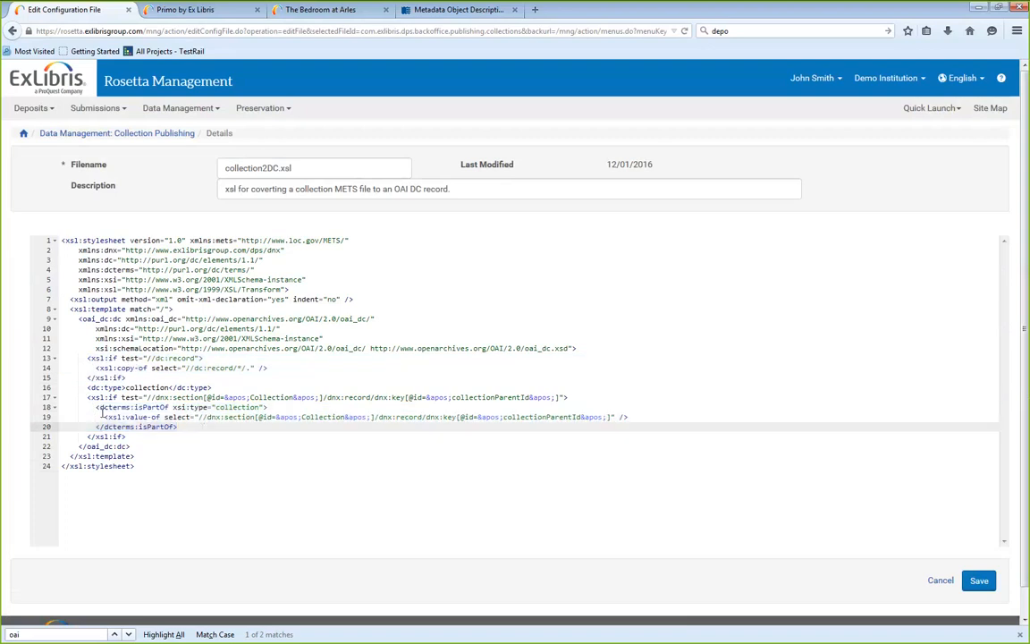
drag(95, 408, 187, 428)
click(239, 427)
scroll(565, 391, down, 1)
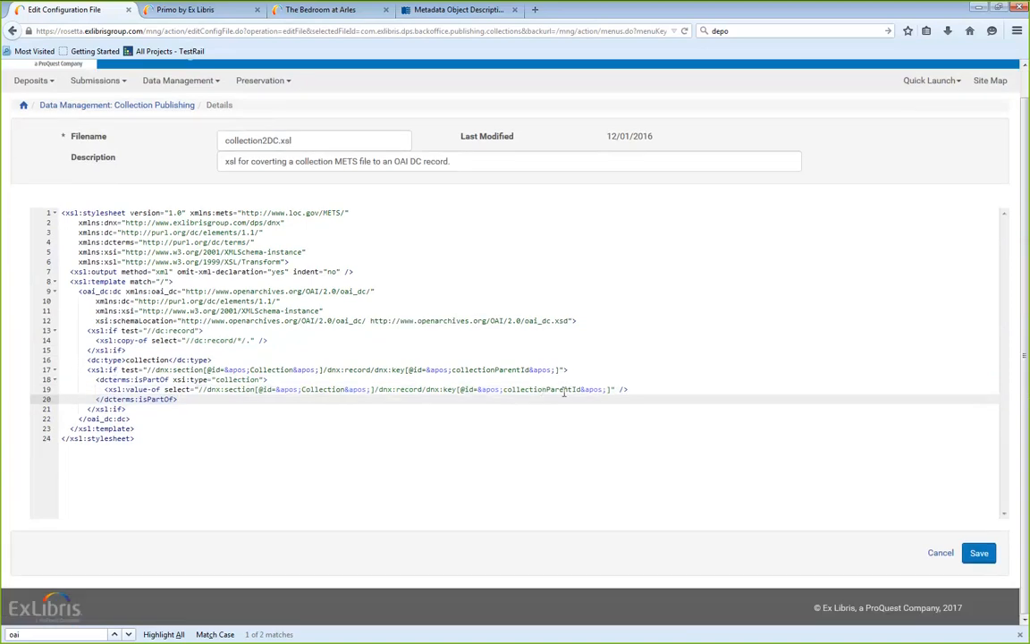
click(543, 389)
click(430, 418)
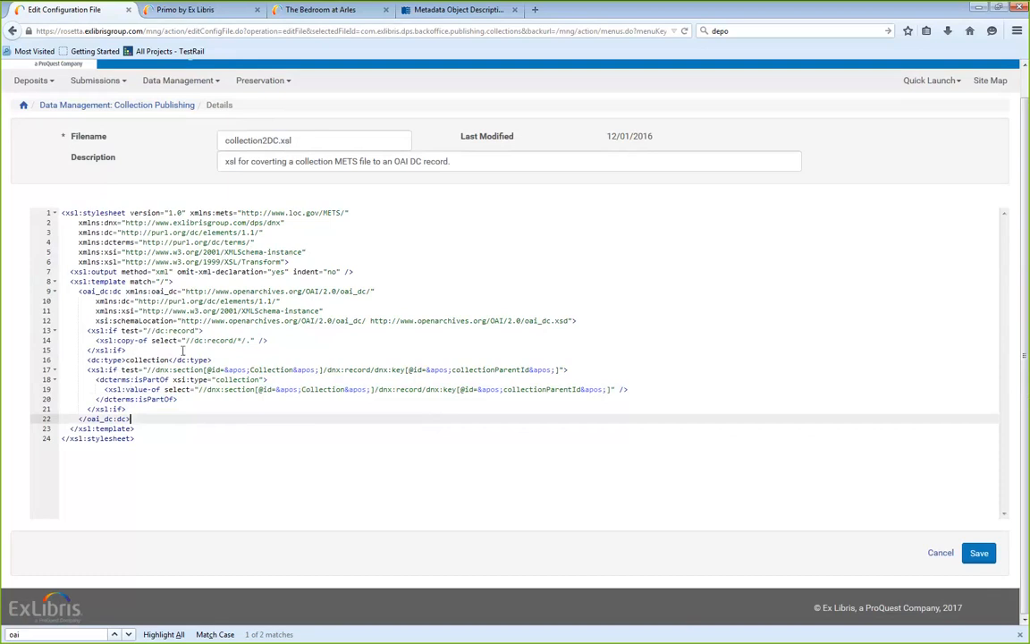
scroll(118, 378, up, 1)
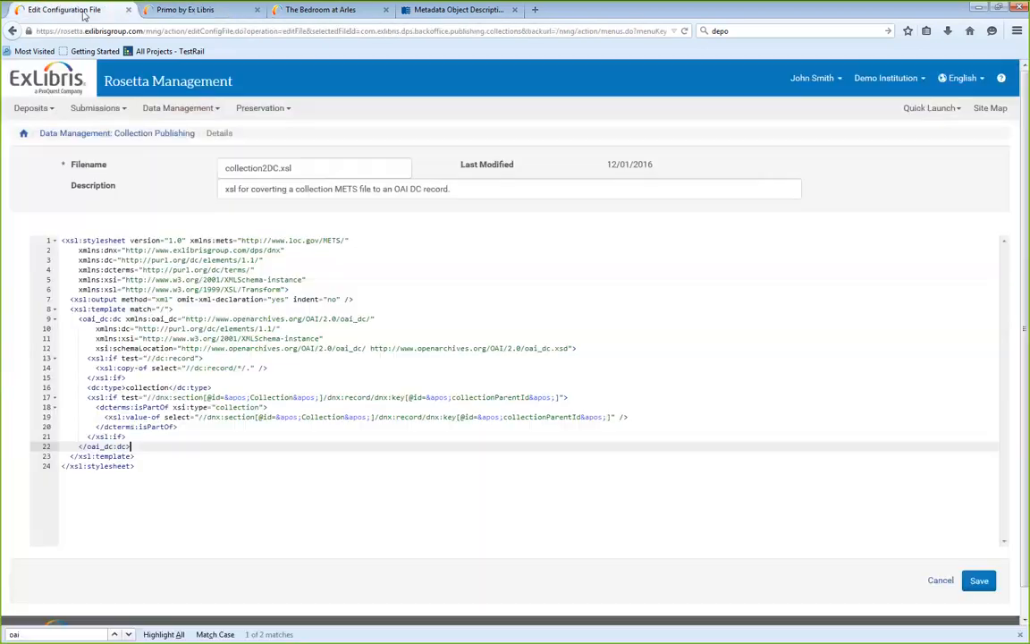
Try to load the OAI ListRecords request for set primo with metadataPrefix oai_qdc in place of the The Bedroom at Arles page
click(96, 32)
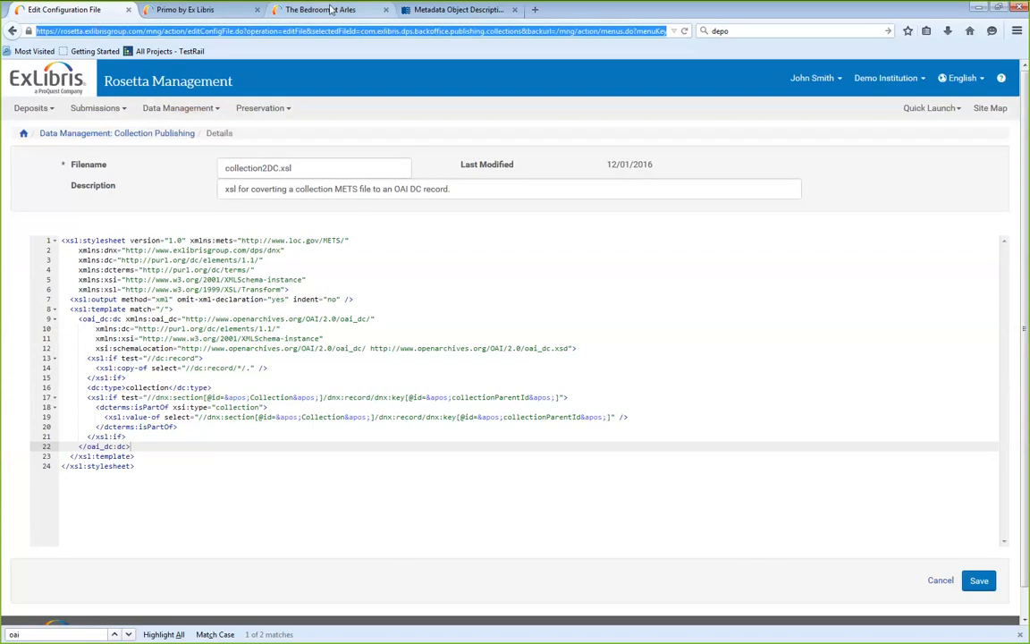
click(331, 9)
click(40, 31)
key(ctrl+v)
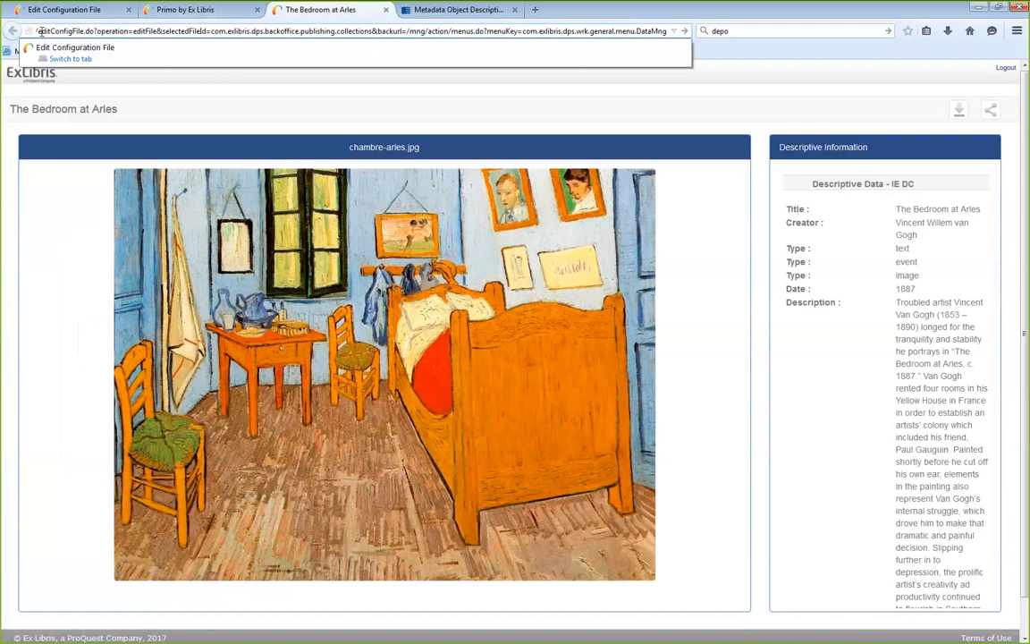
drag(40, 31, 957, 56)
key(BackSpace)
key(BackSpace)
key(BackSpace)
key(BackSpace)
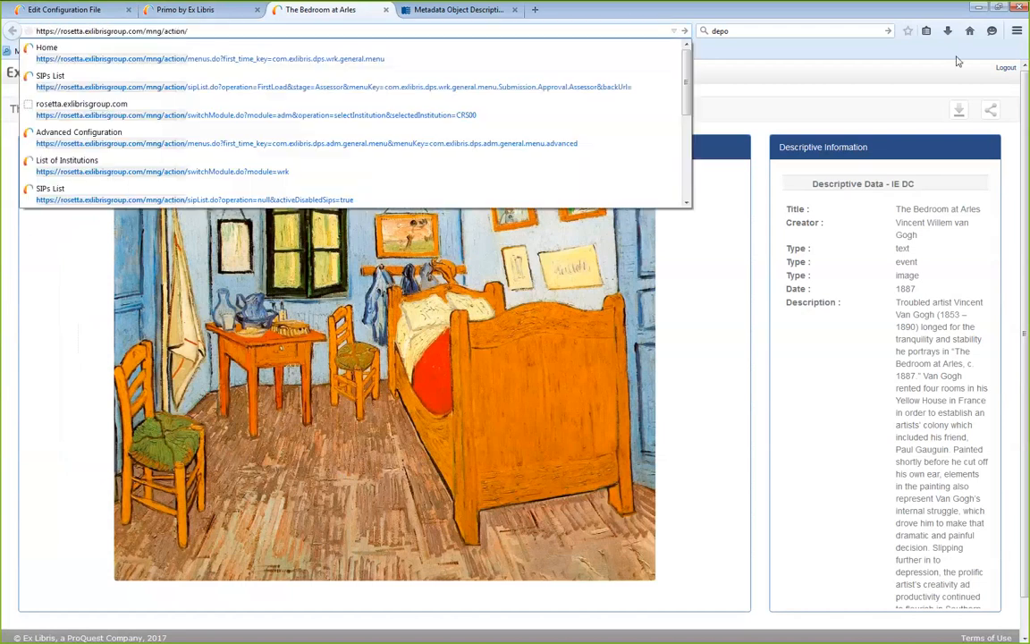
key(BackSpace)
key(BackSpace)
key(BackSpace)
key(BackSpace)
key(BackSpace)
key(BackSpace)
key(BackSpace)
key(BackSpace)
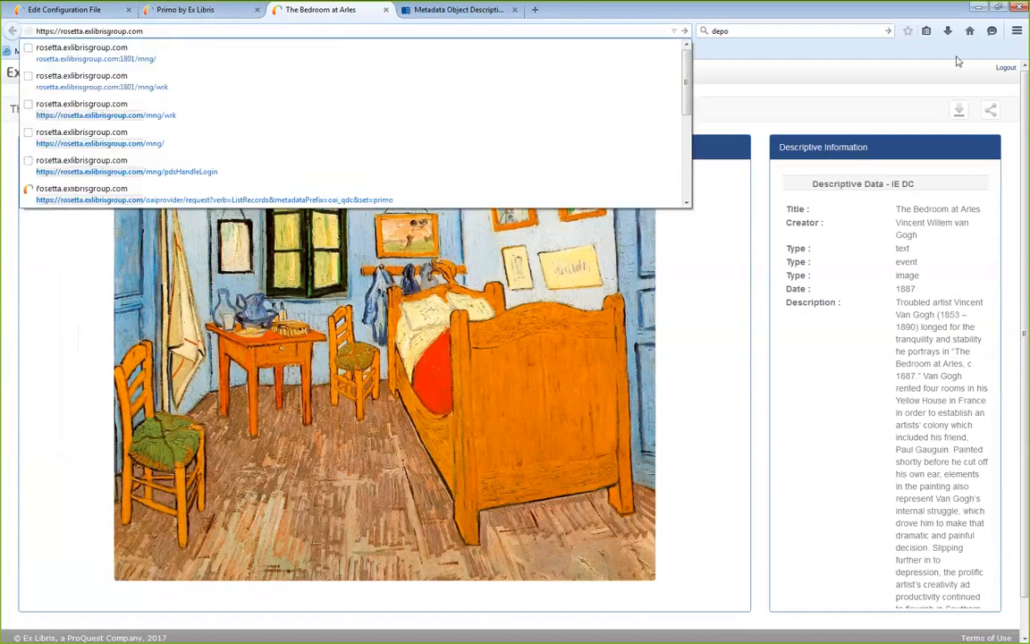
text(oai)
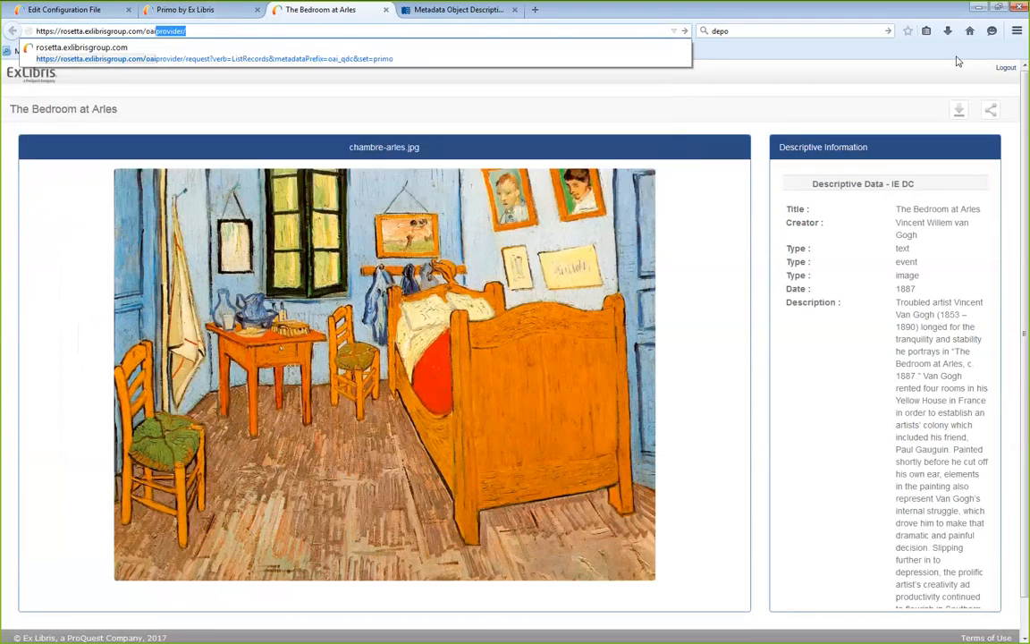
key(Down)
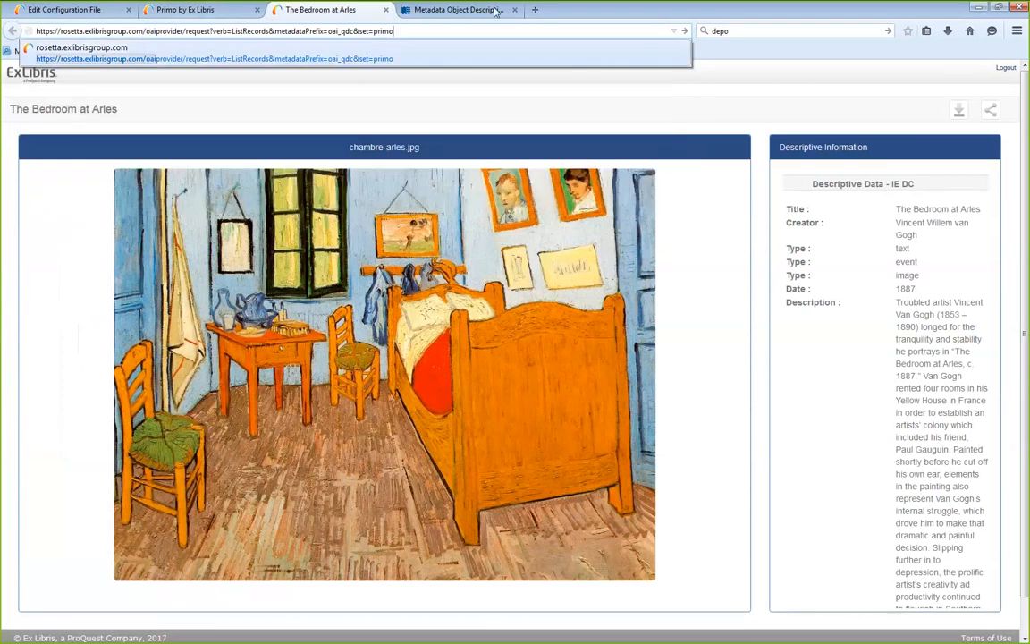
key(Return)
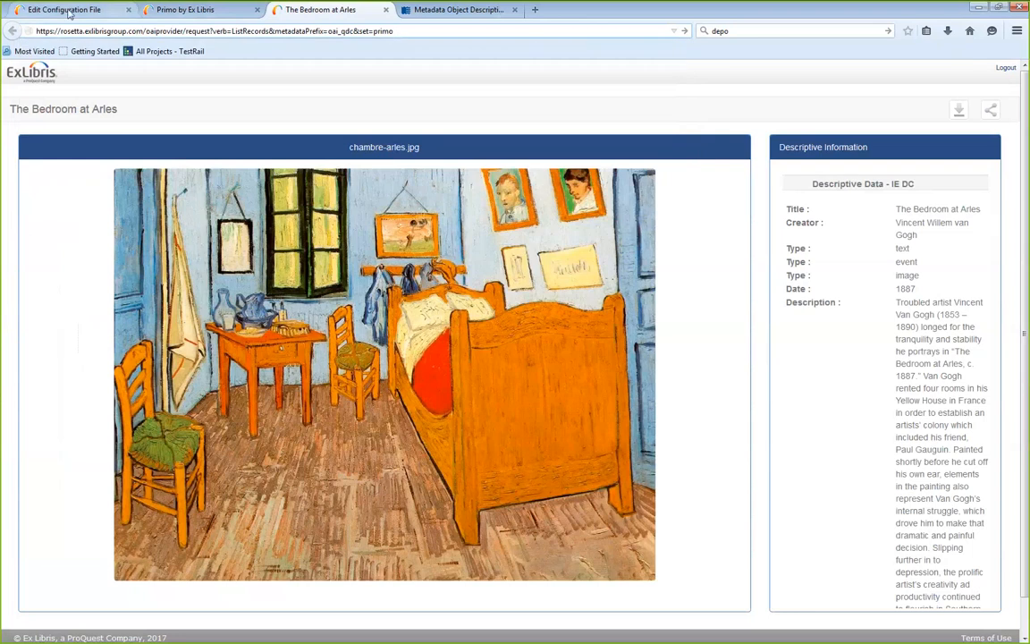
Replace the stylesheet editor page with the OAI provider's ListRecords request for set INS00-collections and metadataPrefix oai_dc
click(68, 10)
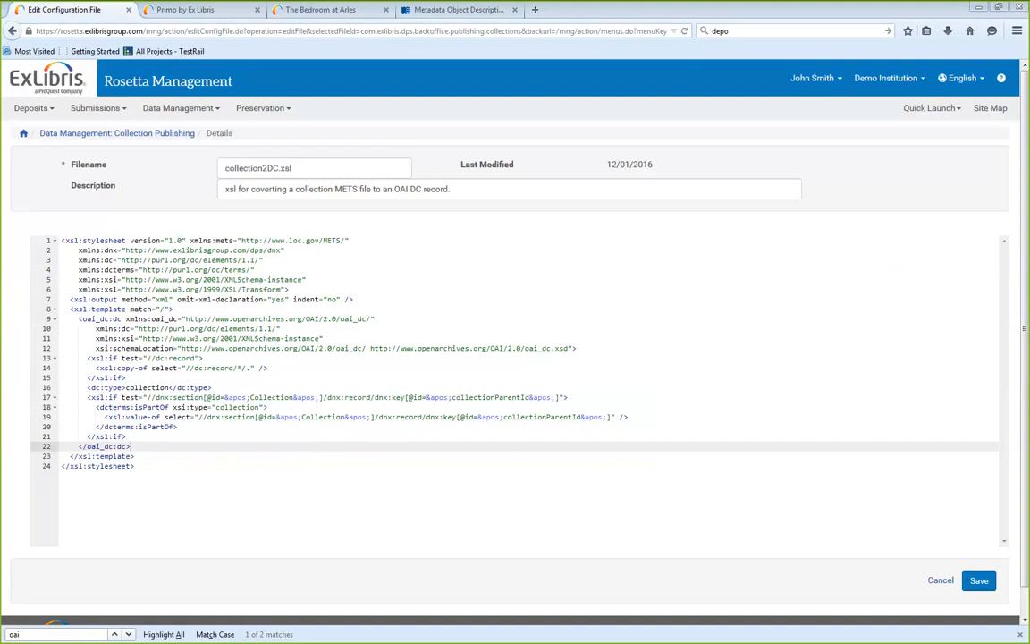
click(150, 31)
drag(149, 32, 534, 10)
click(547, 31)
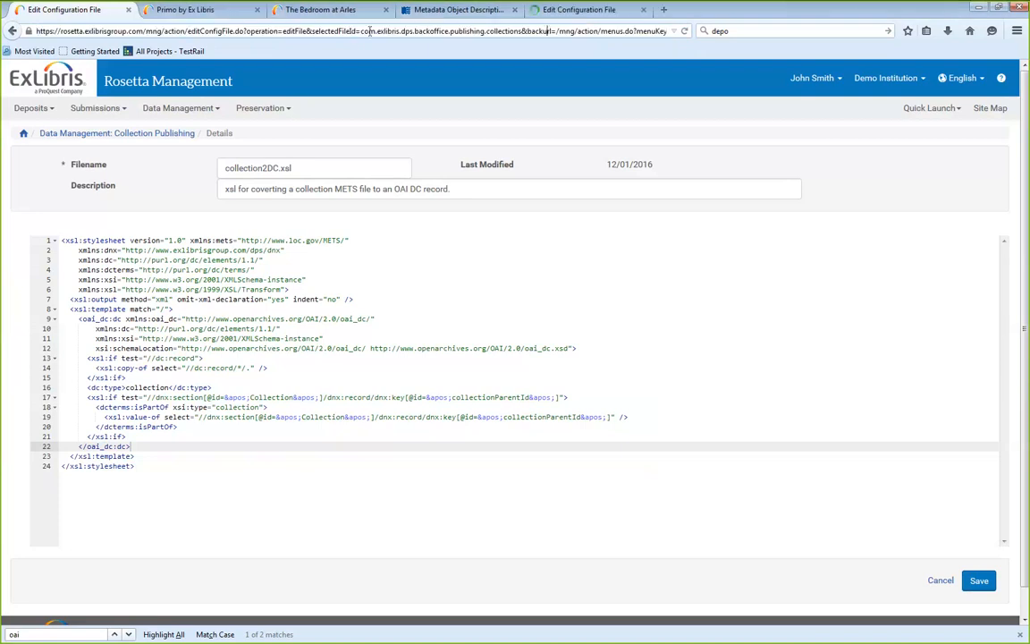
drag(146, 31, 681, 19)
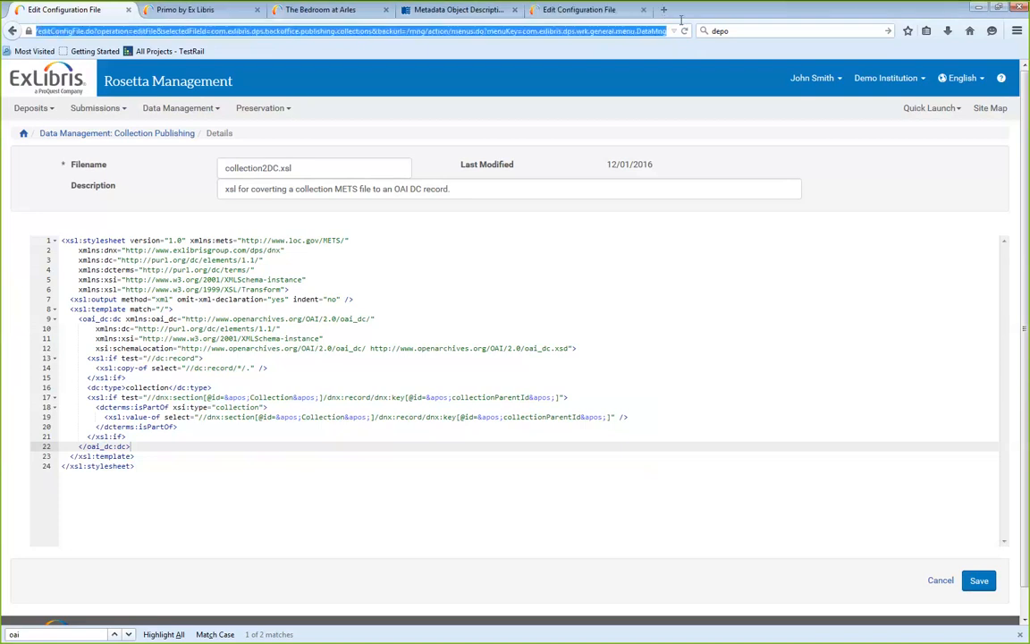
text(https://rosetta.exlibrisgroup.com/oaiprovider/request?verb=ListRecords&set=INS00-collections&metadataPrefix=oai_dc)
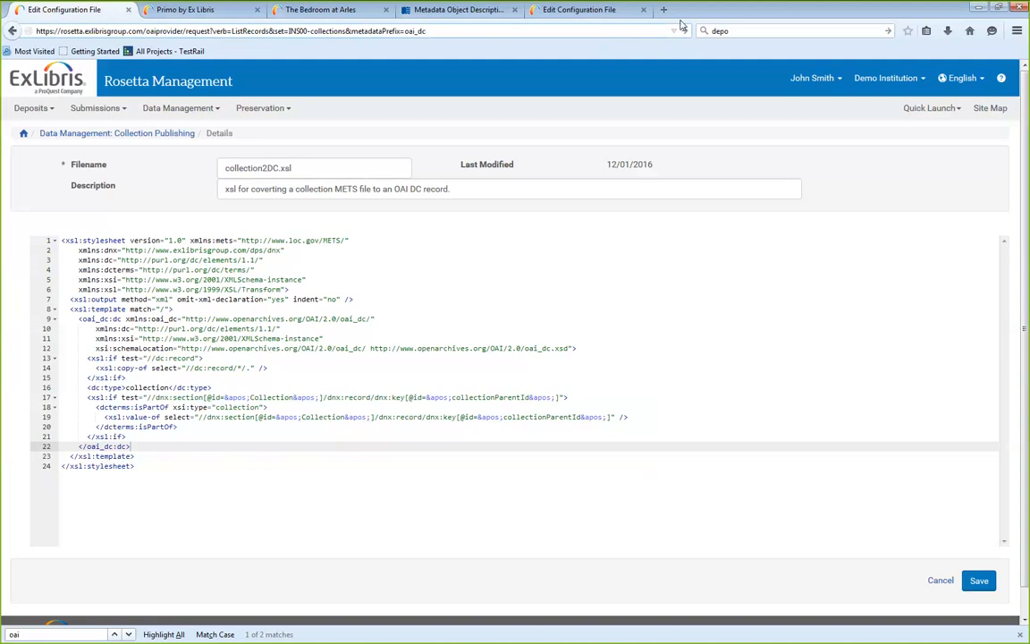
key(Return)
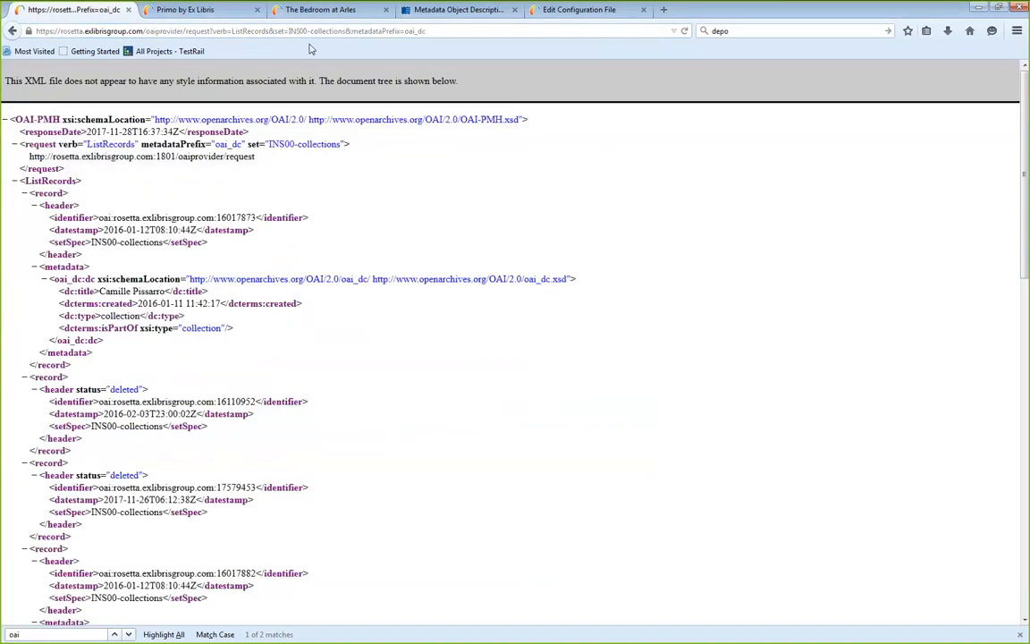
Examine the set name in the request and the dc:type and dcterms:isPartOf elements of the published collection records
click(278, 31)
drag(278, 31, 324, 32)
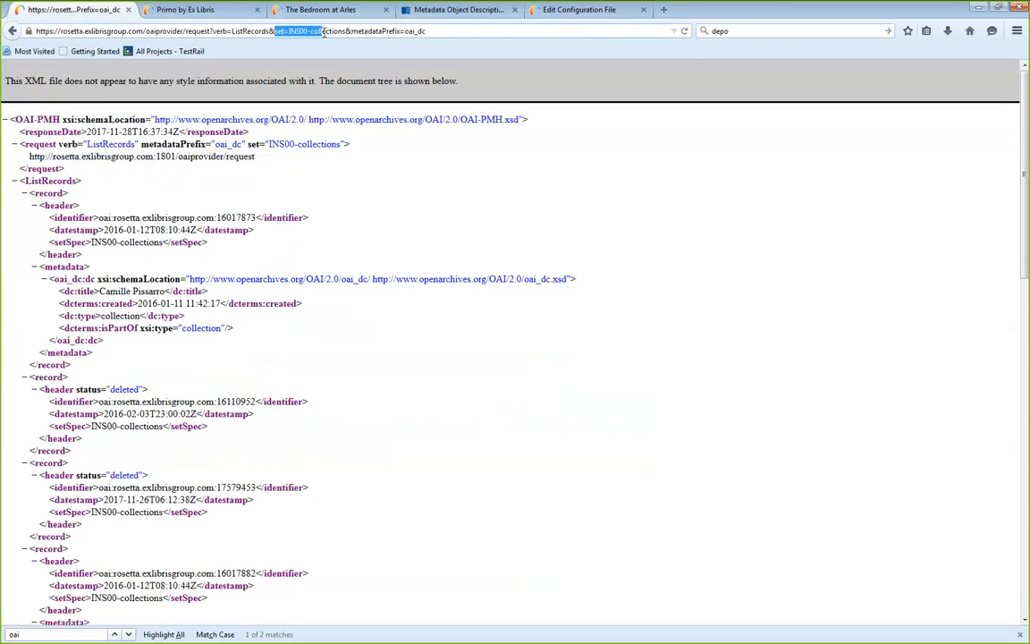
click(413, 271)
scroll(250, 273, down, 2)
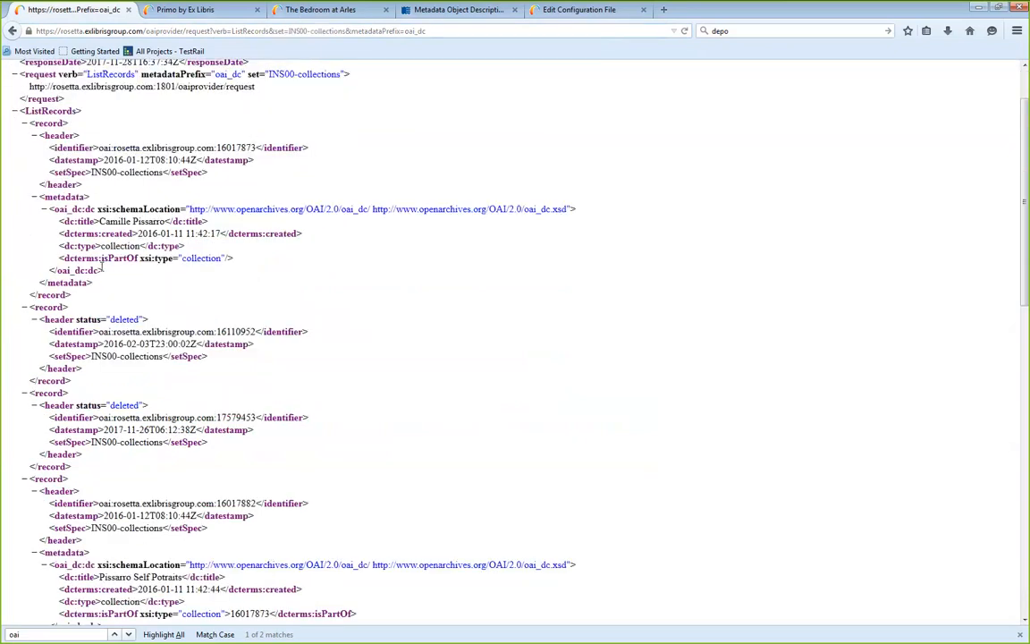
drag(59, 258, 229, 260)
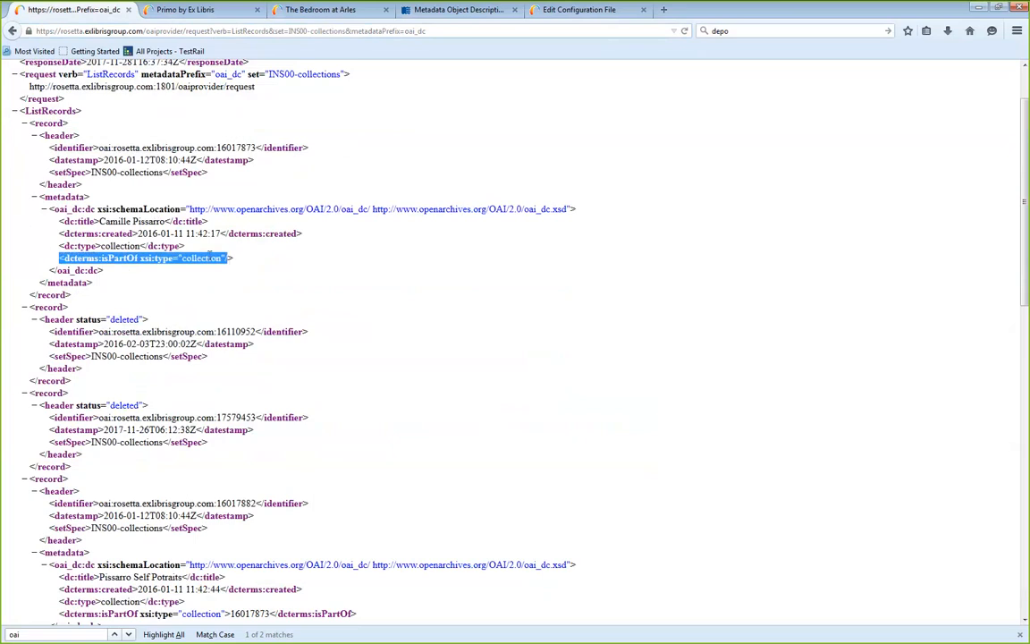
click(286, 368)
scroll(286, 368, down, 4)
scroll(268, 384, down, 3)
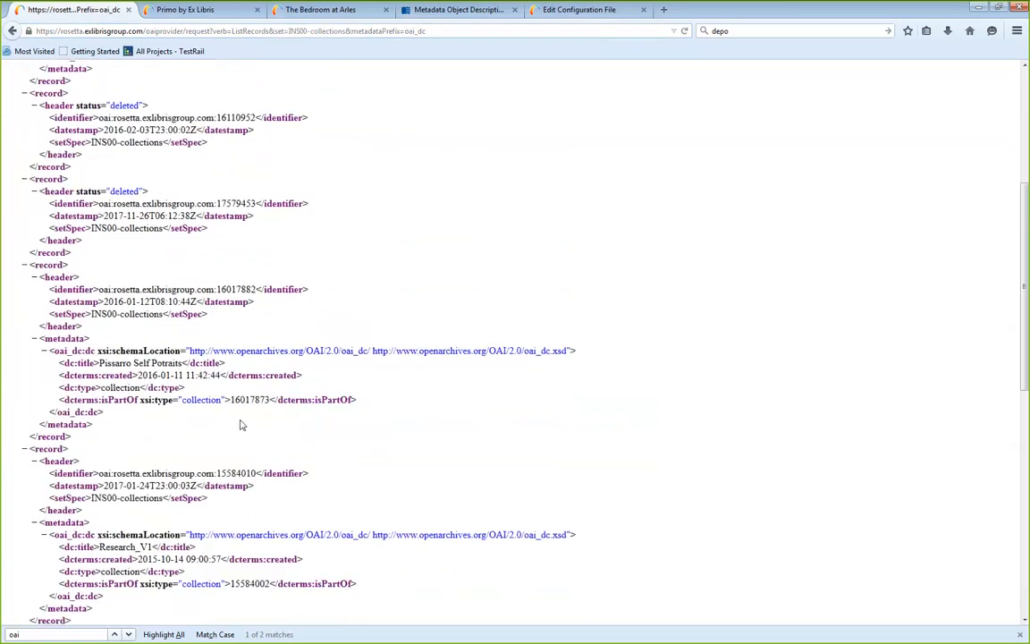
scroll(243, 411, up, 9)
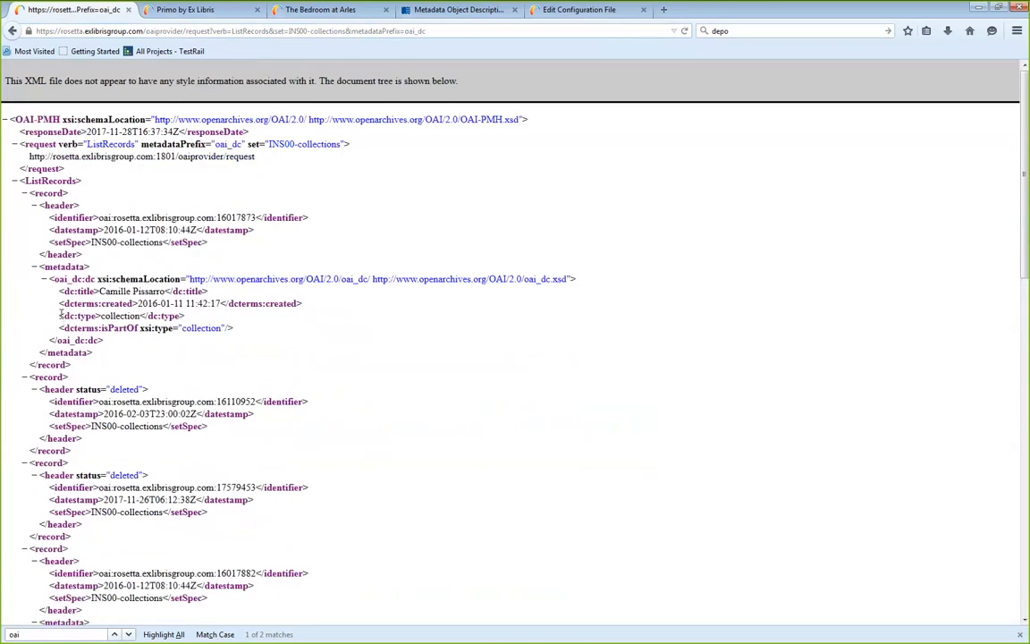
drag(60, 317, 185, 317)
click(197, 319)
Load Rosetta Management from rosetta.exlibrisgroup.com in place of the Primo record page
click(138, 30)
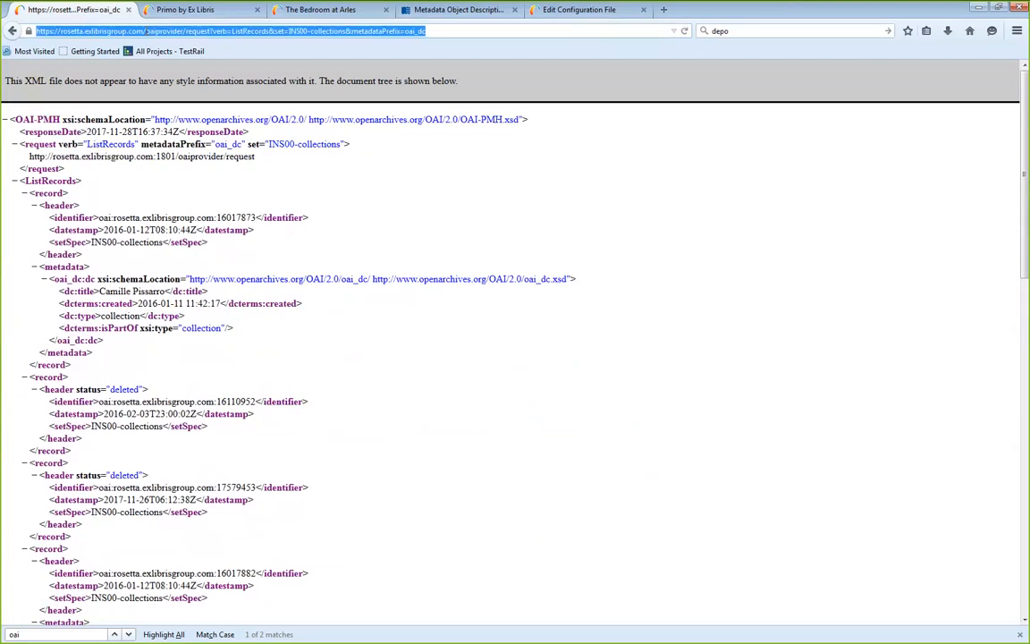
click(146, 31)
click(169, 14)
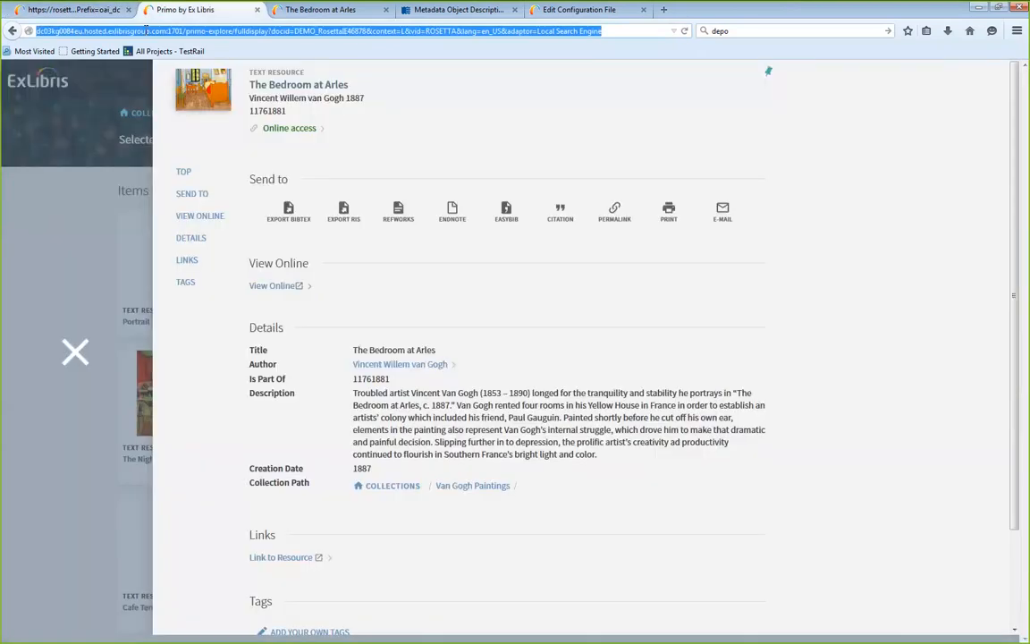
text(rosetta.exlibrisgroup.com/)
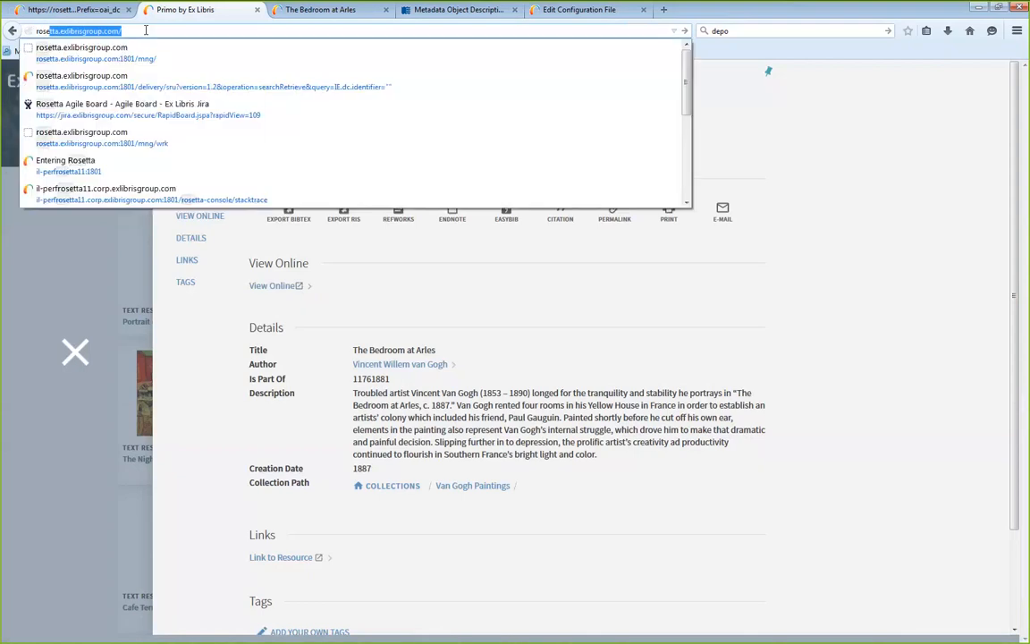
key(Return)
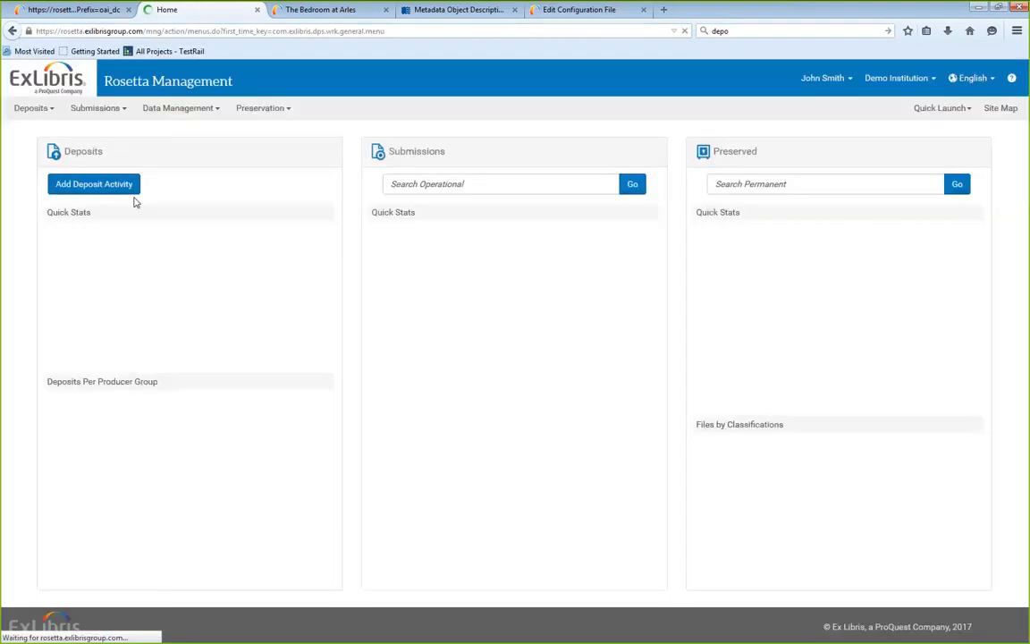
Reopen collection2DC.xsl for editing from Collection Publishing in Data Management
click(96, 108)
click(157, 114)
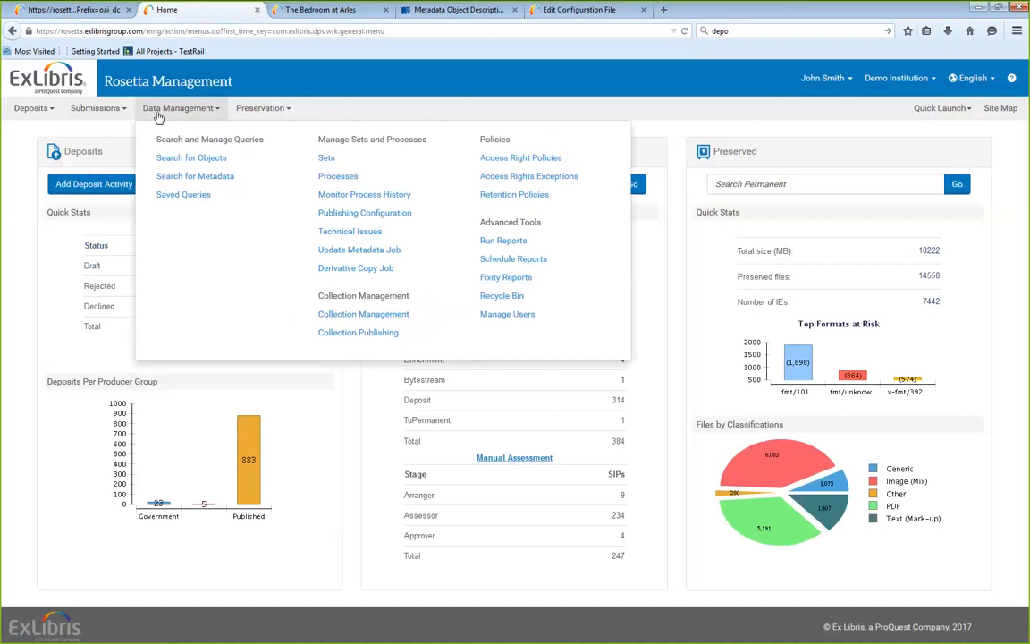
click(322, 332)
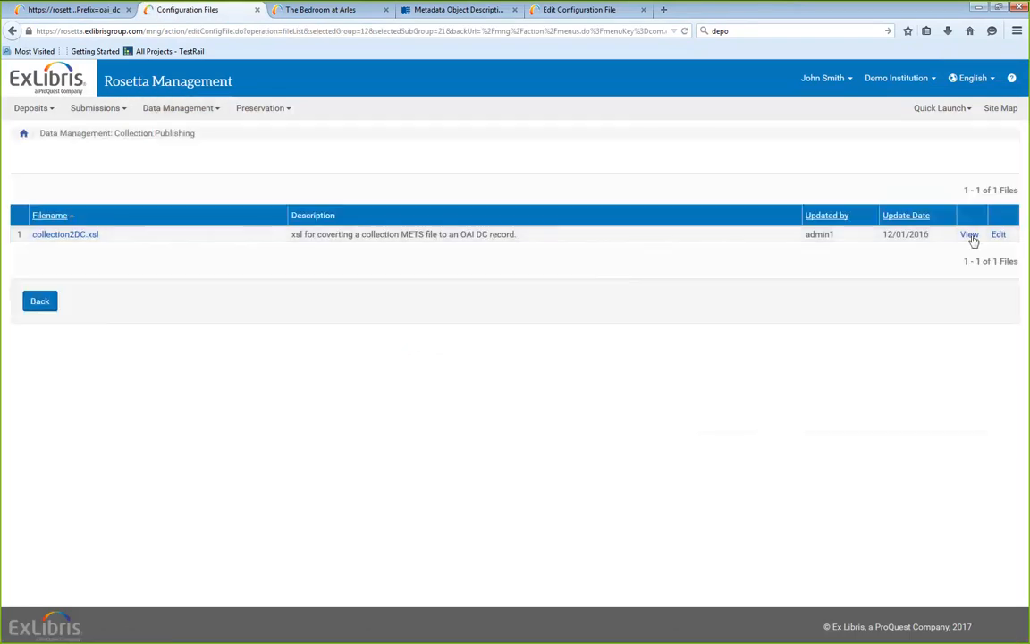
click(998, 235)
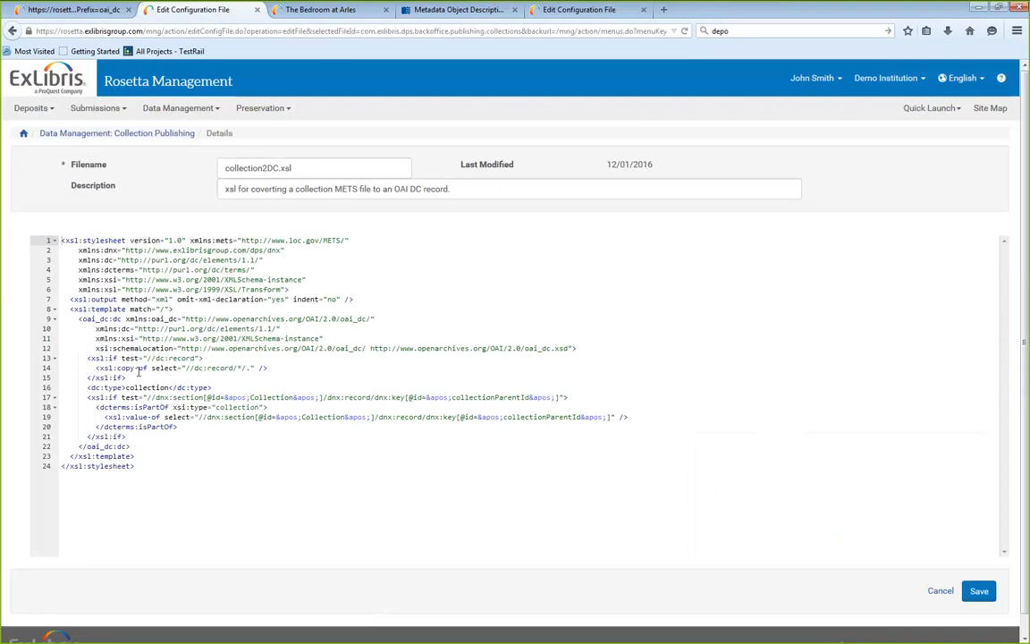
Change the dc:type value in collection2DC.xsl to Collection with a capital C and save the stylesheet
click(145, 387)
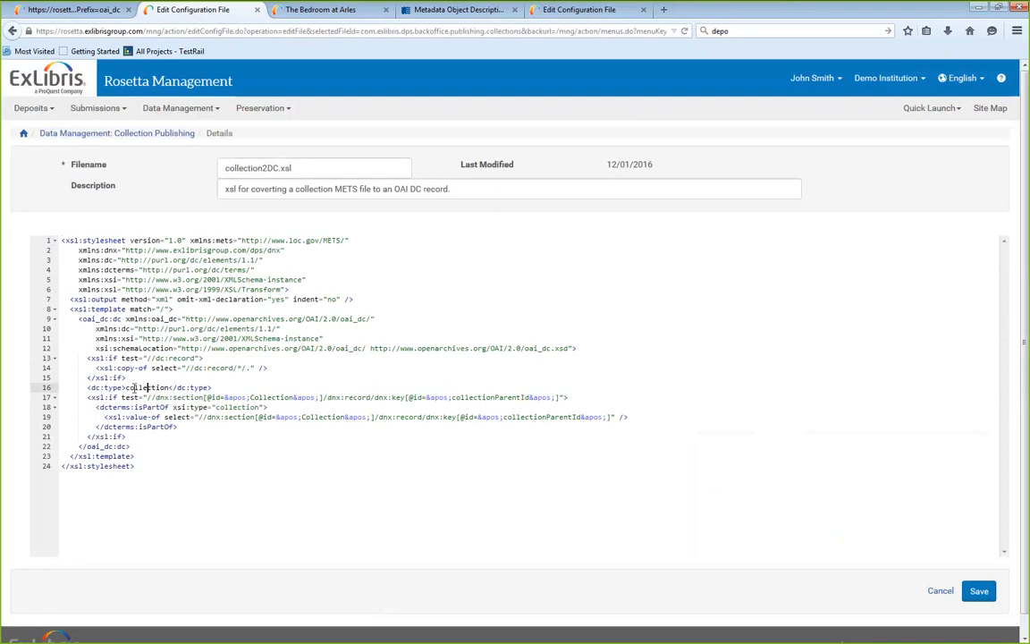
click(131, 388)
key(BackSpace)
text(C)
click(977, 593)
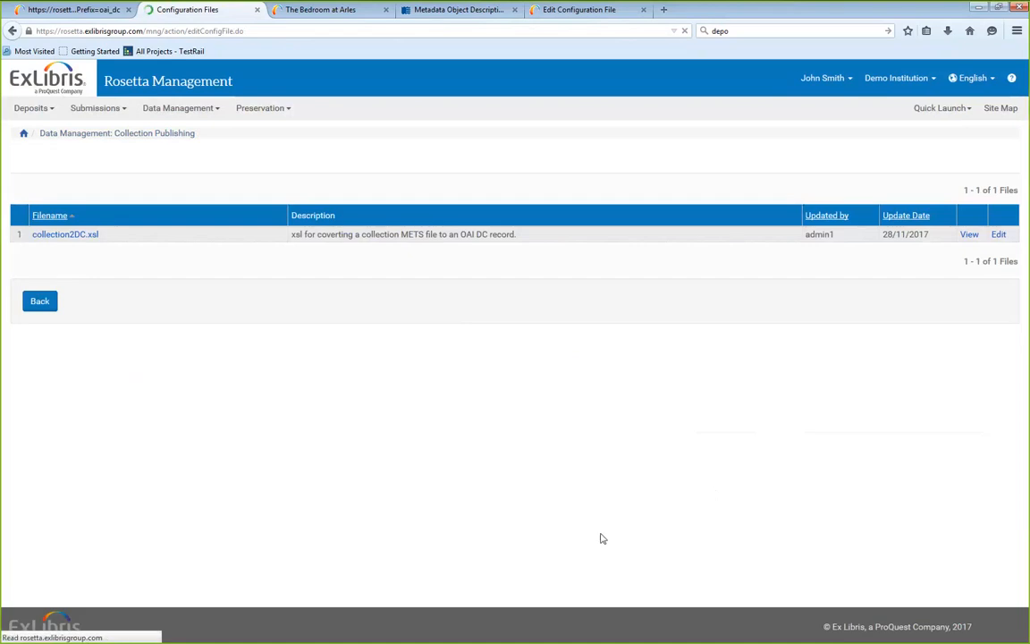
Switch to Rosetta Administration and run the Publishing Sync Job immediately from Scheduled Jobs Management
click(938, 108)
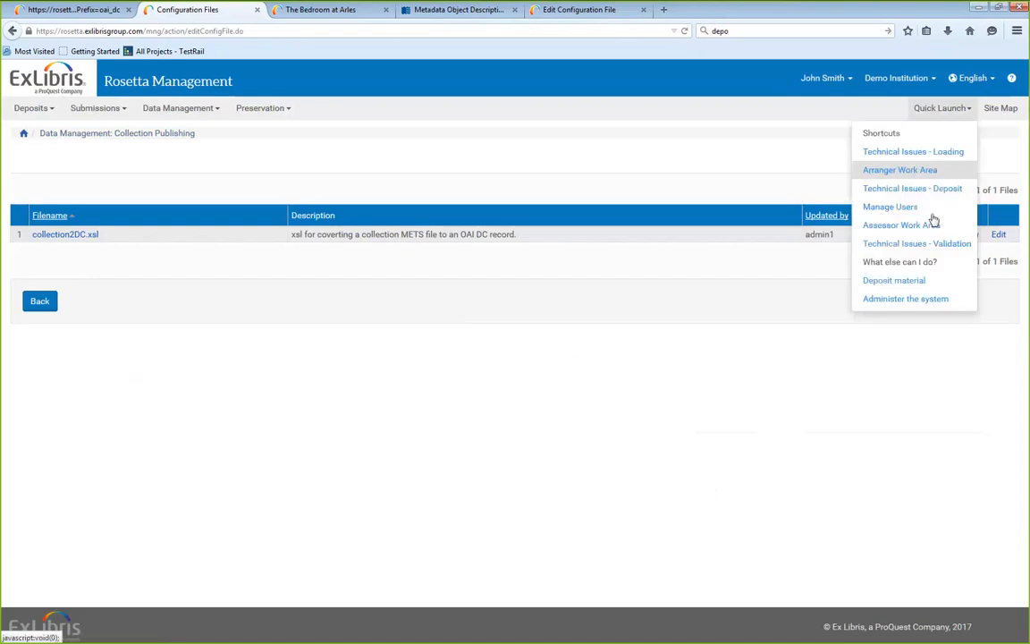
click(898, 299)
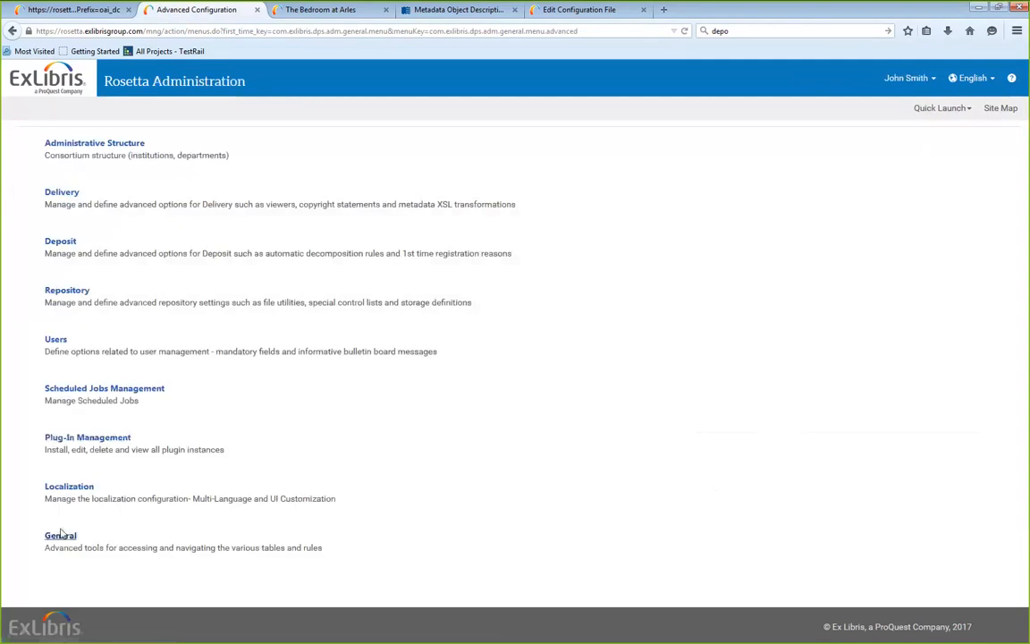
click(91, 399)
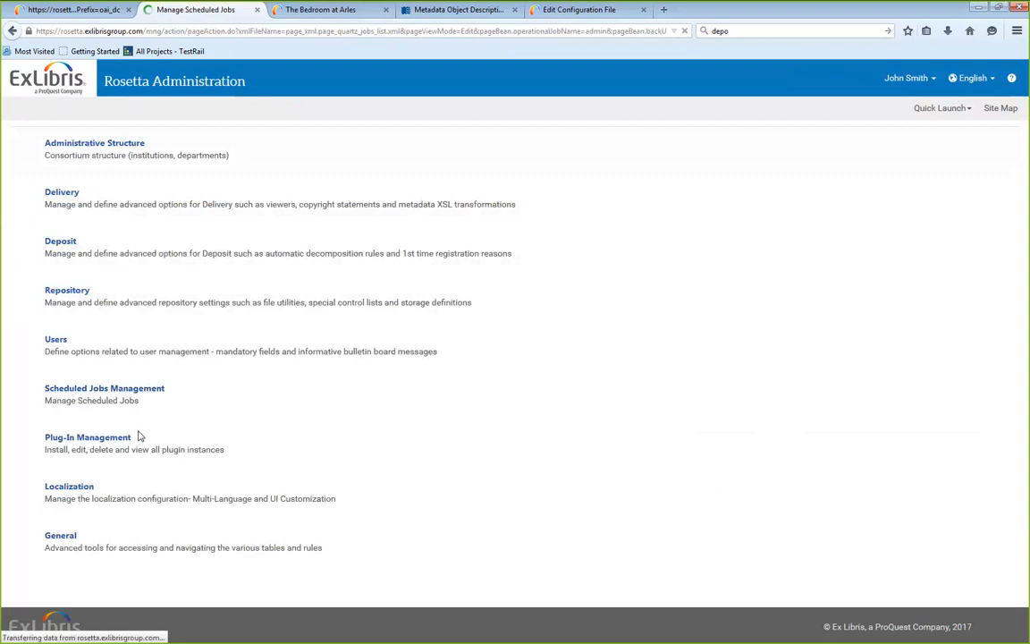
scroll(143, 393, down, 2)
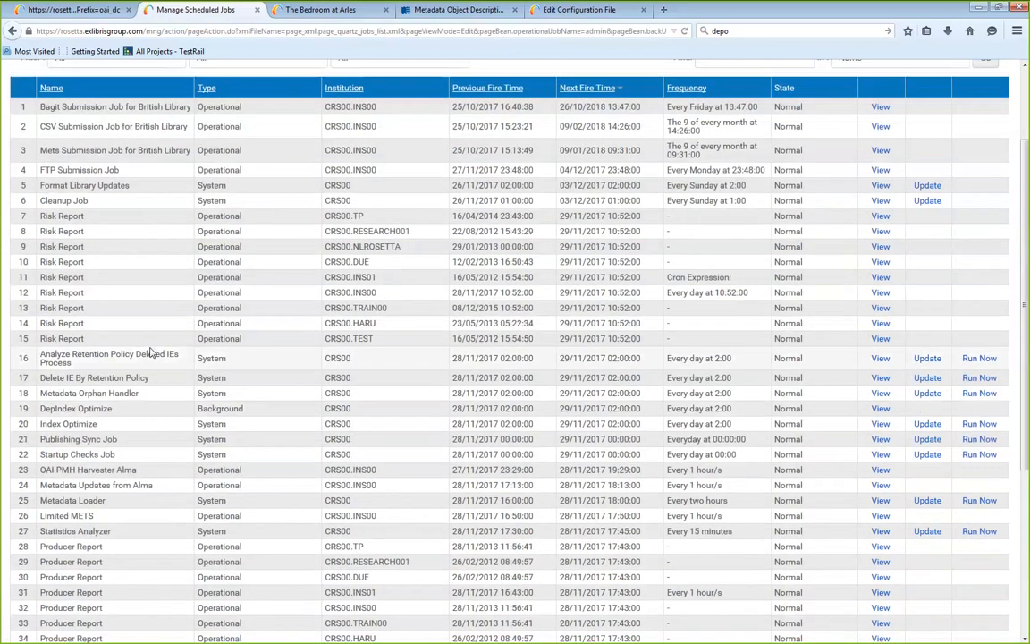
scroll(150, 358, up, 1)
key(ctrl+f)
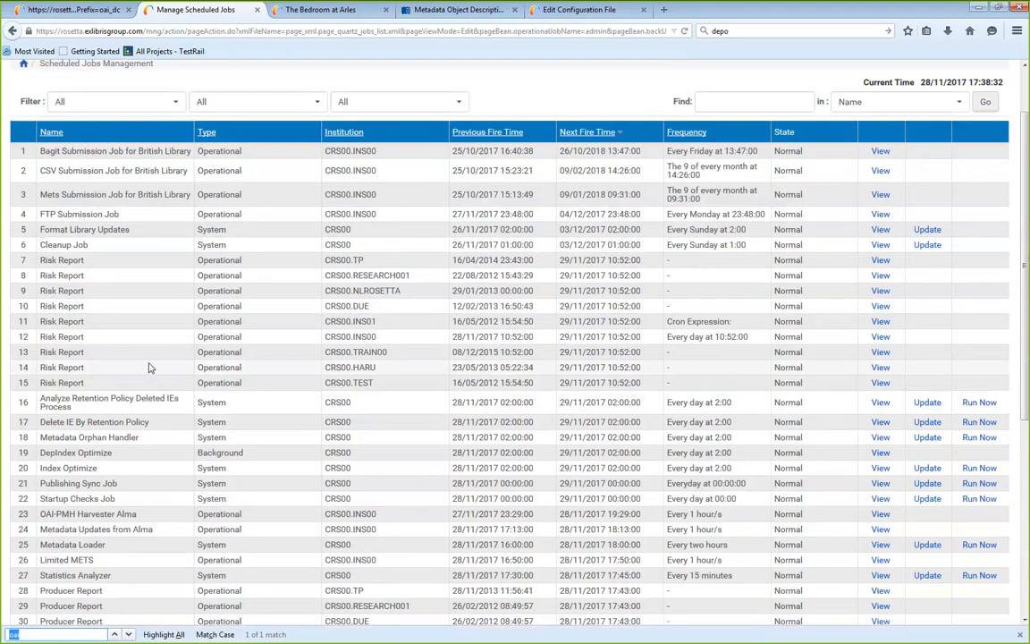
text(publ)
click(976, 483)
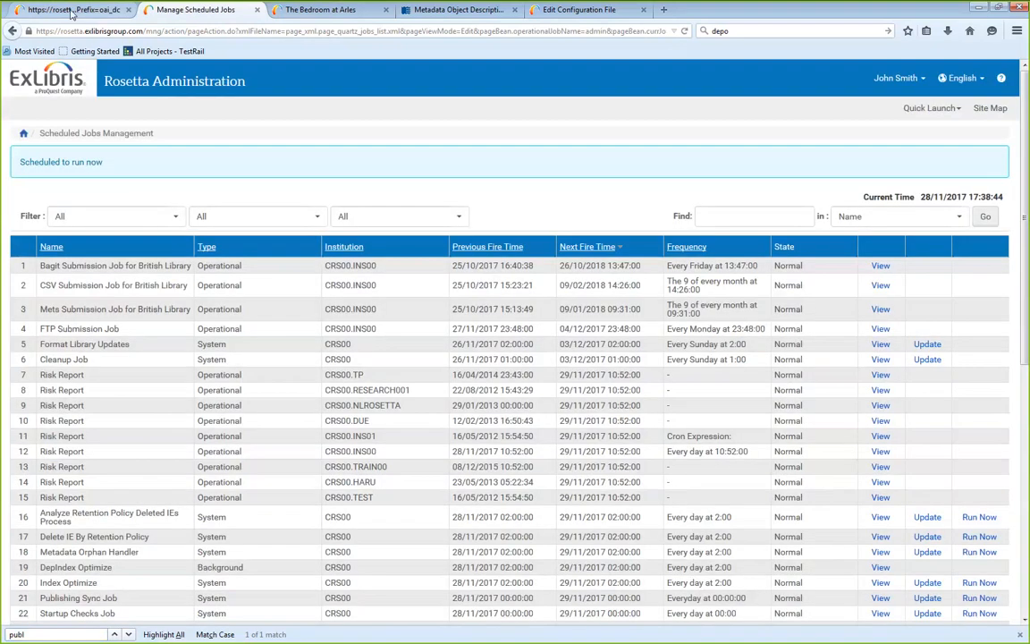
Return to Rosetta Management for Demo Institution and open Collection Management in Data Management
click(72, 11)
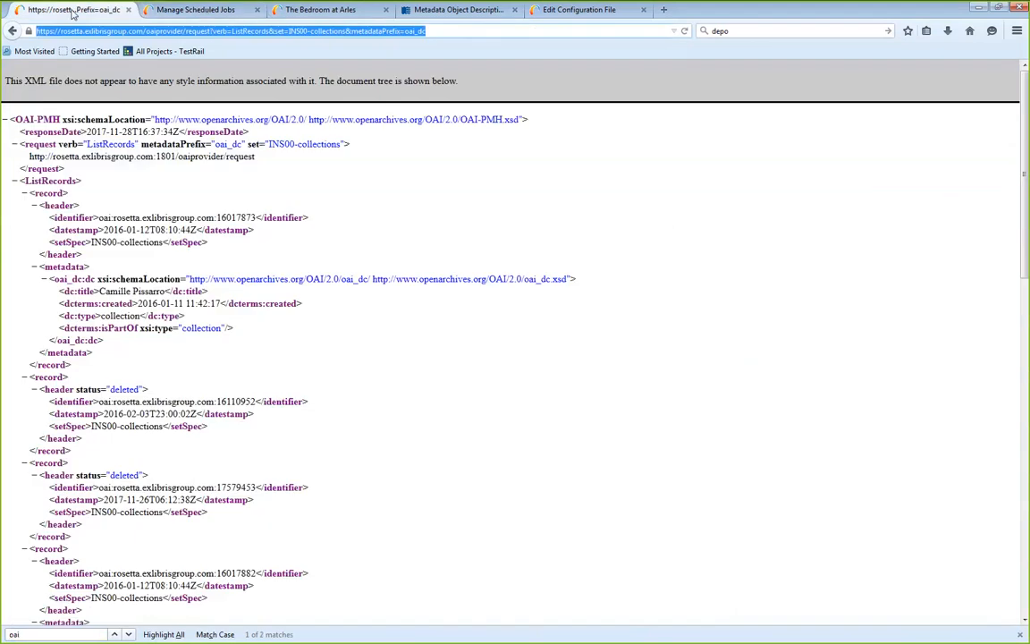
click(203, 11)
click(929, 108)
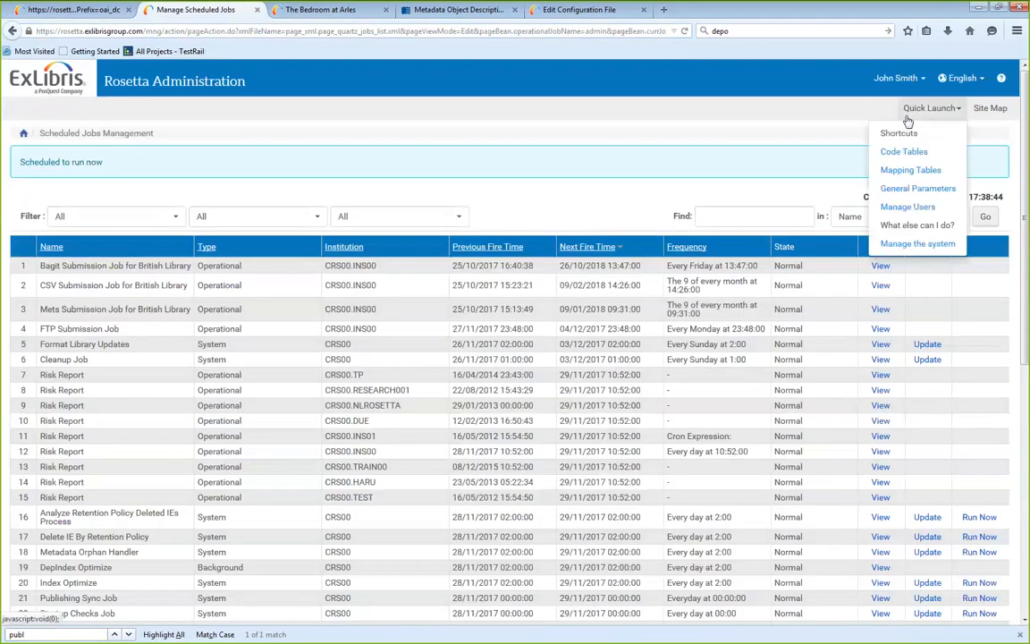
click(917, 243)
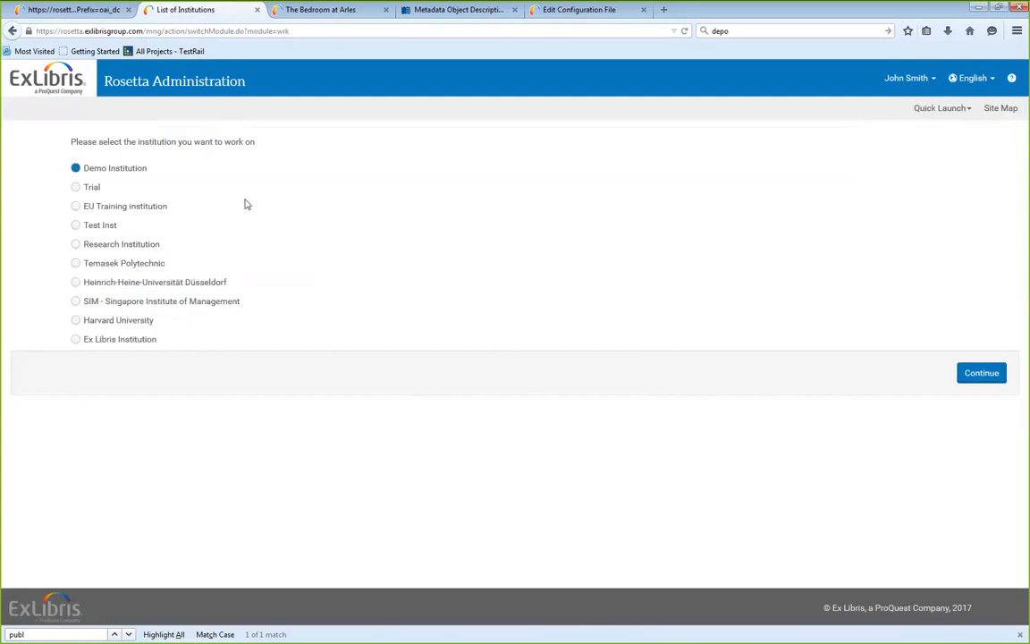
click(981, 373)
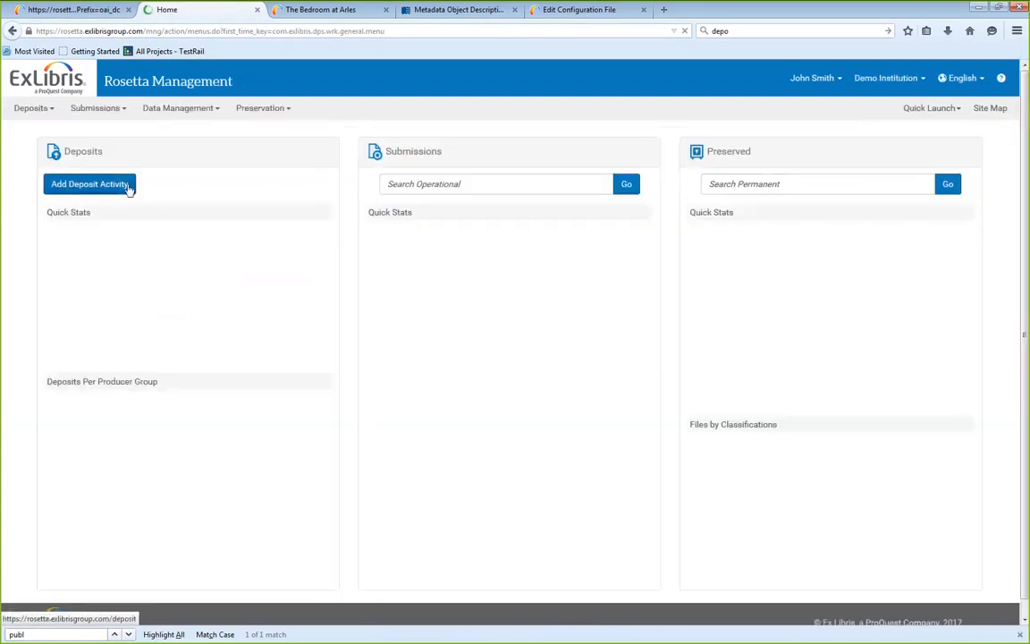
click(178, 108)
click(344, 313)
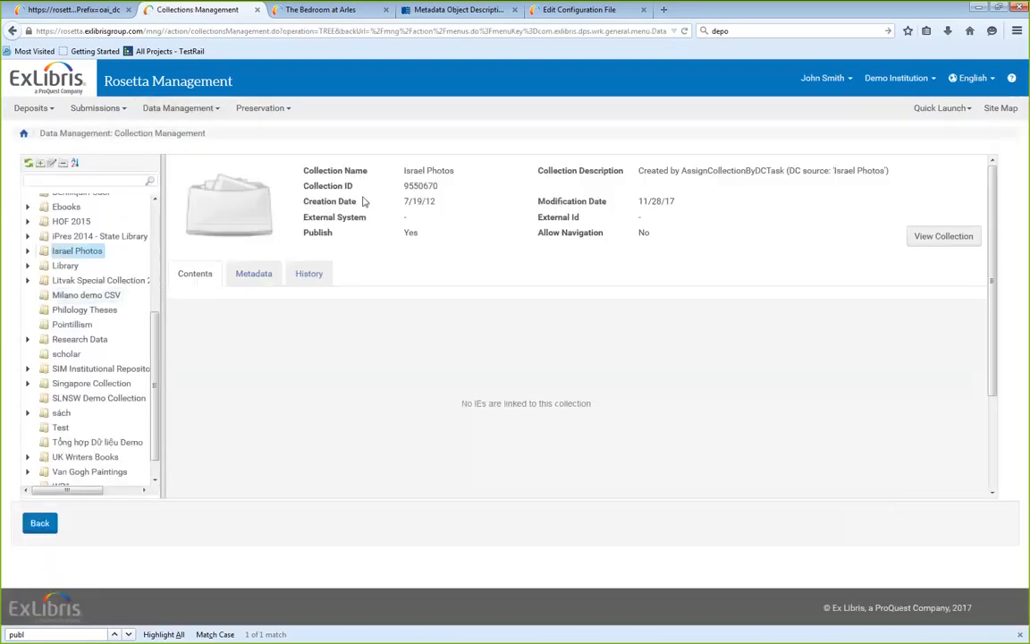
Copy the Israel Photos collection ID and find it in the reloaded ListRecords response for INS00-collections
double_click(416, 185)
right_click(417, 188)
click(438, 197)
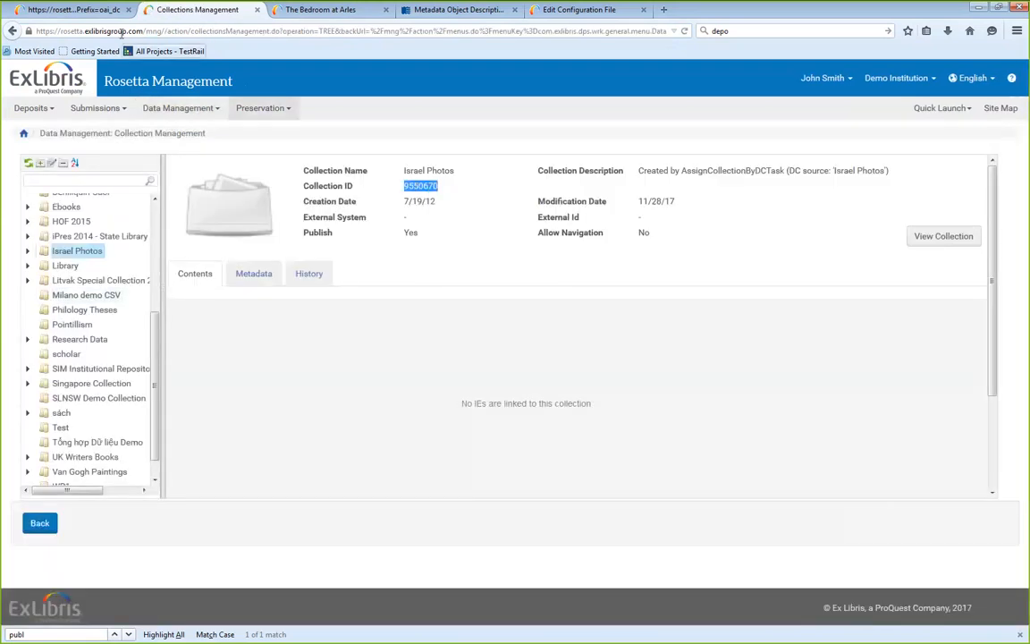
click(89, 10)
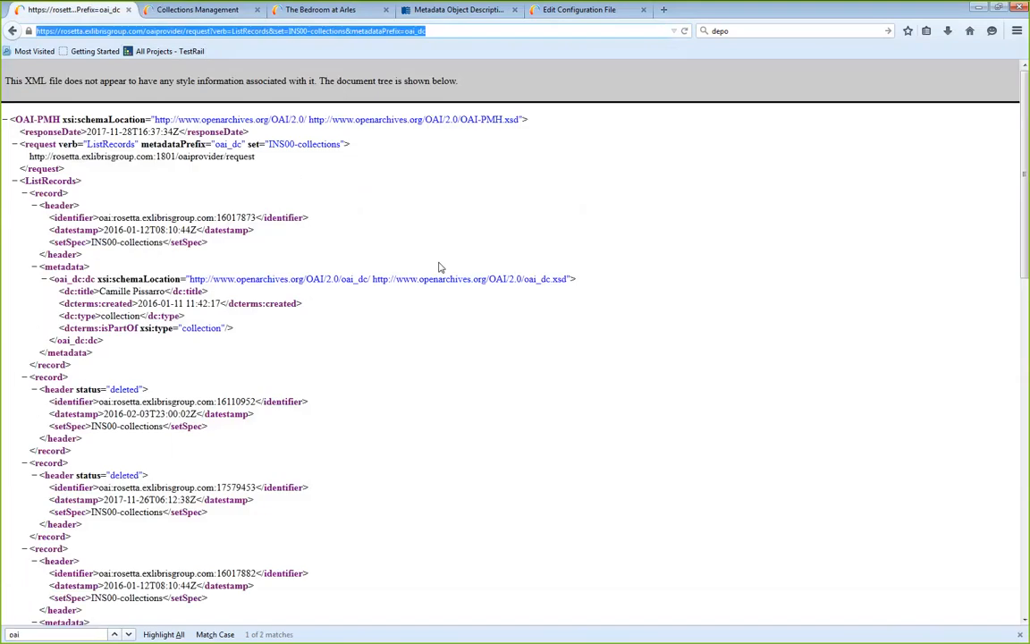
key(Return)
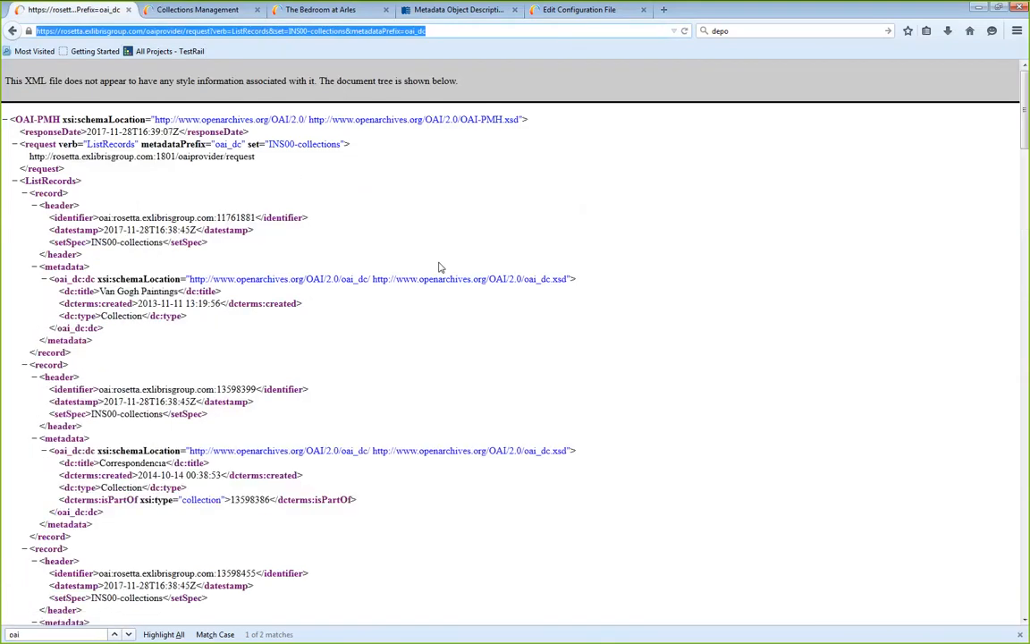
key(ctrl+f)
key(ctrl+v)
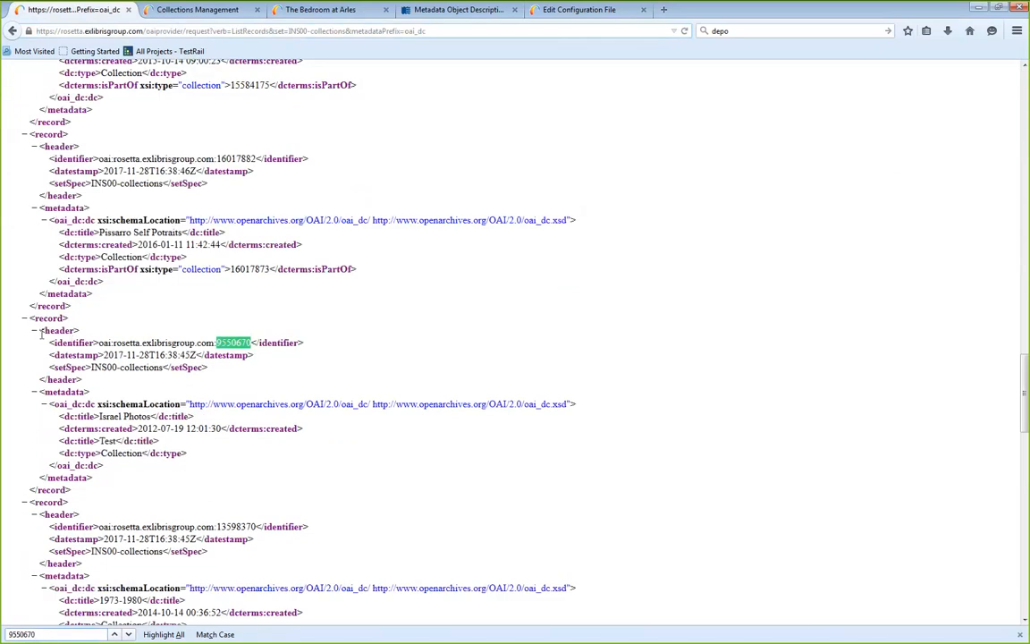
Examine the header, titles and dc:type of the republished Israel Photos record
drag(39, 330, 136, 386)
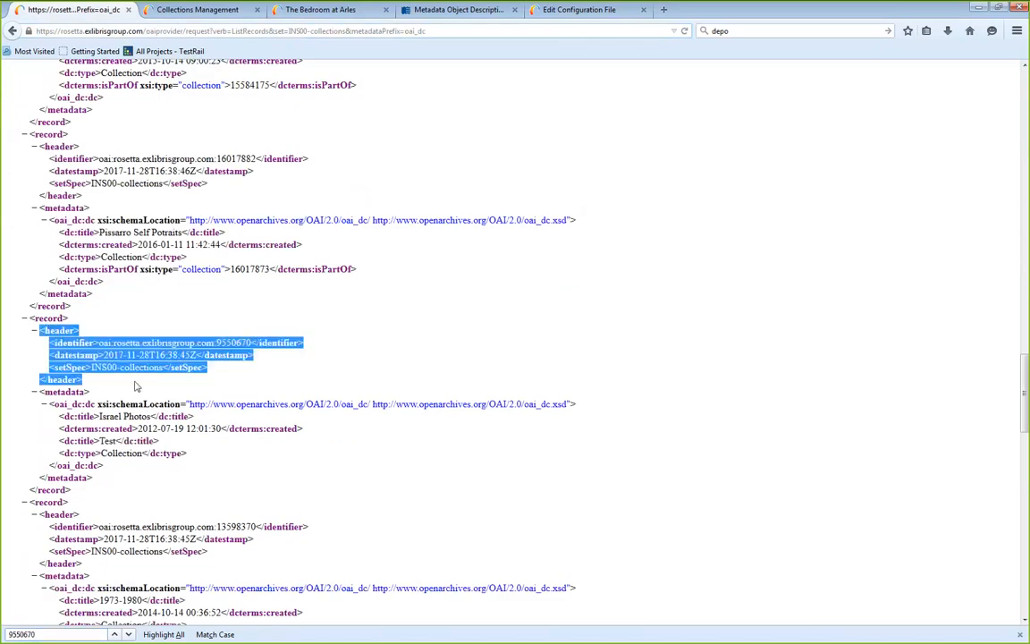
click(122, 346)
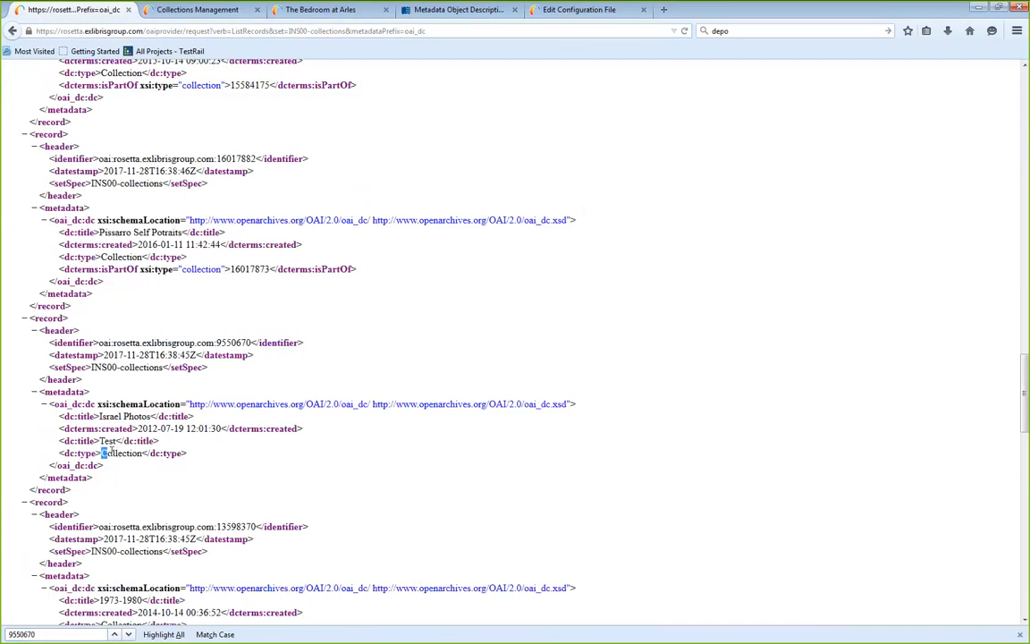
scroll(104, 411, up, 2)
scroll(106, 414, down, 1)
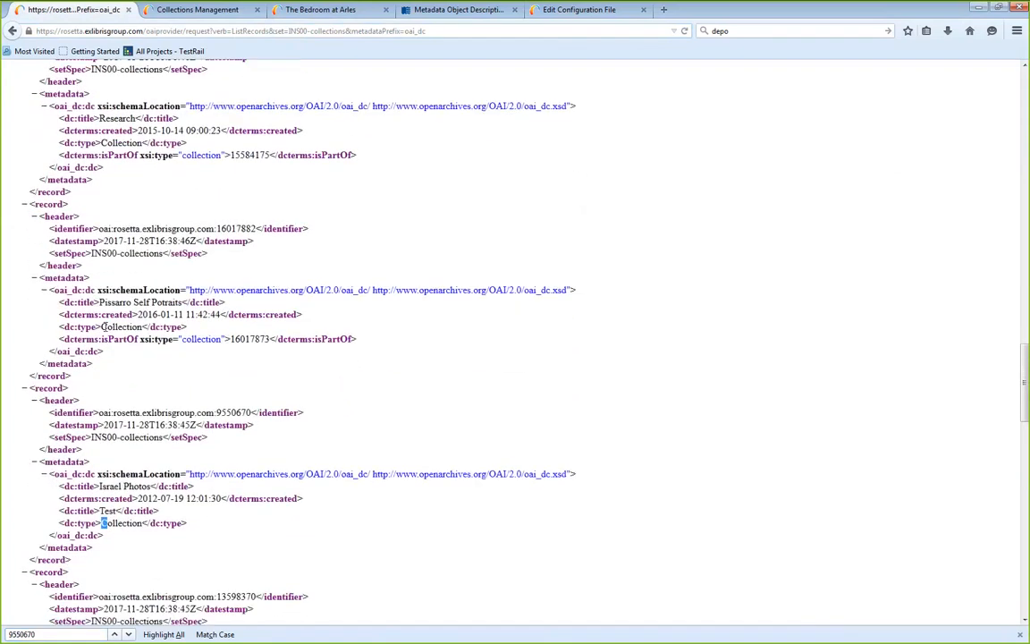
drag(101, 327, 106, 327)
scroll(108, 459, down, 1)
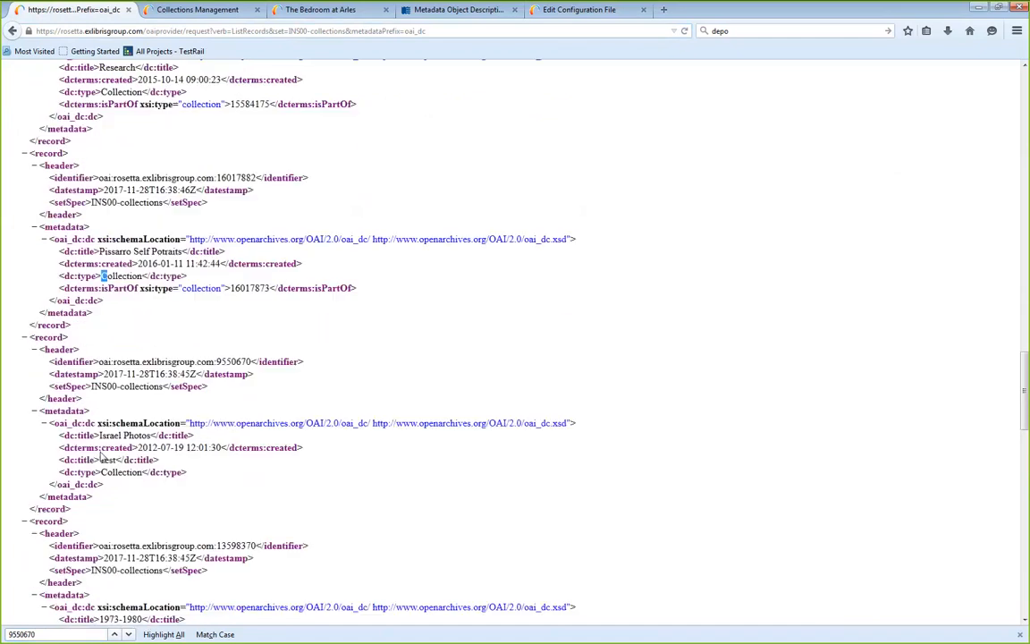
scroll(103, 454, down, 2)
drag(101, 384, 113, 384)
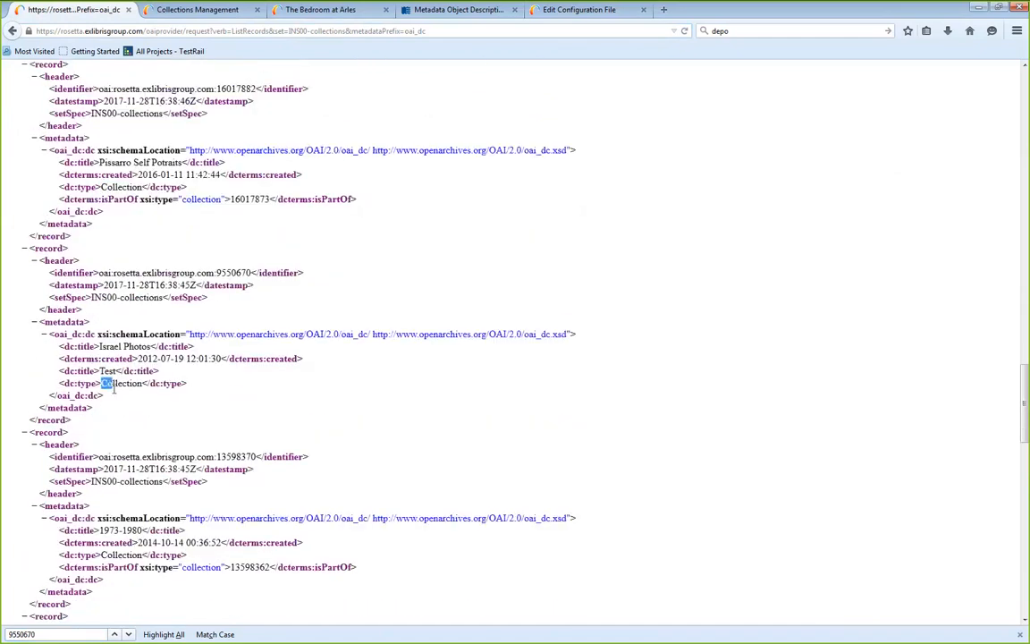
click(179, 389)
drag(186, 383, 65, 327)
scroll(154, 359, up, 8)
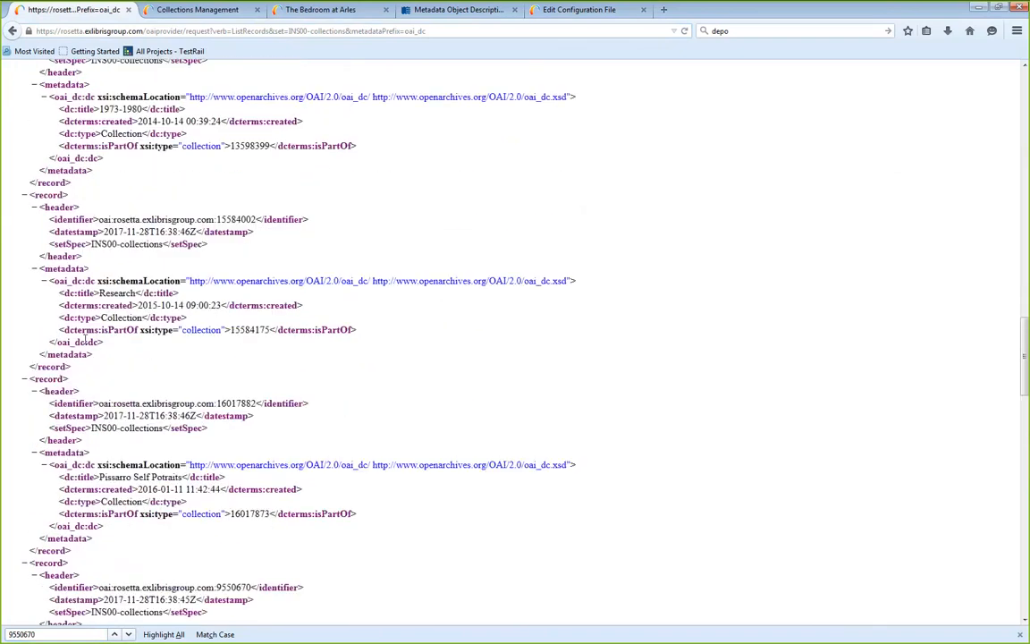
scroll(153, 358, down, 8)
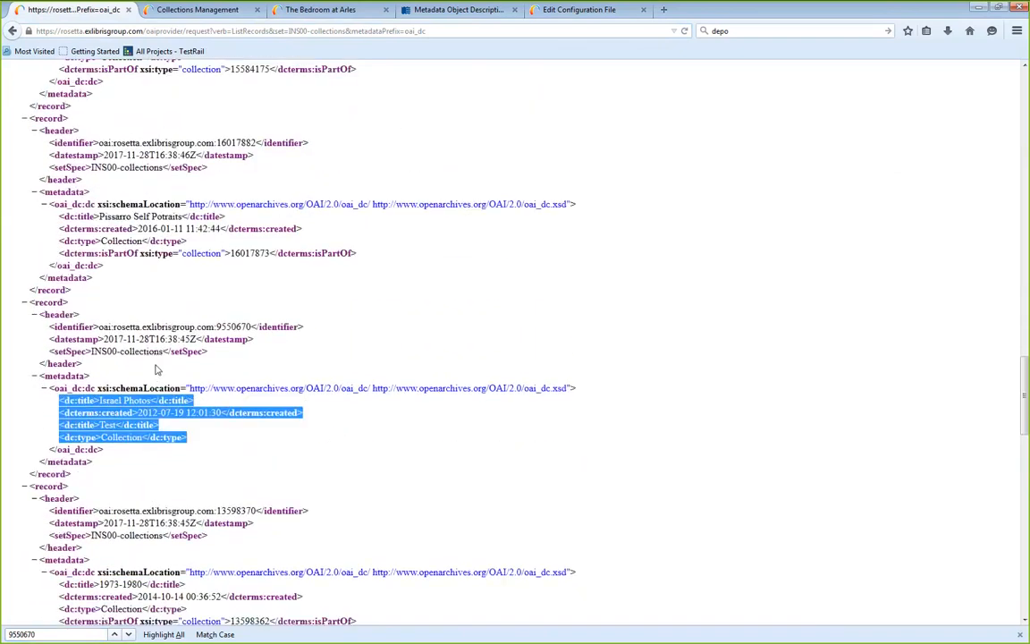
scroll(208, 408, down, 2)
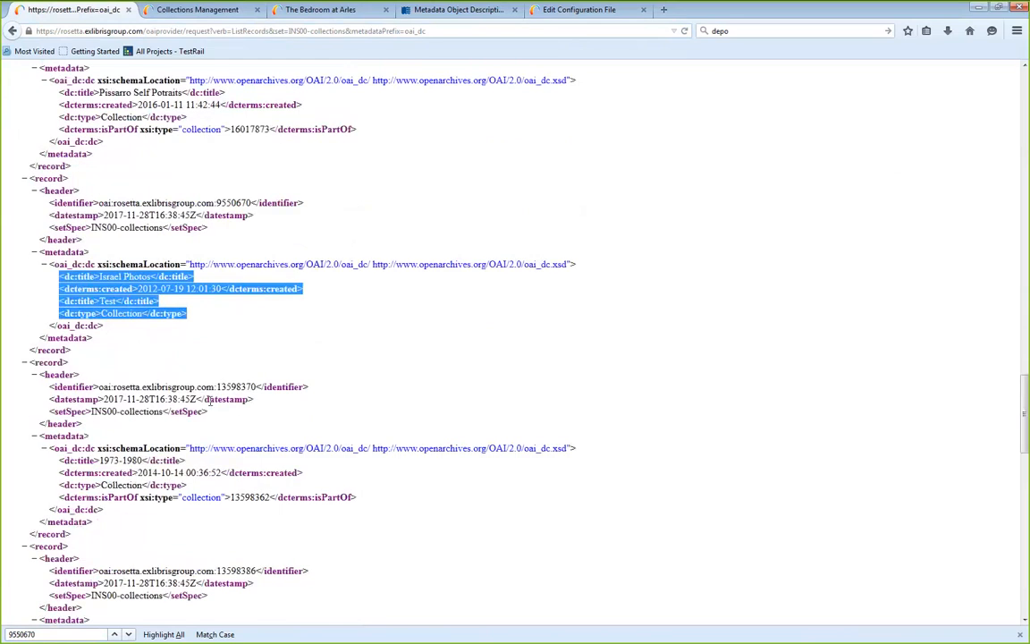
click(271, 349)
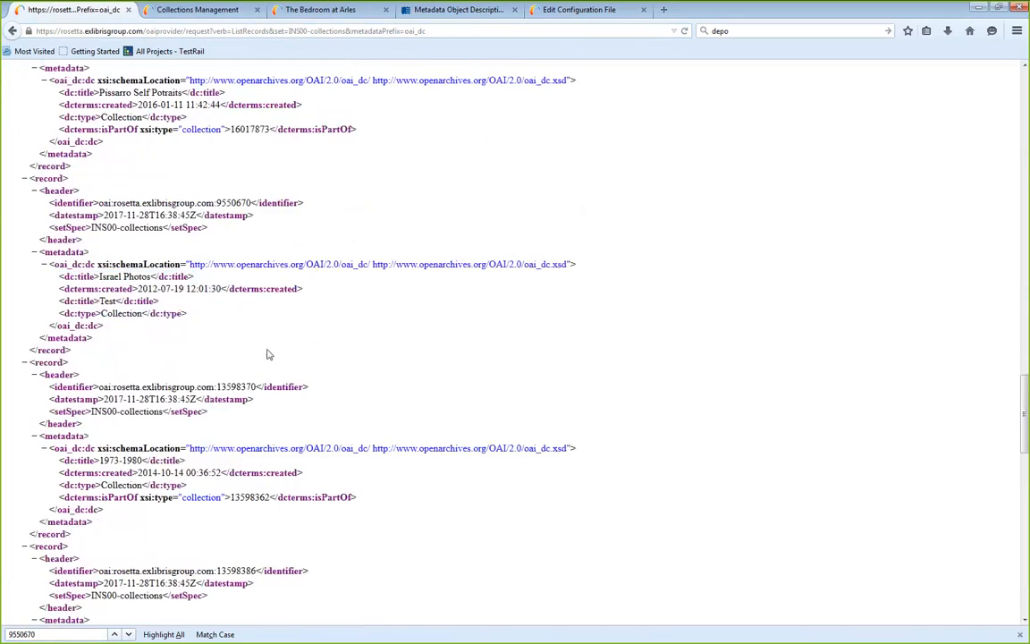
Compare the dc:type and dcterms:isPartOf elements across the other published collection records
scroll(272, 362, up, 2)
scroll(273, 375, up, 5)
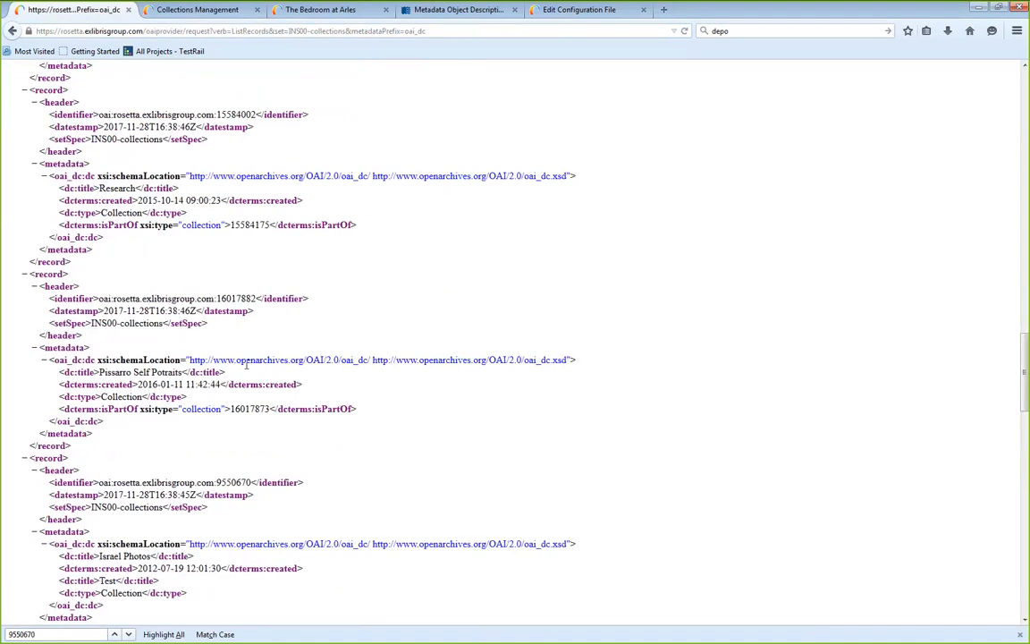
scroll(299, 431, down, 2)
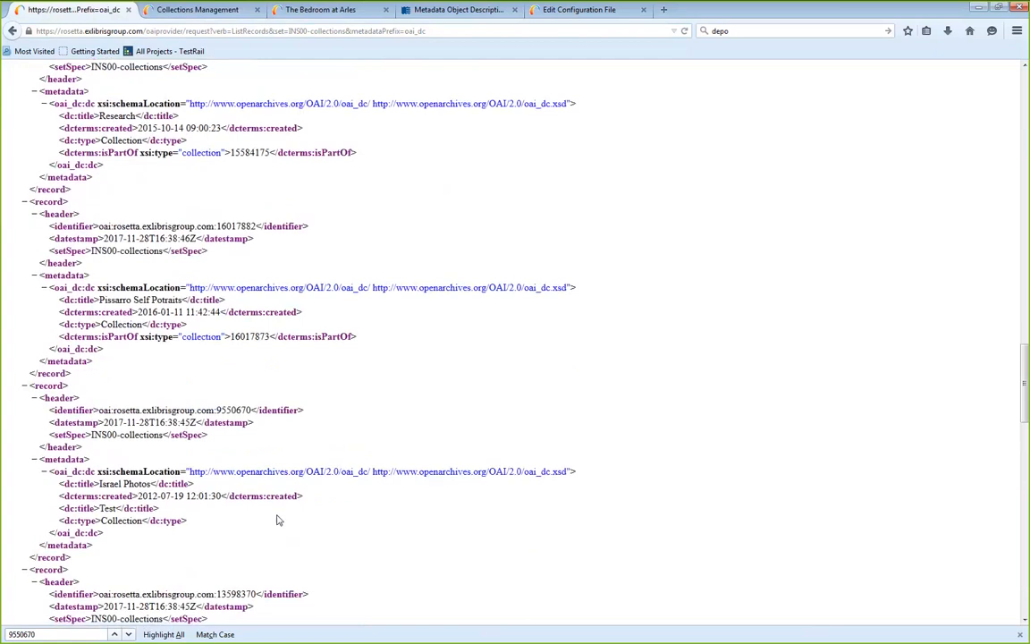
scroll(280, 514, down, 2)
scroll(283, 507, up, 4)
scroll(282, 507, up, 6)
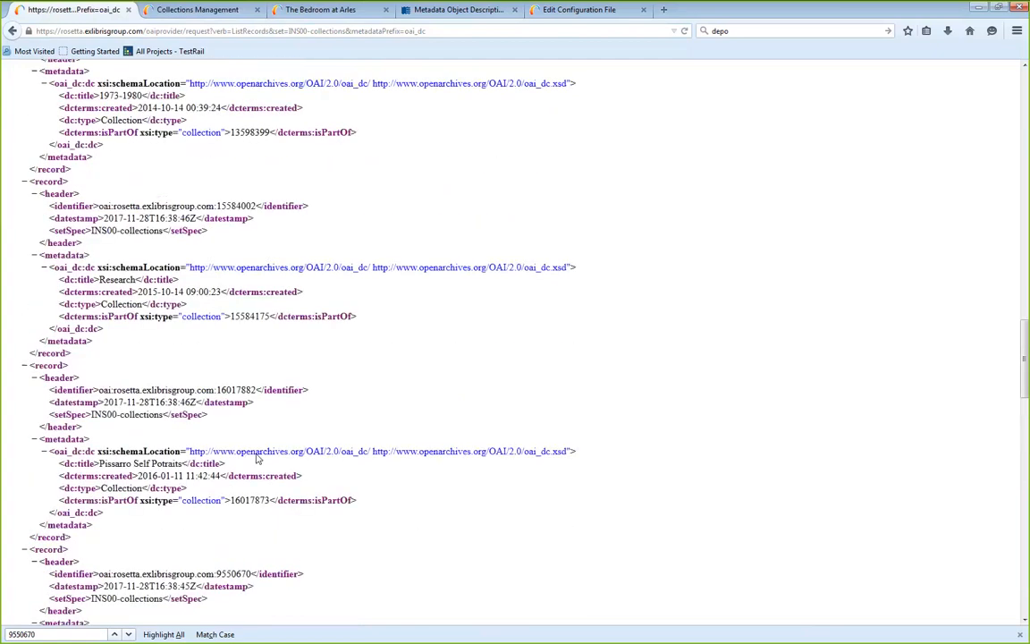
drag(100, 237, 63, 246)
click(63, 251)
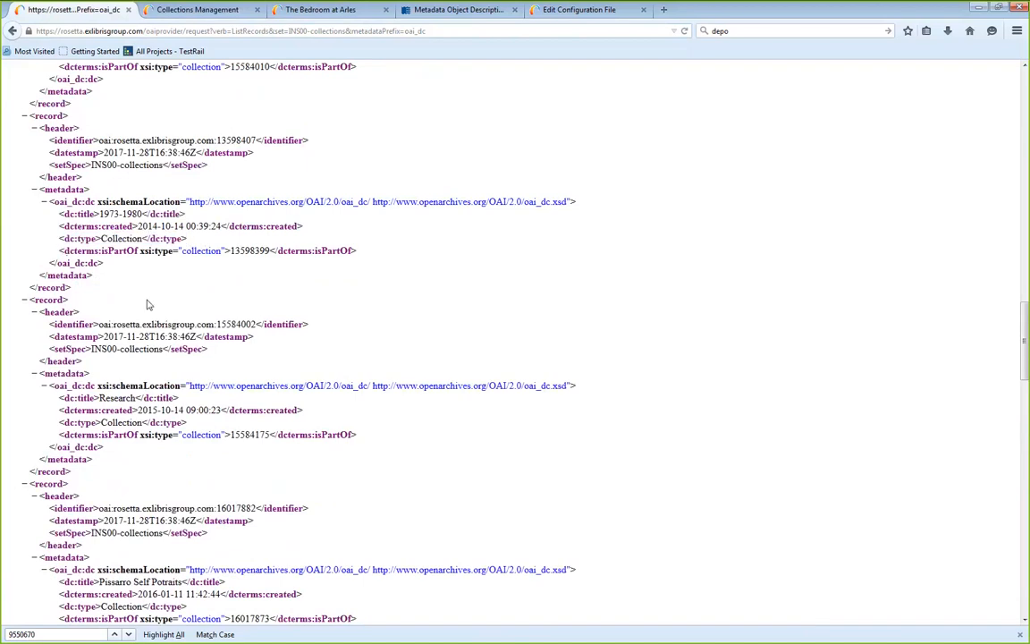
scroll(147, 301, up, 8)
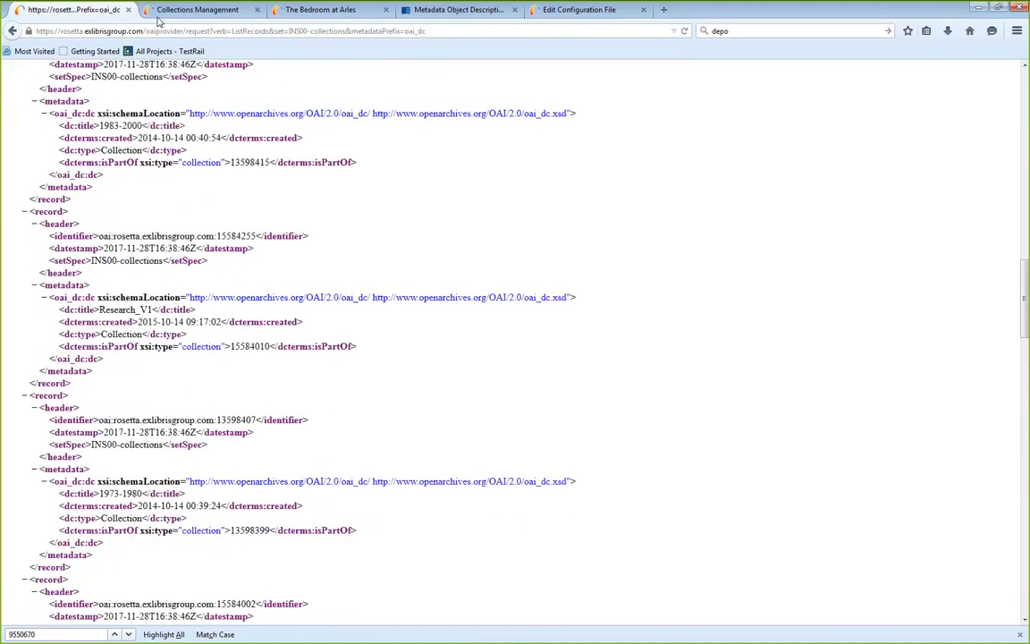
click(158, 19)
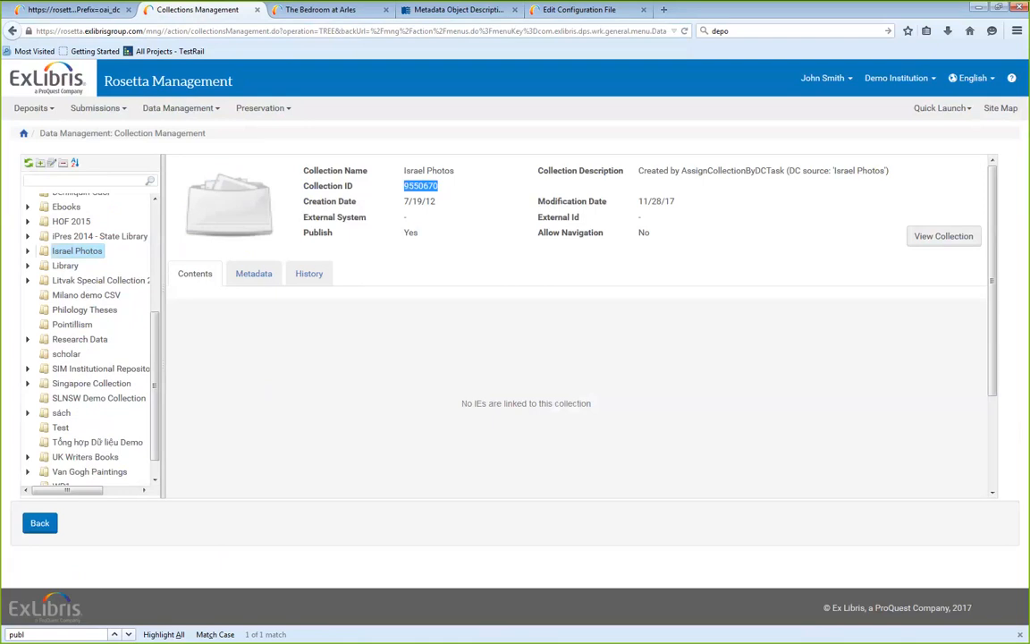
key(alt+Tab)
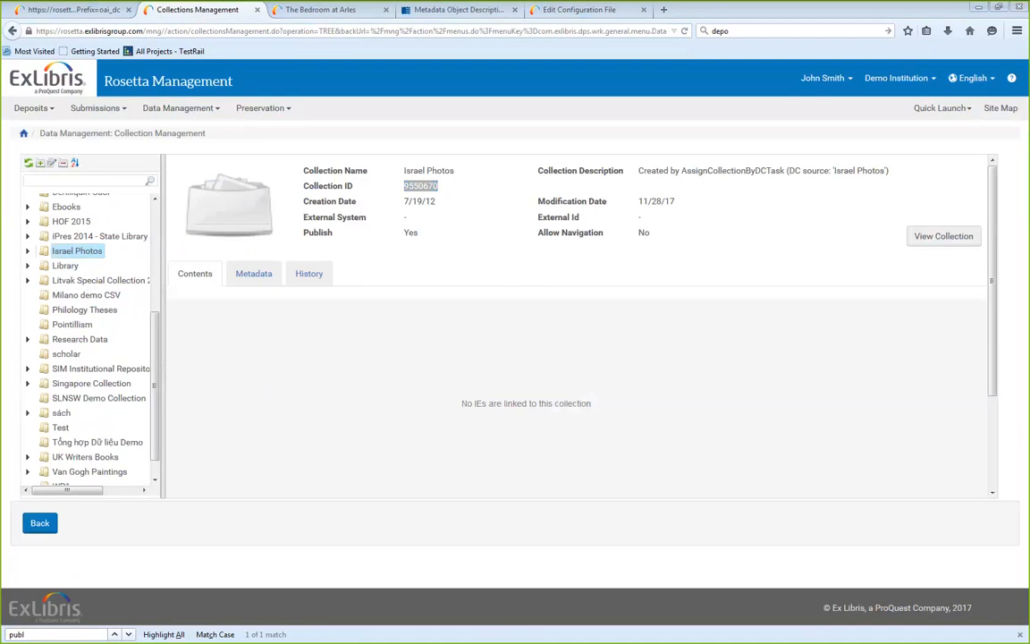
click(152, 569)
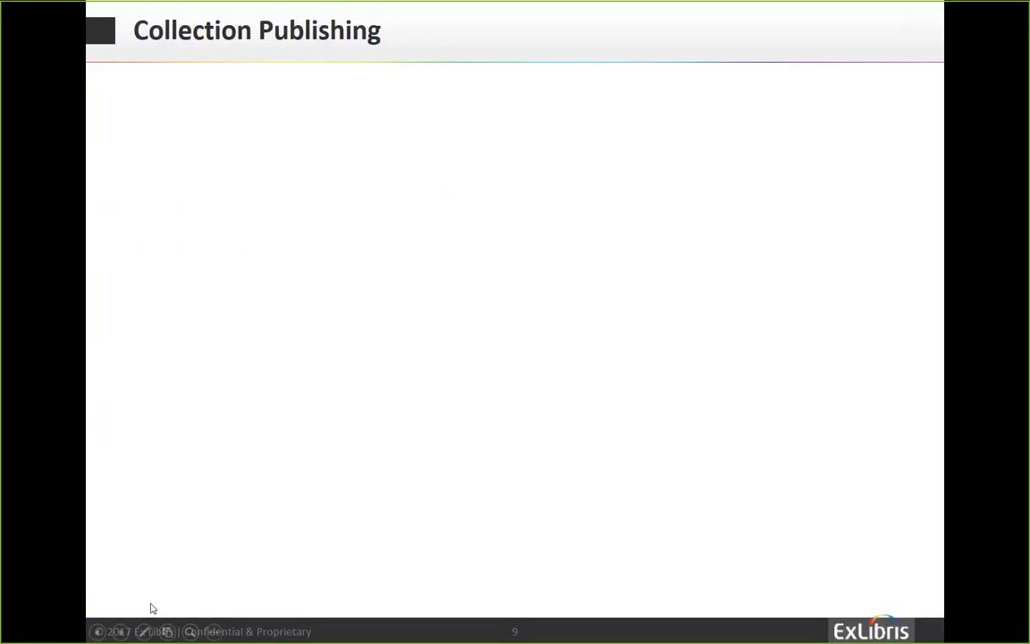
click(349, 520)
click(349, 520)
click(349, 526)
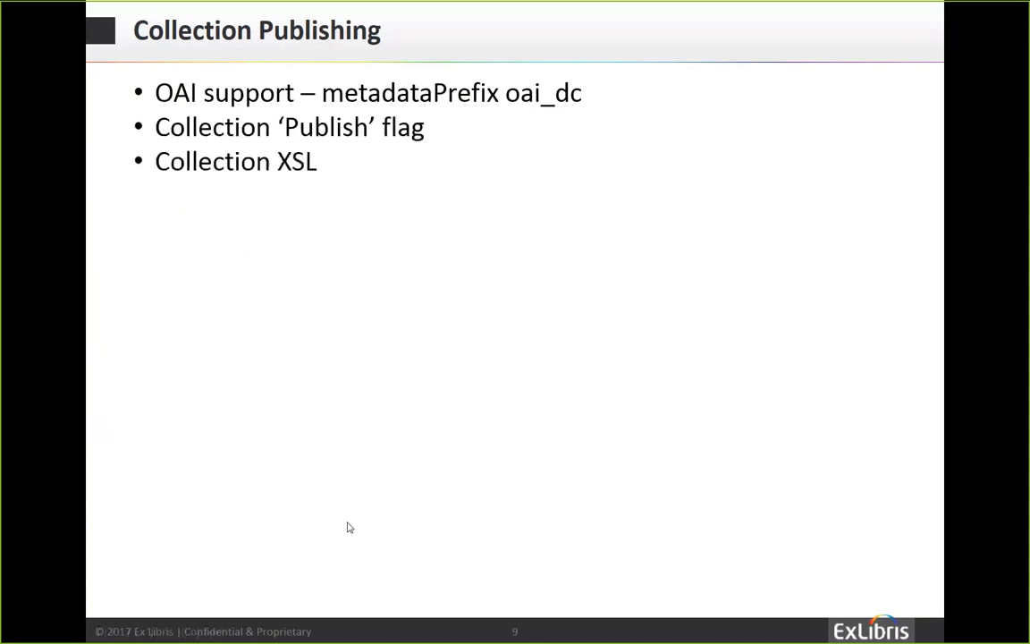
click(349, 526)
click(347, 528)
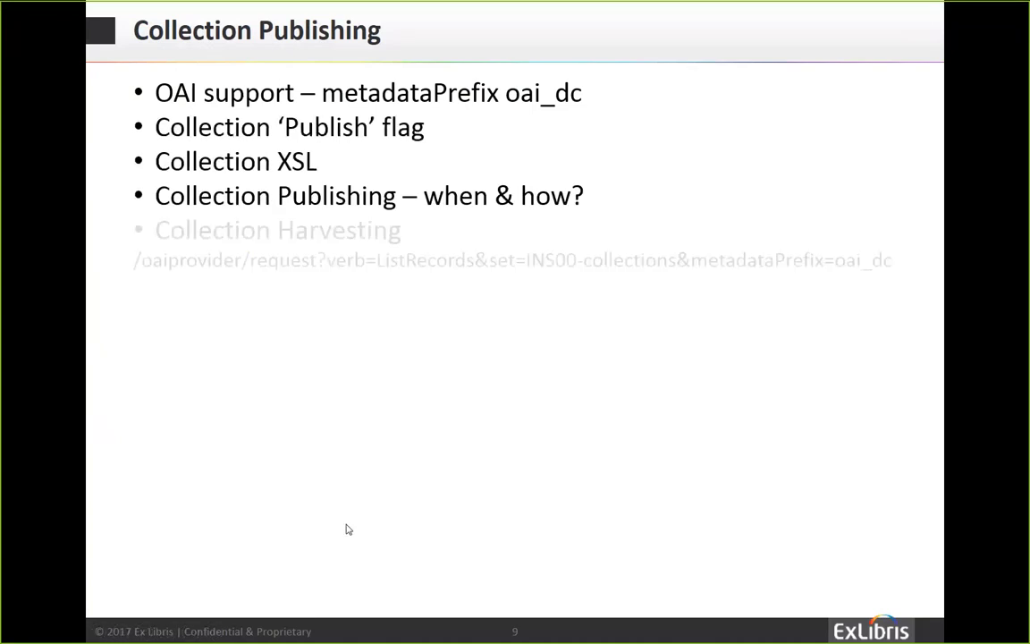
click(347, 532)
click(347, 532)
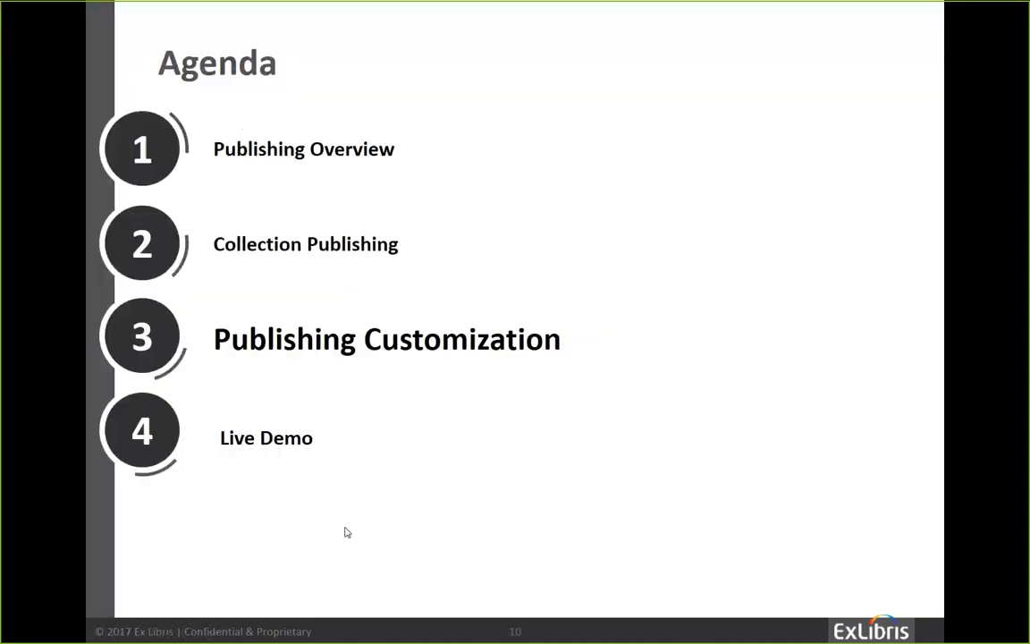